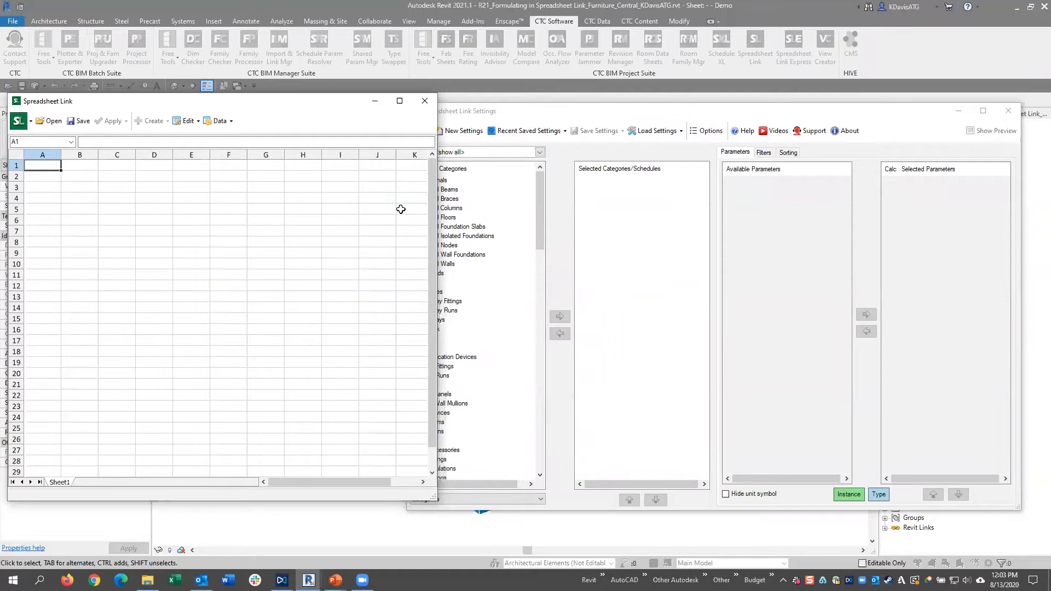
{"action": "left_click_drag", "start_coordinate": [551, 115], "coordinate": [559, 110]}
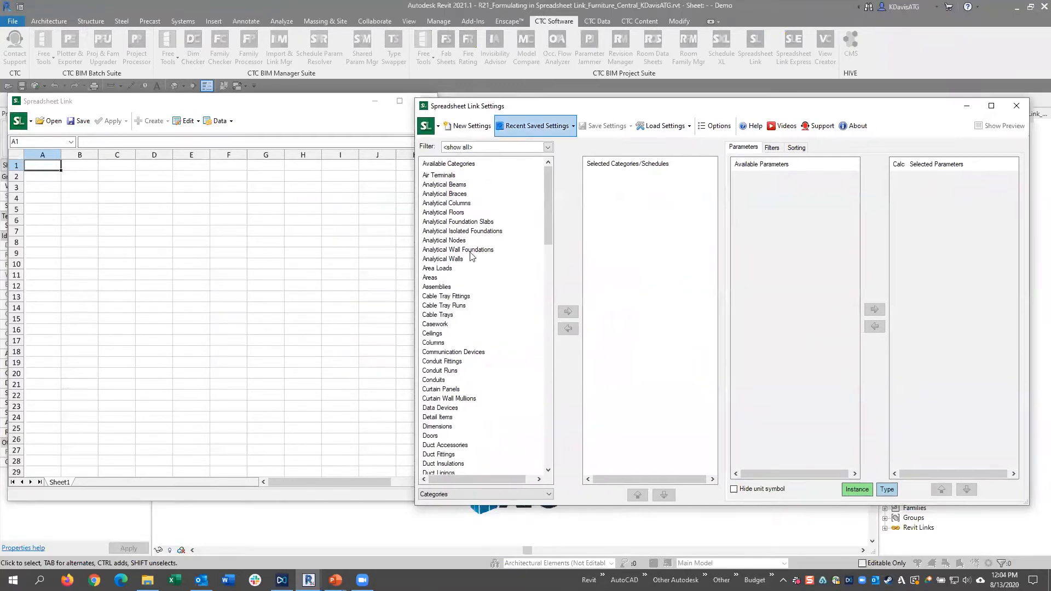
{"action": "left_click", "coordinate": [455, 261]}
{"action": "type", "text": "room"}
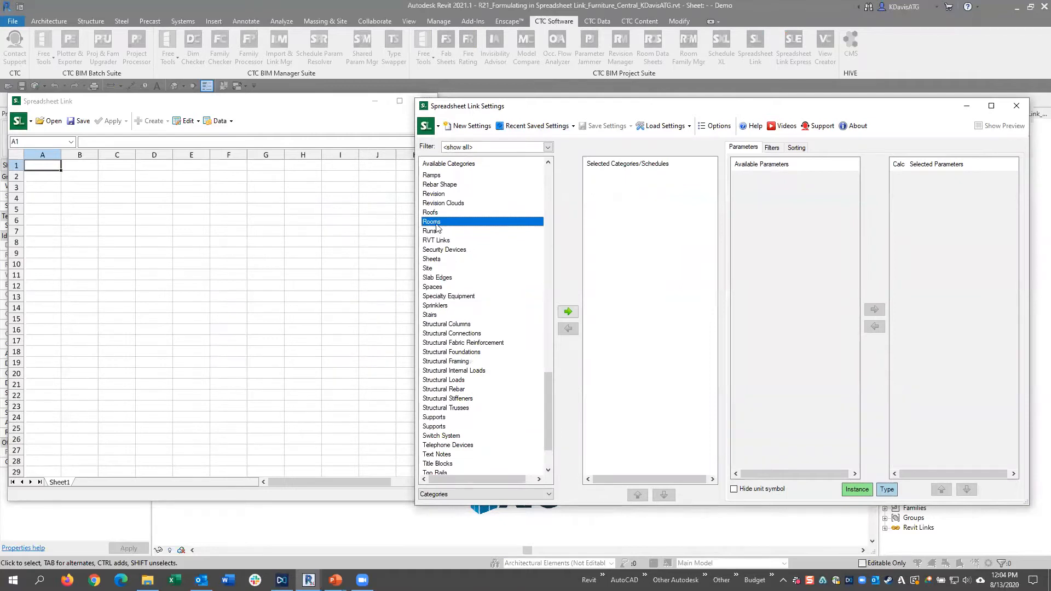
{"action": "left_click", "coordinate": [569, 311]}
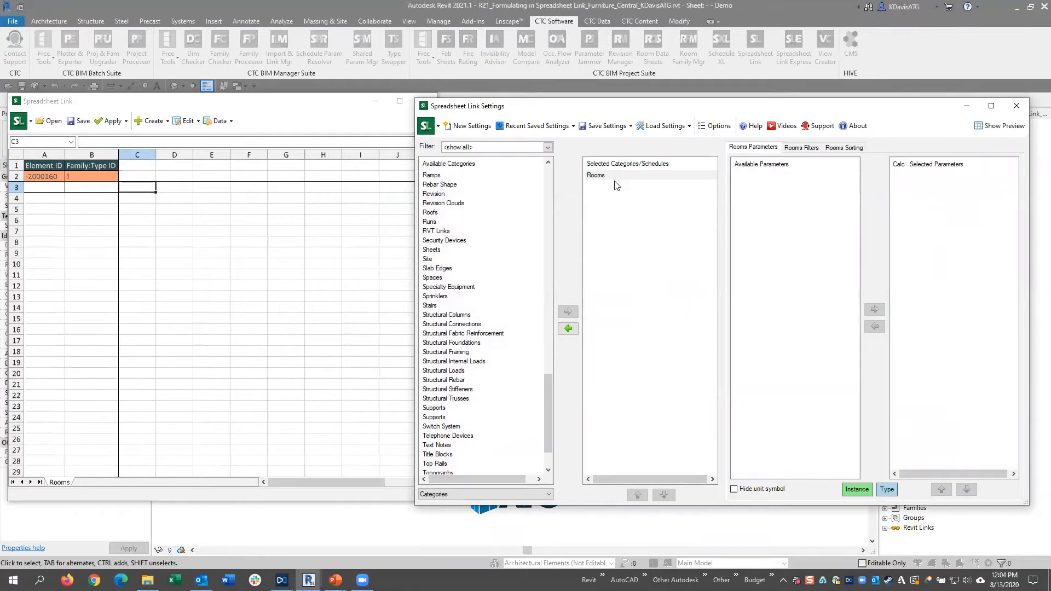
{"action": "left_click", "coordinate": [600, 177]}
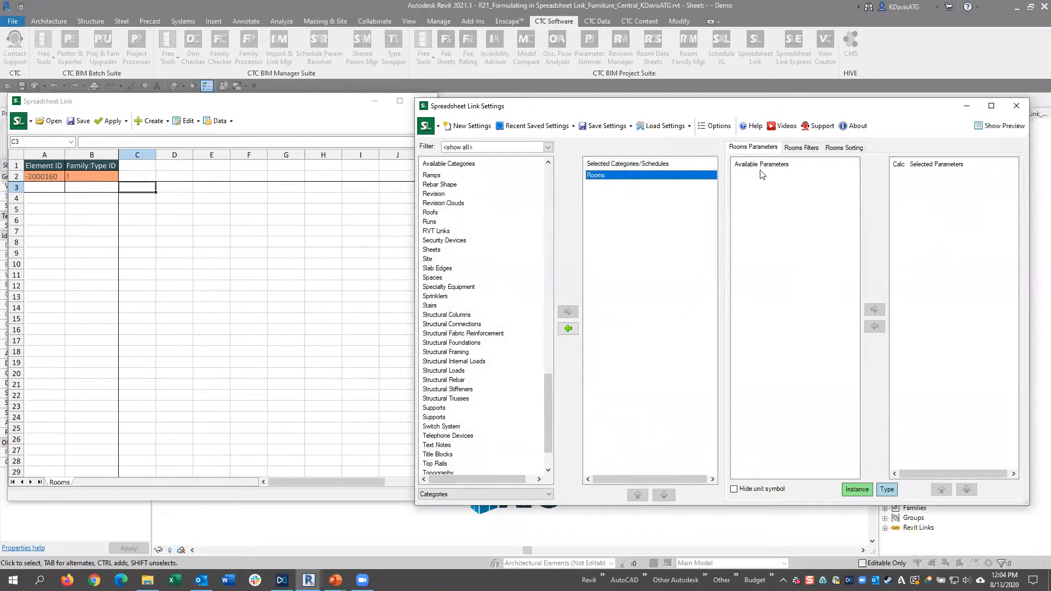
{"action": "left_click", "coordinate": [650, 192]}
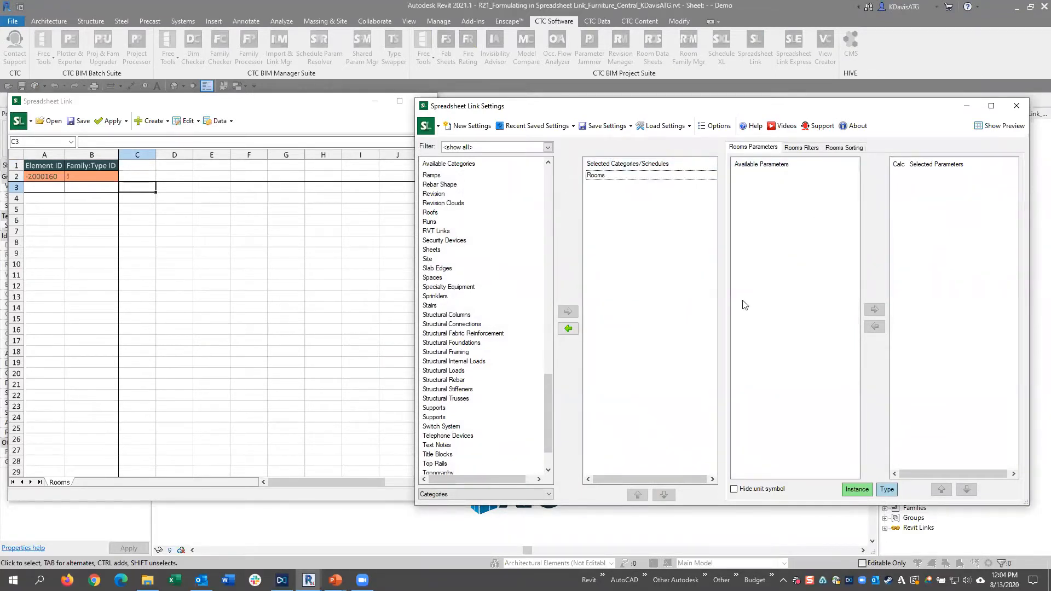
{"action": "left_click", "coordinate": [490, 230]}
{"action": "double_click", "coordinate": [602, 176]}
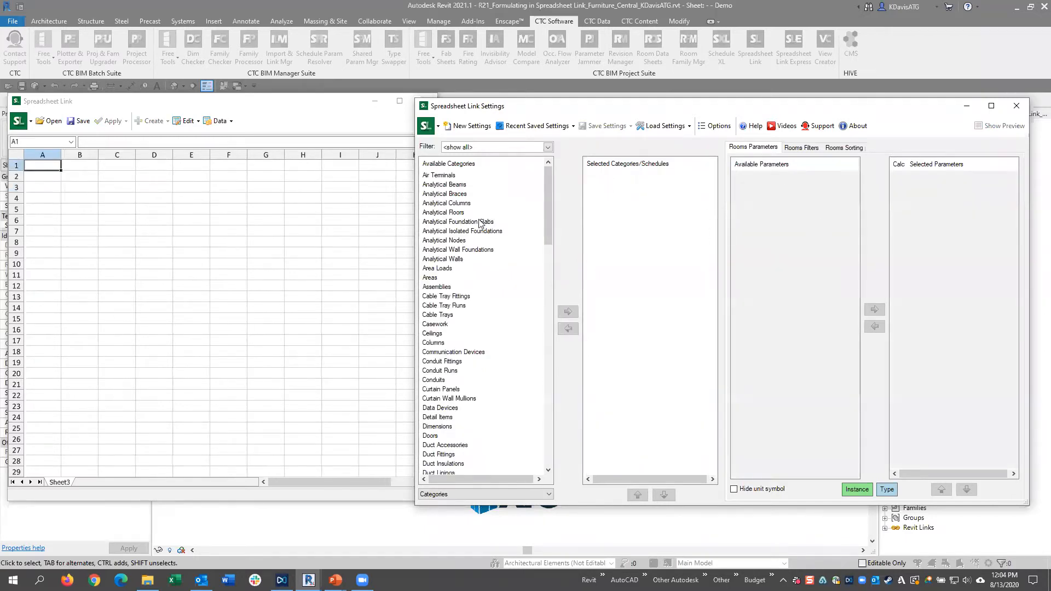
{"action": "left_click", "coordinate": [1014, 109]}
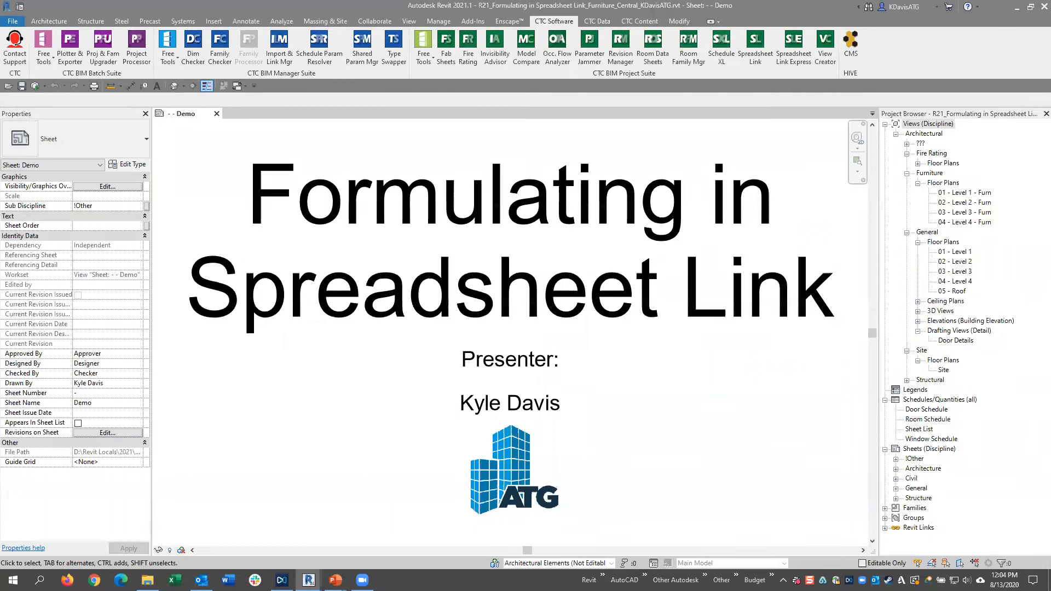
Open Spreadsheet Link and add the Rooms category to the selected categories
{"action": "left_click", "coordinate": [554, 21]}
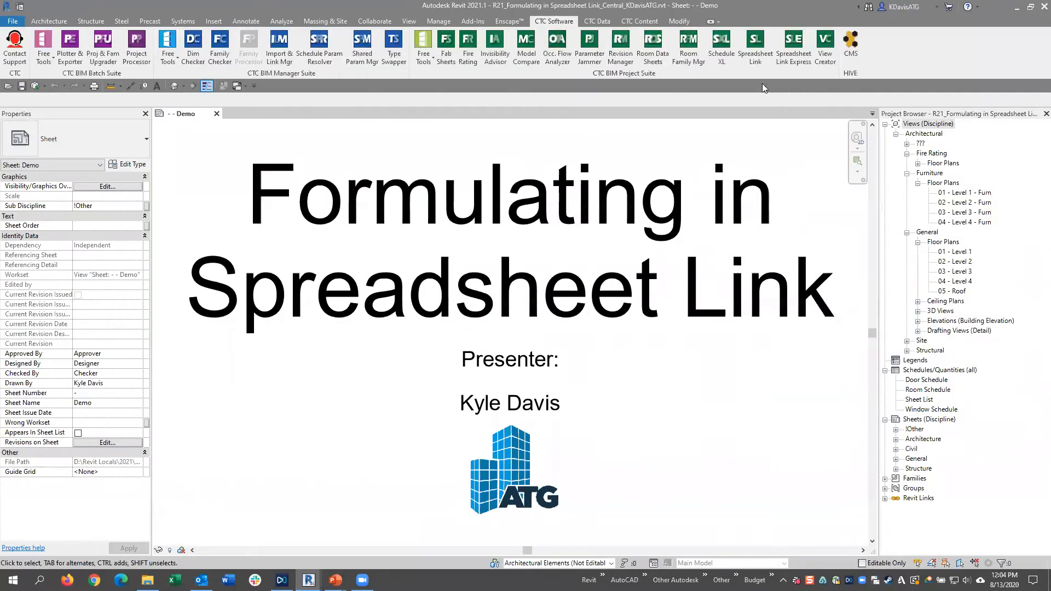
{"action": "left_click", "coordinate": [755, 55]}
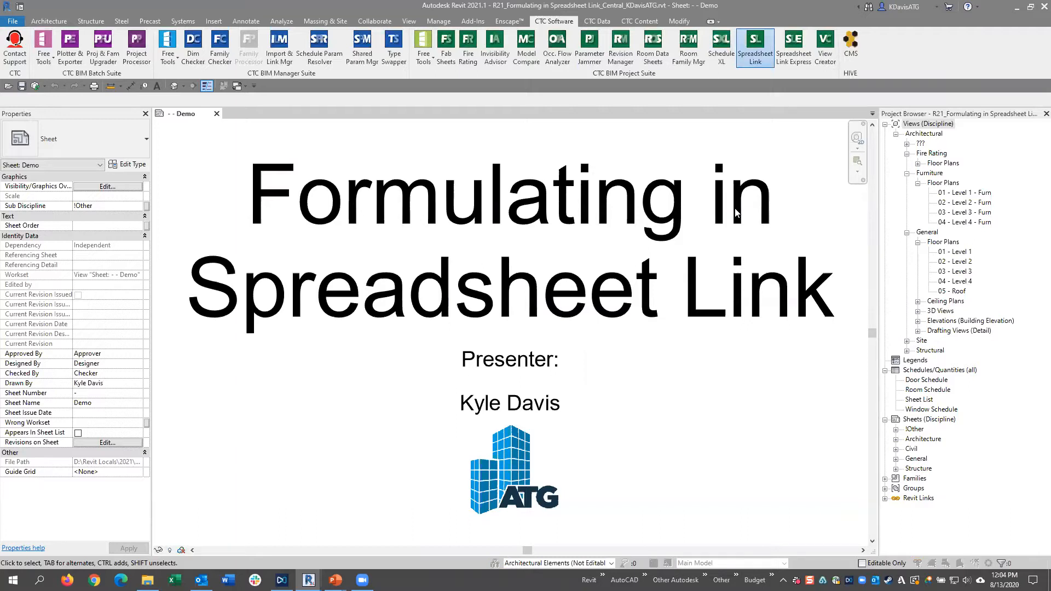
{"action": "left_click", "coordinate": [463, 232]}
{"action": "type", "text": "room"}
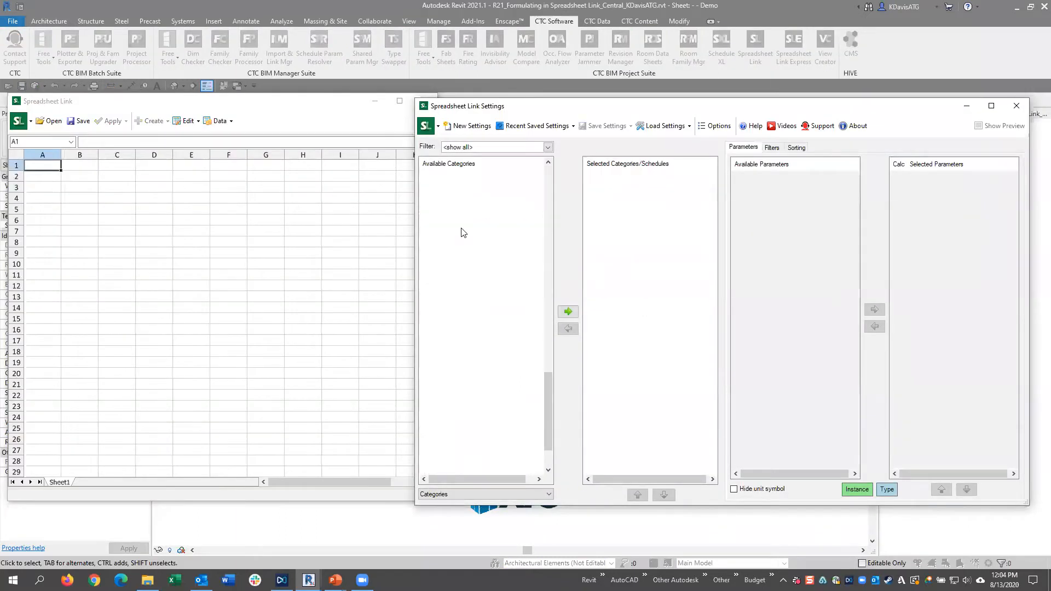
{"action": "double_click", "coordinate": [438, 223]}
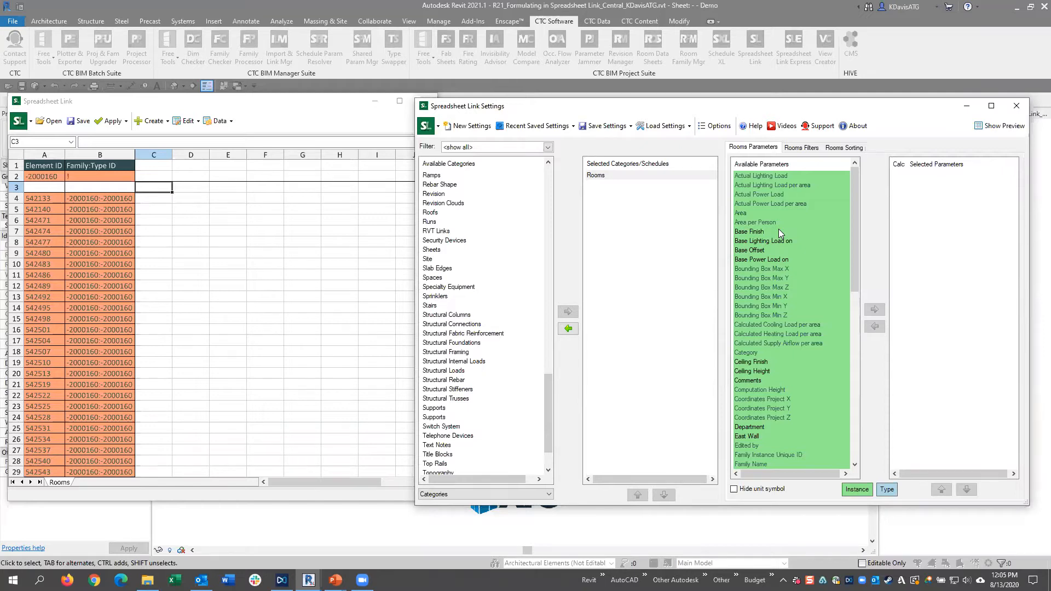
Examine the full list of available parameters for the Rooms category
{"action": "left_click", "coordinate": [609, 179]}
{"action": "scroll", "coordinate": [836, 235], "scroll_direction": "down", "scroll_amount": 4}
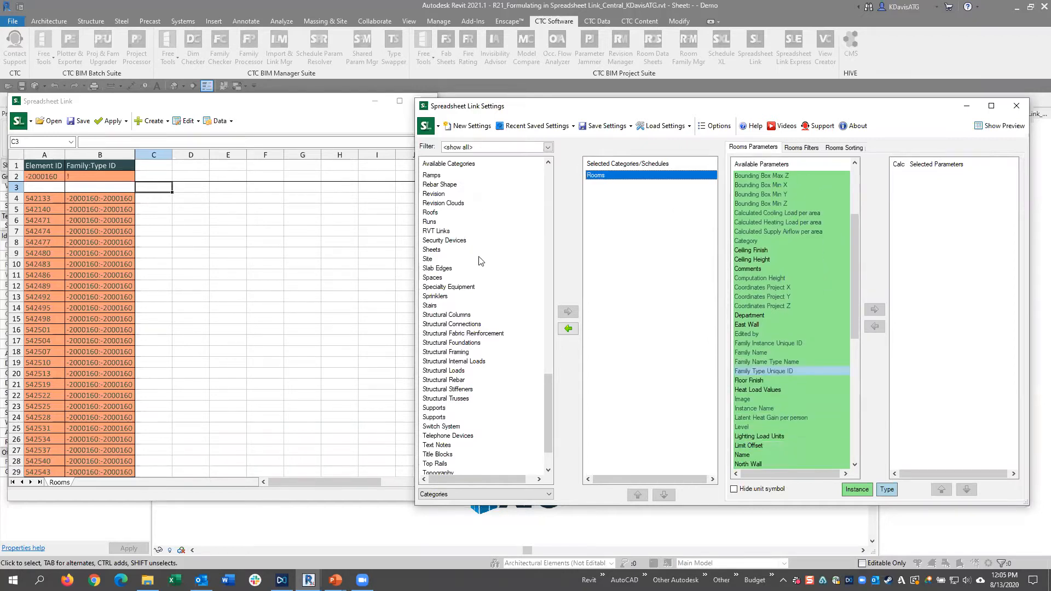
{"action": "scroll", "coordinate": [790, 240], "scroll_direction": "down", "scroll_amount": 10}
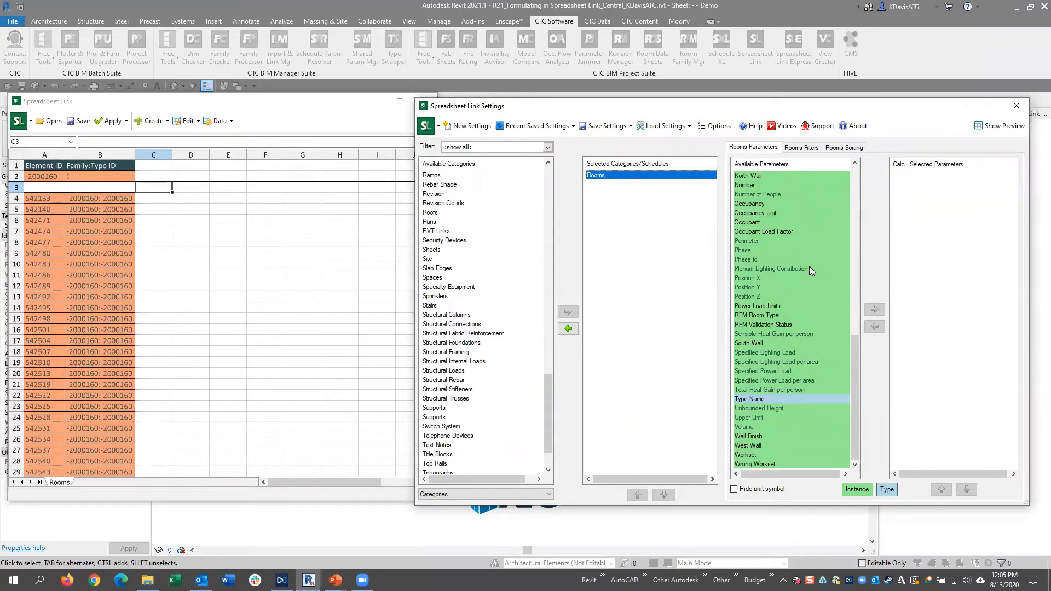
{"action": "scroll", "coordinate": [760, 414], "scroll_direction": "up", "scroll_amount": 4}
{"action": "scroll", "coordinate": [771, 420], "scroll_direction": "up", "scroll_amount": 6}
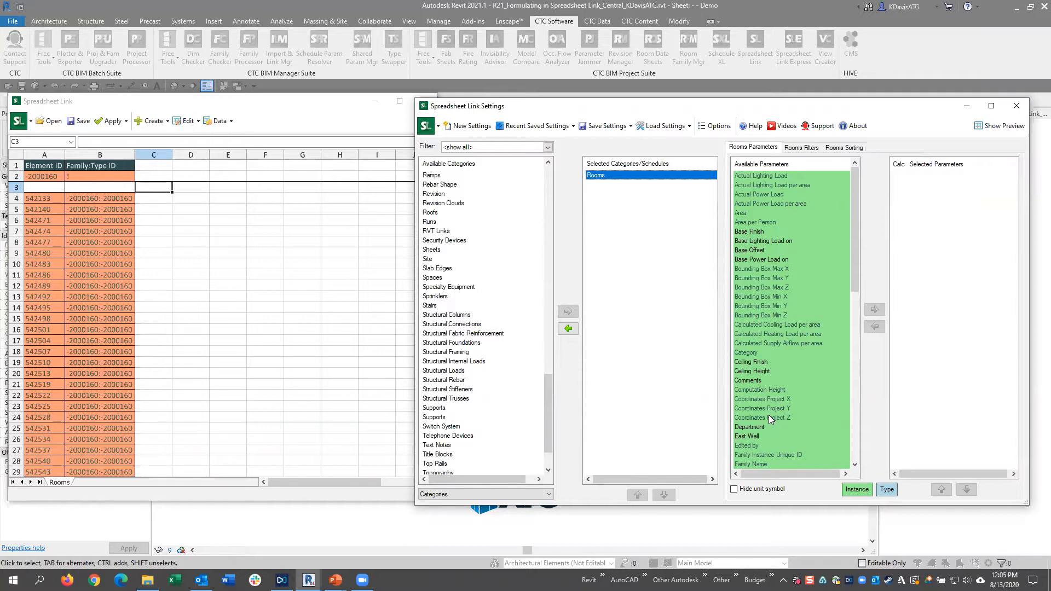
{"action": "key", "text": "ctrl"}
{"action": "scroll", "coordinate": [782, 372], "scroll_direction": "down", "scroll_amount": 12}
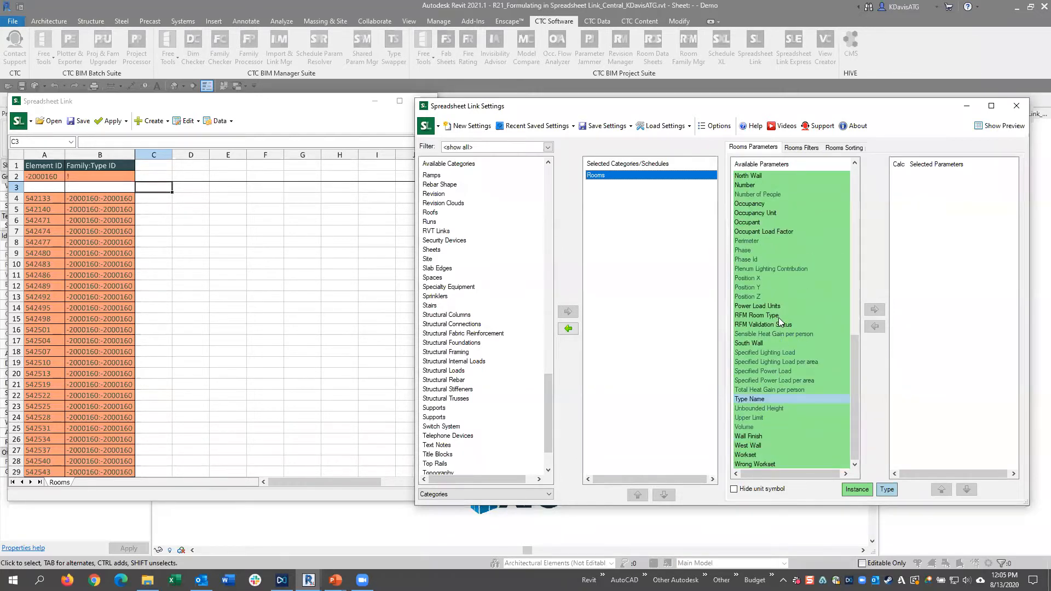
{"action": "scroll", "coordinate": [779, 318], "scroll_direction": "up", "scroll_amount": 12}
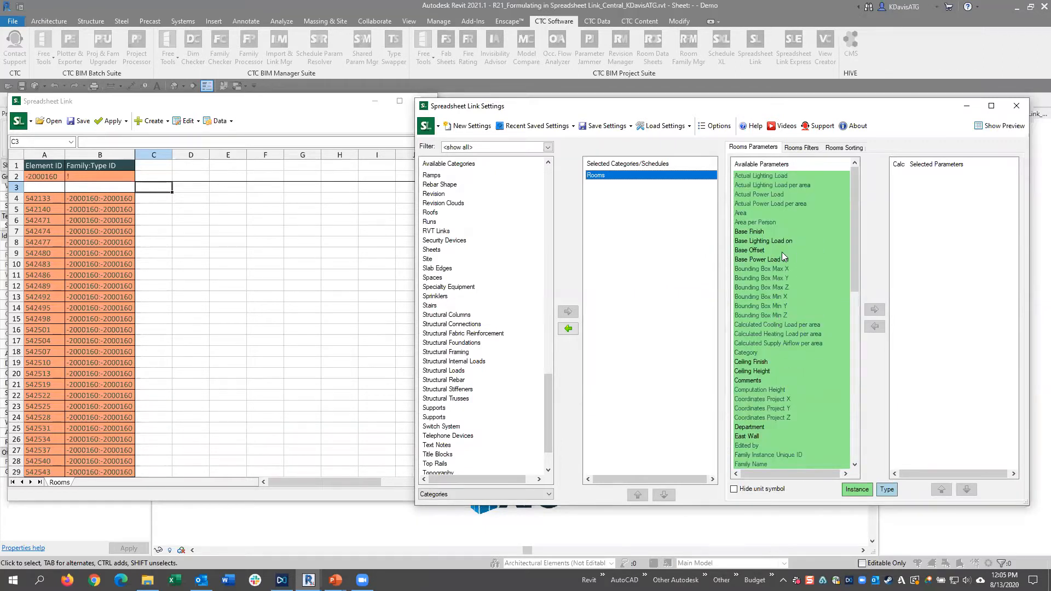
Review the filter options for Rooms, including the parameters offered for filtering, and the available sorting choices
{"action": "left_click", "coordinate": [798, 149]}
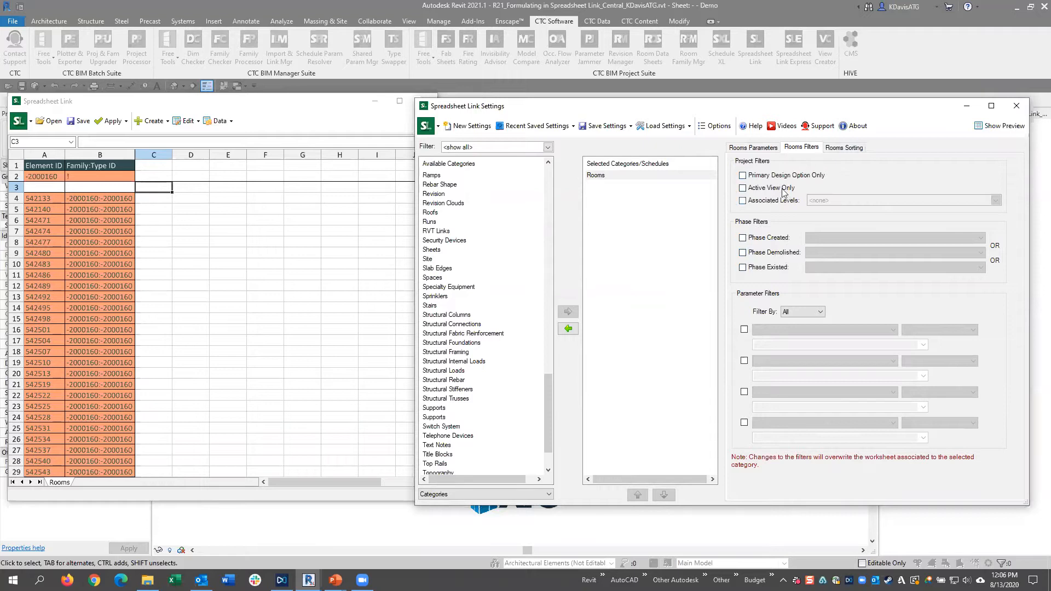
{"action": "left_click", "coordinate": [751, 332]}
{"action": "left_click", "coordinate": [785, 328]}
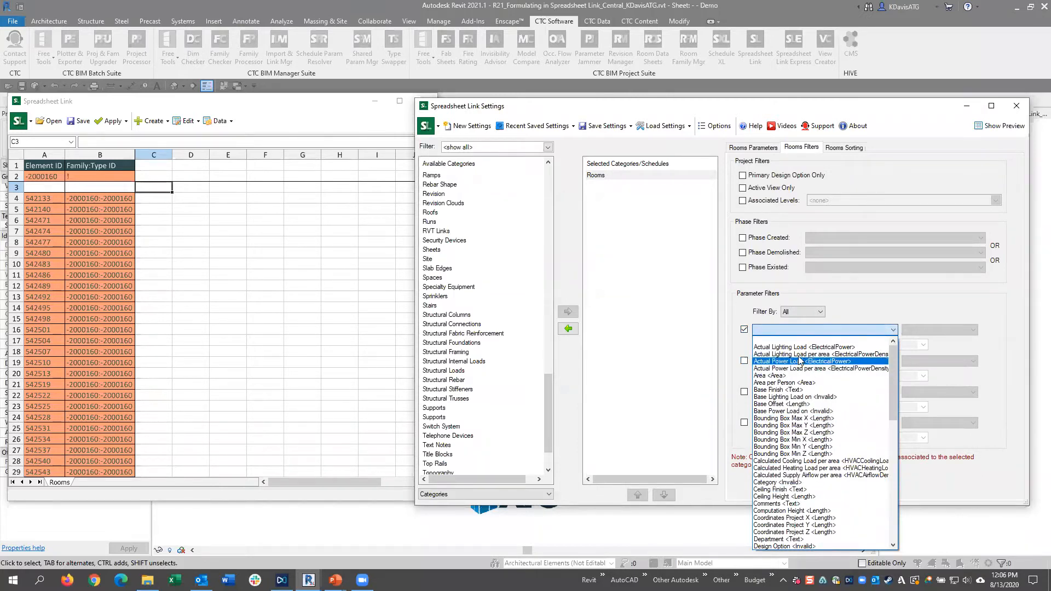
{"action": "left_click", "coordinate": [851, 298]}
{"action": "left_click", "coordinate": [744, 329]}
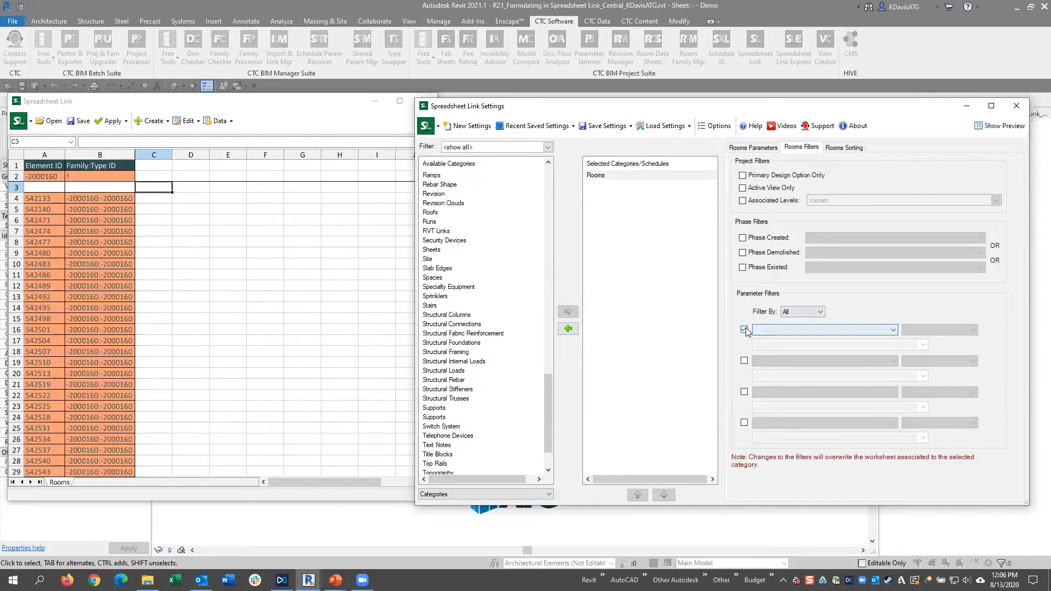
{"action": "left_click", "coordinate": [844, 148]}
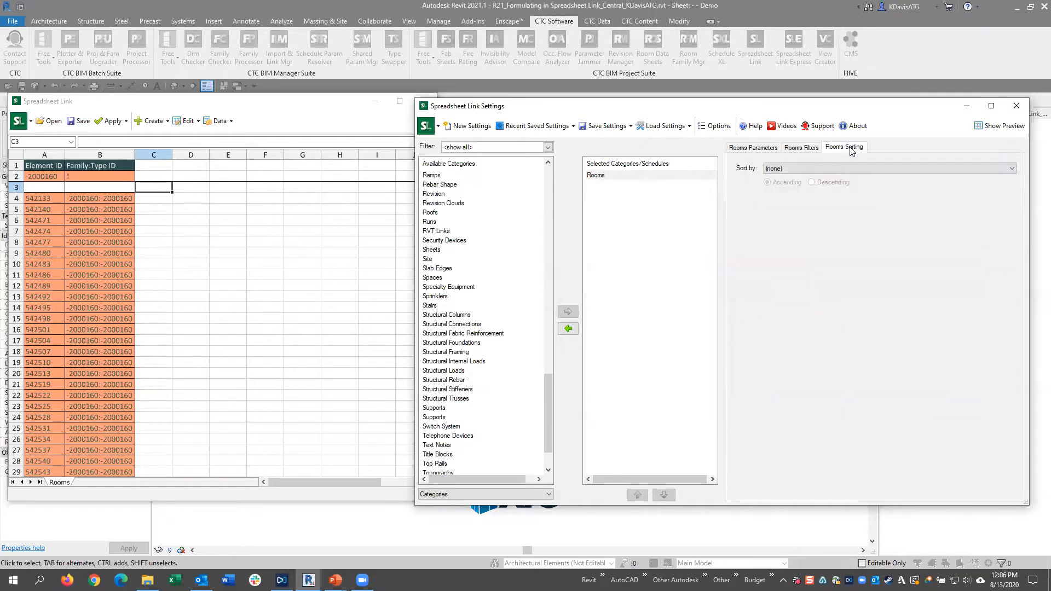
{"action": "left_click", "coordinate": [828, 169]}
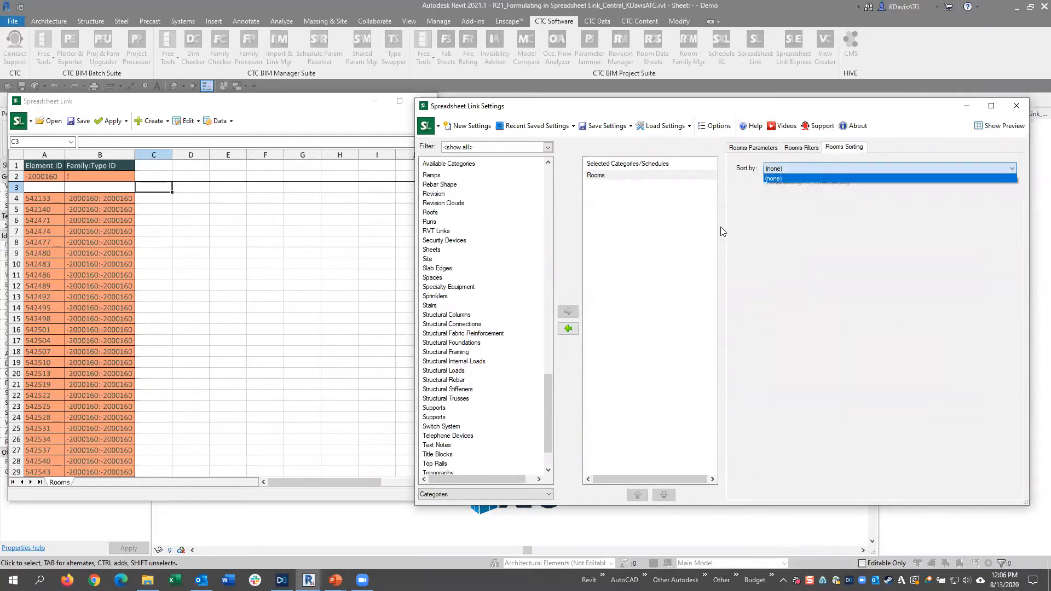
{"action": "left_click", "coordinate": [800, 222]}
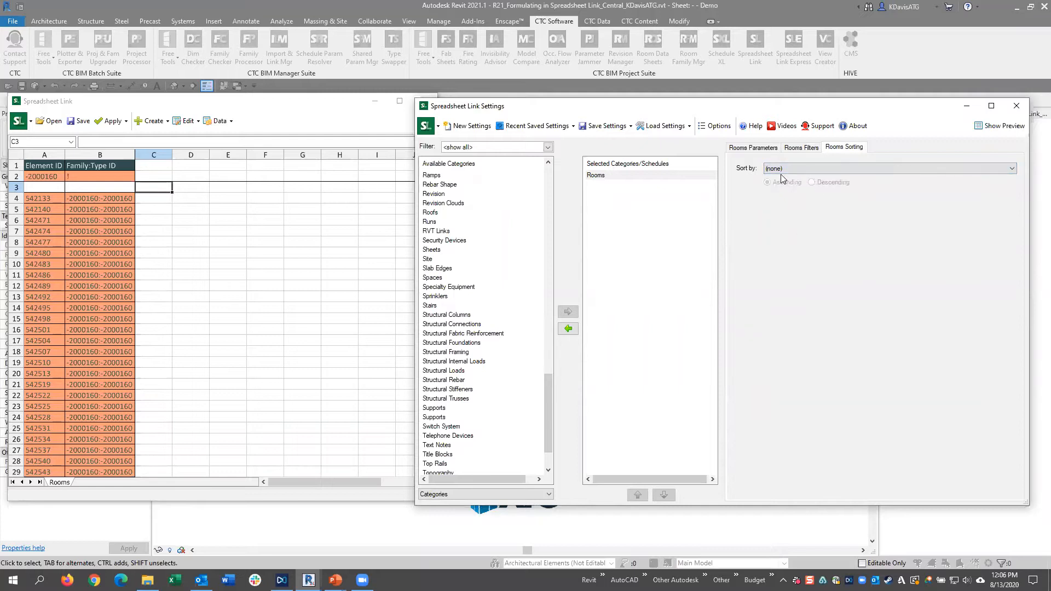
Add the Name and Number parameters to the selected parameters for Rooms
{"action": "left_click", "coordinate": [757, 148]}
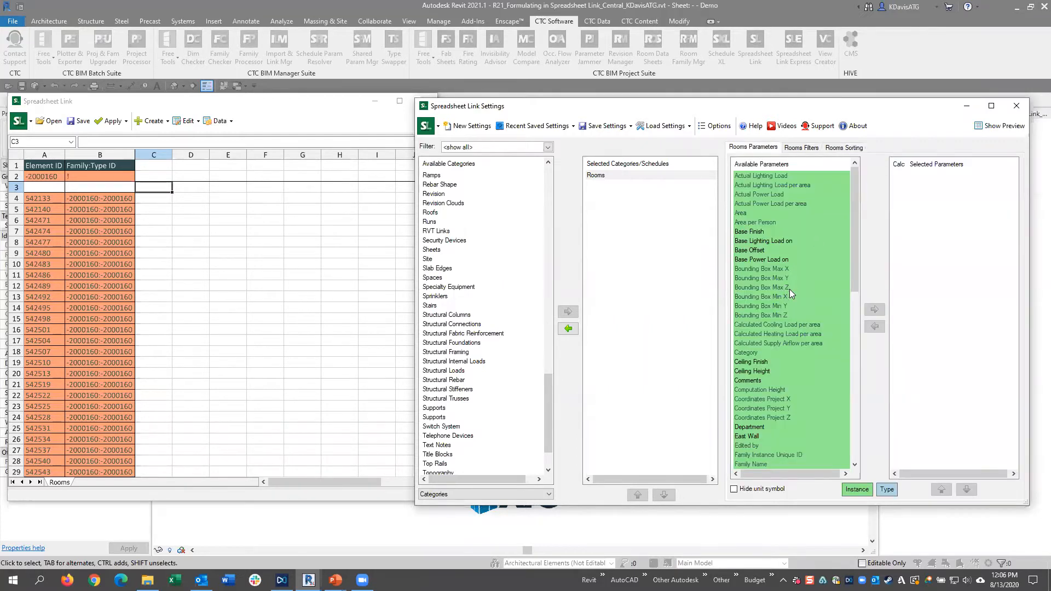
{"action": "left_click", "coordinate": [738, 425]}
{"action": "scroll", "coordinate": [762, 424], "scroll_direction": "down", "scroll_amount": 14}
{"action": "left_click", "coordinate": [778, 174], "text": "ctrl"}
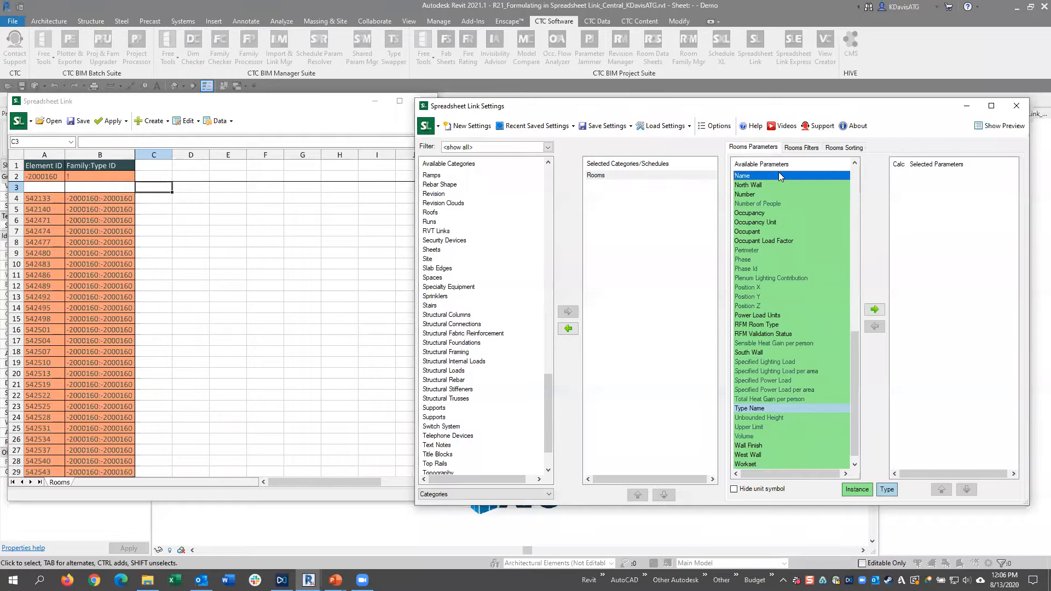
{"action": "double_click", "coordinate": [746, 177]}
{"action": "double_click", "coordinate": [751, 186]}
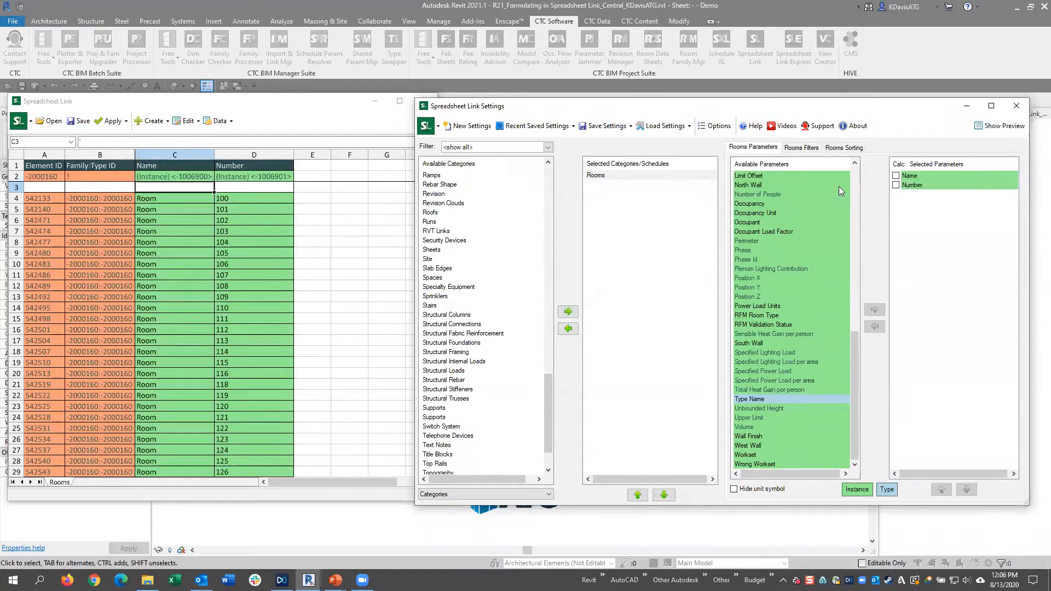
Sort the Rooms rows by Number (Instance) in ascending order and check the order in the worksheet
{"action": "left_click", "coordinate": [844, 148]}
{"action": "left_click", "coordinate": [834, 168]}
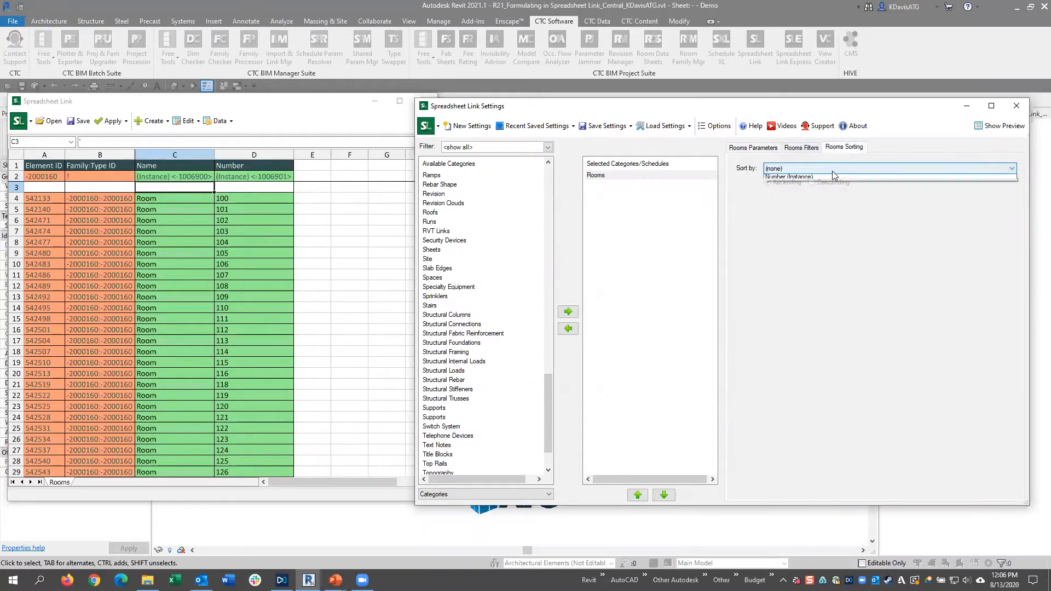
{"action": "left_click", "coordinate": [797, 191]}
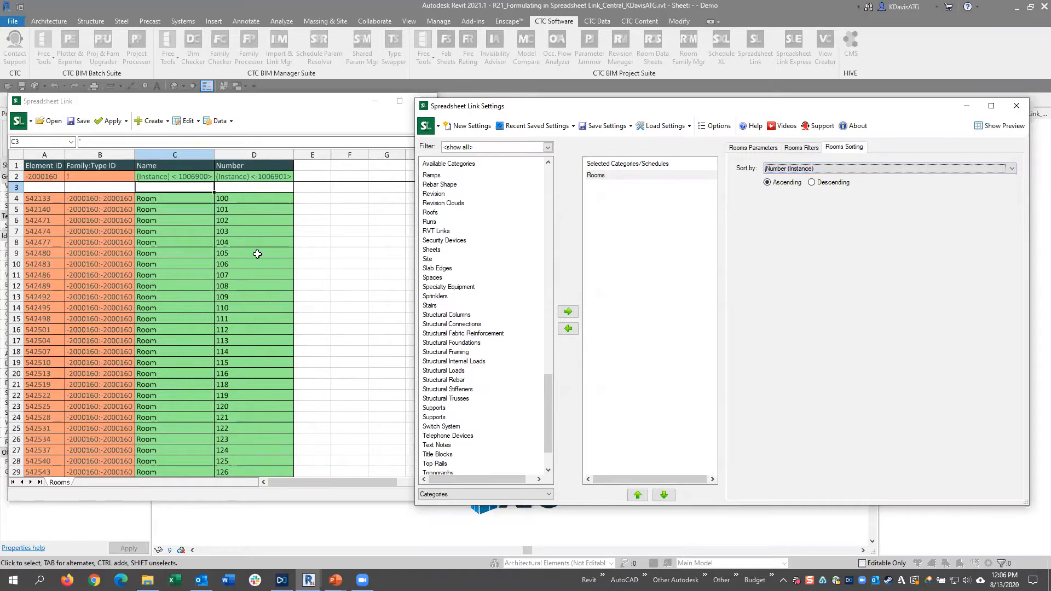
{"action": "left_click", "coordinate": [253, 246]}
{"action": "scroll", "coordinate": [266, 246], "scroll_direction": "down", "scroll_amount": 14}
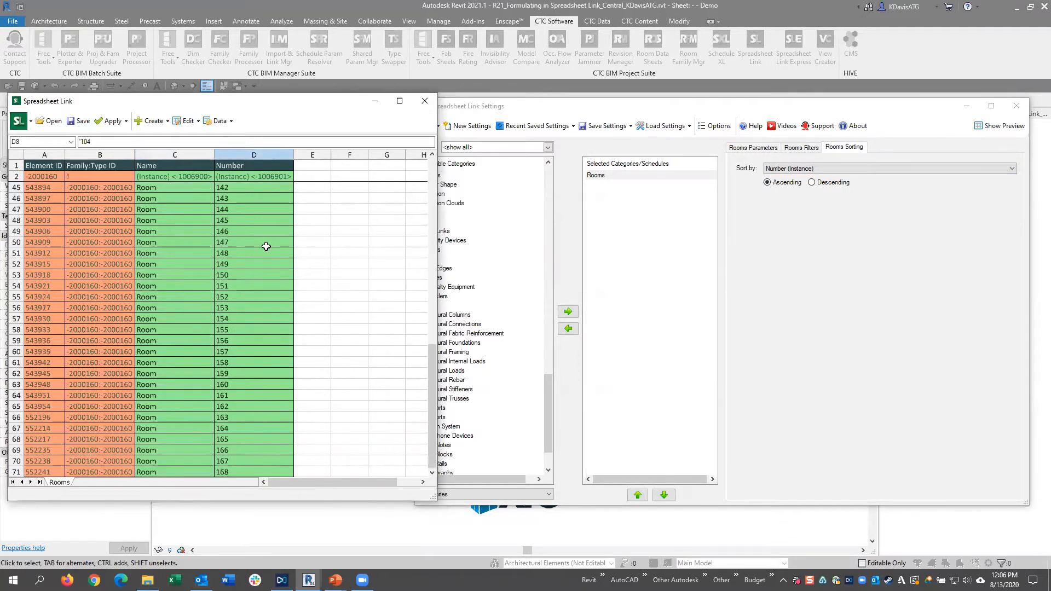
{"action": "scroll", "coordinate": [266, 246], "scroll_direction": "up", "scroll_amount": 14}
Preview the Rooms rows in descending number order and return the sort to ascending
{"action": "left_click", "coordinate": [825, 185]}
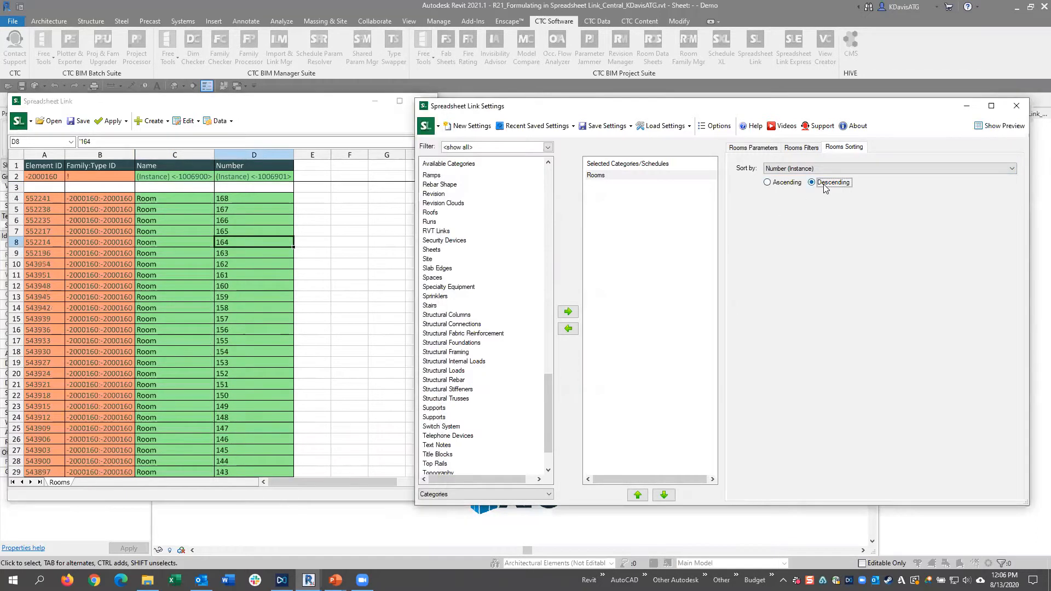
{"action": "left_click", "coordinate": [238, 199]}
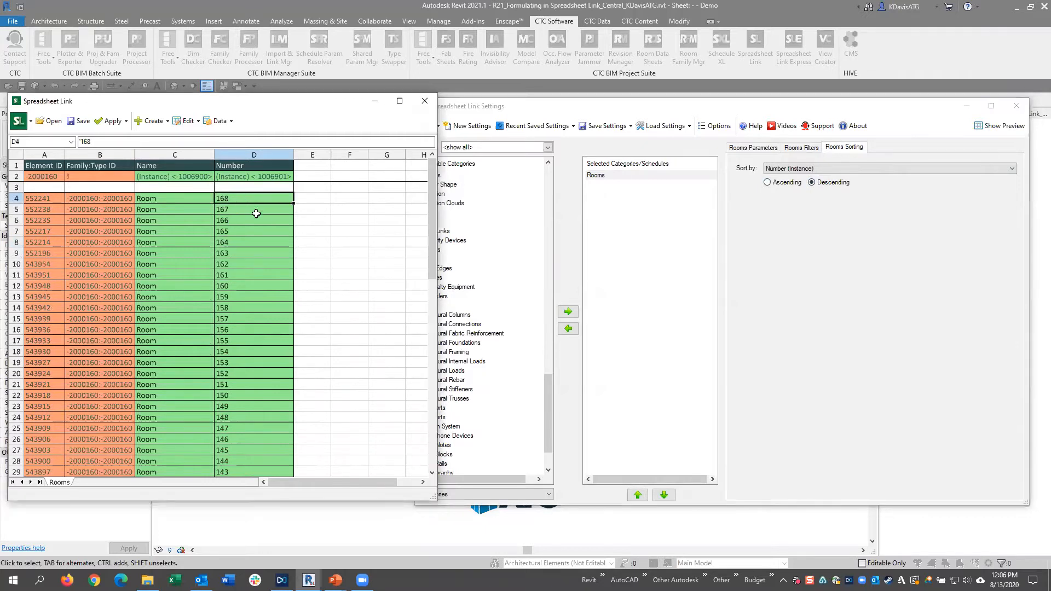
{"action": "scroll", "coordinate": [256, 217], "scroll_direction": "down", "scroll_amount": 12}
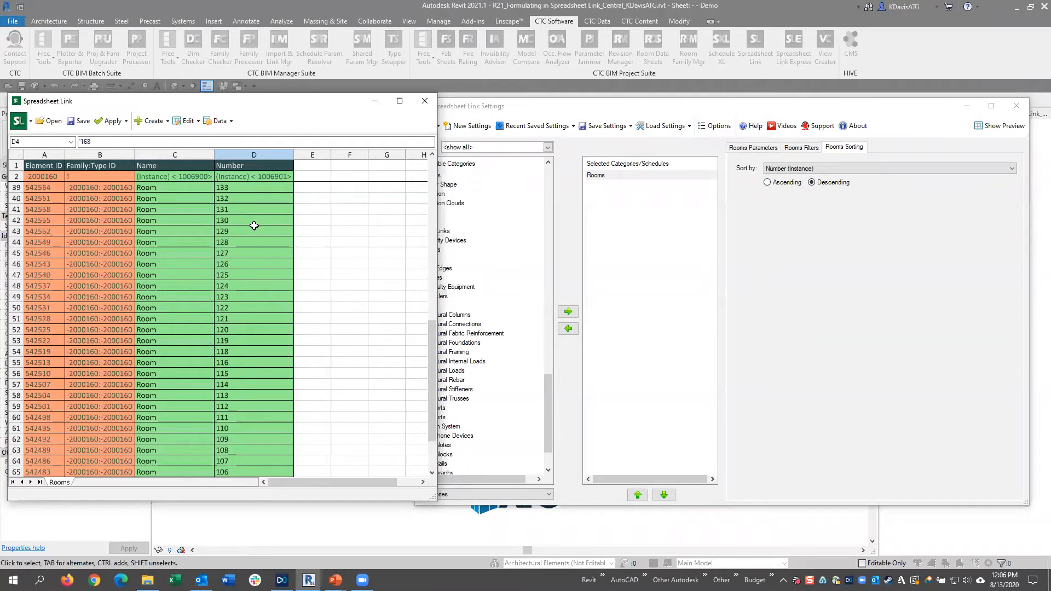
{"action": "scroll", "coordinate": [254, 226], "scroll_direction": "up", "scroll_amount": 12}
{"action": "left_click", "coordinate": [772, 183]}
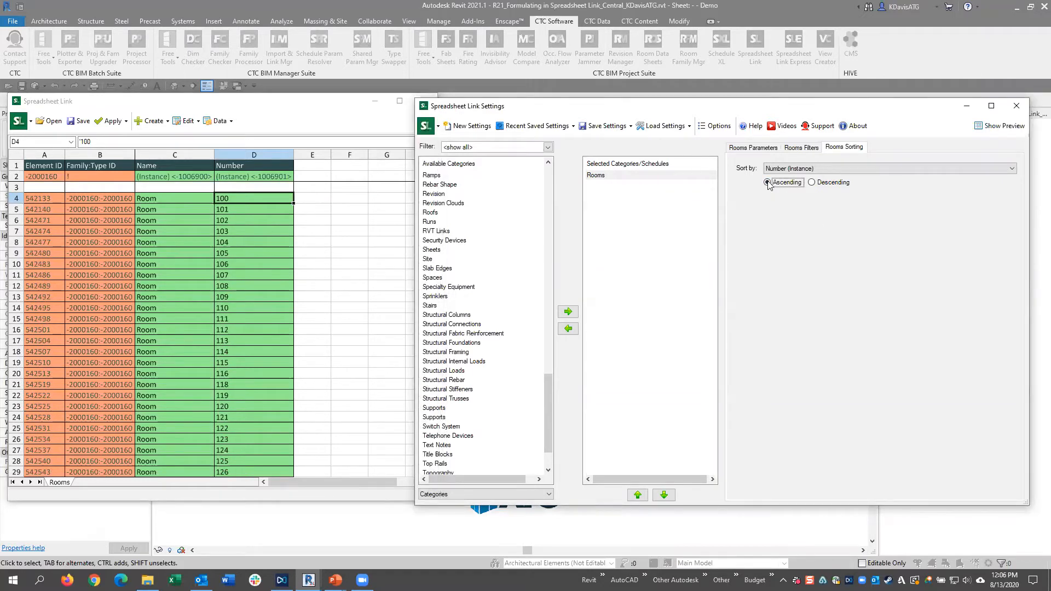
Check which listing types are offered besides Categories, keep Categories, and look over the available categories
{"action": "left_click", "coordinate": [765, 147]}
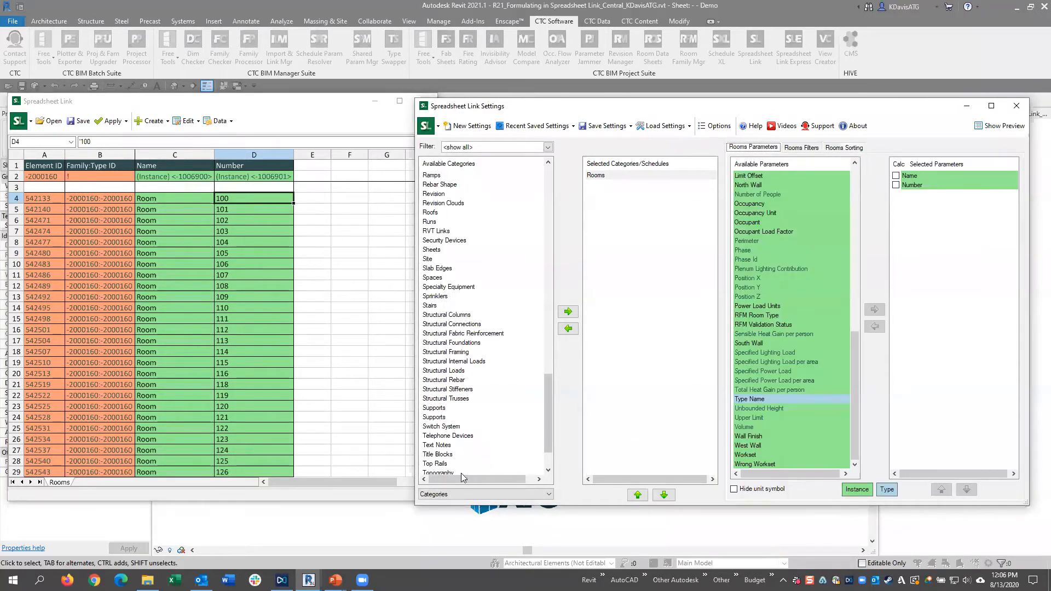
{"action": "left_click", "coordinate": [443, 494]}
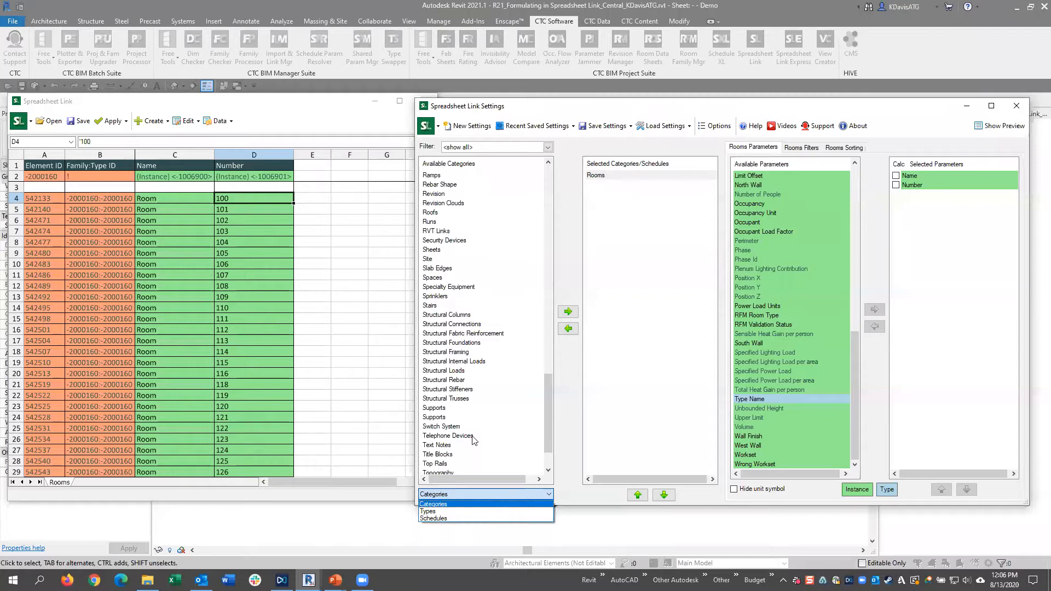
{"action": "left_click", "coordinate": [545, 398]}
{"action": "scroll", "coordinate": [546, 377], "scroll_direction": "up", "scroll_amount": 20}
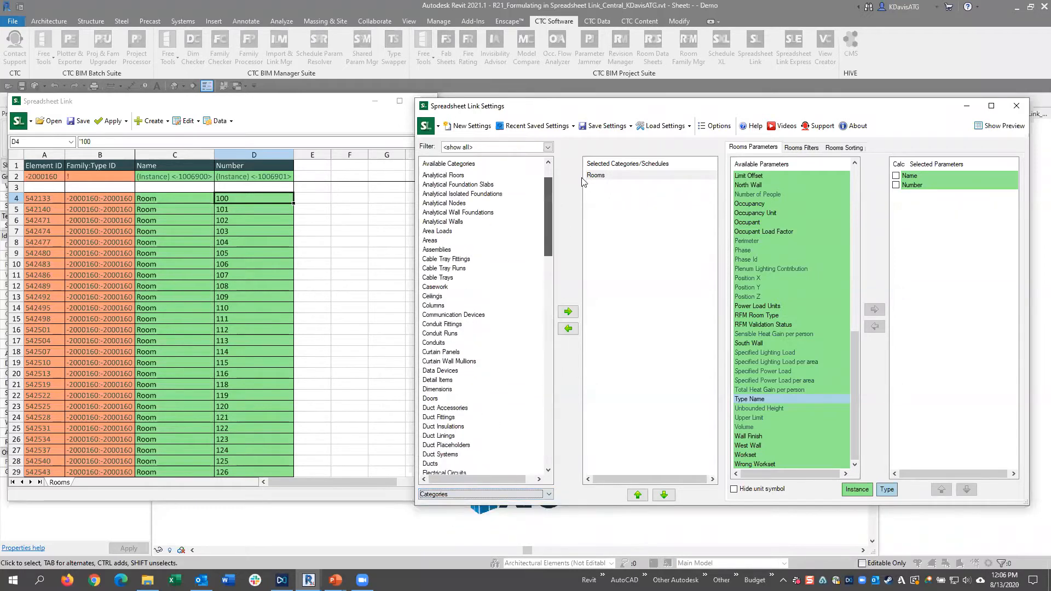
List the available type categories instead of categories and add Doors Types to the selected categories
{"action": "left_click_drag", "start_coordinate": [547, 312], "coordinate": [551, 216]}
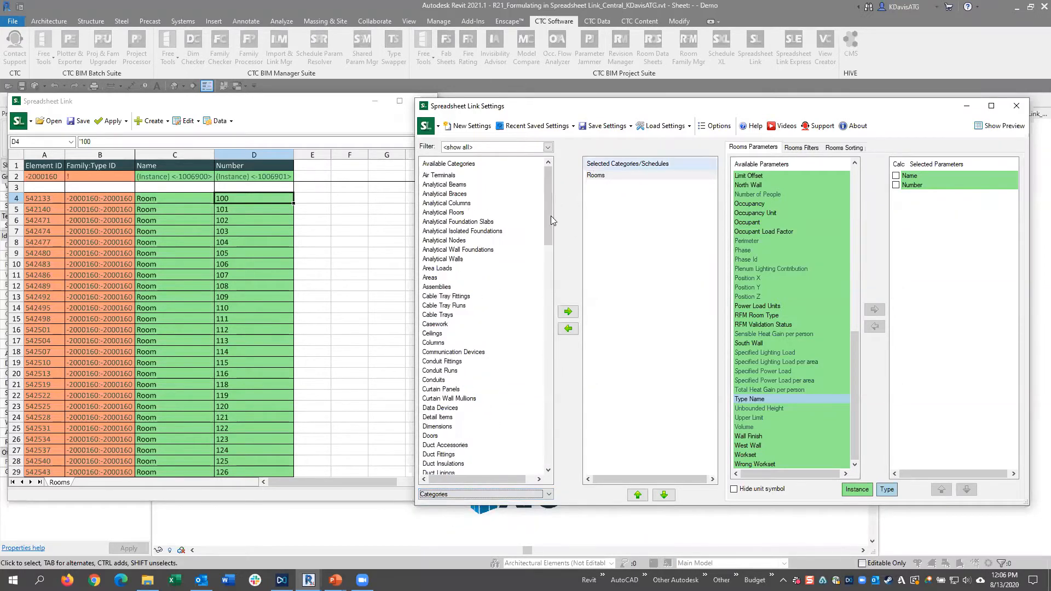
{"action": "left_click", "coordinate": [458, 496]}
{"action": "left_click", "coordinate": [447, 511]}
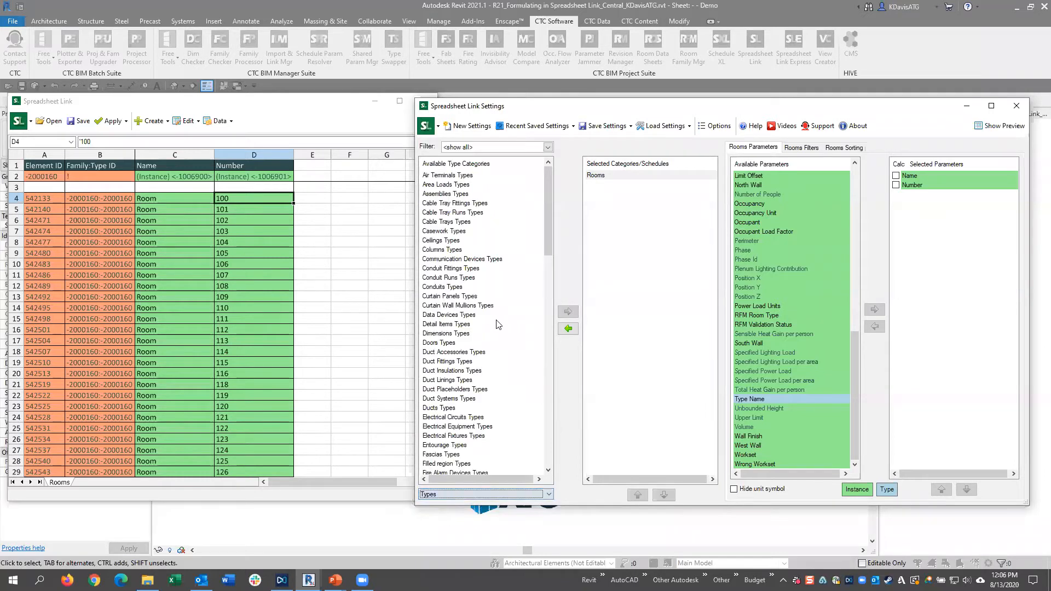
{"action": "scroll", "coordinate": [459, 270], "scroll_direction": "down", "scroll_amount": 7}
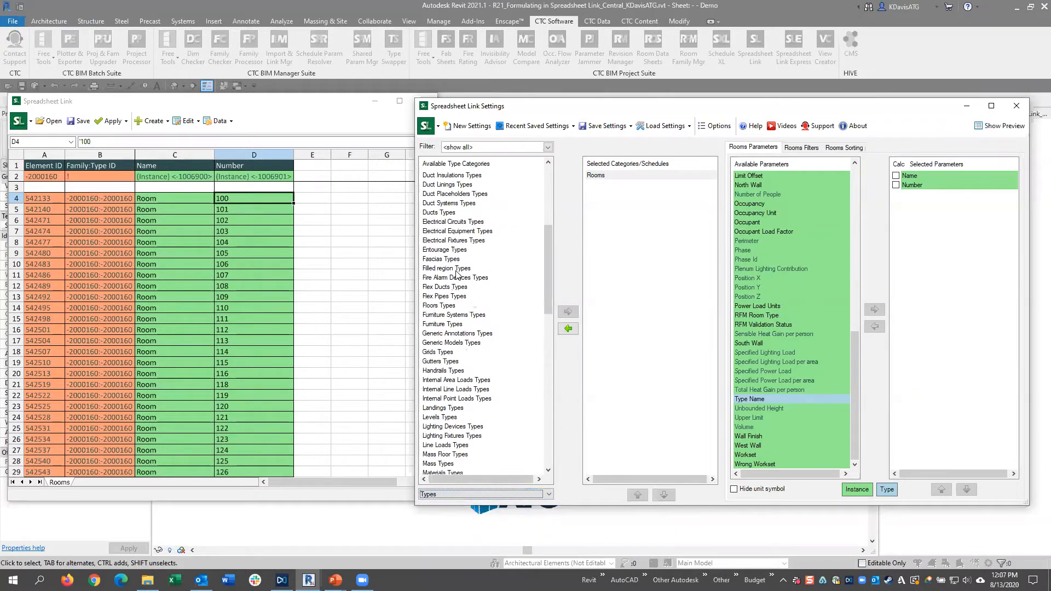
{"action": "scroll", "coordinate": [459, 279], "scroll_direction": "up", "scroll_amount": 5}
{"action": "left_click", "coordinate": [454, 259]}
{"action": "double_click", "coordinate": [438, 287]}
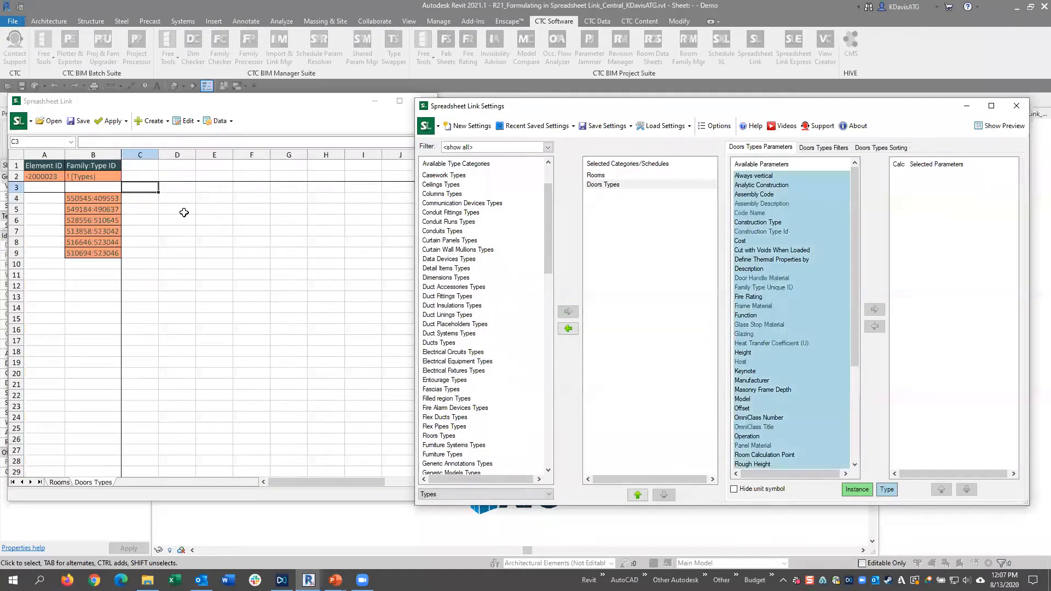
Add the Type Name parameter to Doors Types and inspect the type names in its worksheet
{"action": "left_click_drag", "start_coordinate": [87, 200], "coordinate": [110, 253]}
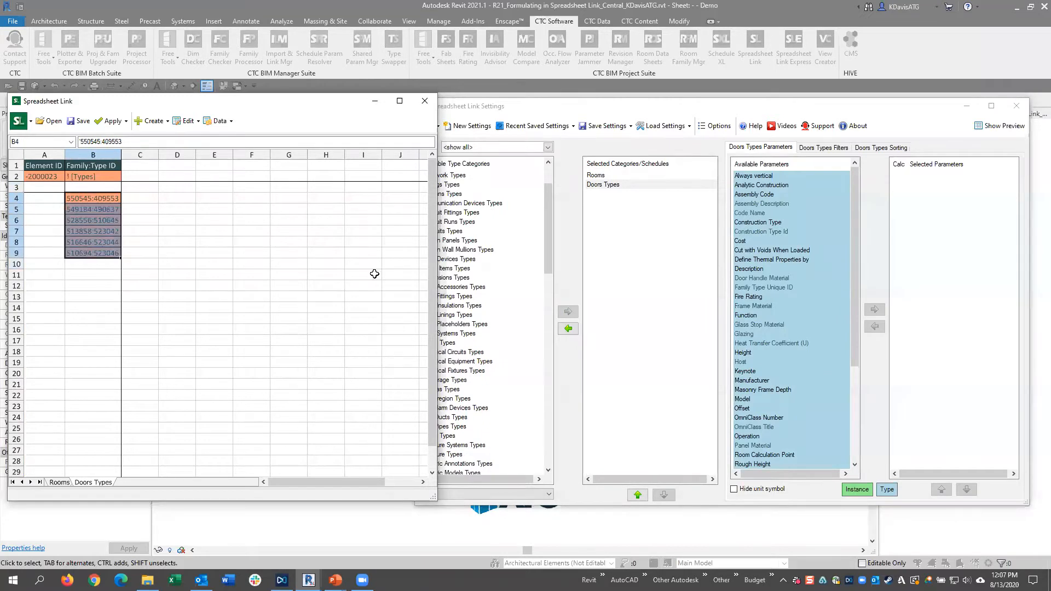
{"action": "left_click", "coordinate": [748, 261]}
{"action": "type", "text": "ty"}
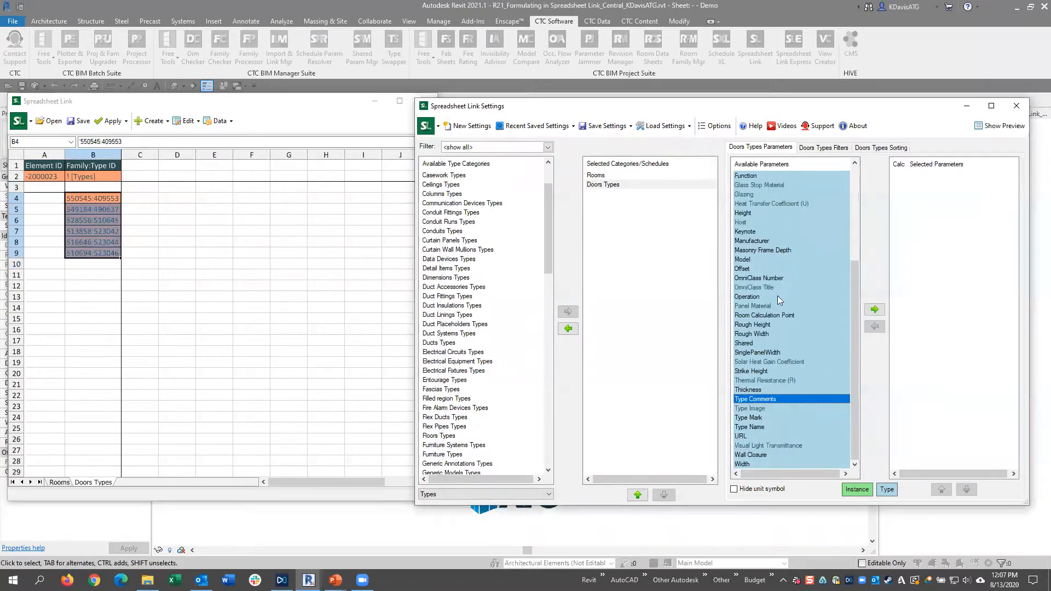
{"action": "double_click", "coordinate": [750, 427]}
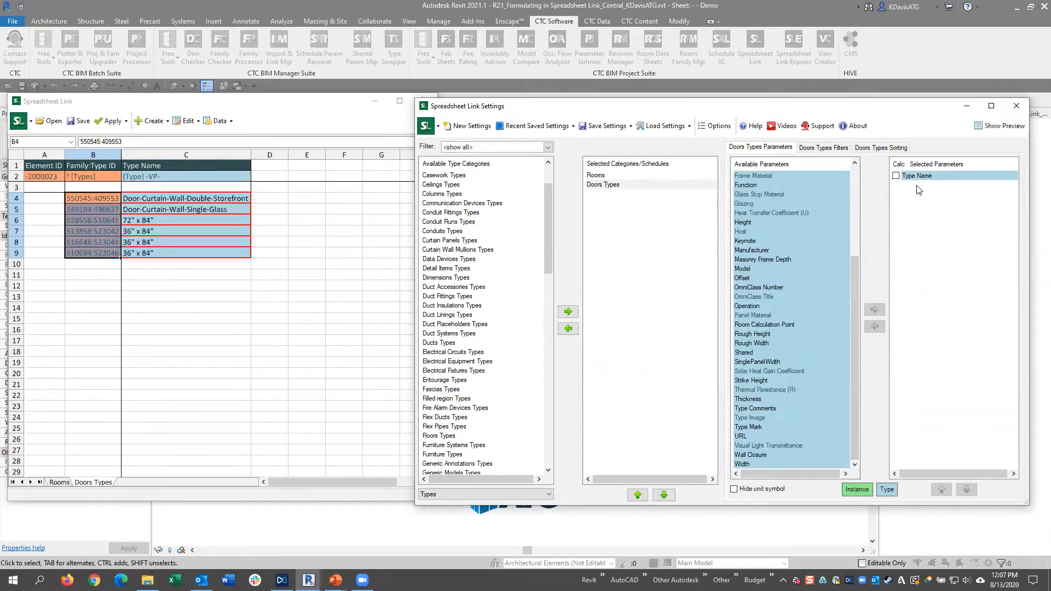
{"action": "left_click_drag", "start_coordinate": [160, 245], "coordinate": [160, 255]}
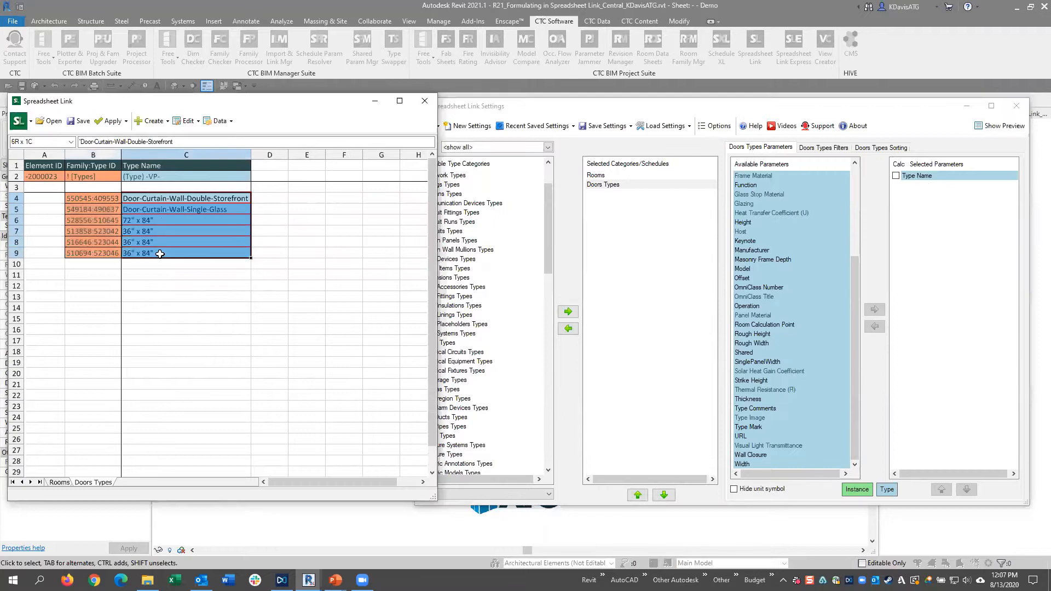
{"action": "left_click", "coordinate": [162, 198]}
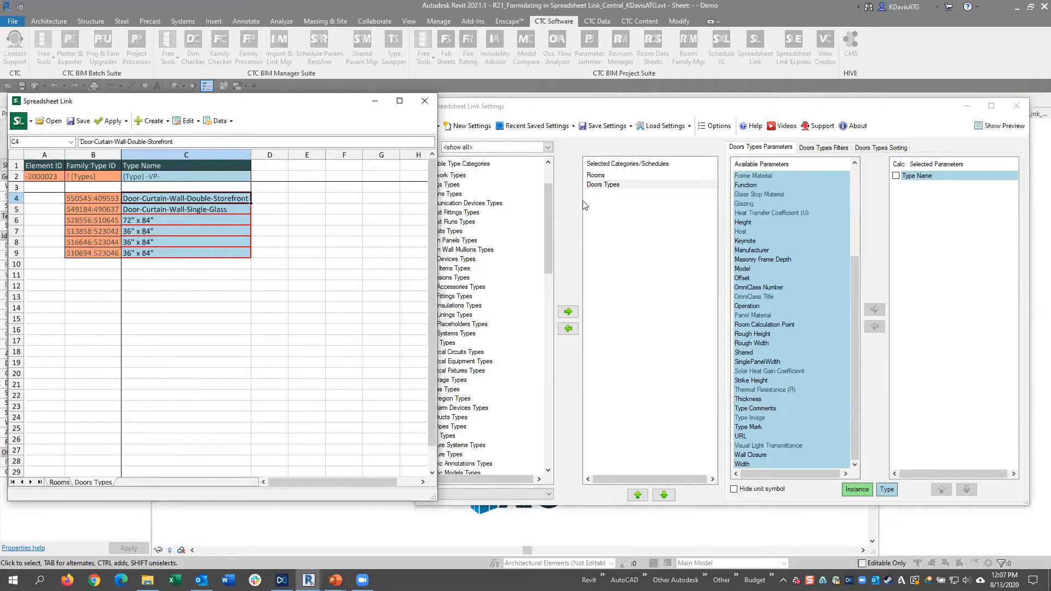
List the model's available schedules and add Room Schedule to the selected categories and schedules
{"action": "left_click", "coordinate": [477, 496]}
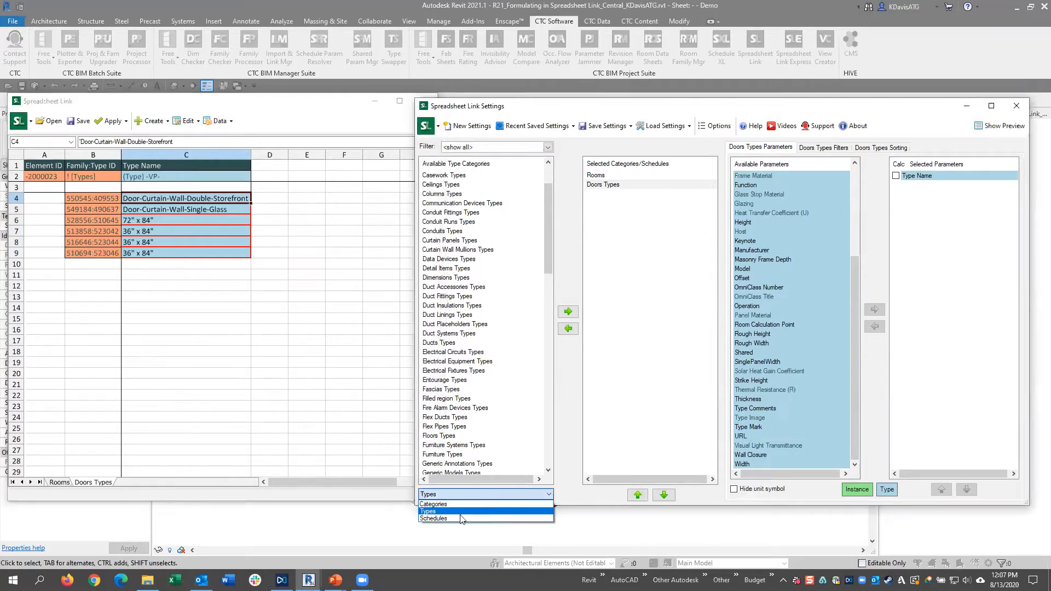
{"action": "left_click", "coordinate": [460, 518]}
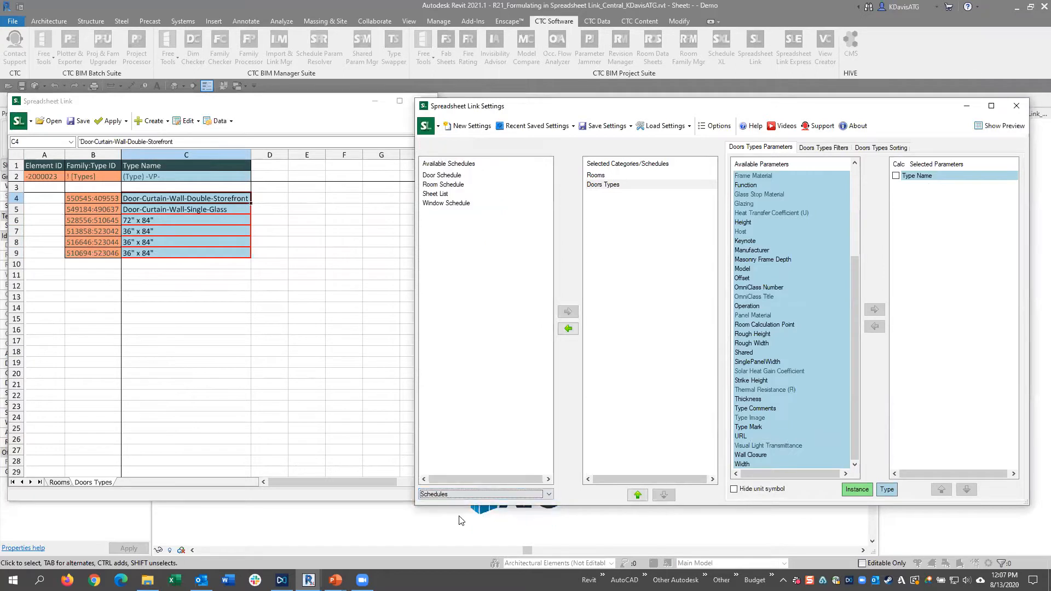
{"action": "left_click", "coordinate": [442, 185]}
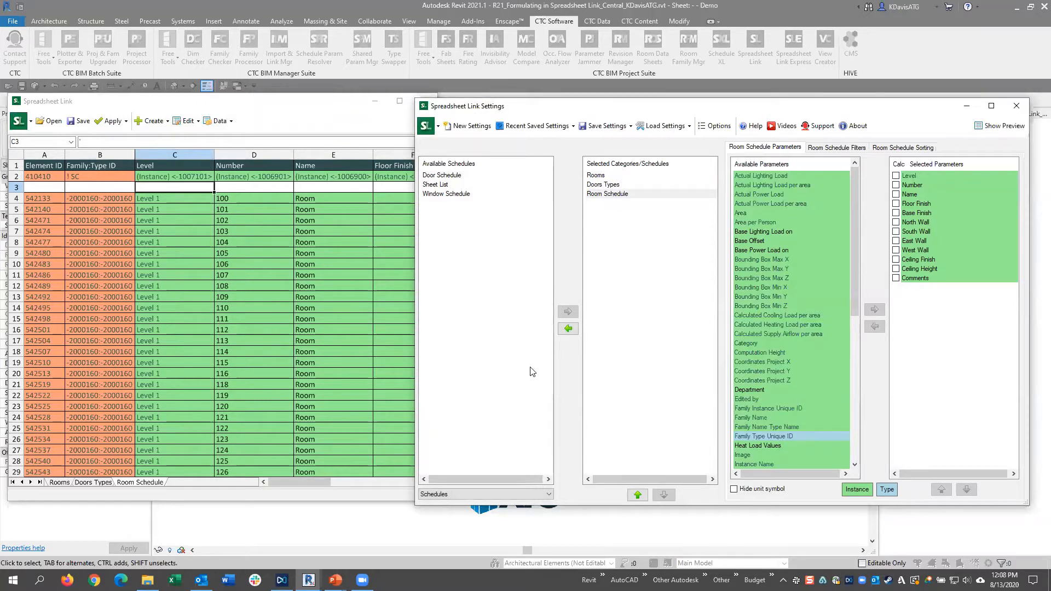
Return the listing to Categories and remove Doors Types and Room Schedule from the selection
{"action": "left_click", "coordinate": [448, 494]}
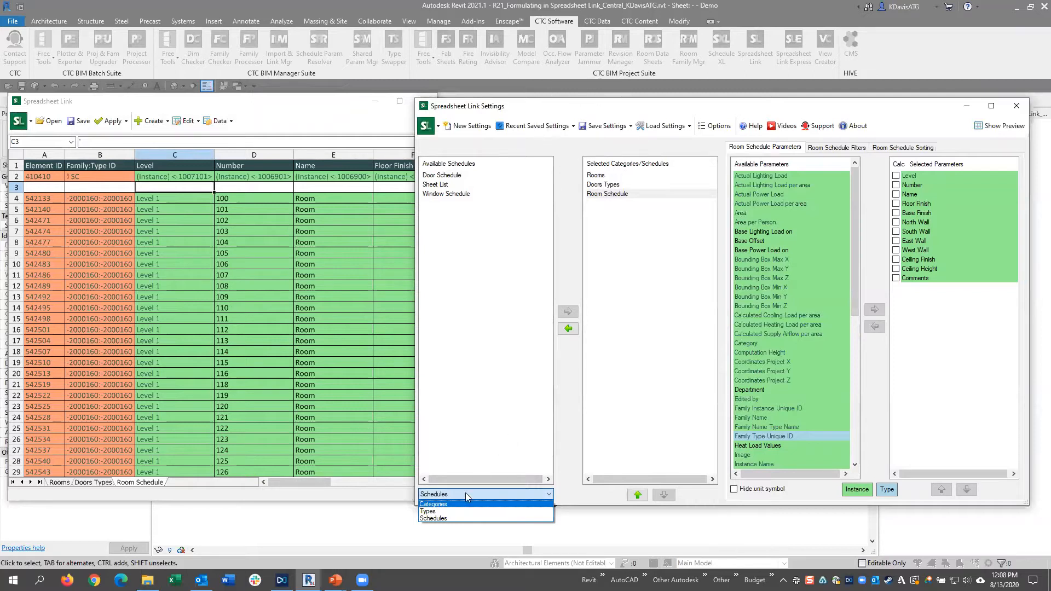
{"action": "left_click", "coordinate": [453, 504]}
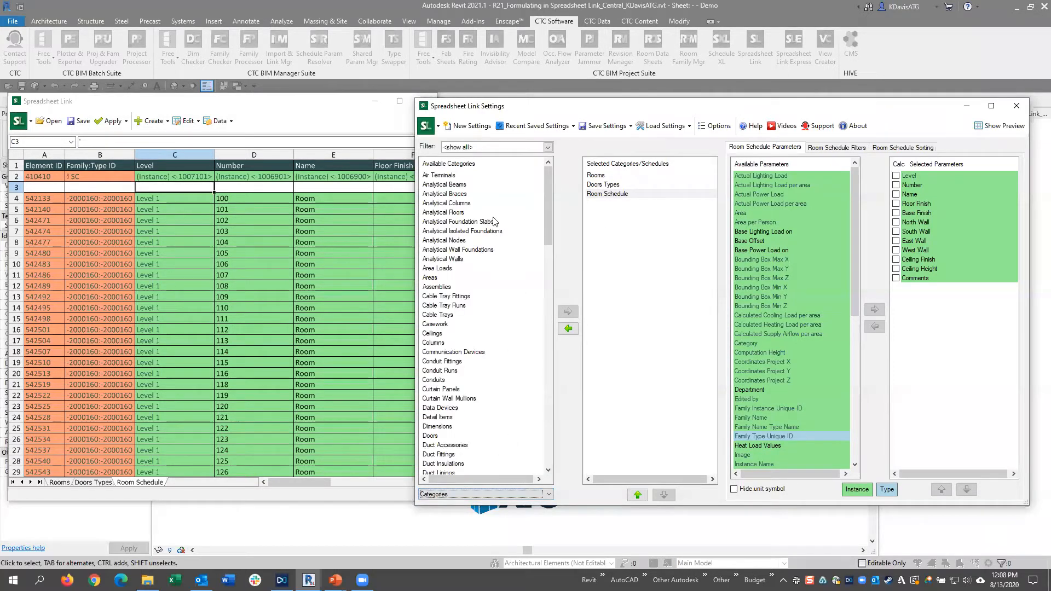
{"action": "left_click", "coordinate": [609, 185]}
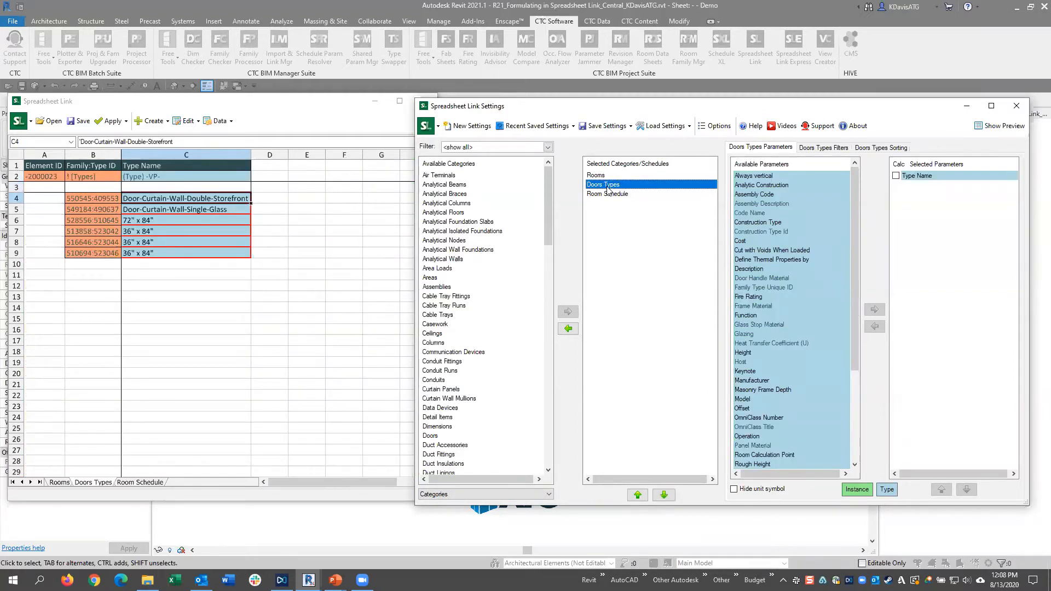
{"action": "double_click", "coordinate": [604, 184]}
{"action": "left_click", "coordinate": [611, 187]}
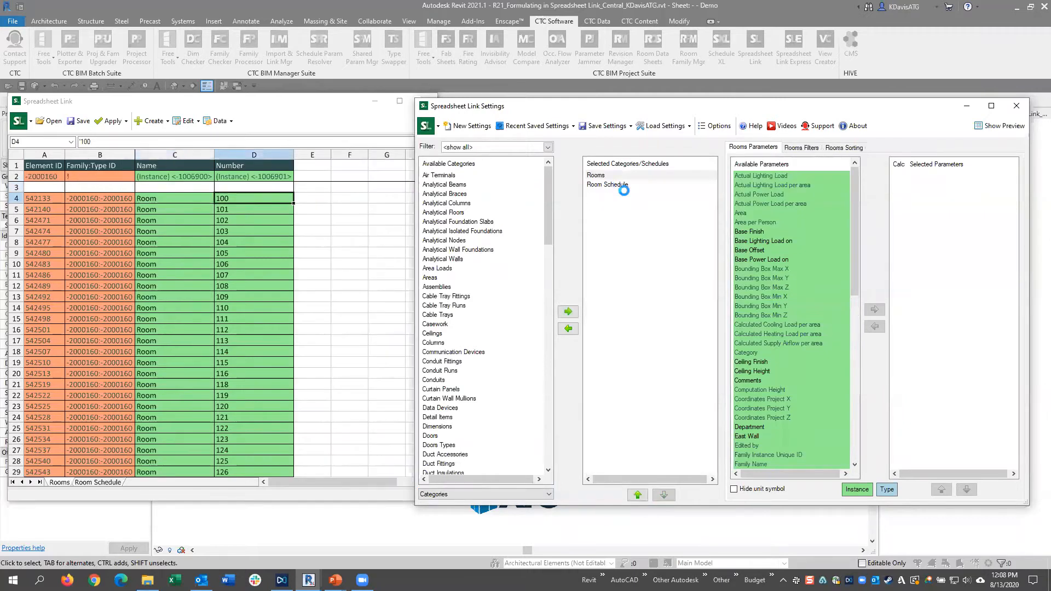
{"action": "double_click", "coordinate": [592, 187]}
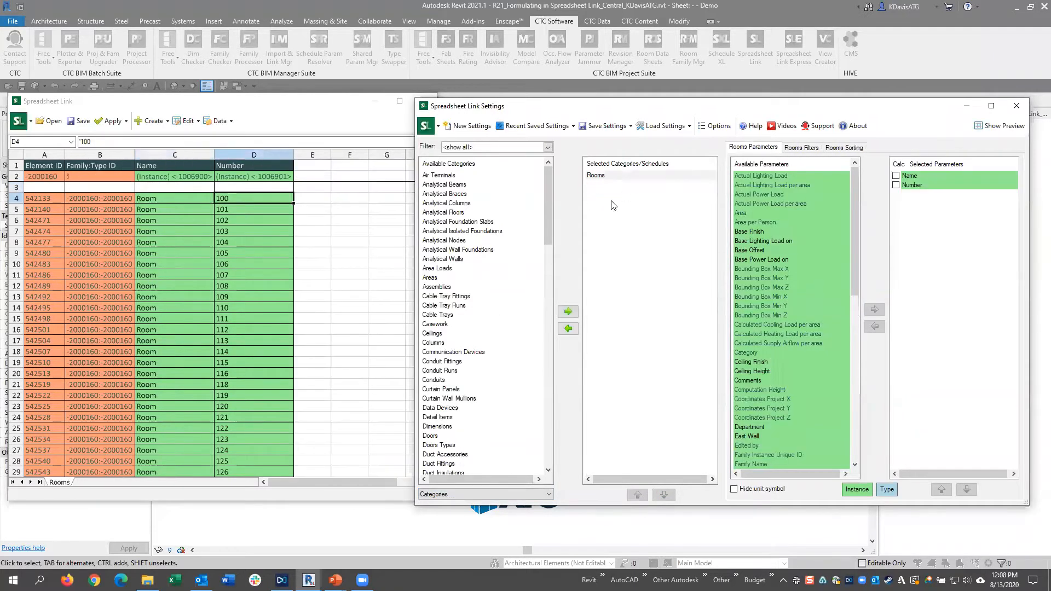
Add the Doors category to the selected categories alongside Rooms
{"action": "left_click", "coordinate": [436, 353]}
{"action": "key", "text": "d"}
{"action": "key", "text": "o"}
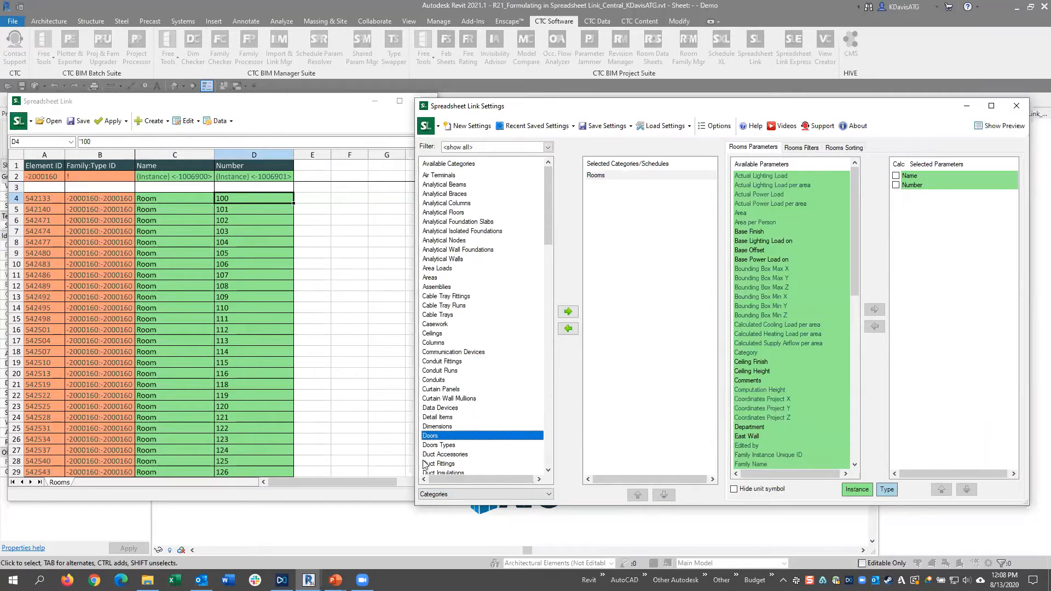
{"action": "double_click", "coordinate": [436, 436]}
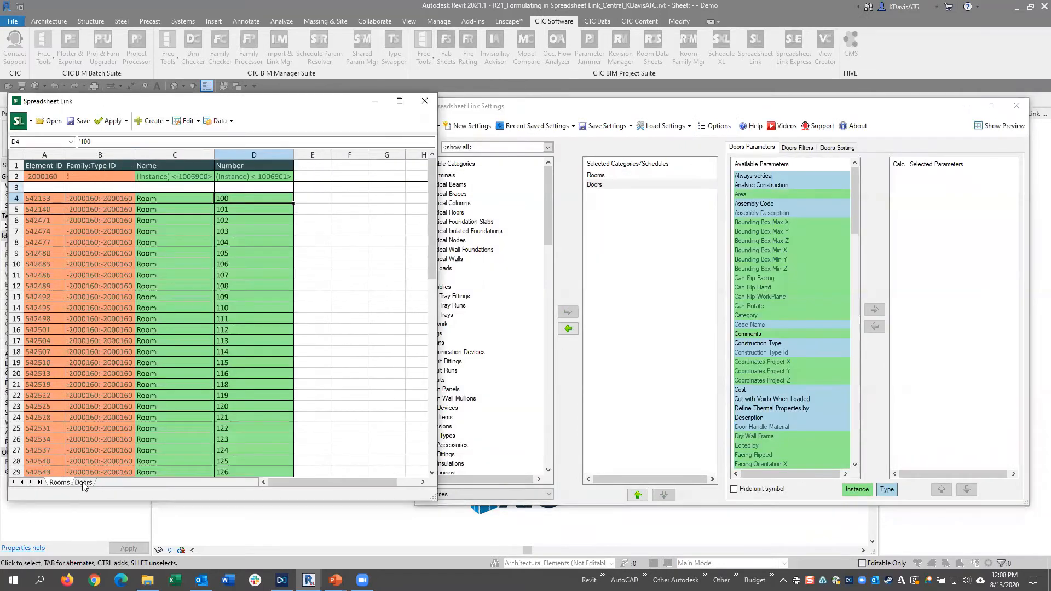
Compare the Rooms and Doors worksheets, checking how each category gets its own sheet
{"action": "left_click", "coordinate": [82, 483]}
{"action": "left_click", "coordinate": [63, 481]}
{"action": "left_click", "coordinate": [83, 481]}
{"action": "left_click", "coordinate": [59, 482]}
{"action": "left_click", "coordinate": [84, 482]}
{"action": "left_click", "coordinate": [61, 482]}
{"action": "left_click", "coordinate": [84, 483]}
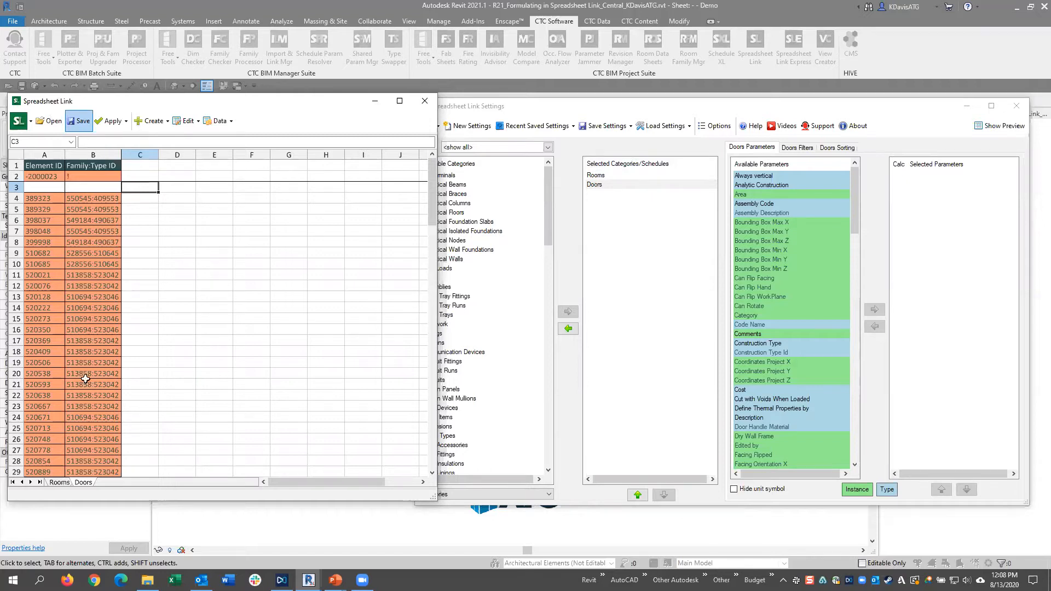
{"action": "left_click", "coordinate": [64, 484]}
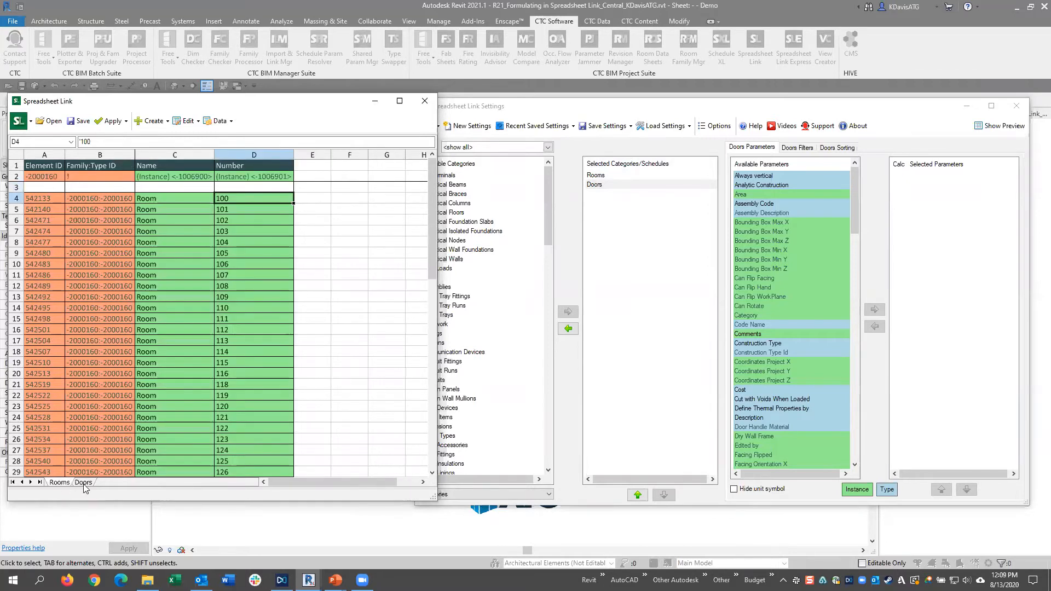
{"action": "left_click", "coordinate": [83, 483]}
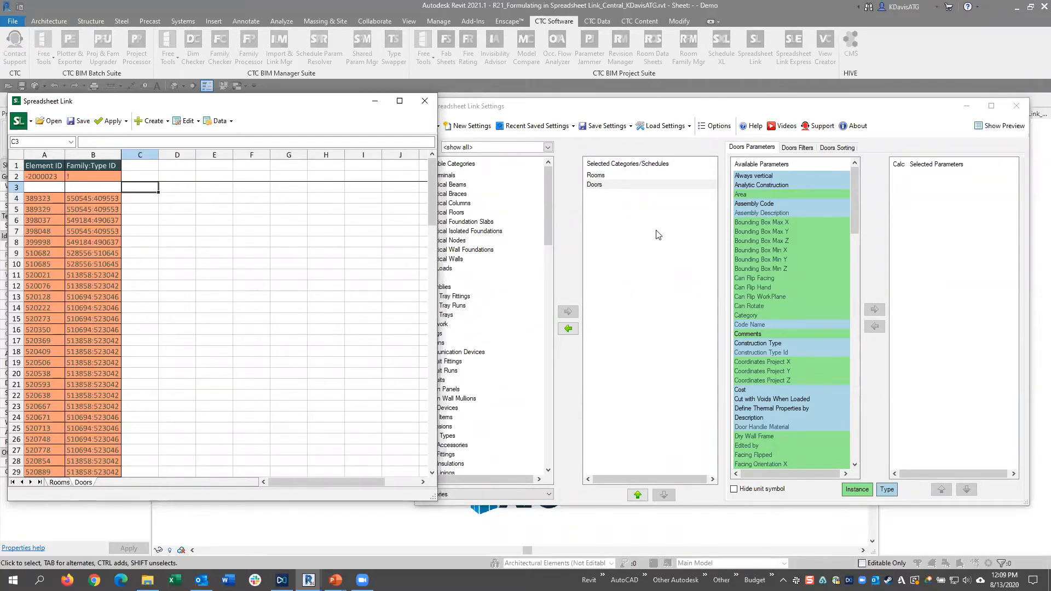
Close Spreadsheet Link and its settings, and switch to the running PowerPoint slide show
{"action": "left_click", "coordinate": [602, 186]}
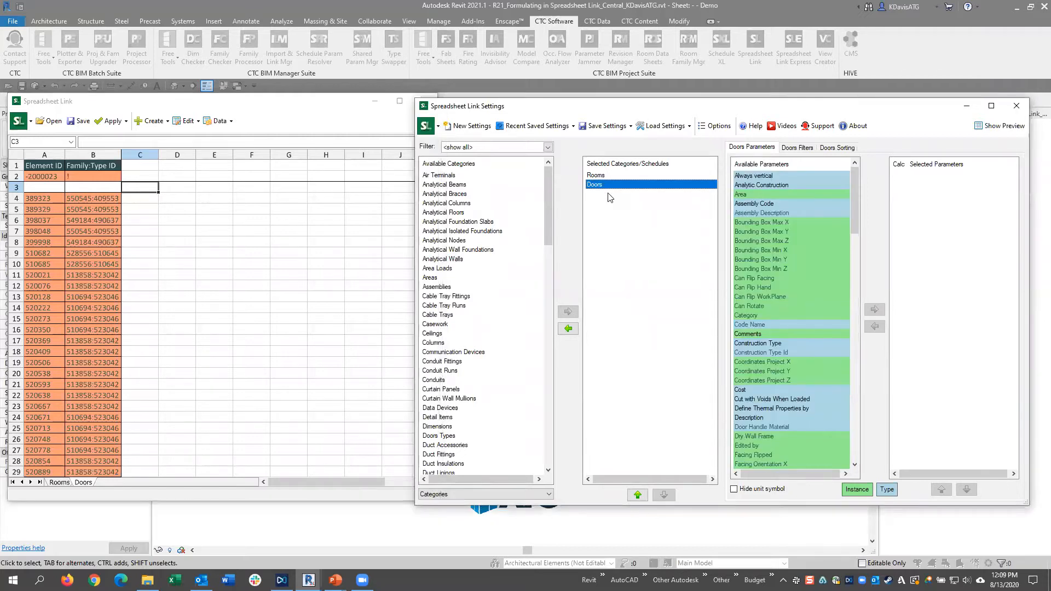
{"action": "left_click", "coordinate": [1017, 105]}
{"action": "left_click", "coordinate": [548, 308]}
{"action": "mouse_move", "coordinate": [336, 579]}
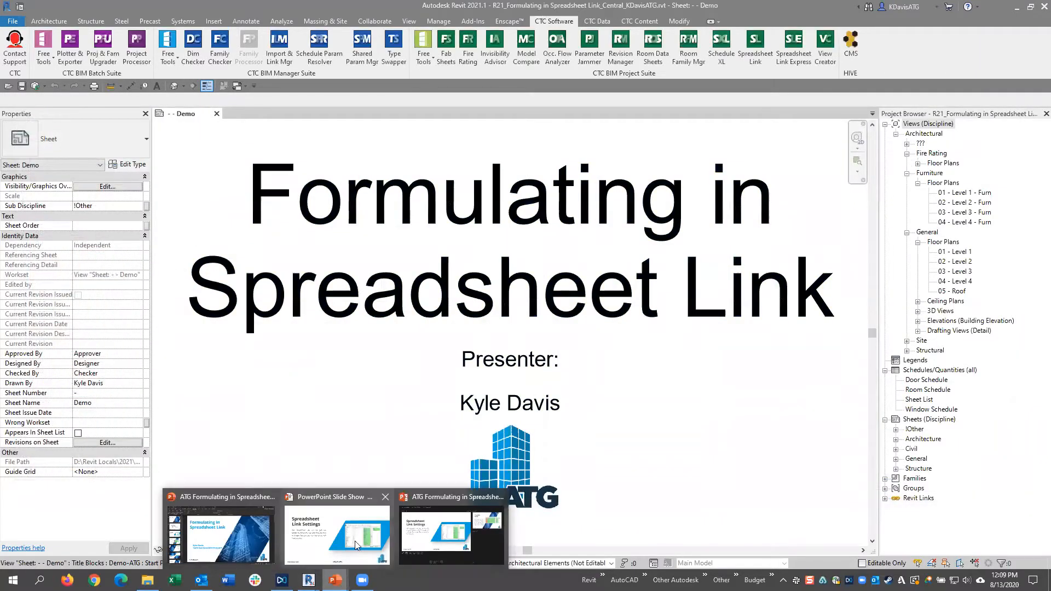
{"action": "left_click", "coordinate": [355, 541]}
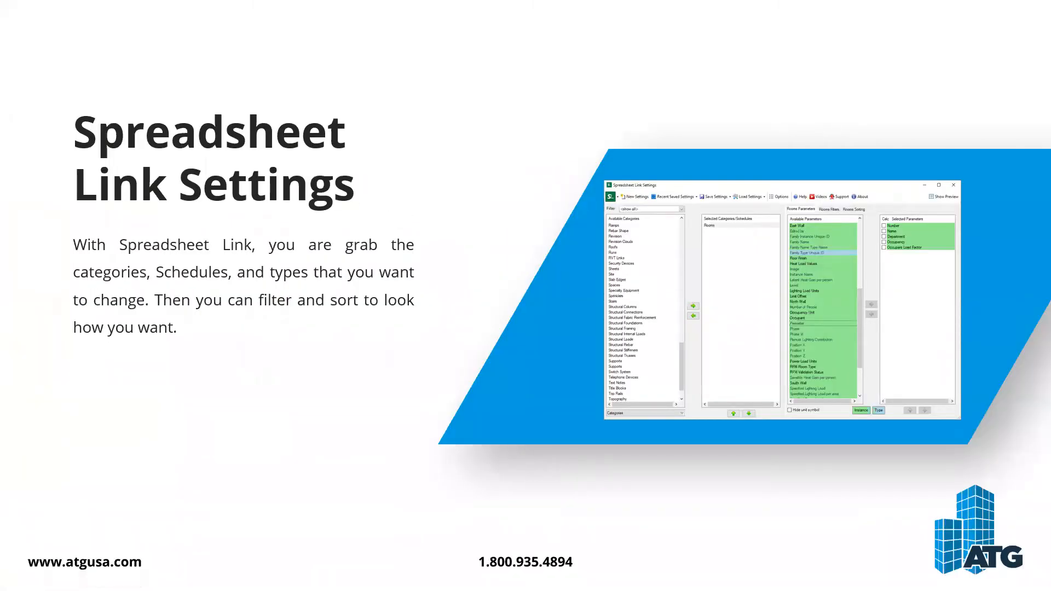
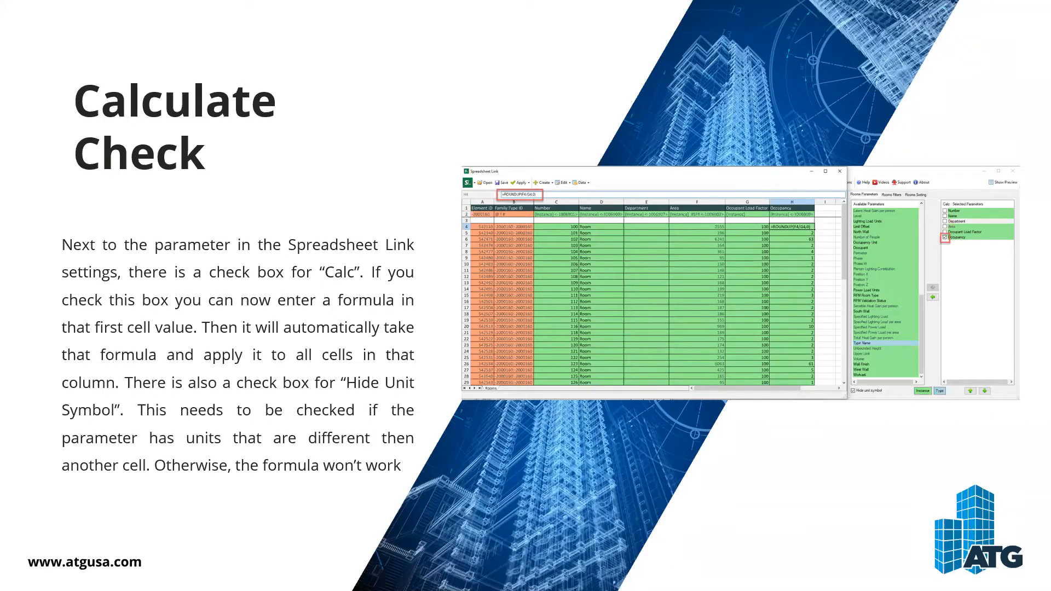
Switch back to Revit, start Spreadsheet Link with empty settings, and add the Rooms category
{"action": "left_click", "coordinate": [854, 390]}
{"action": "key", "text": "ctrl"}
{"action": "key", "text": "alt+Tab"}
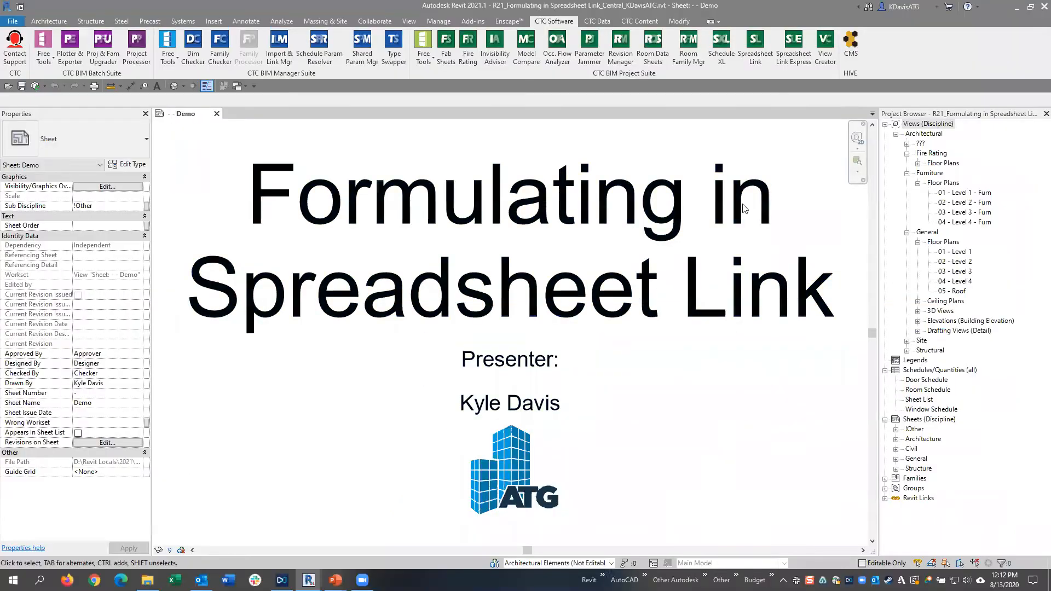
{"action": "left_click", "coordinate": [755, 50]}
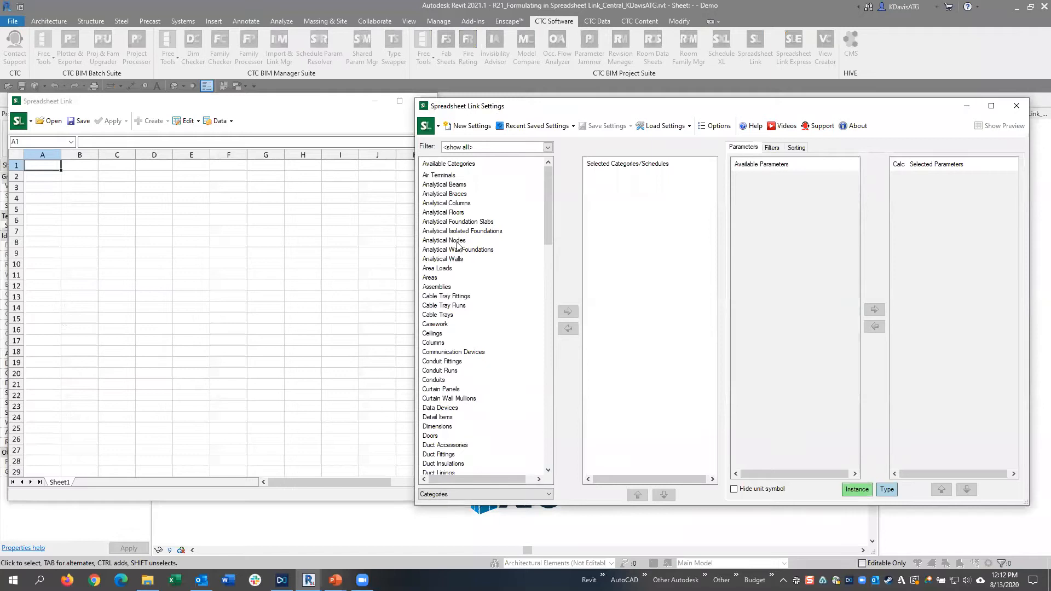
{"action": "left_click", "coordinate": [457, 242]}
{"action": "type", "text": "rooms"}
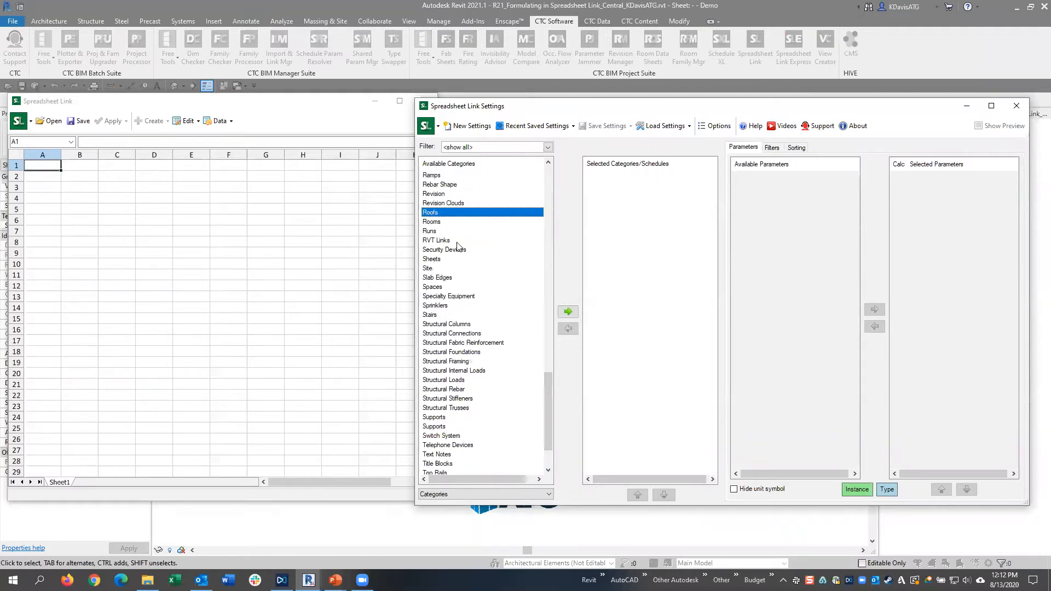
{"action": "left_click", "coordinate": [569, 311]}
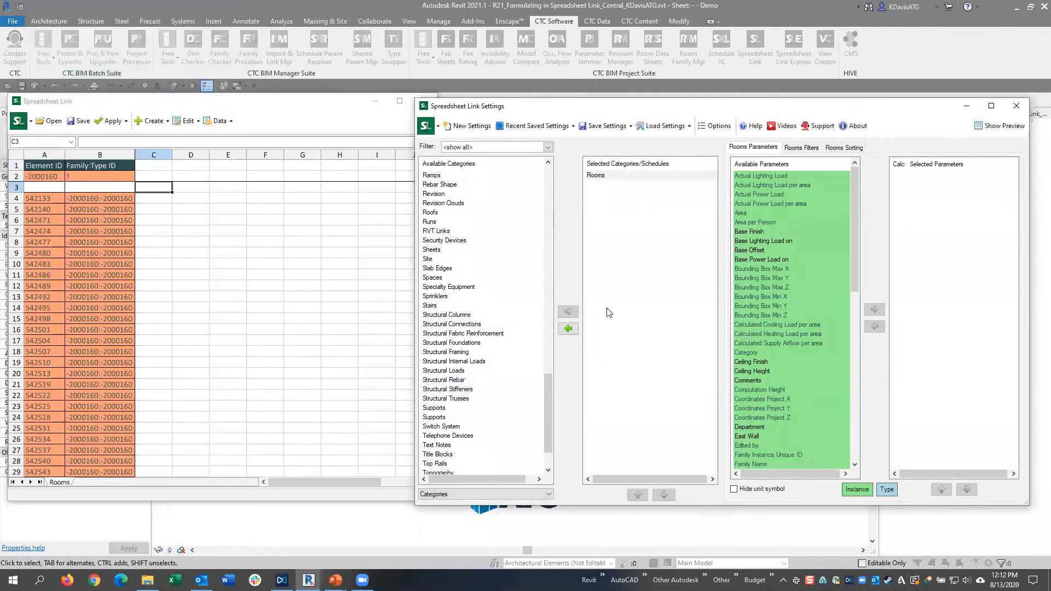
Add the Area and Occupancy parameters to the selected parameters for Rooms
{"action": "double_click", "coordinate": [744, 213]}
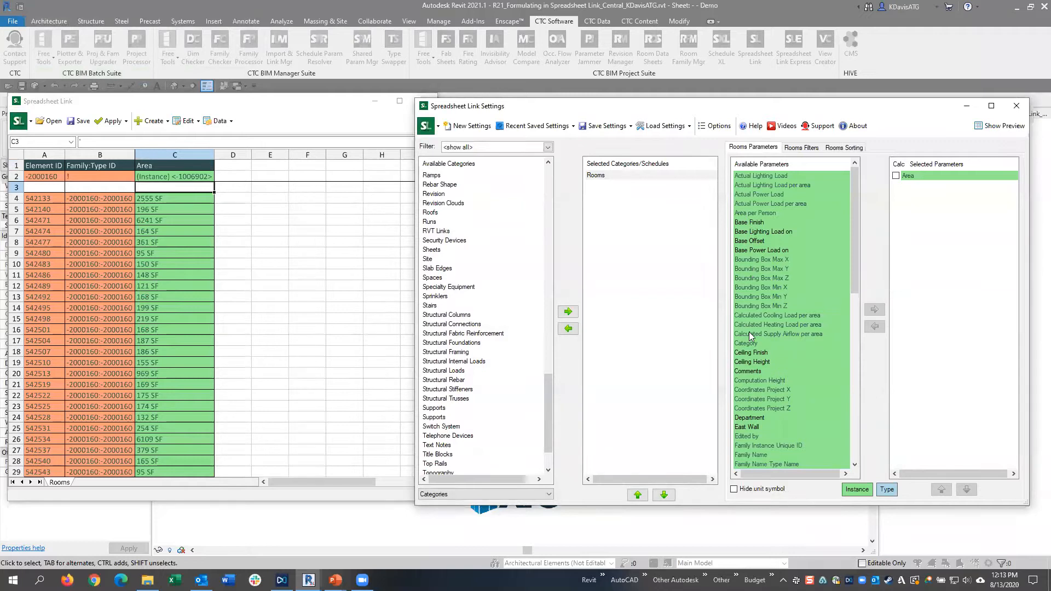
{"action": "scroll", "coordinate": [751, 336], "scroll_direction": "down", "scroll_amount": 10}
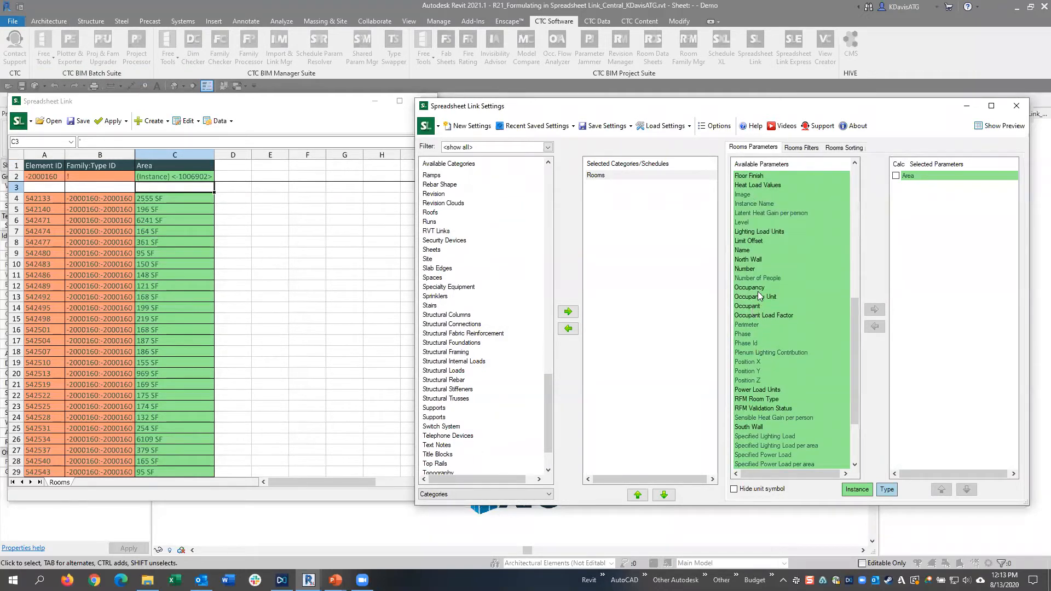
{"action": "double_click", "coordinate": [754, 305]}
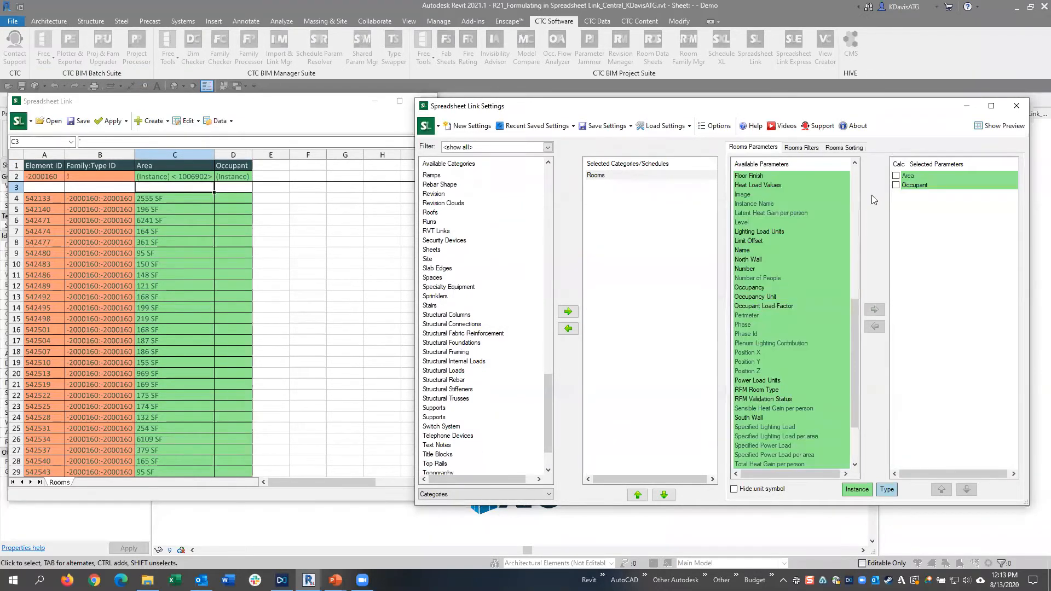
{"action": "double_click", "coordinate": [913, 182]}
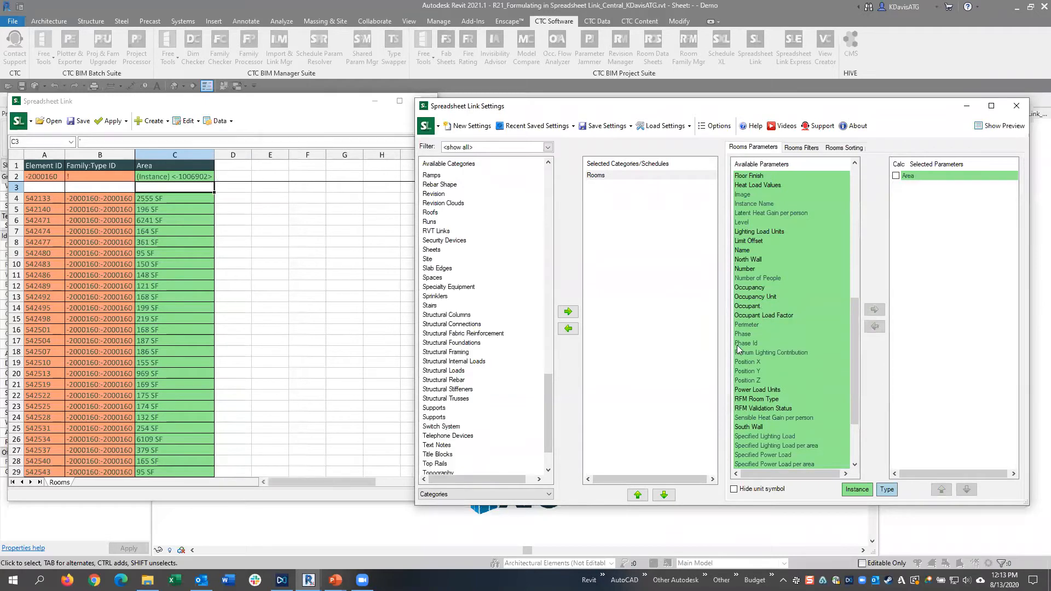
{"action": "double_click", "coordinate": [760, 288]}
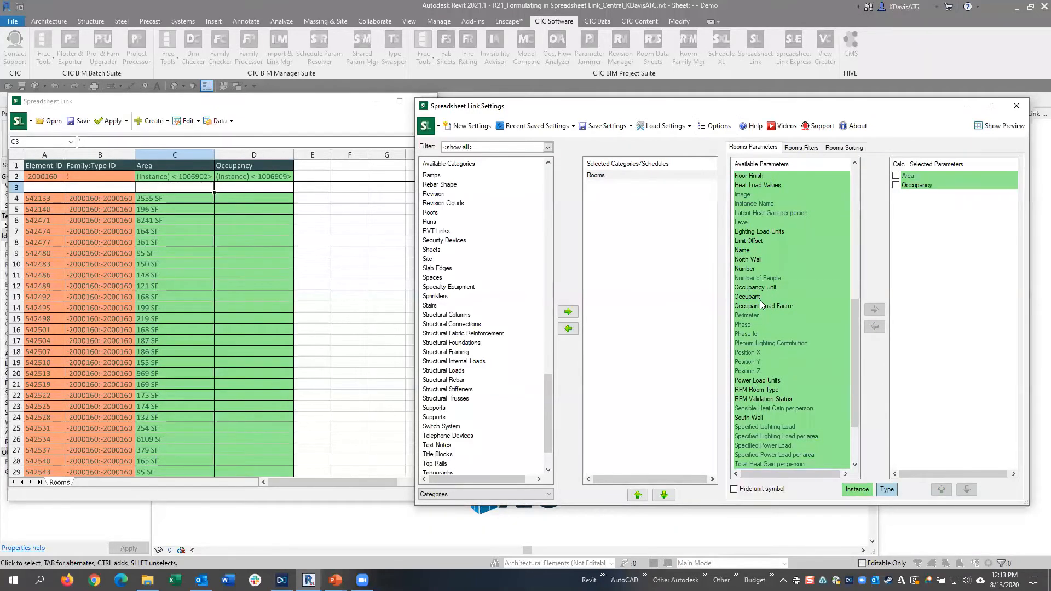
Add the Occupant Load Factor parameter to the selected Rooms parameters and widen the spreadsheet window
{"action": "left_click", "coordinate": [761, 309]}
{"action": "double_click", "coordinate": [761, 308]}
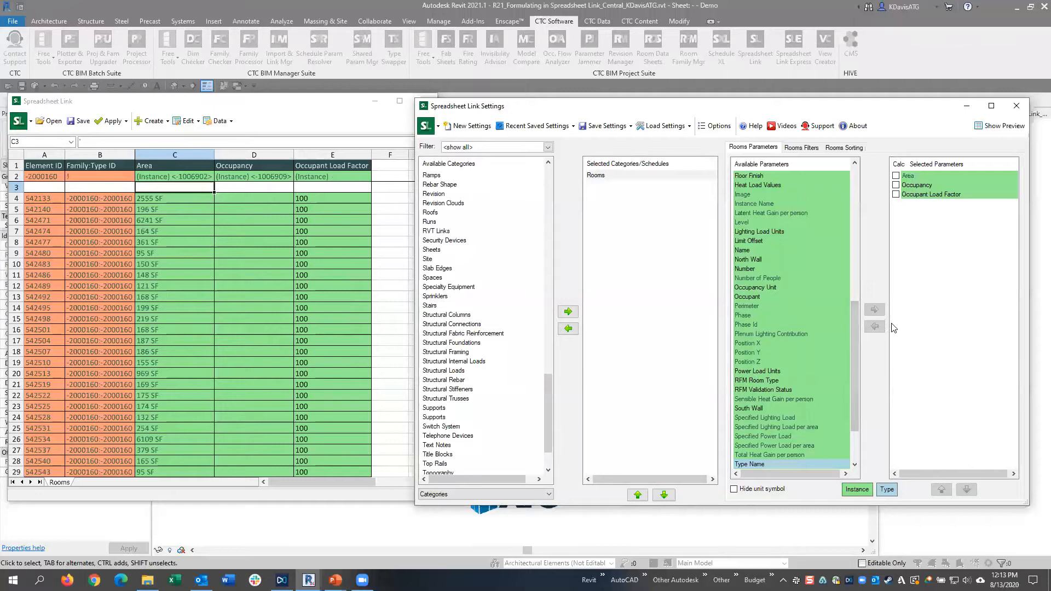
{"action": "left_click", "coordinate": [325, 106]}
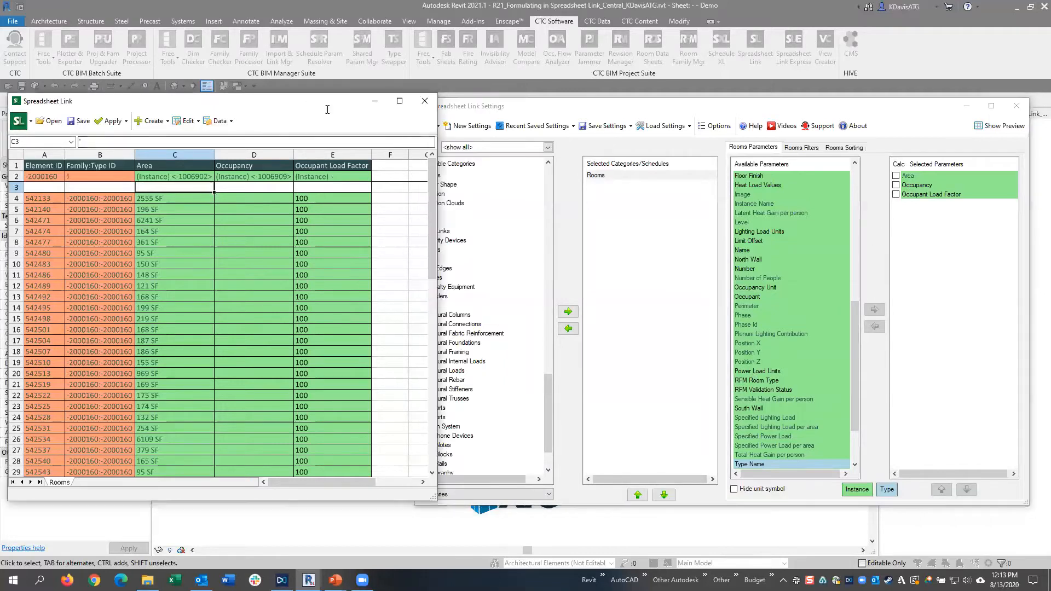
{"action": "left_click_drag", "start_coordinate": [438, 172], "coordinate": [469, 173]}
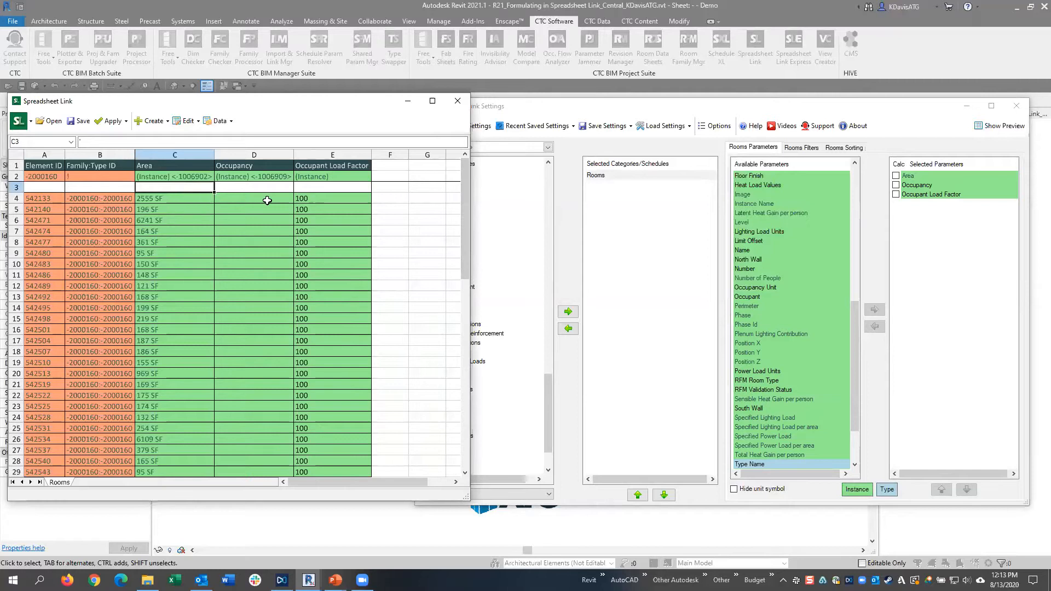
Order Occupant Load Factor ahead of Occupancy and mark Occupancy as a calculated parameter
{"action": "left_click", "coordinate": [937, 194]}
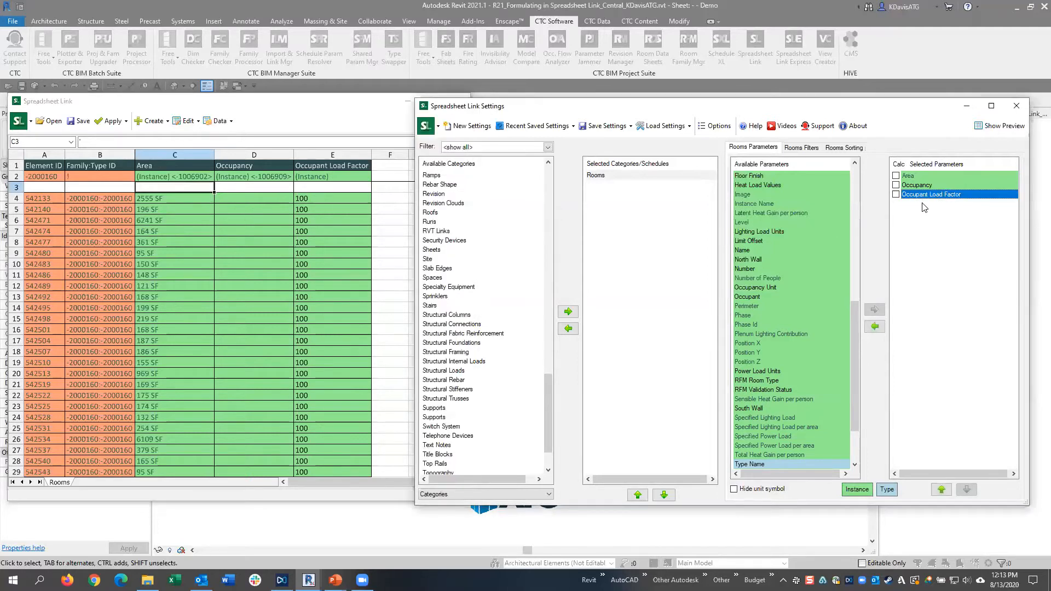
{"action": "left_click", "coordinate": [942, 488]}
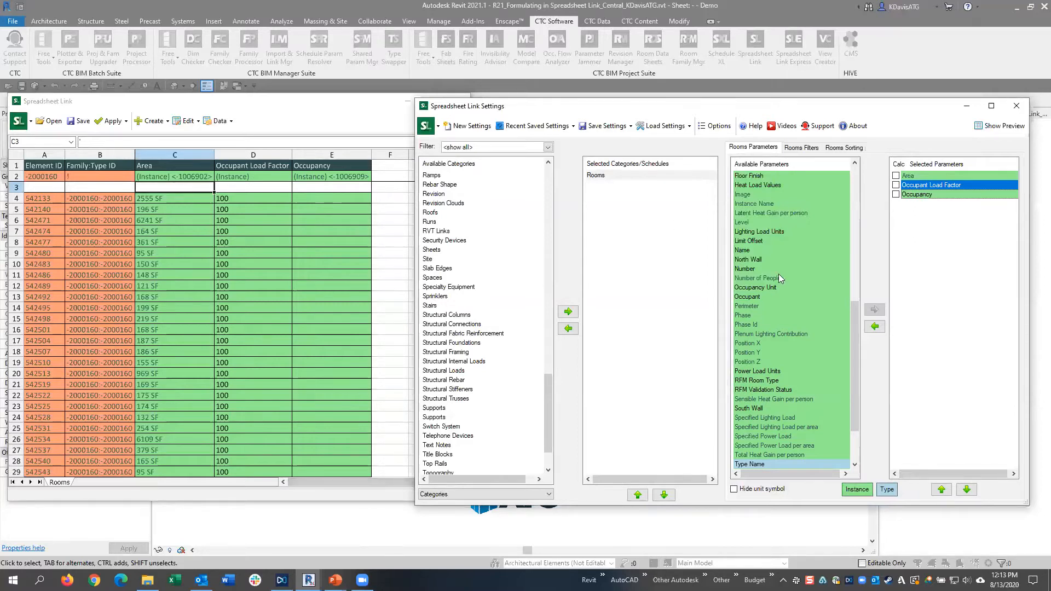
{"action": "left_click", "coordinate": [915, 195]}
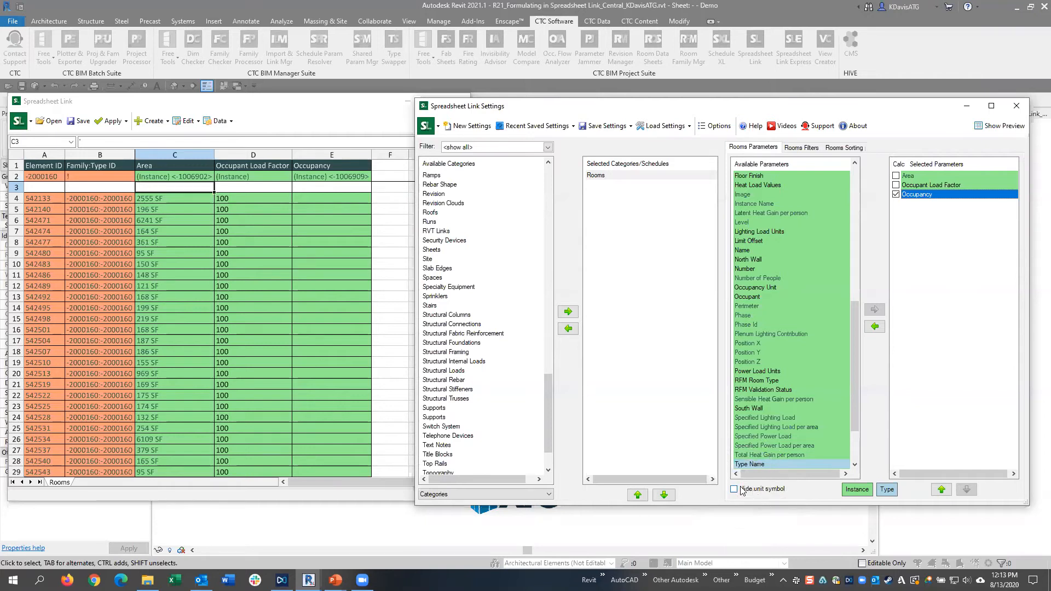
Enter =C4/D4 in Occupancy cell E4 and inspect the Area and Occupant Load Factor cells in that row
{"action": "left_click", "coordinate": [330, 199]}
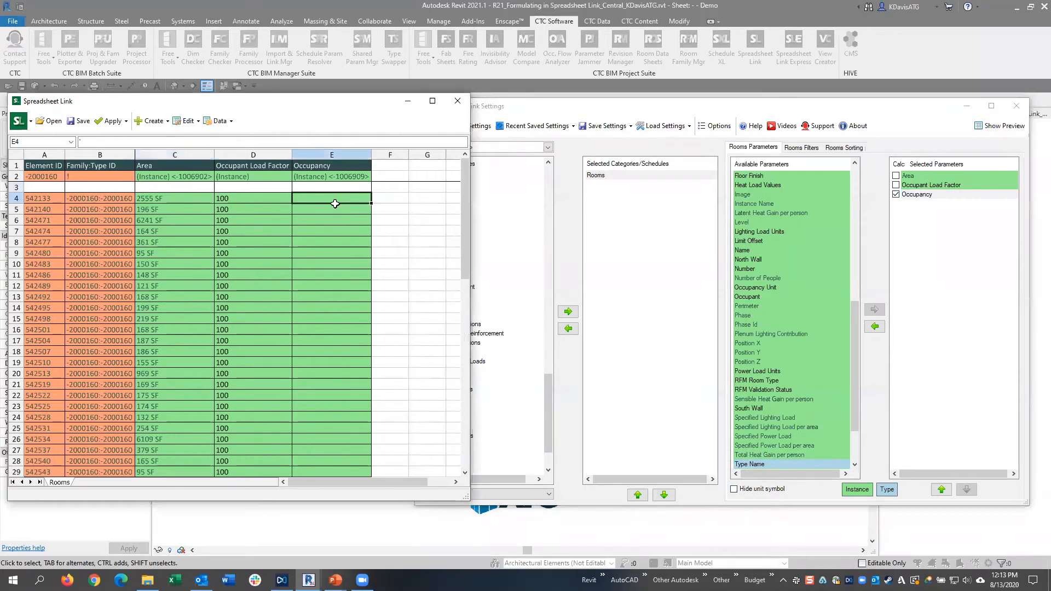
{"action": "type", "text": "="}
{"action": "left_click", "coordinate": [164, 198]}
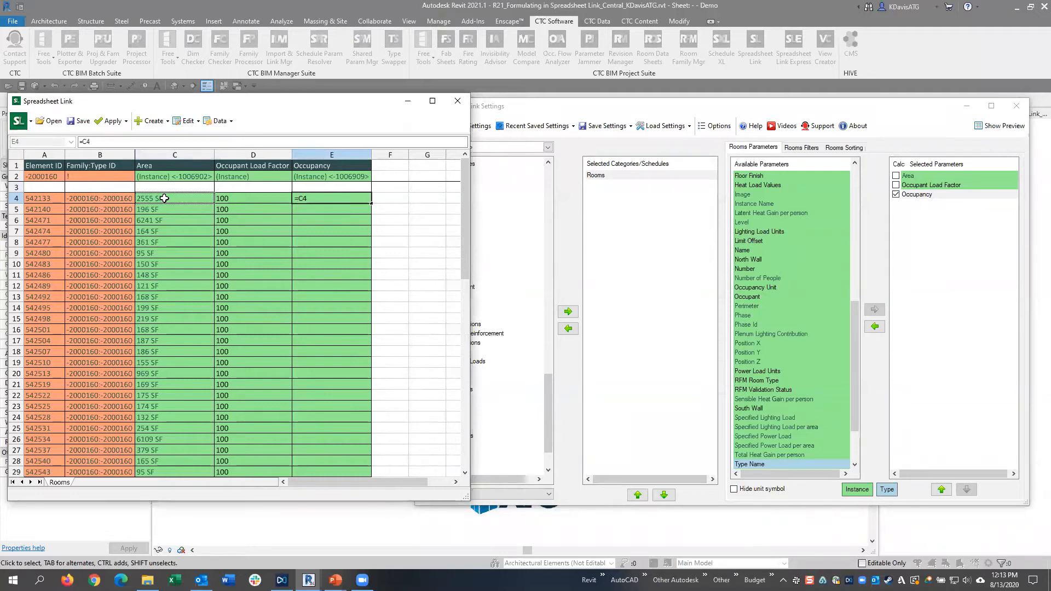
{"action": "type", "text": "/"}
{"action": "left_click", "coordinate": [253, 199]}
{"action": "key", "text": "Return"}
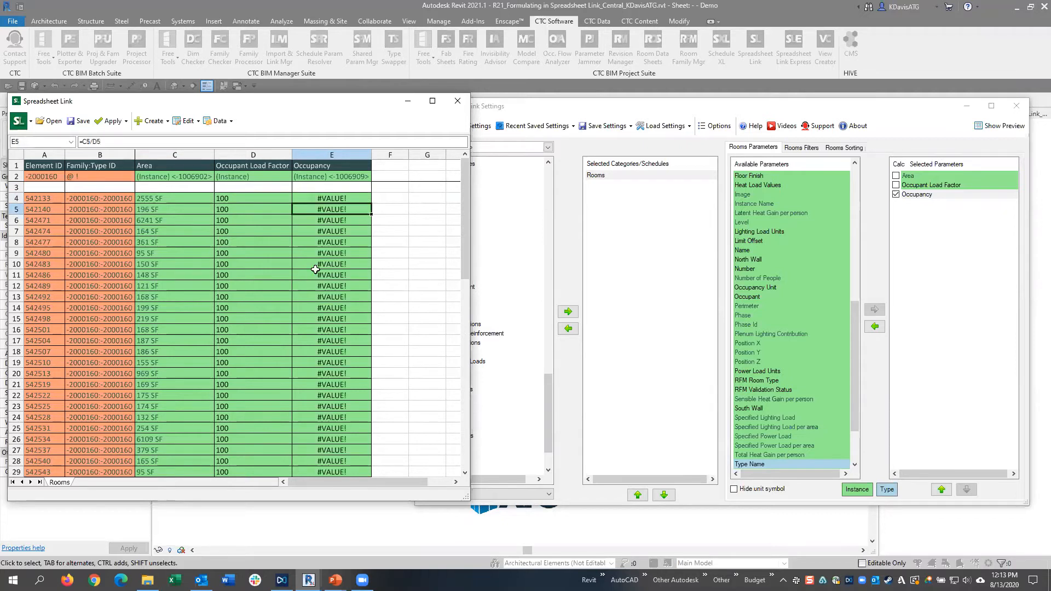
{"action": "left_click", "coordinate": [331, 200]}
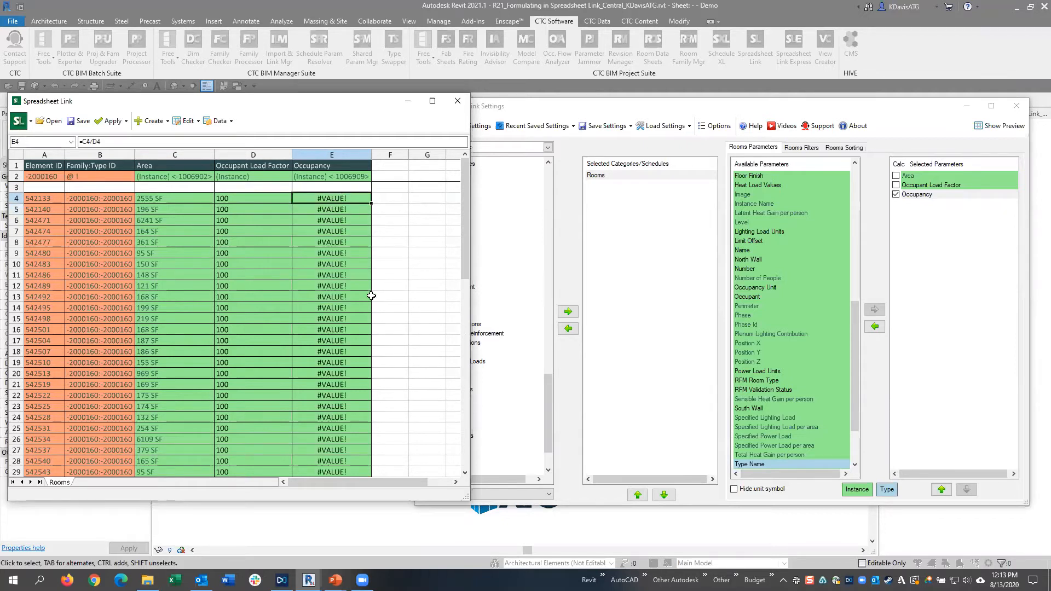
{"action": "left_click", "coordinate": [158, 200]}
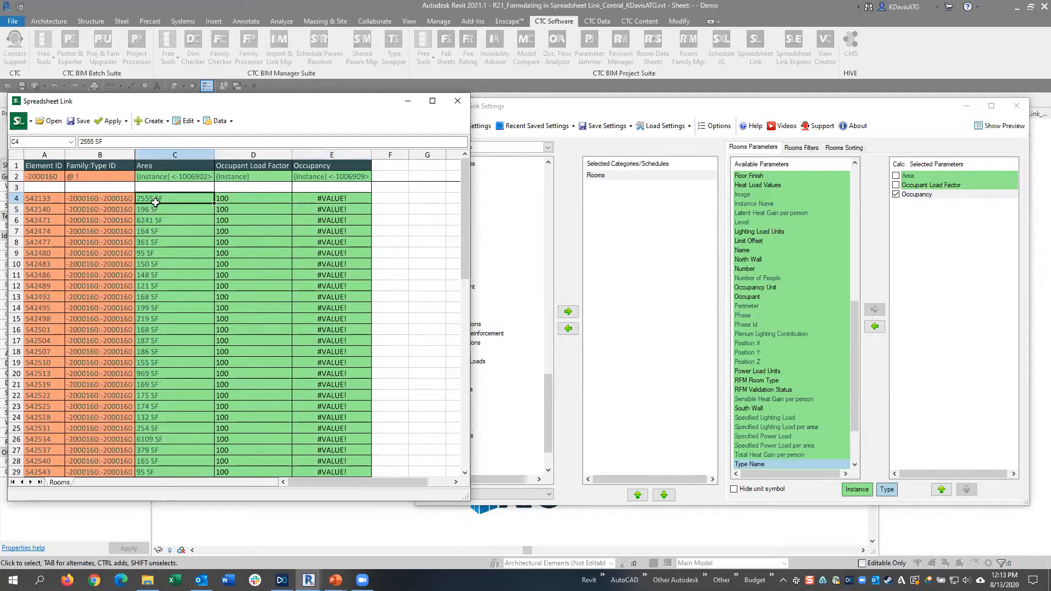
{"action": "left_click", "coordinate": [243, 197]}
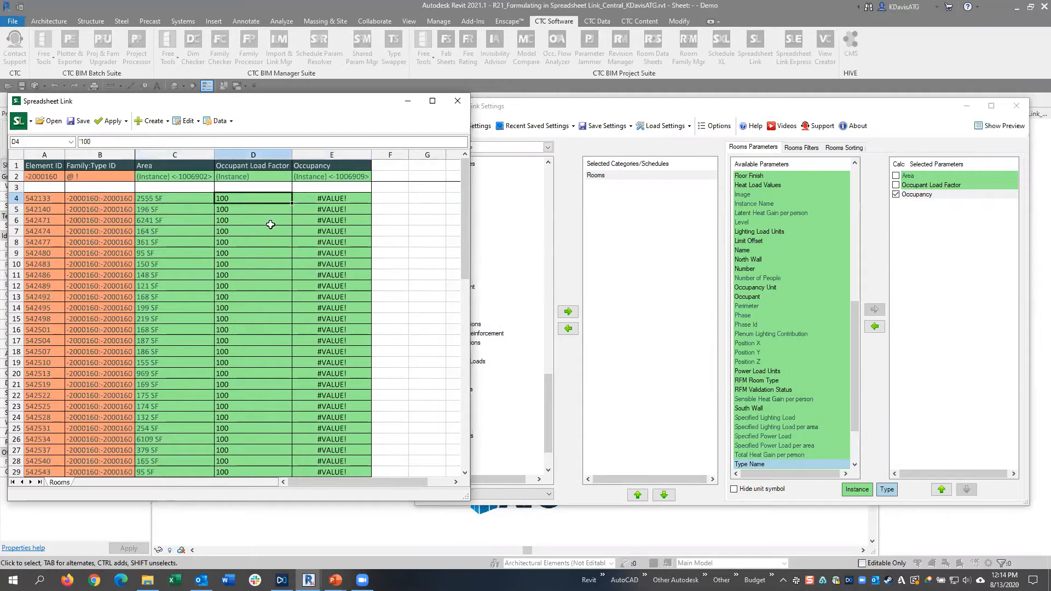
Try changing the Occupancy formula in E4 to =(C4/D4)/1sf to cancel out the area unit
{"action": "left_click", "coordinate": [319, 201]}
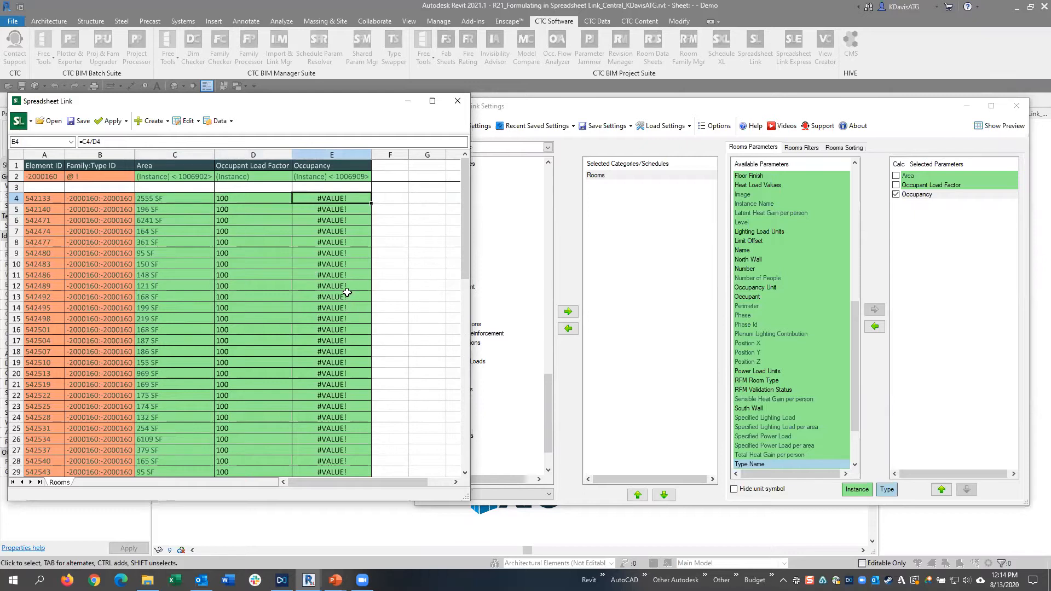
{"action": "left_click", "coordinate": [86, 143]}
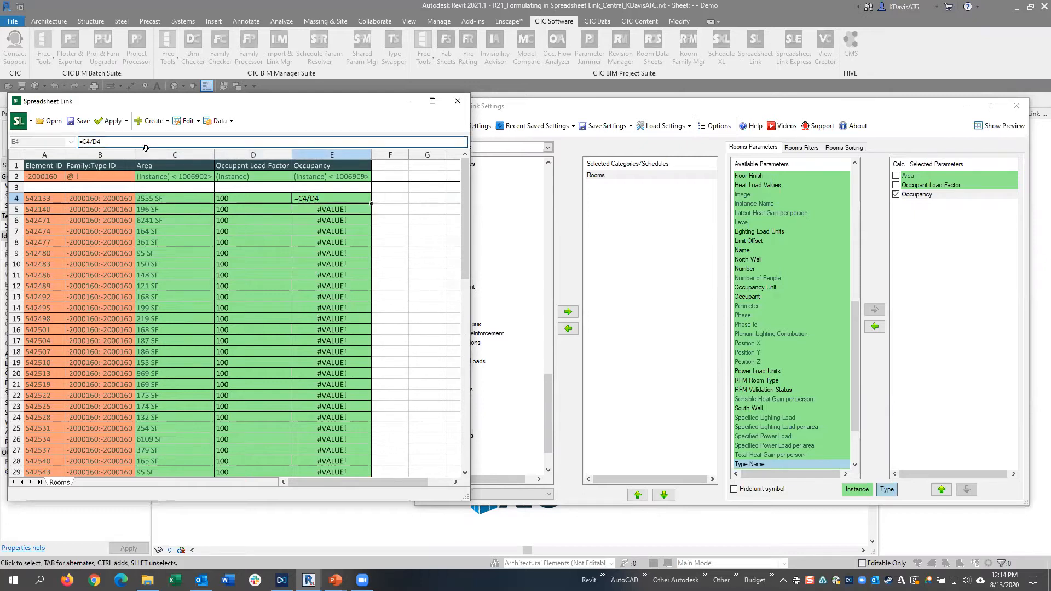
{"action": "type", "text": "(C:C"}
{"action": "key", "text": "BackSpace"}
{"action": "key", "text": "BackSpace"}
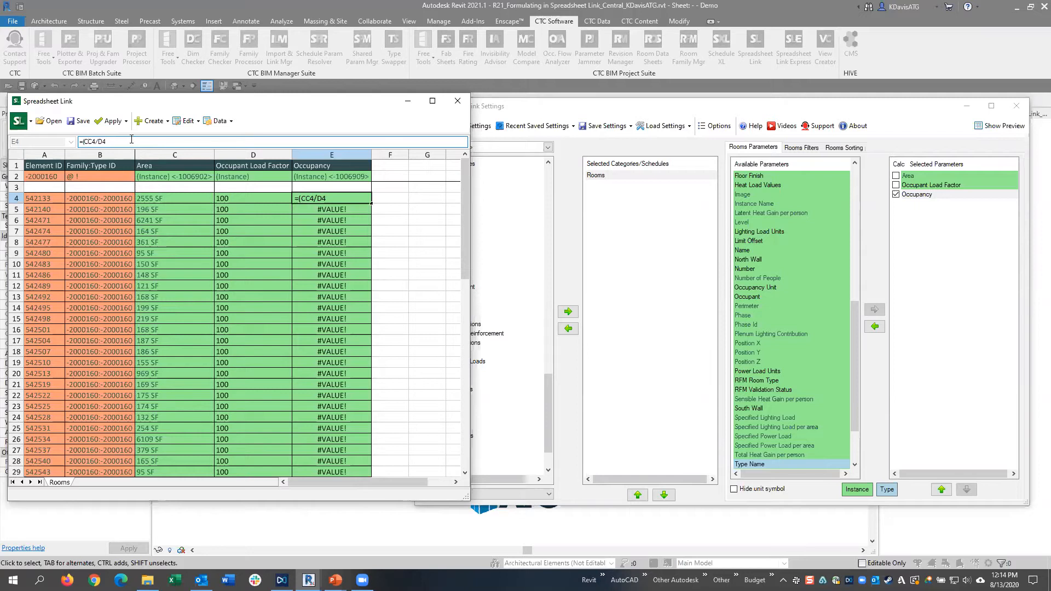
{"action": "key", "text": "BackSpace"}
{"action": "left_click", "coordinate": [121, 142]}
{"action": "type", "text": "/1sf"}
{"action": "key", "text": "Return"}
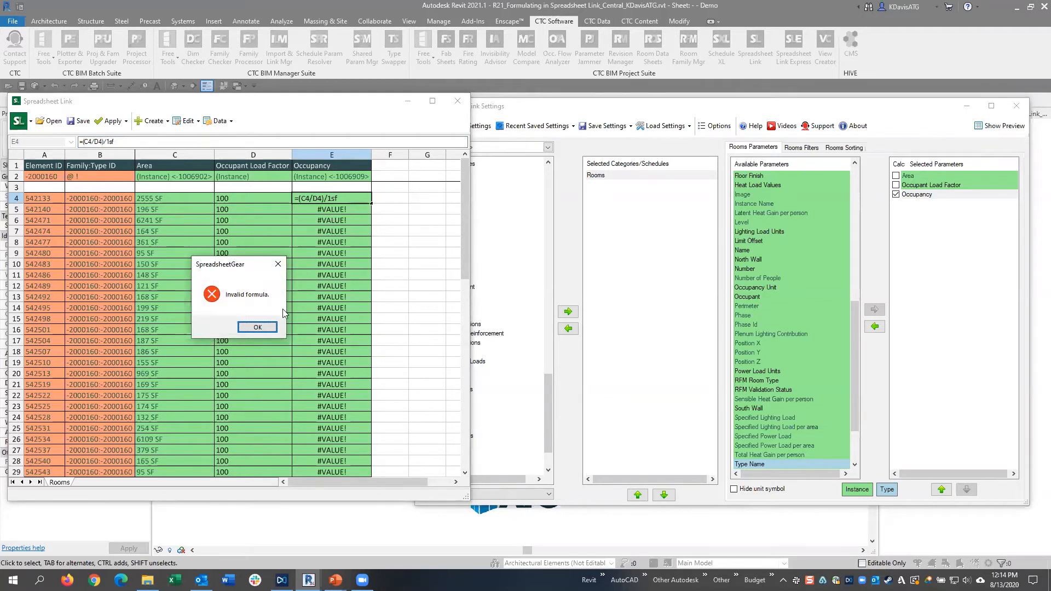
Try the unit as SF in the E4 formula, then reduce the formula to =(C4/D4)/1
{"action": "left_click", "coordinate": [266, 329]}
{"action": "key", "text": "BackSpace"}
{"action": "type", "text": "SF"}
{"action": "key", "text": "Return"}
{"action": "key", "text": "Return"}
{"action": "key", "text": "BackSpace"}
{"action": "key", "text": "Return"}
{"action": "key", "text": "Return"}
{"action": "key", "text": "BackSpace"}
{"action": "key", "text": "BackSpace"}
{"action": "key", "text": "Return"}
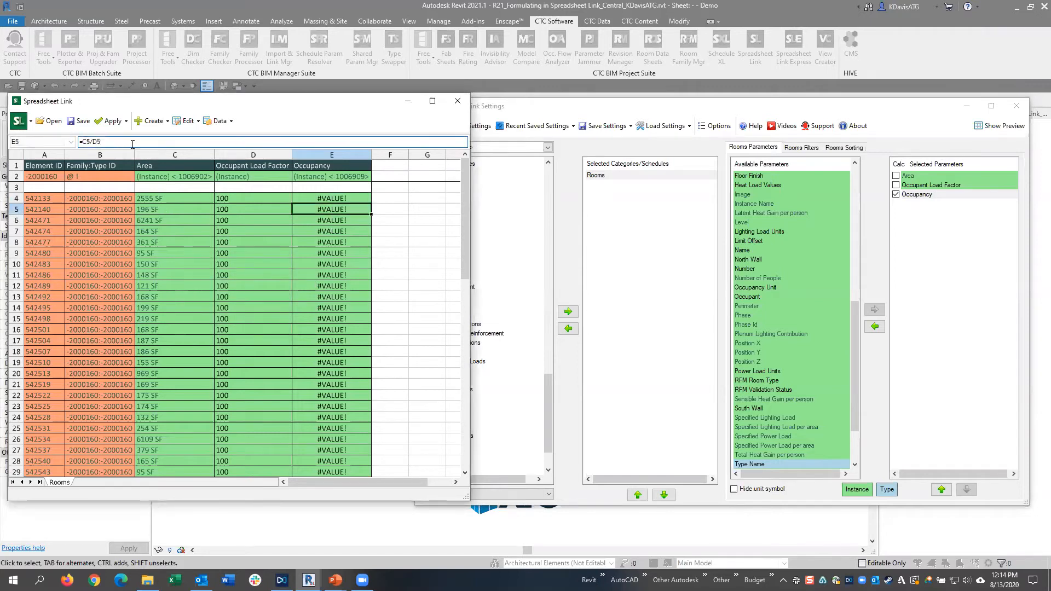
Replace the E4 Occupancy formula with =C4/D4 again
{"action": "left_click", "coordinate": [331, 198]}
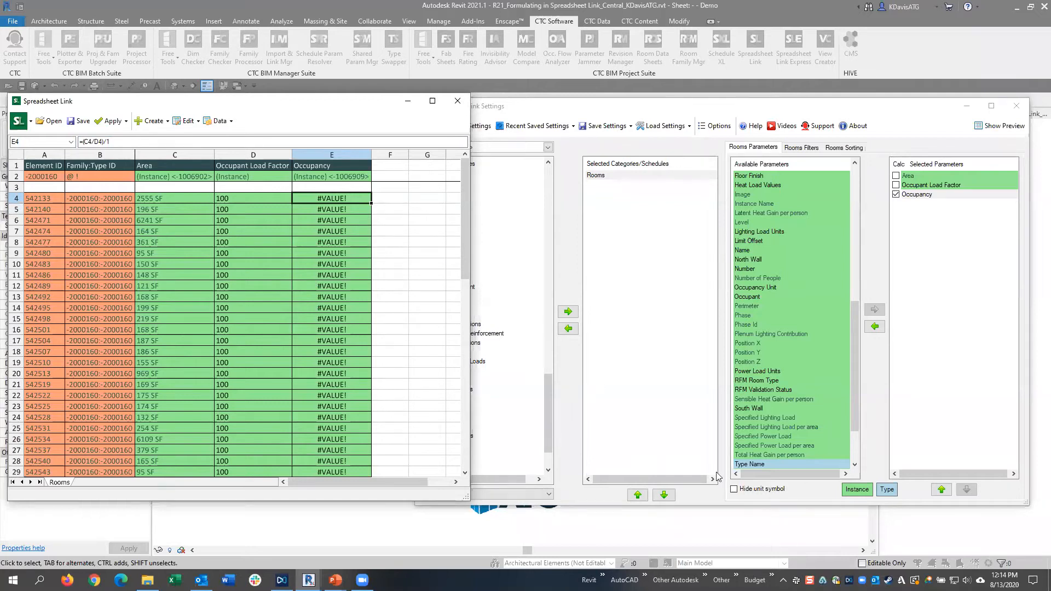
{"action": "left_click", "coordinate": [109, 141]}
{"action": "left_click_drag", "start_coordinate": [109, 141], "coordinate": [75, 140]}
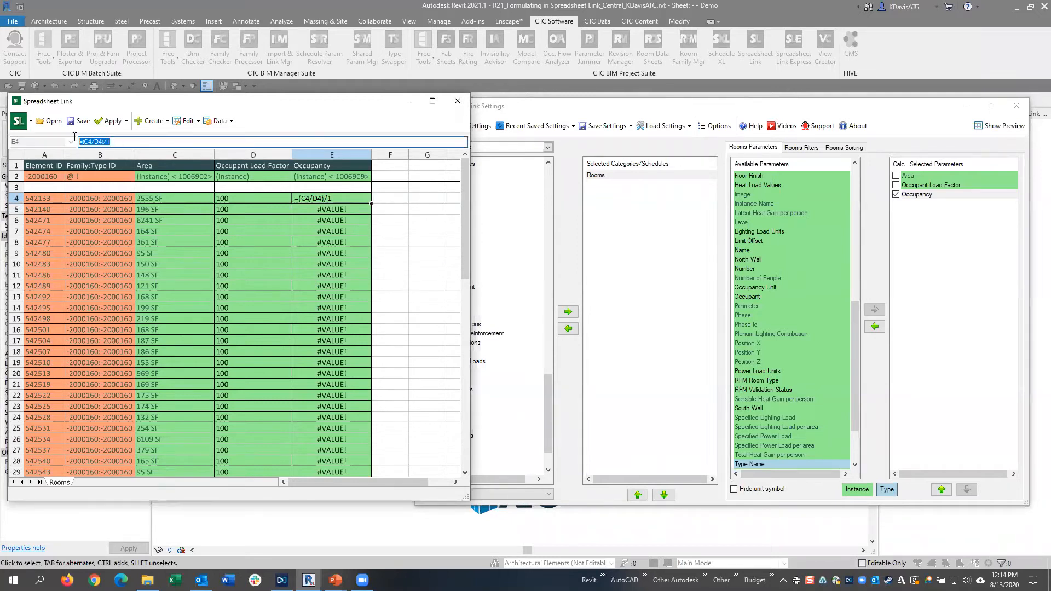
{"action": "key", "text": "BackSpace"}
{"action": "type", "text": "="}
{"action": "left_click", "coordinate": [185, 198]}
{"action": "type", "text": "/"}
{"action": "left_click", "coordinate": [256, 199]}
{"action": "key", "text": "Return"}
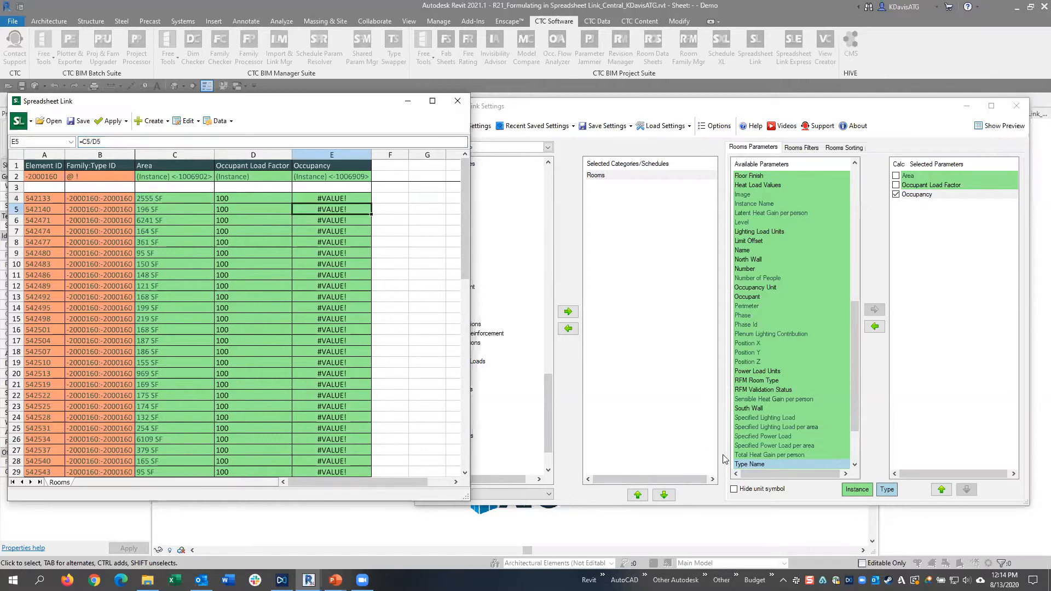
Hide the unit symbols in the Rooms parameter values and accept rebuilding the Rooms spreadsheet
{"action": "left_click", "coordinate": [746, 492]}
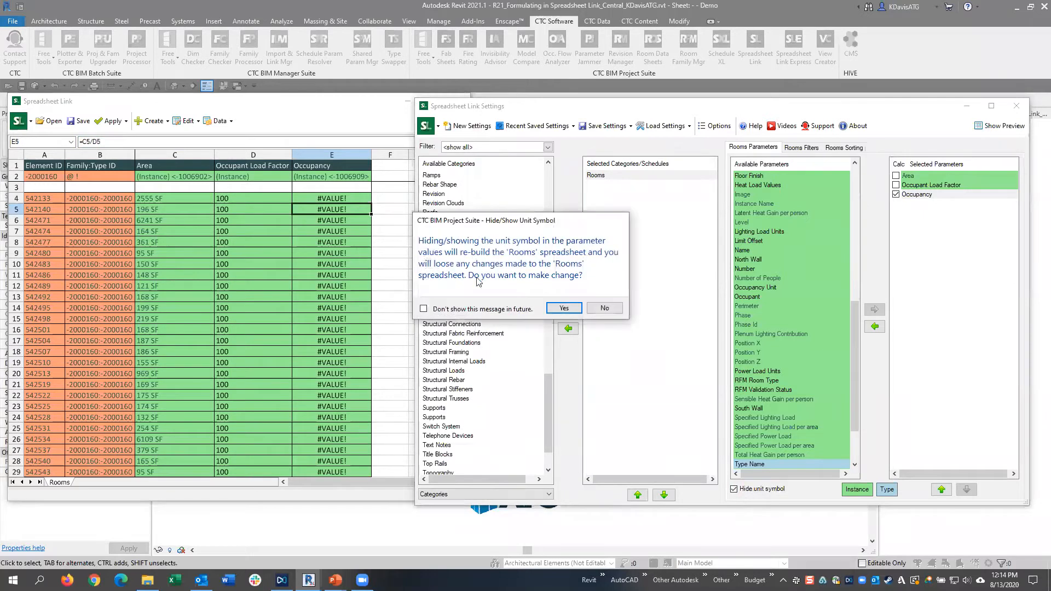
{"action": "left_click", "coordinate": [564, 311]}
Enter =C4/D4 in E4 of the rebuilt Rooms sheet and review the calculated Occupancy column
{"action": "left_click", "coordinate": [335, 200]}
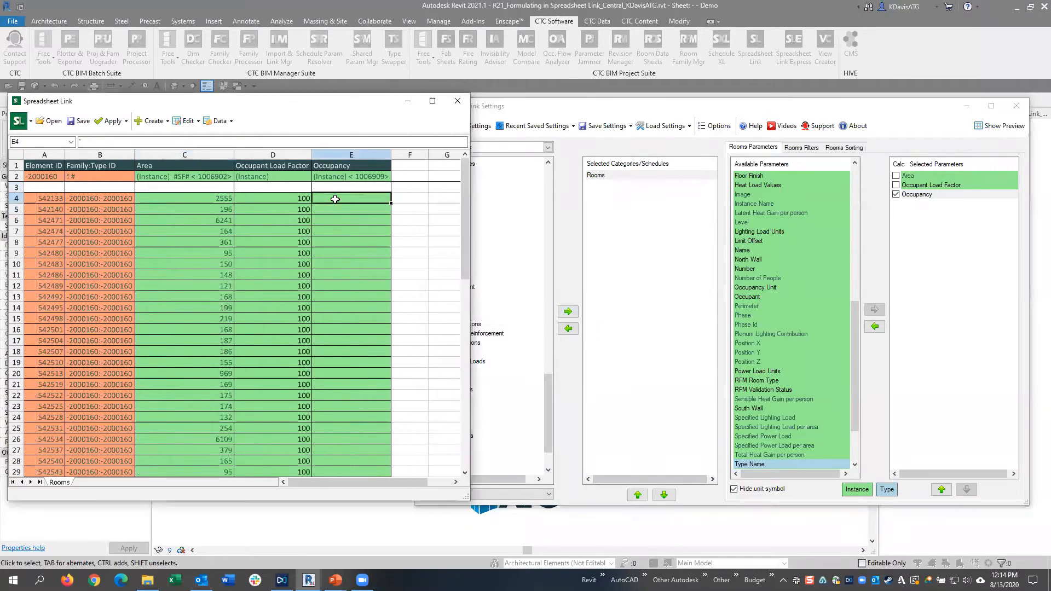
{"action": "type", "text": "="}
{"action": "left_click", "coordinate": [217, 199]}
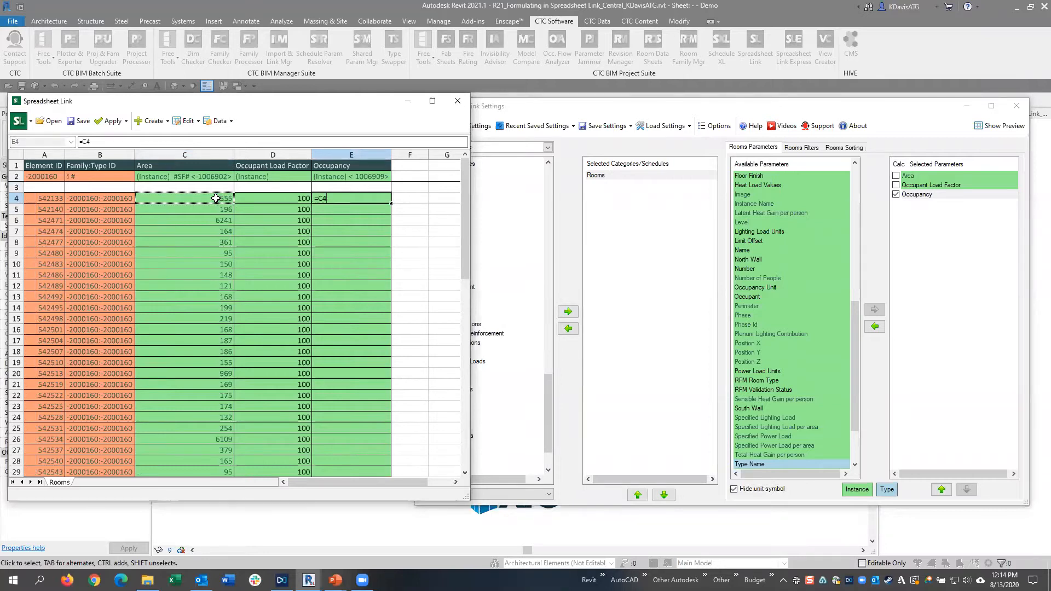
{"action": "type", "text": "/"}
{"action": "left_click", "coordinate": [266, 199]}
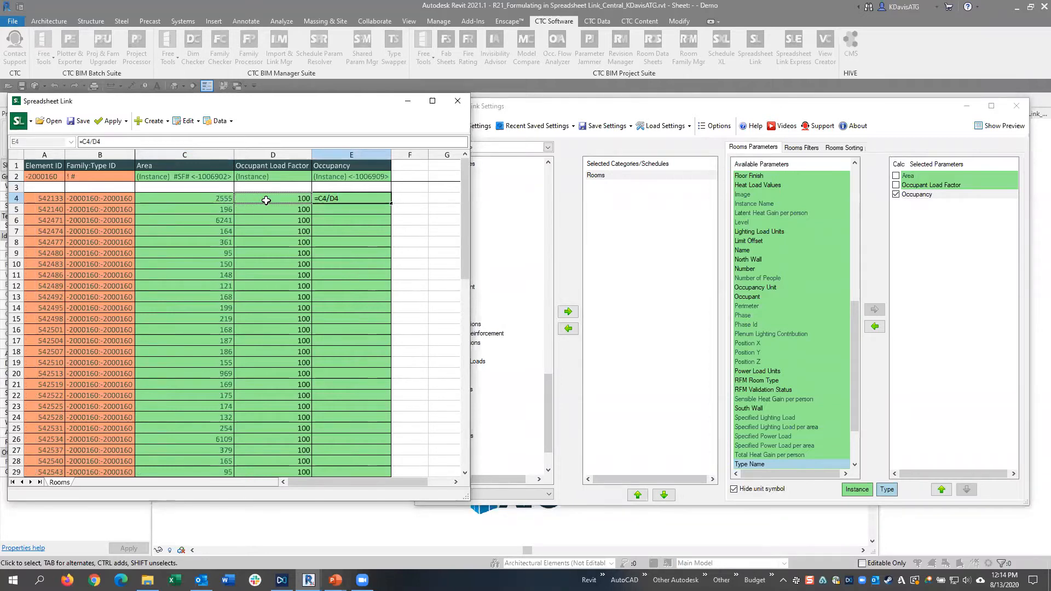
{"action": "key", "text": "Return"}
{"action": "left_click_drag", "start_coordinate": [367, 199], "coordinate": [364, 395]}
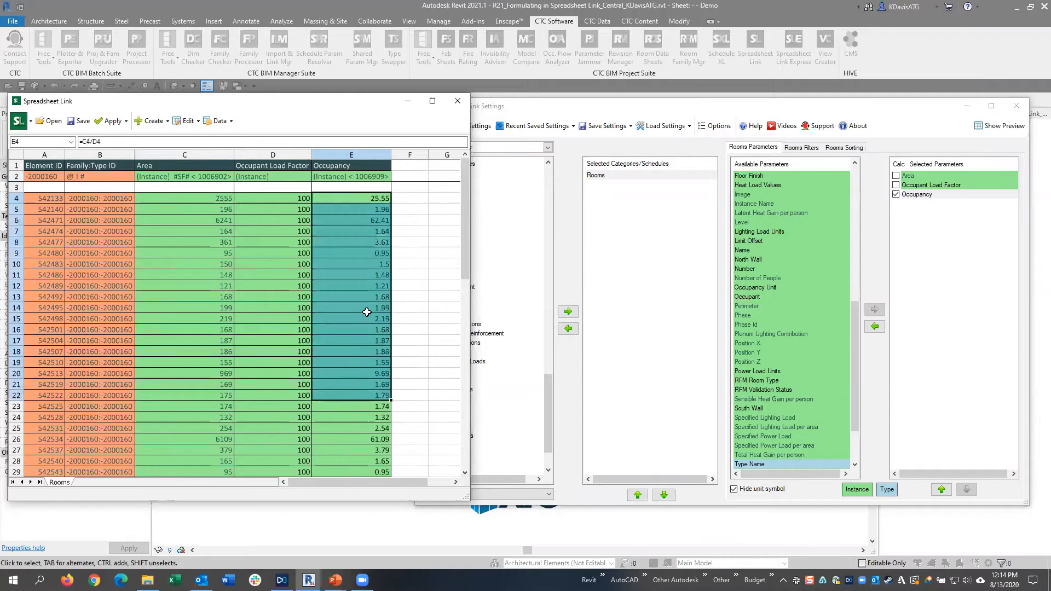
{"action": "left_click", "coordinate": [372, 199]}
{"action": "left_click", "coordinate": [217, 199]}
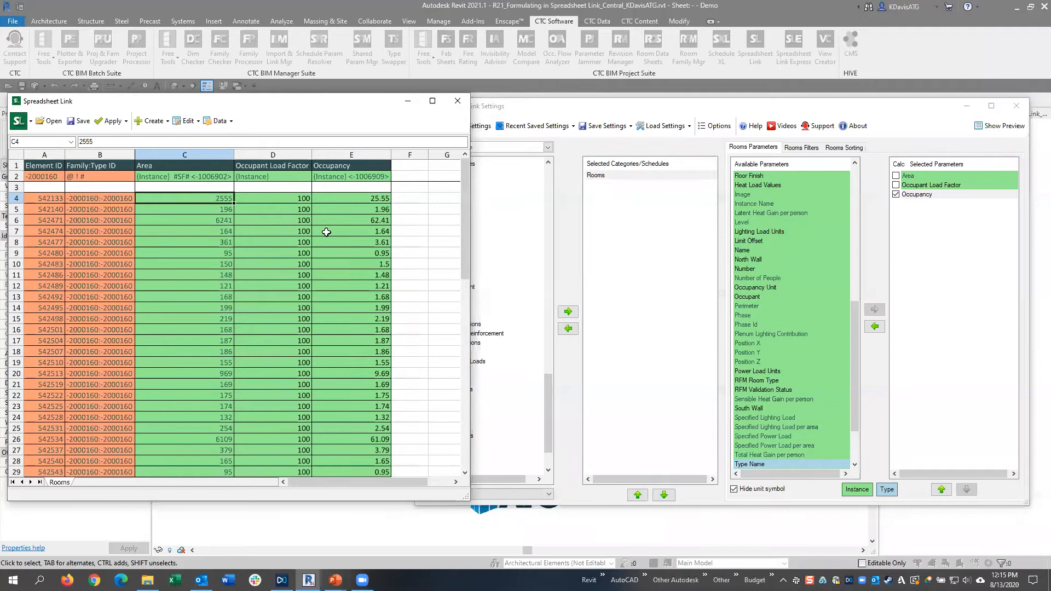
{"action": "left_click", "coordinate": [368, 201]}
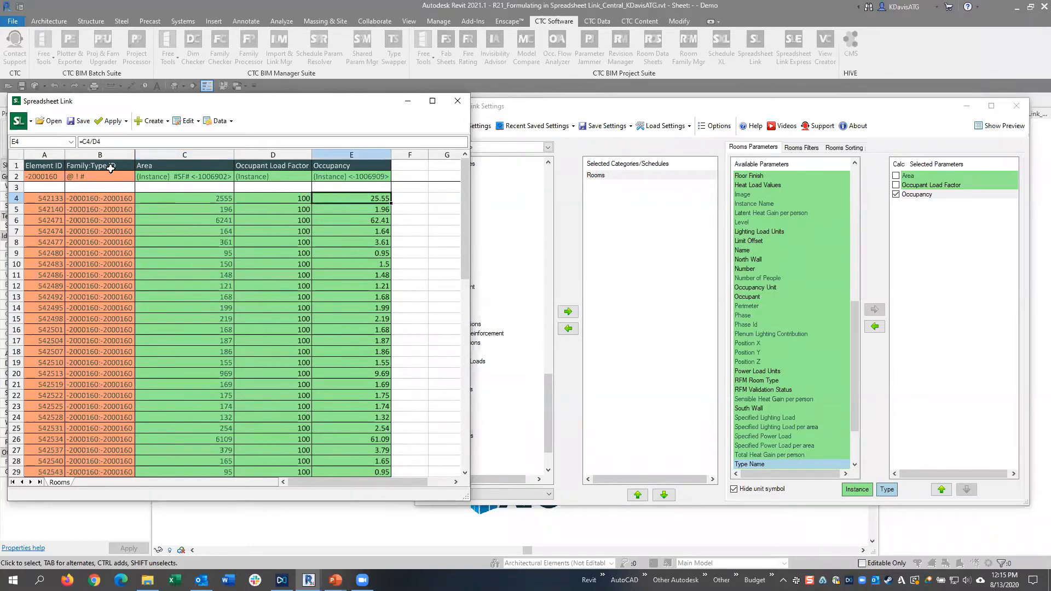
Change the Occupancy formula in E5 to =roundup(C5/D5,0)
{"action": "left_click", "coordinate": [386, 209]}
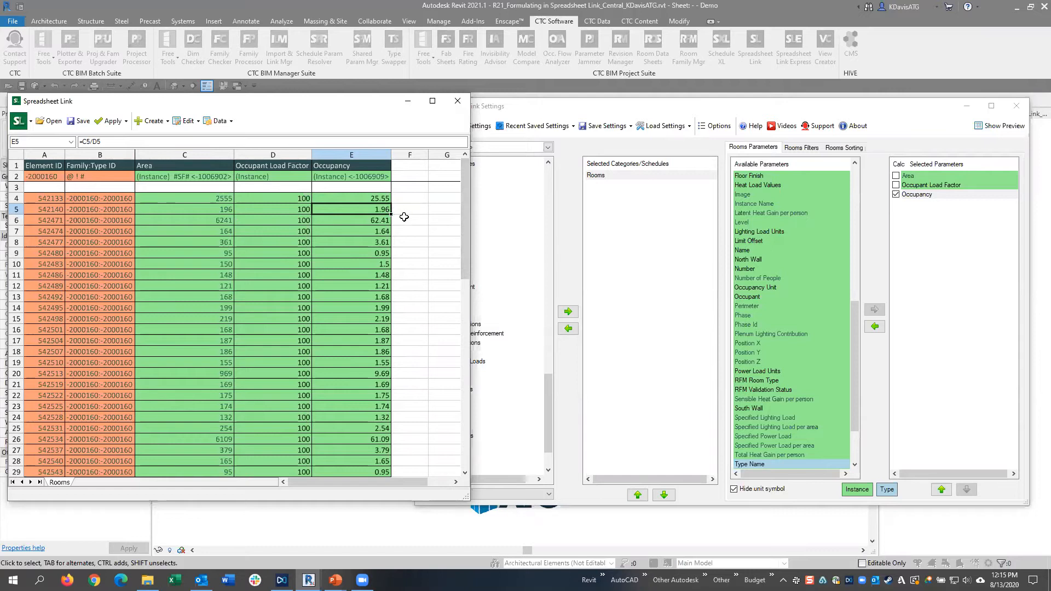
{"action": "left_click", "coordinate": [101, 143]}
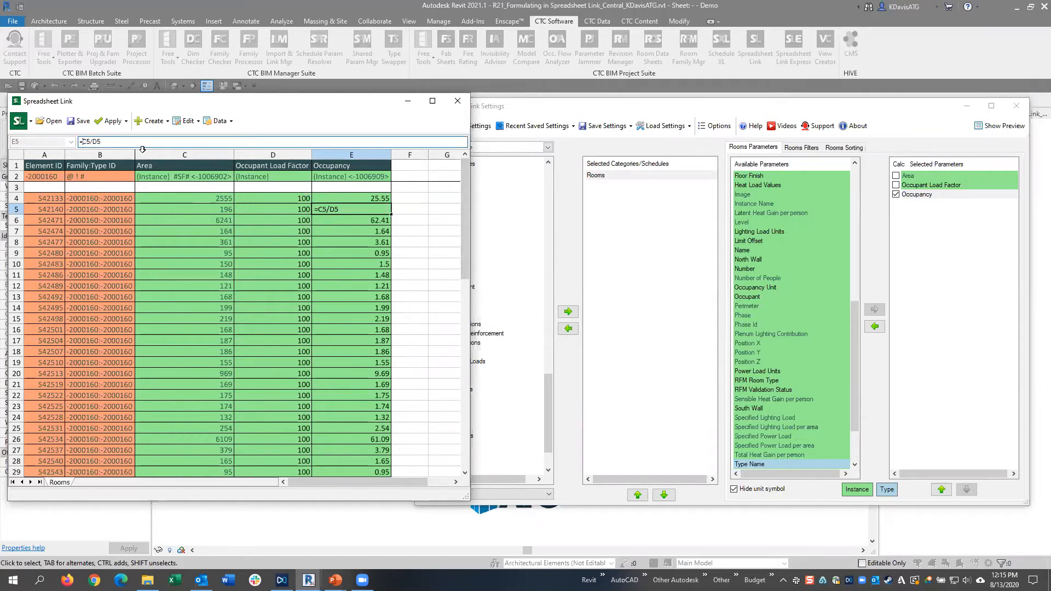
{"action": "type", "text": "roundup("}
{"action": "left_click", "coordinate": [135, 143]}
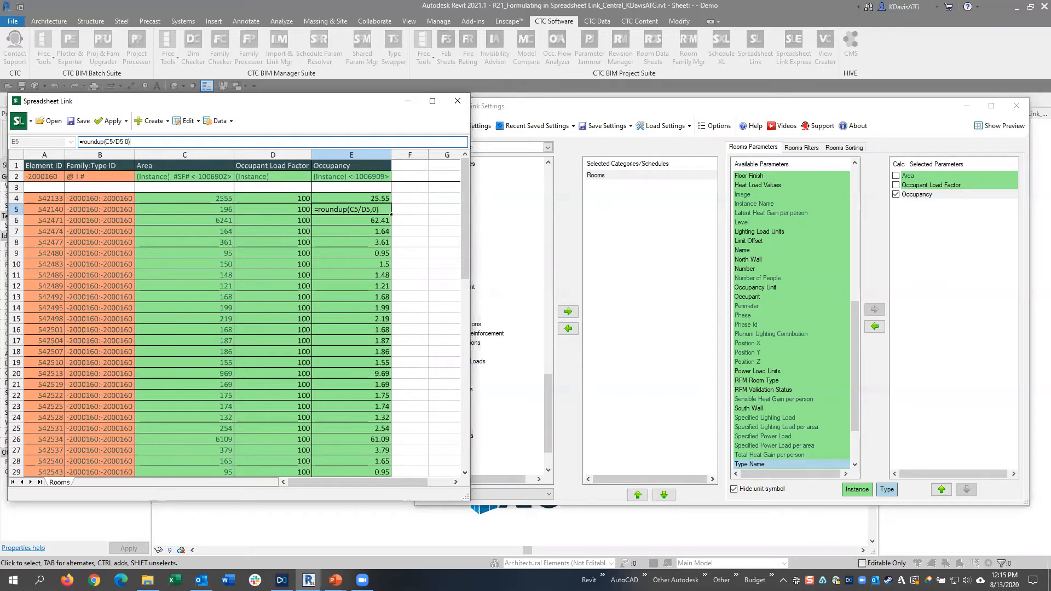
{"action": "key", "text": "Return"}
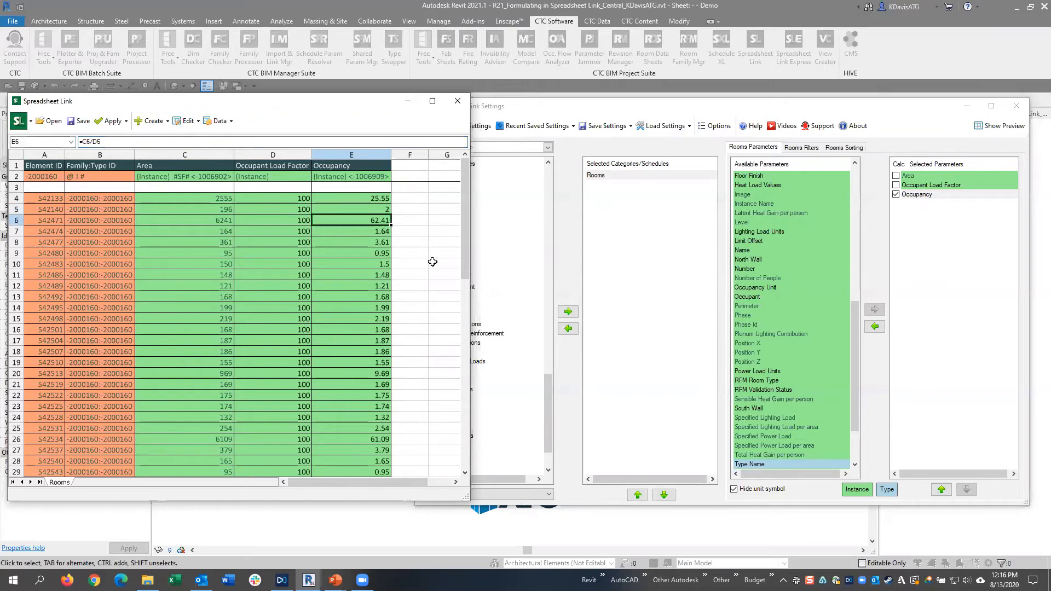
{"action": "left_click", "coordinate": [386, 201]}
{"action": "left_click", "coordinate": [138, 142]}
{"action": "left_click", "coordinate": [373, 198]}
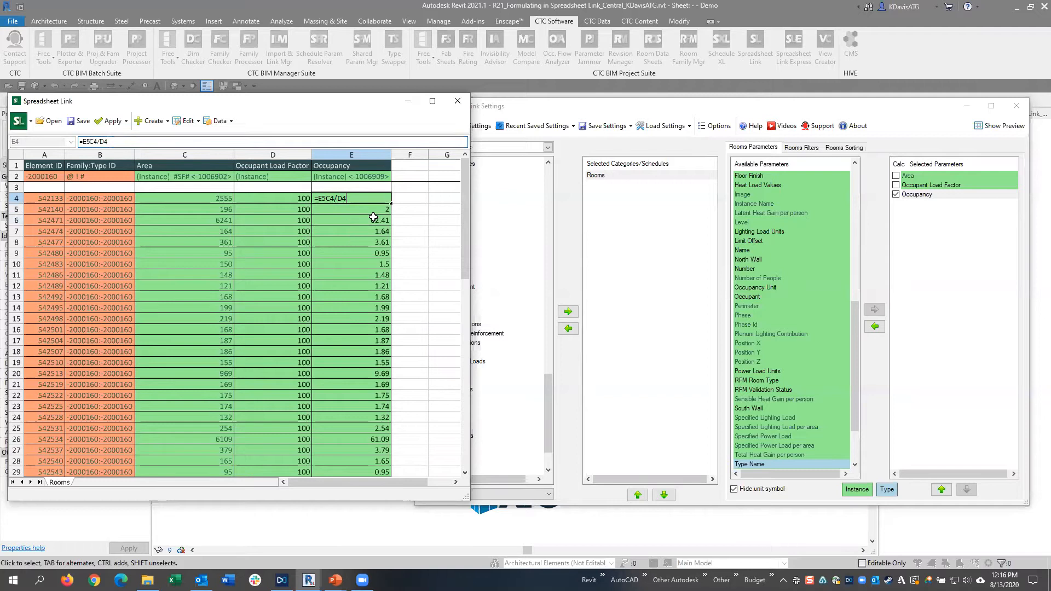
{"action": "left_click", "coordinate": [375, 211]}
Change the Occupancy formula in E4 to =roundup(C4/D4,0) and check the formulas in the cells below
{"action": "left_click", "coordinate": [373, 199]}
{"action": "left_click", "coordinate": [91, 142]}
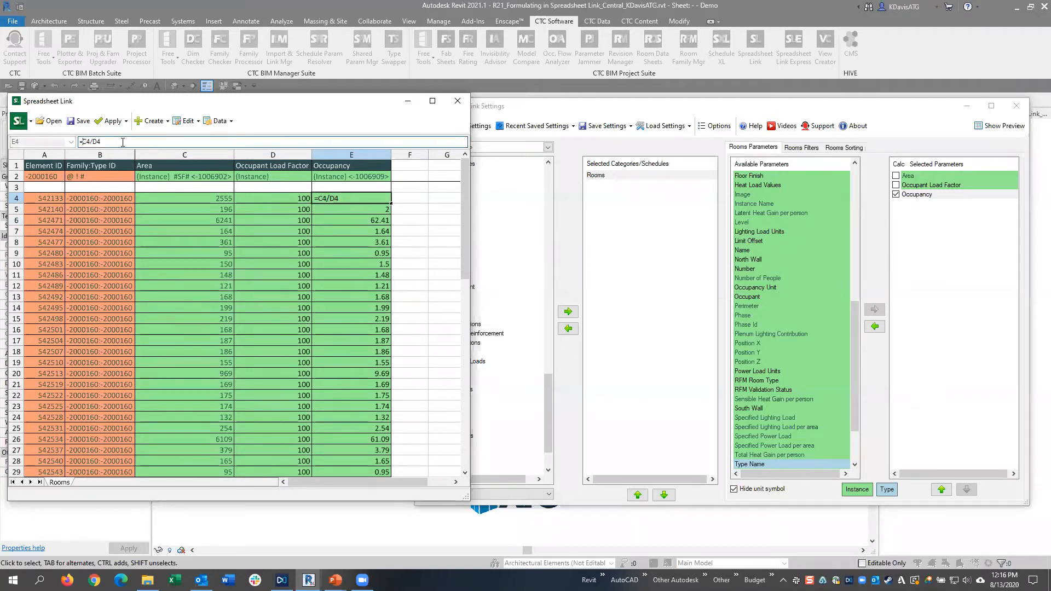
{"action": "type", "text": "roundup("}
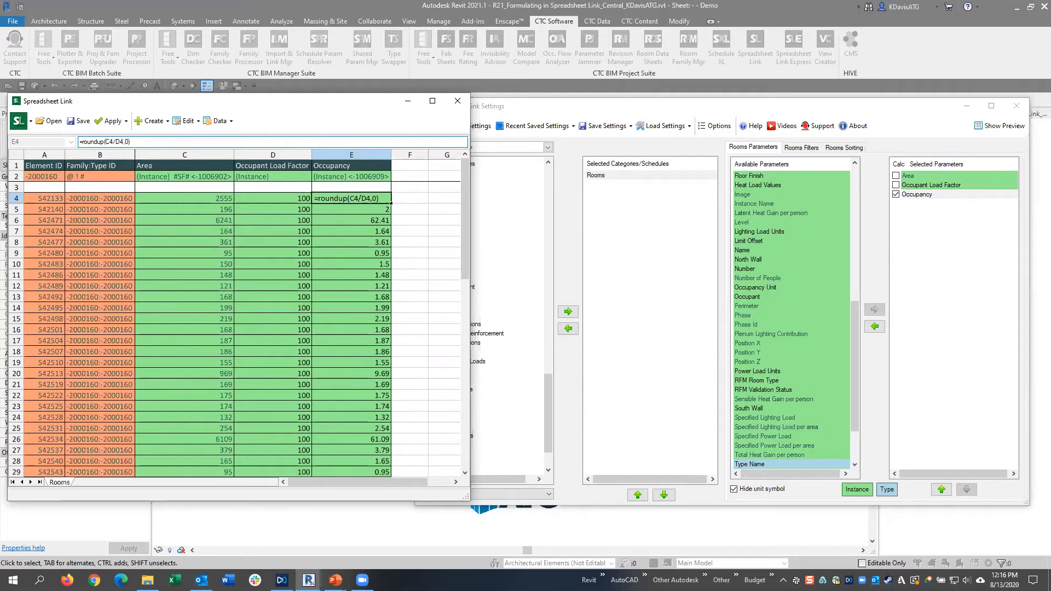
{"action": "key", "text": "Return"}
{"action": "left_click", "coordinate": [356, 199]}
{"action": "left_click", "coordinate": [380, 211]}
{"action": "left_click", "coordinate": [380, 219]}
{"action": "left_click", "coordinate": [368, 232]}
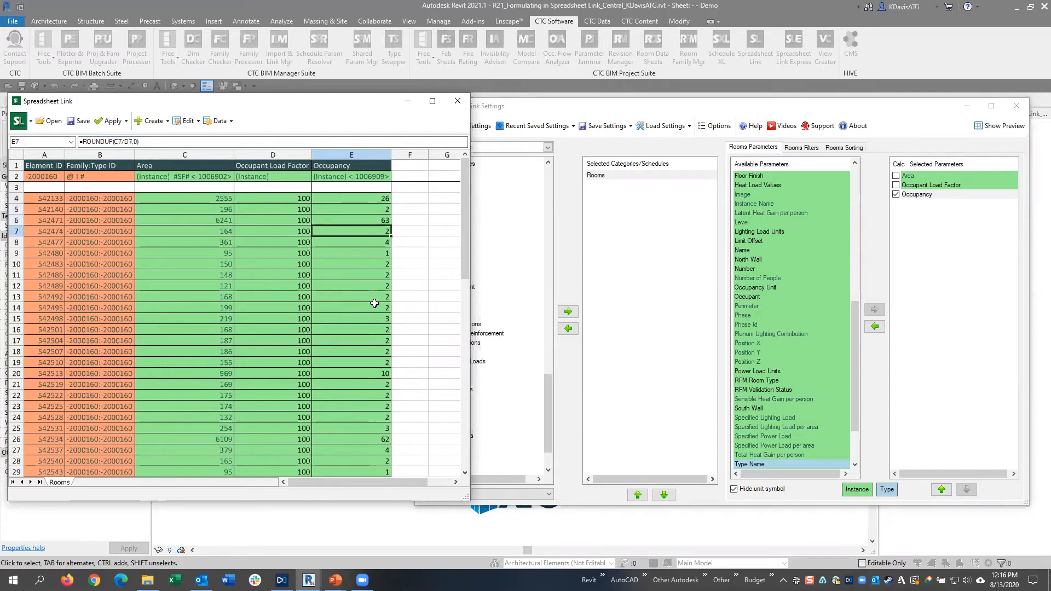
Check the ROUNDUP formulas down the Occupancy column of the Rooms sheet from E4 to E21
{"action": "left_click", "coordinate": [366, 199]}
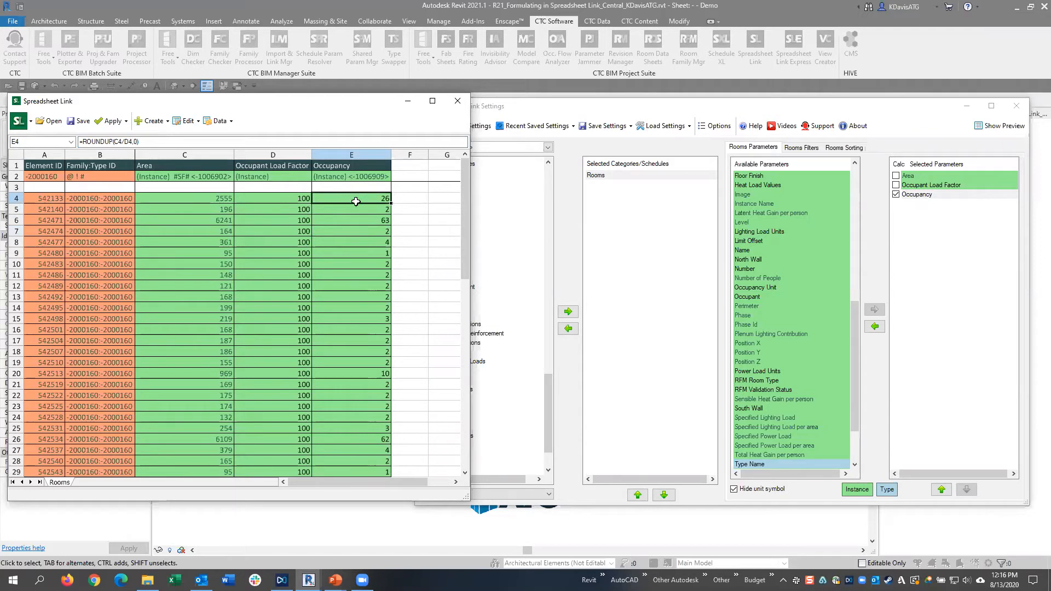
{"action": "left_click", "coordinate": [370, 299]}
{"action": "left_click", "coordinate": [384, 209]}
{"action": "key", "text": "Down"}
{"action": "key", "text": "Down"}
{"action": "key", "text": "Down"}
{"action": "key", "text": "Down"}
{"action": "key", "text": "Down"}
{"action": "key", "text": "Down"}
{"action": "key", "text": "Down"}
{"action": "key", "text": "Down"}
{"action": "key", "text": "Down"}
{"action": "key", "text": "Down"}
{"action": "key", "text": "Down"}
{"action": "key", "text": "Down"}
{"action": "key", "text": "Down"}
{"action": "key", "text": "Down"}
{"action": "key", "text": "Down"}
{"action": "key", "text": "Down"}
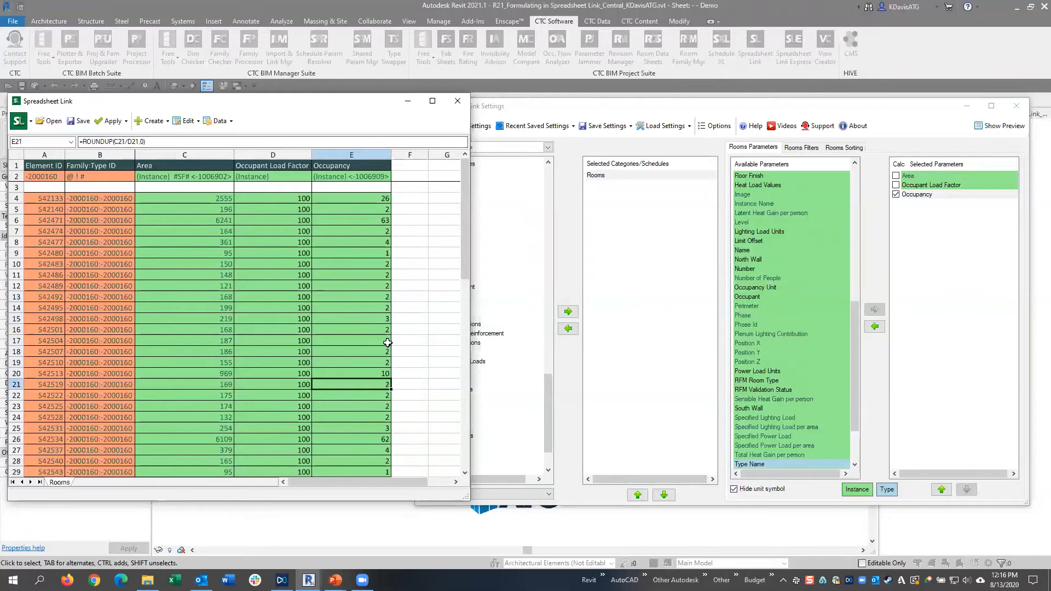
{"action": "left_click", "coordinate": [383, 199]}
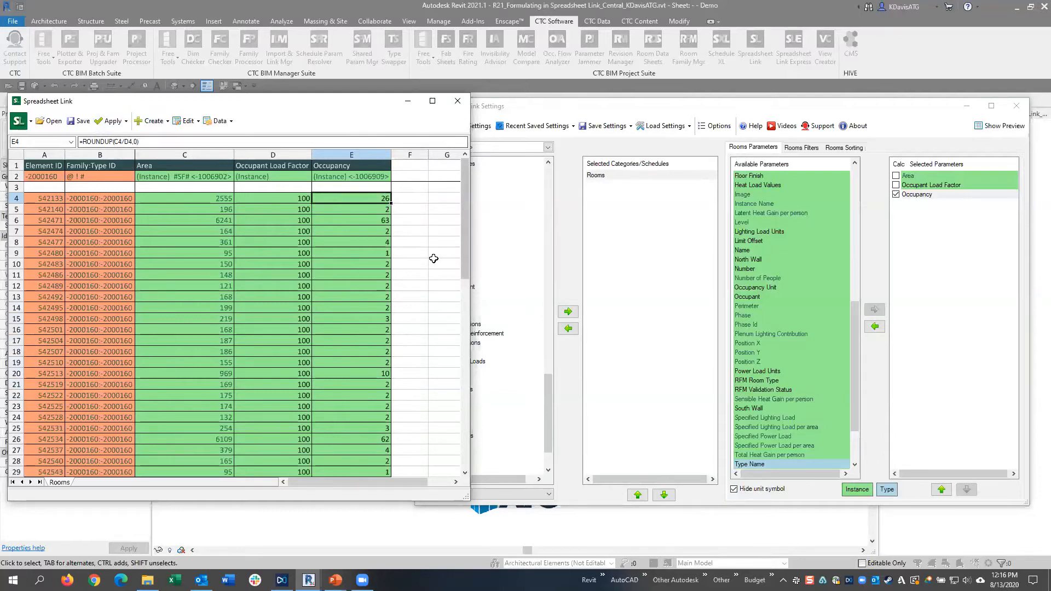
Apply the active Rooms worksheet's values to the Revit project and dismiss the import result
{"action": "left_click", "coordinate": [103, 127]}
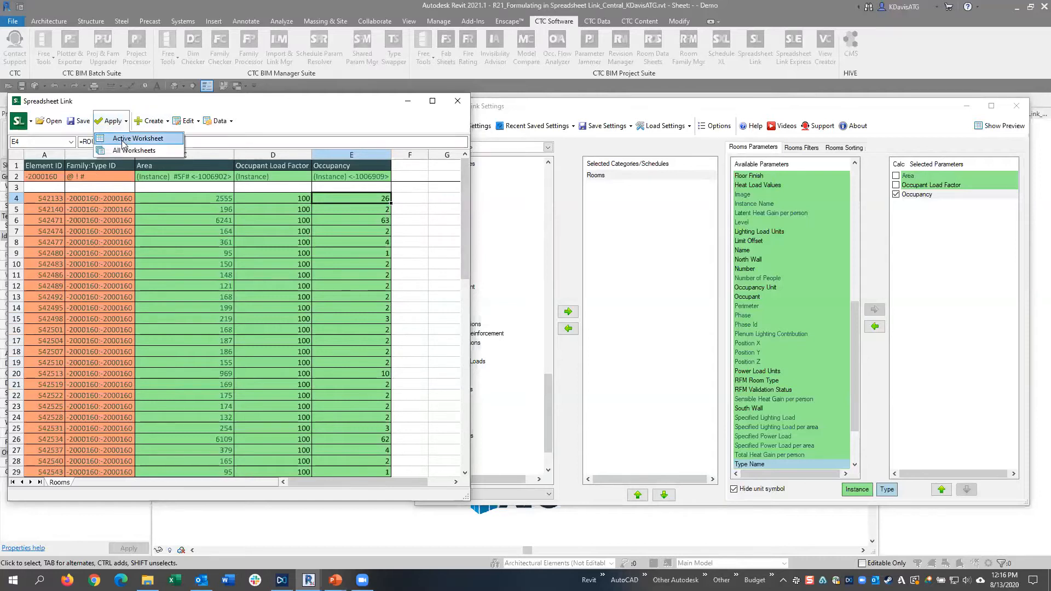
{"action": "left_click", "coordinate": [123, 142]}
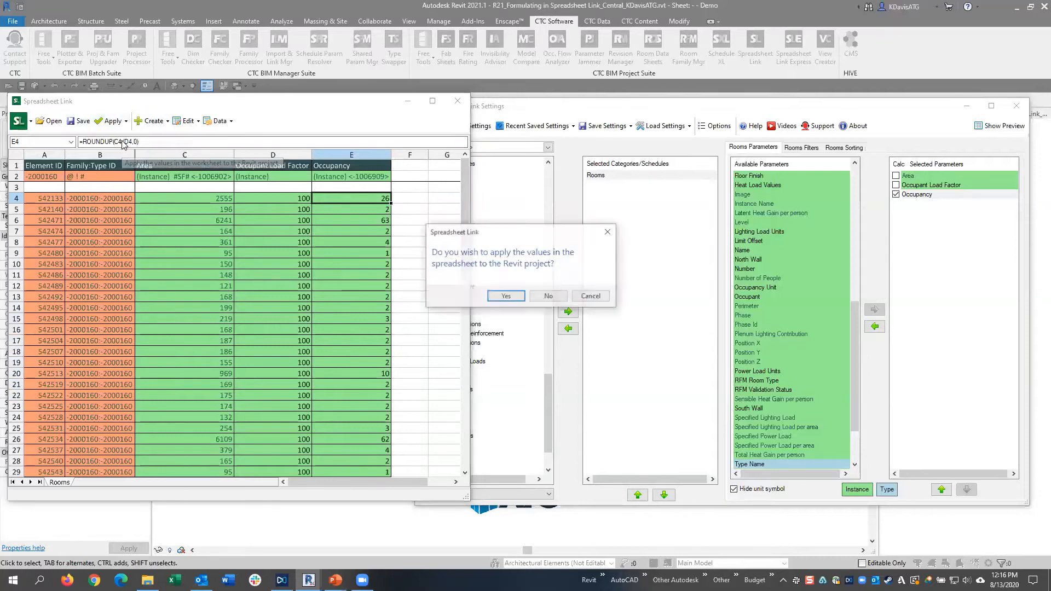
{"action": "left_click", "coordinate": [507, 297]}
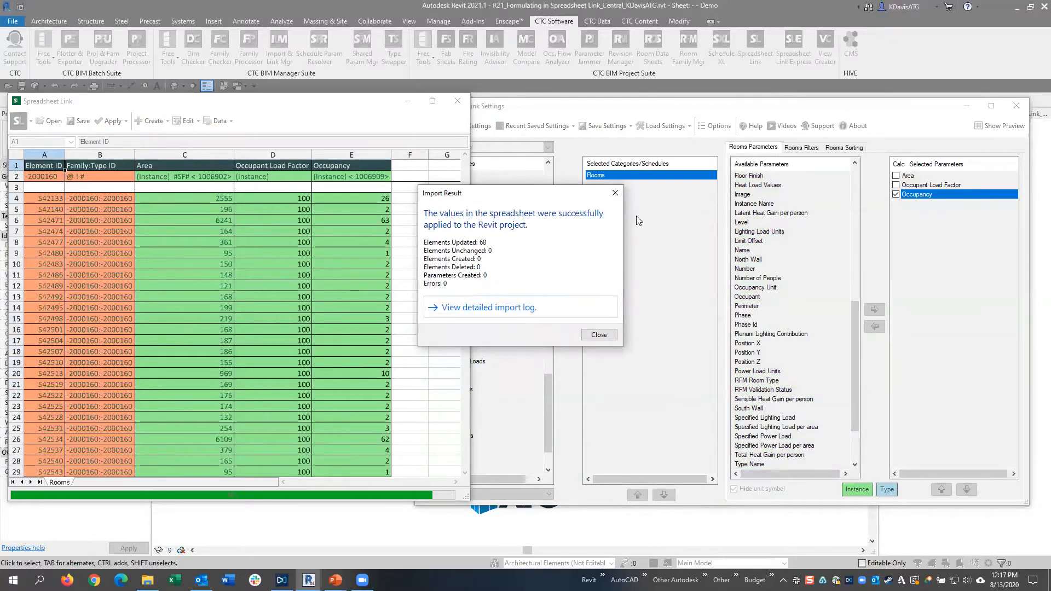
{"action": "left_click", "coordinate": [613, 194]}
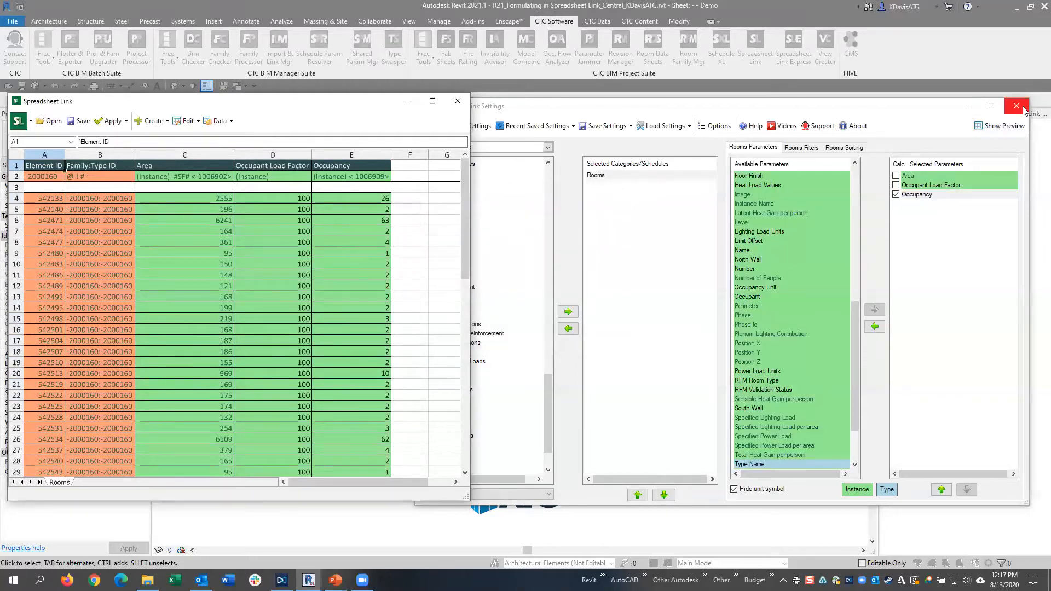
Close Spreadsheet Link without saving its settings and open the 01 - Level 1 general floor plan, dismissing the save reminder
{"action": "left_click", "coordinate": [1016, 105]}
{"action": "left_click", "coordinate": [547, 308]}
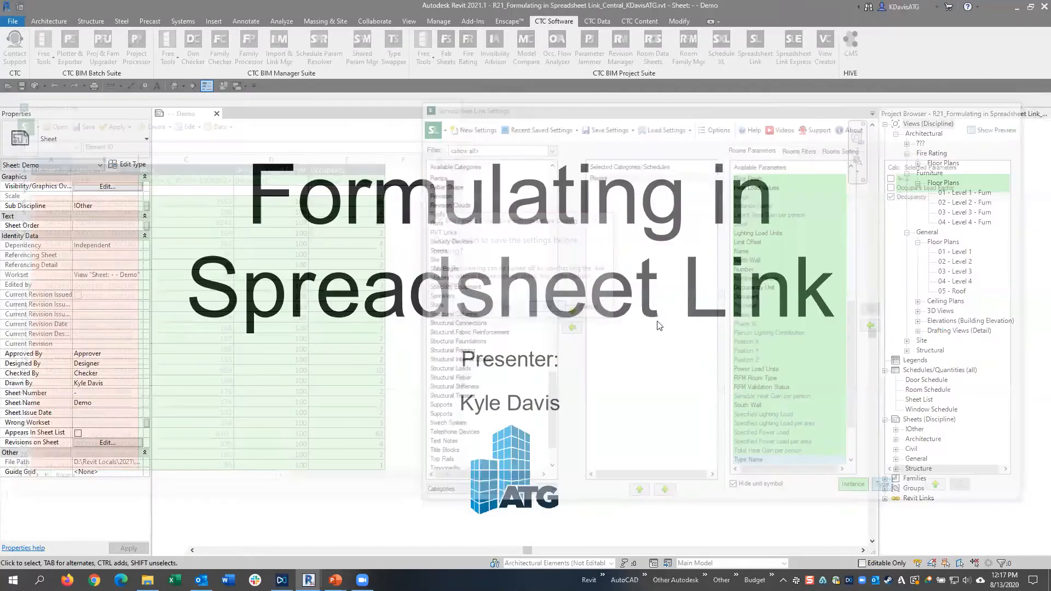
{"action": "double_click", "coordinate": [952, 253]}
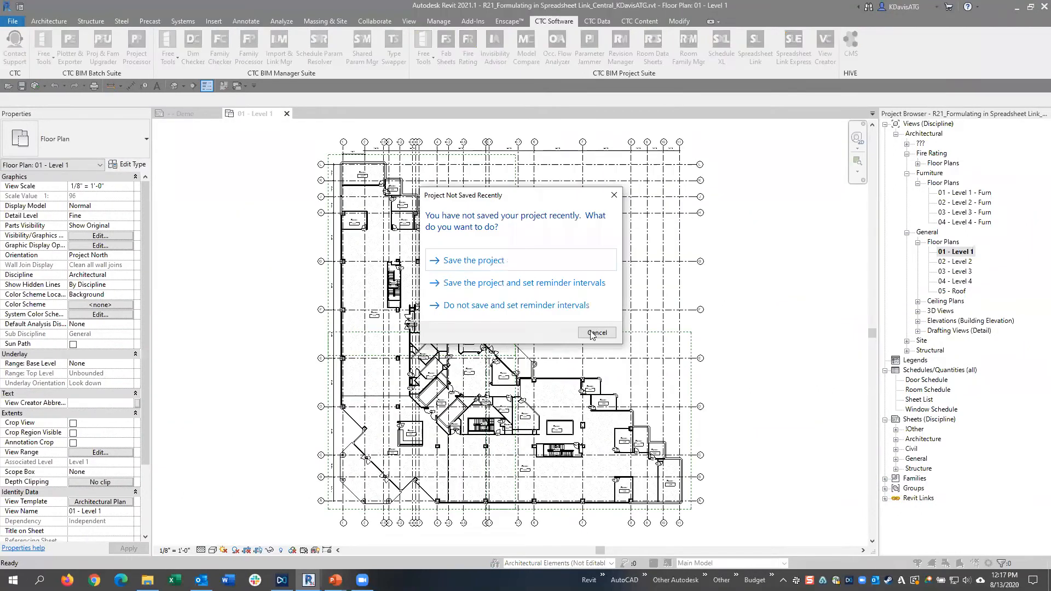
{"action": "left_click", "coordinate": [596, 333]}
Select room 103 on the Level 1 plan and examine its Occupancy property
{"action": "scroll", "coordinate": [344, 282], "scroll_direction": "up", "scroll_amount": 5}
{"action": "middle_click_drag", "start_coordinate": [342, 273], "coordinate": [522, 546]}
{"action": "middle_click_drag", "start_coordinate": [355, 191], "coordinate": [338, 511]}
{"action": "scroll", "coordinate": [299, 412], "scroll_direction": "up", "scroll_amount": 6}
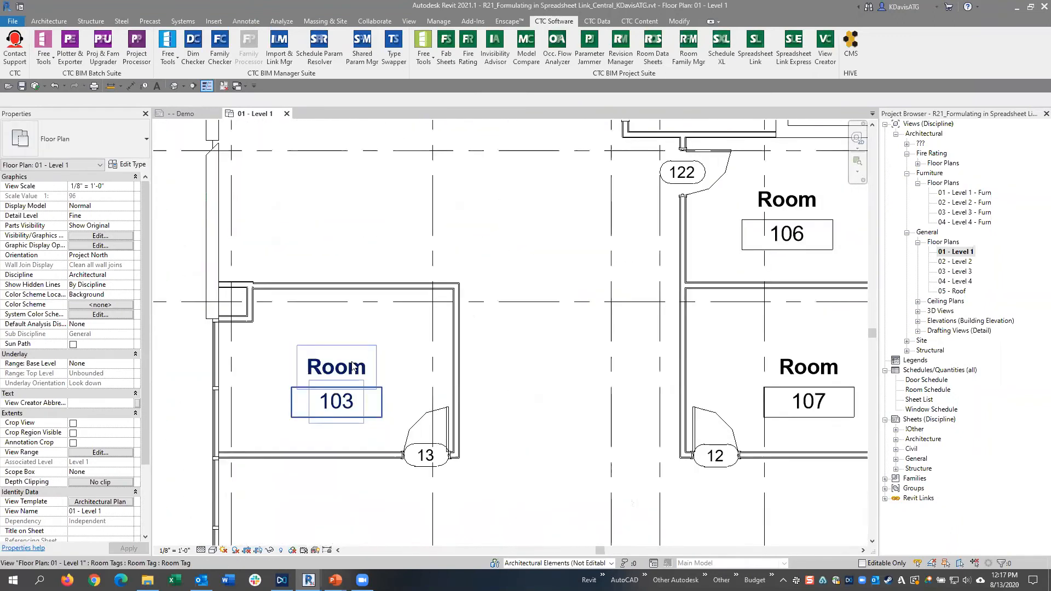
{"action": "left_click", "coordinate": [354, 368]}
{"action": "left_click", "coordinate": [381, 420]}
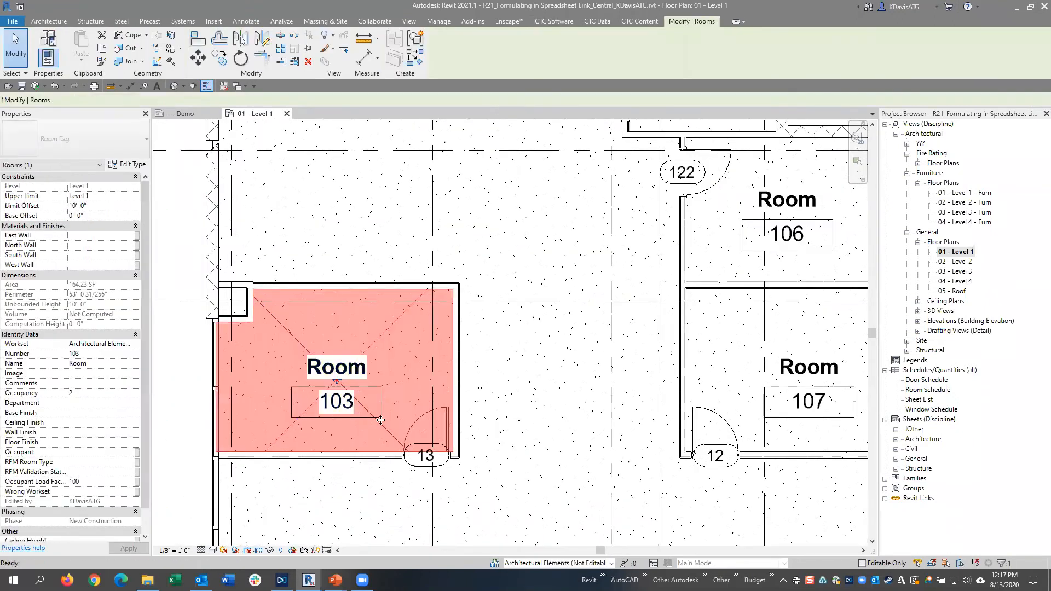
{"action": "left_click", "coordinate": [87, 393]}
{"action": "double_click", "coordinate": [83, 393]}
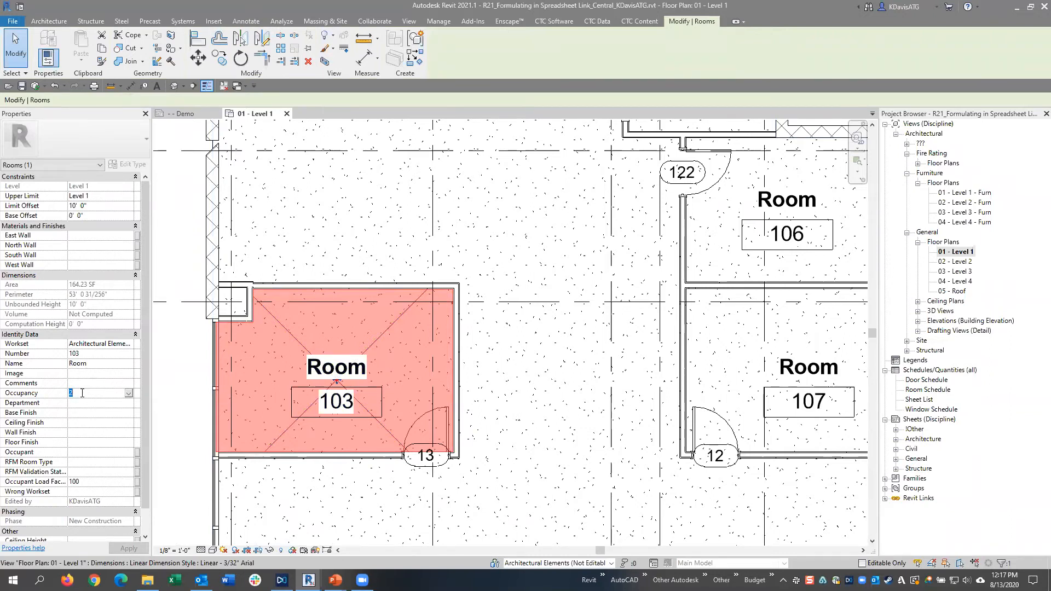
{"action": "key", "text": "Return"}
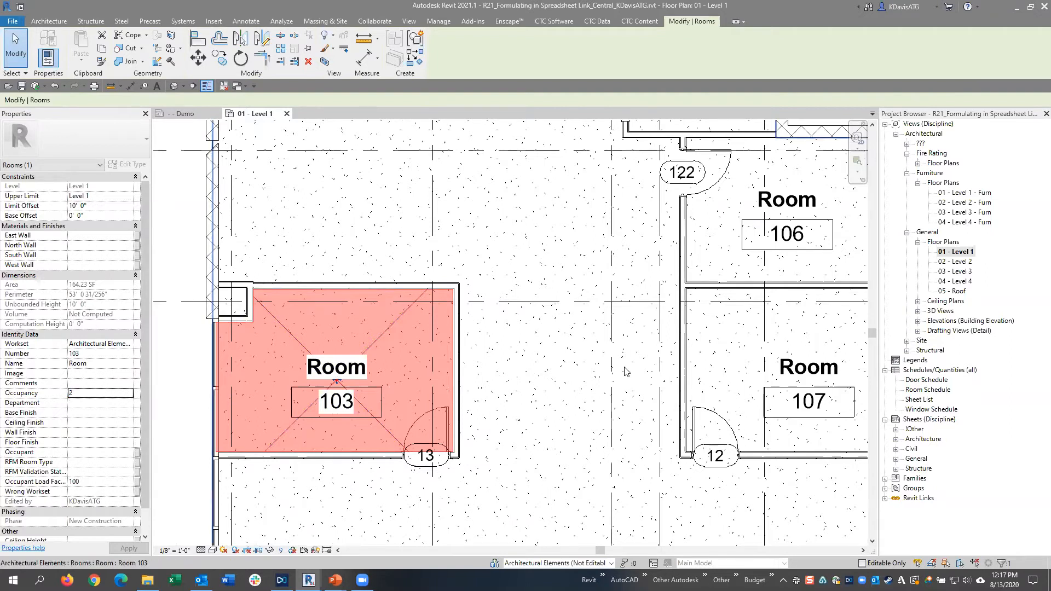
{"action": "left_click", "coordinate": [107, 393]}
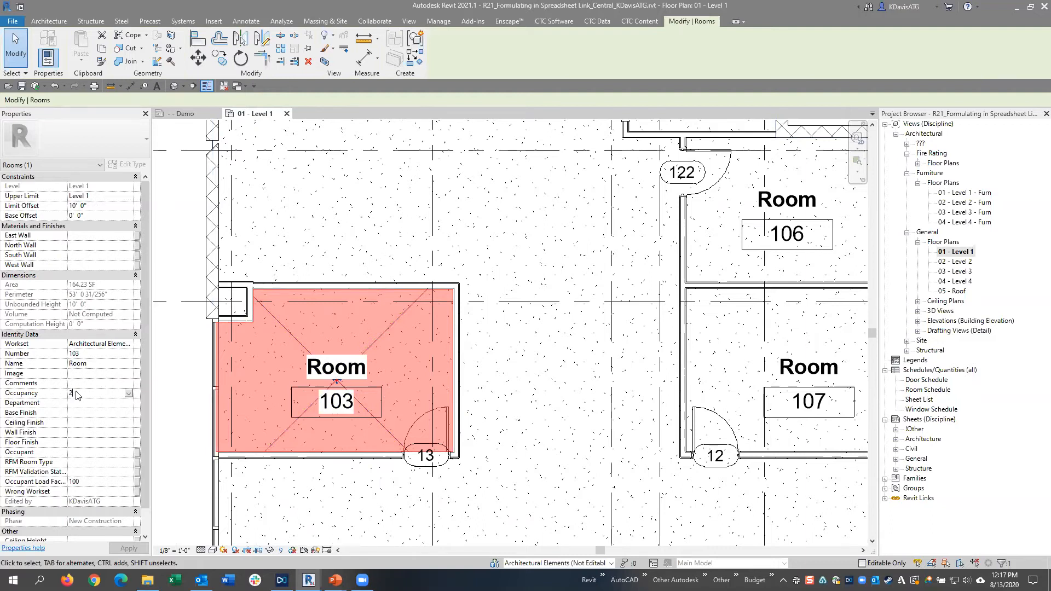
{"action": "left_click", "coordinate": [182, 402]}
Widen room 103 by moving its partition wall toward room 107, leaving a gap of about 4' 9" between the walls
{"action": "scroll", "coordinate": [476, 350], "scroll_direction": "down", "scroll_amount": 2}
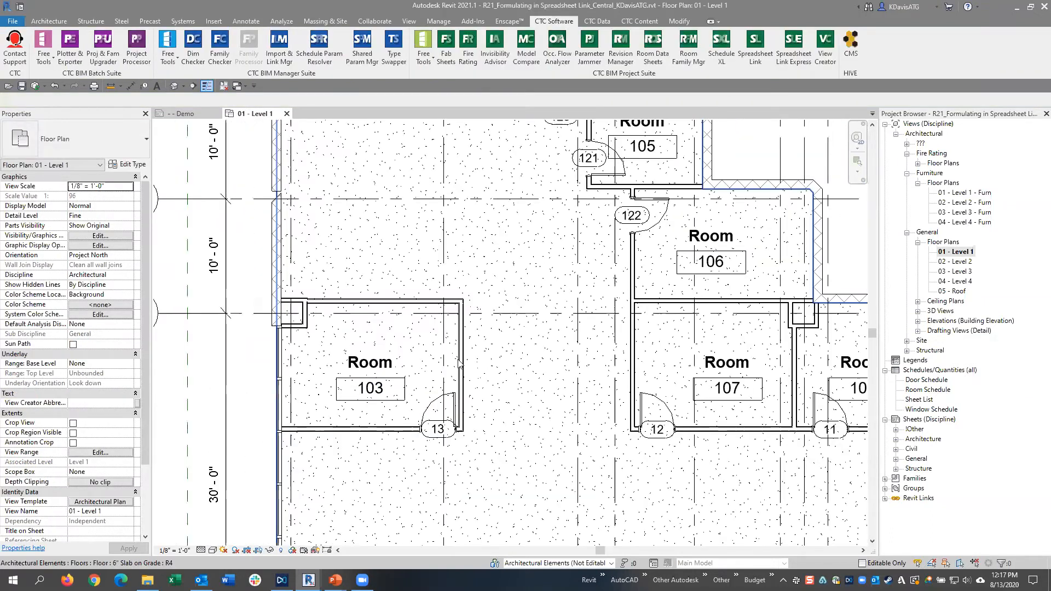
{"action": "left_click", "coordinate": [486, 366]}
{"action": "scroll", "coordinate": [558, 378], "scroll_direction": "up", "scroll_amount": 3}
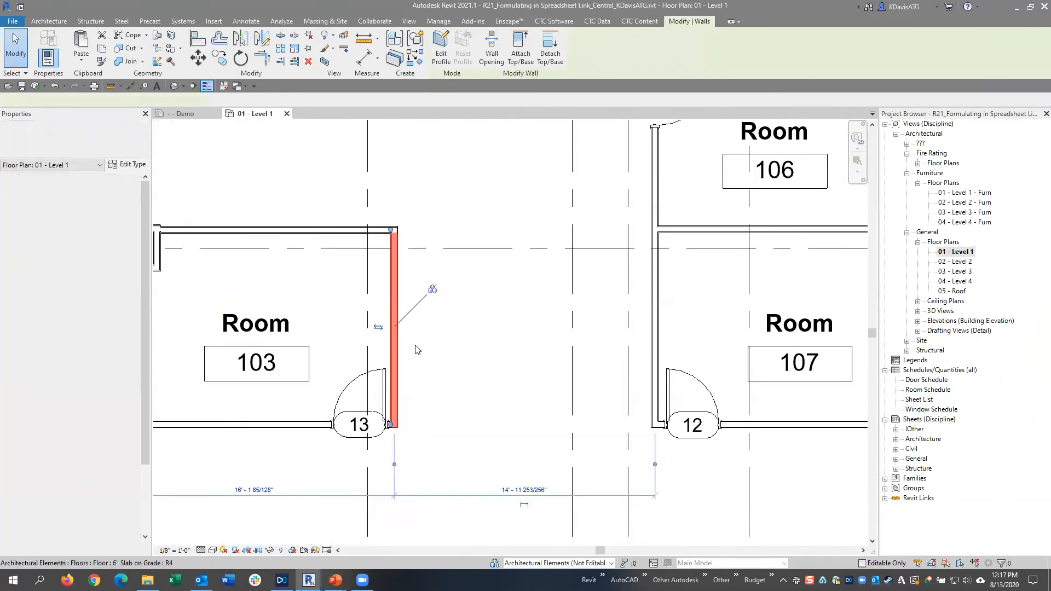
{"action": "left_click_drag", "start_coordinate": [408, 367], "coordinate": [582, 374]}
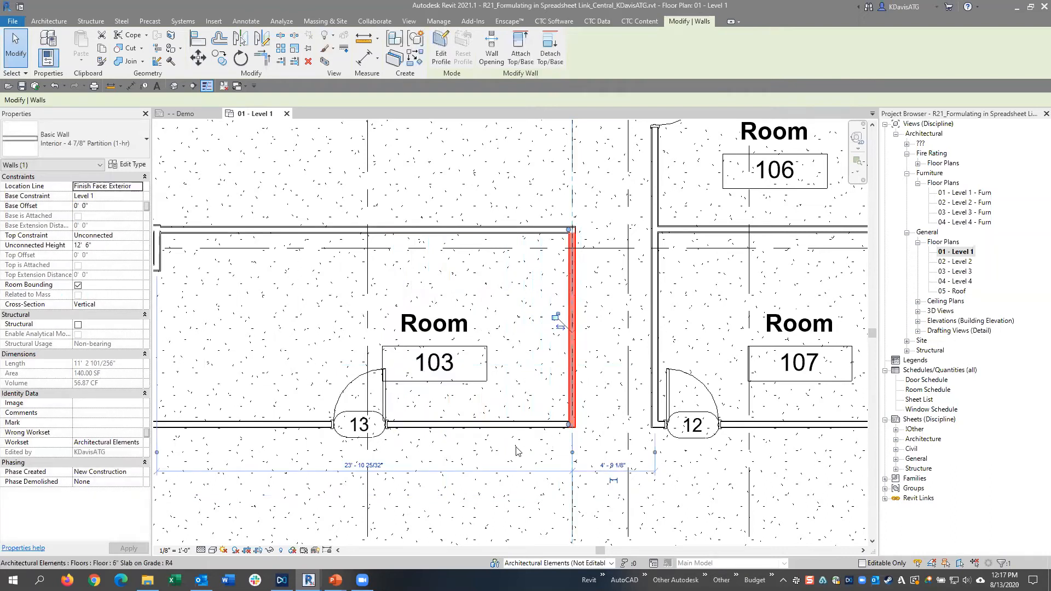
Select the enlarged room 103 through its tag and review its Area and Occupancy properties
{"action": "left_click", "coordinate": [434, 306]}
{"action": "left_click", "coordinate": [445, 330]}
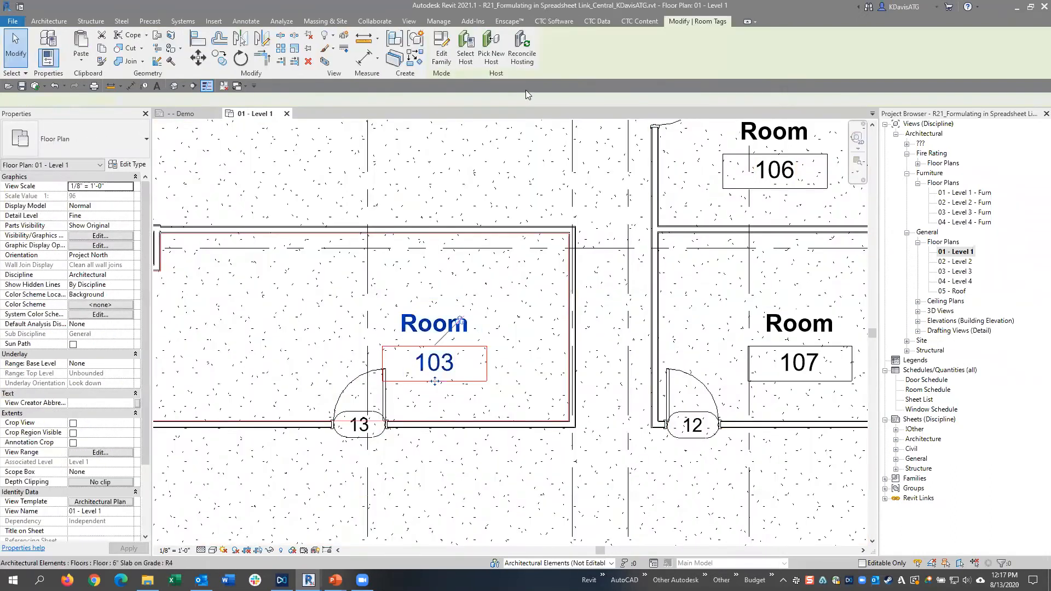
{"action": "left_click", "coordinate": [465, 55]}
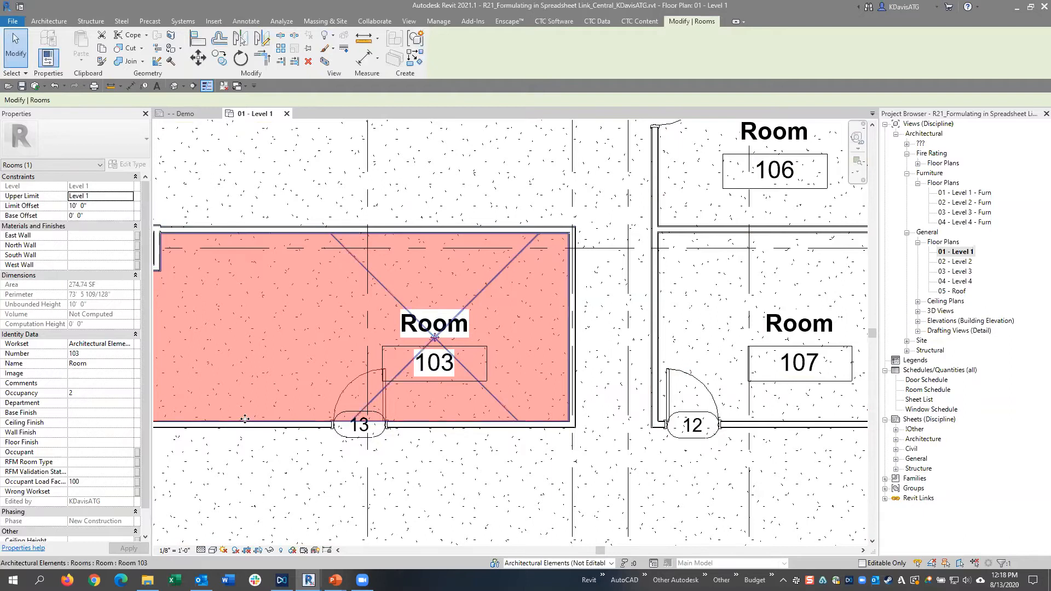
{"action": "left_click", "coordinate": [357, 464]}
{"action": "scroll", "coordinate": [376, 448], "scroll_direction": "down", "scroll_amount": 5}
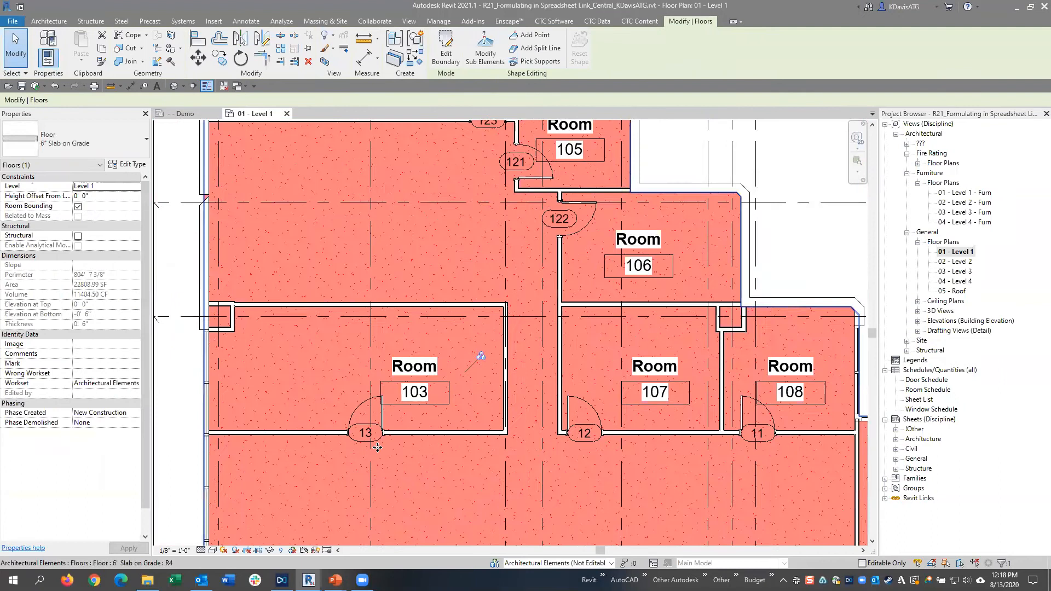
{"action": "left_click", "coordinate": [186, 465]}
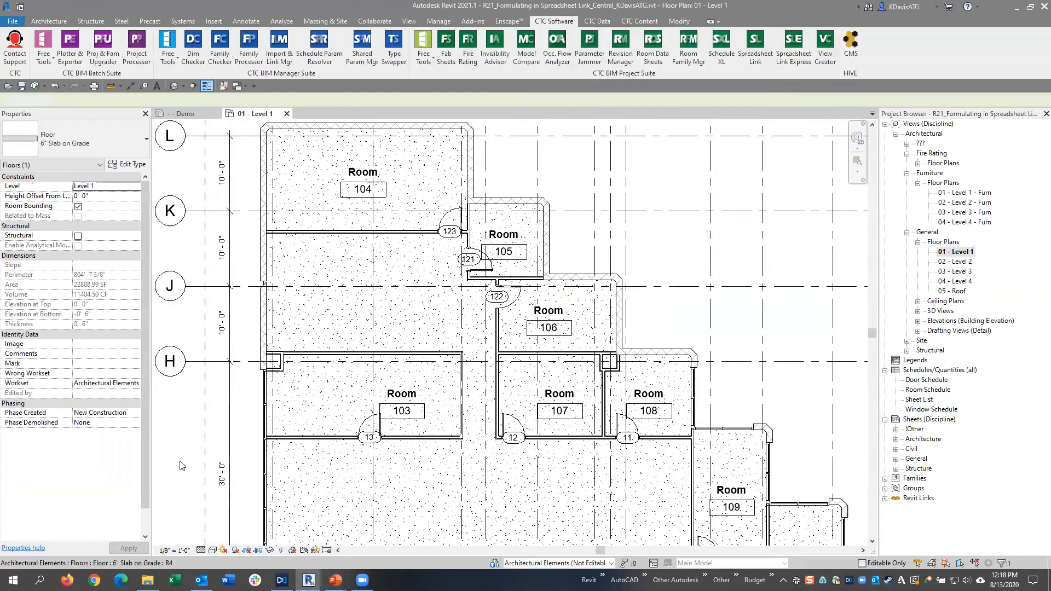
Reopen Spreadsheet Link and add Rooms to the selected categories
{"action": "left_click", "coordinate": [756, 57]}
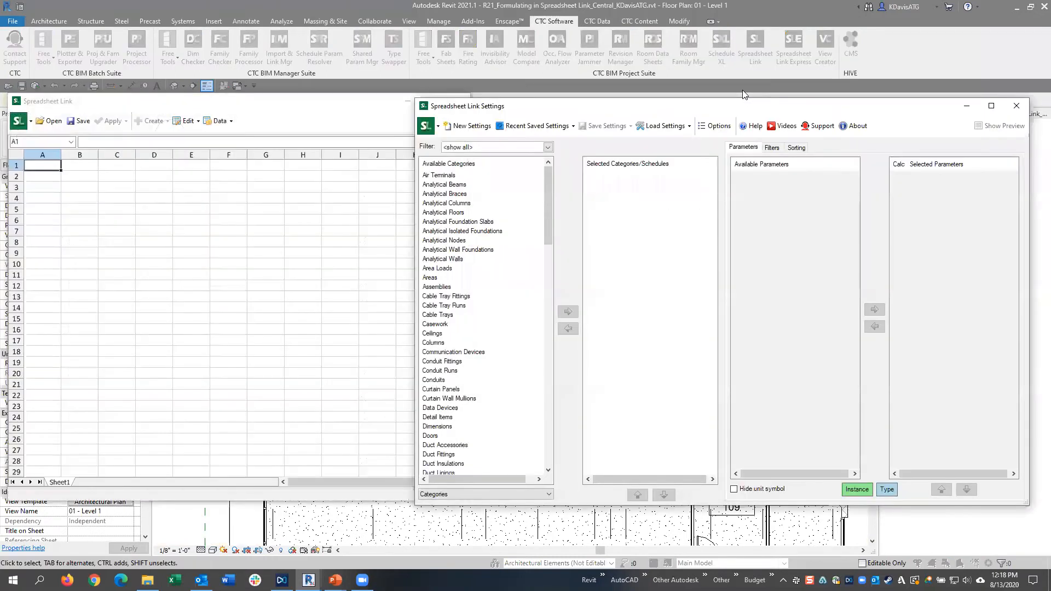
{"action": "left_click", "coordinate": [432, 213]}
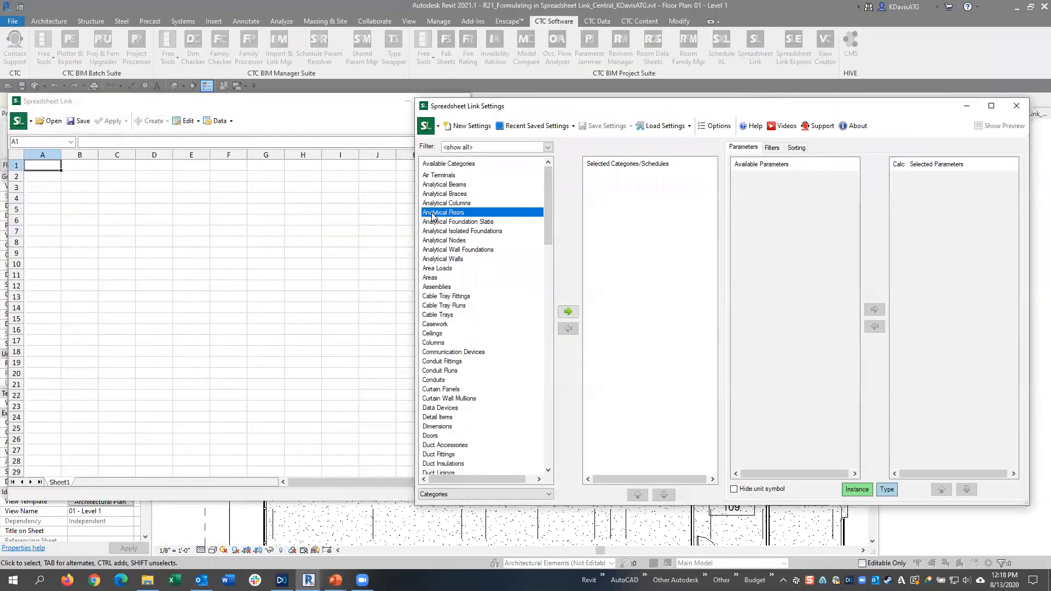
{"action": "key", "text": "r"}
{"action": "left_click", "coordinate": [433, 221]}
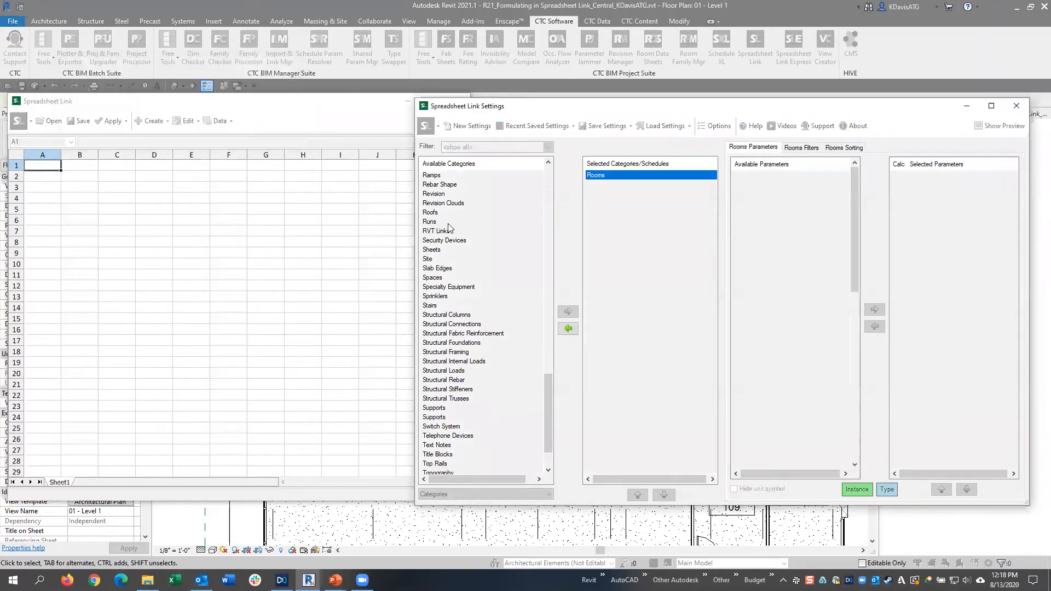
Add the Area, Occupant Load Factor and Occupancy parameters to the Rooms sheet and mark Occupancy as calculated
{"action": "double_click", "coordinate": [741, 213]}
{"action": "scroll", "coordinate": [760, 289], "scroll_direction": "down", "scroll_amount": 10}
{"action": "scroll", "coordinate": [763, 286], "scroll_direction": "down", "scroll_amount": 4}
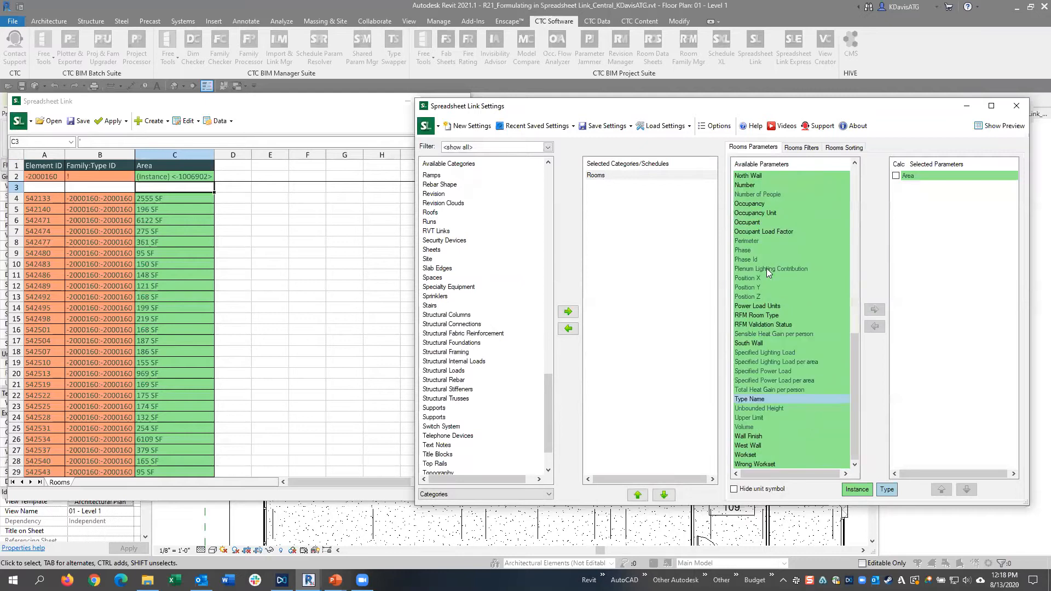
{"action": "double_click", "coordinate": [769, 232]}
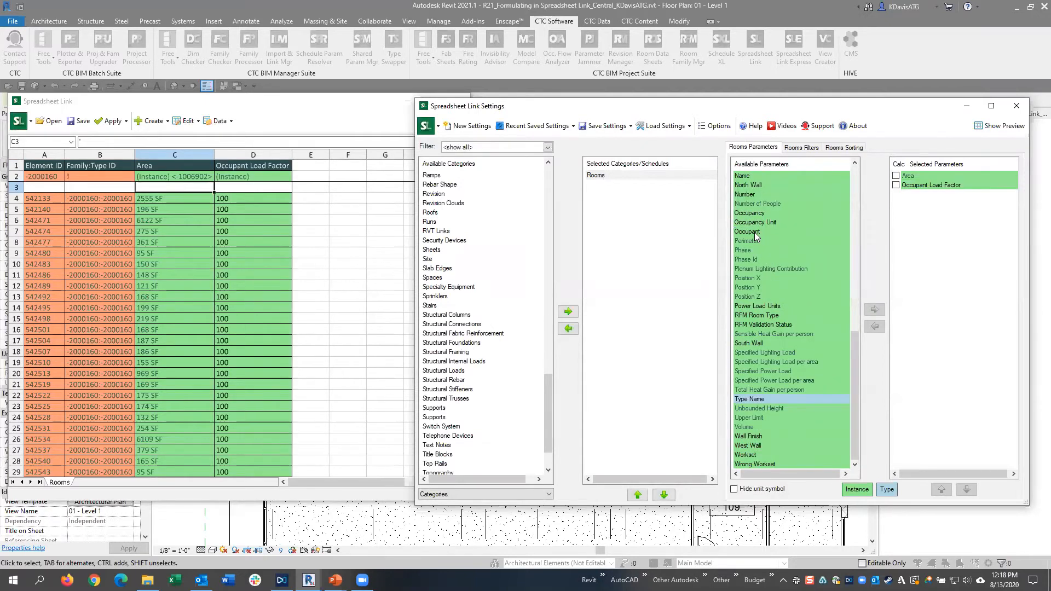
{"action": "double_click", "coordinate": [751, 214]}
{"action": "left_click", "coordinate": [896, 194]}
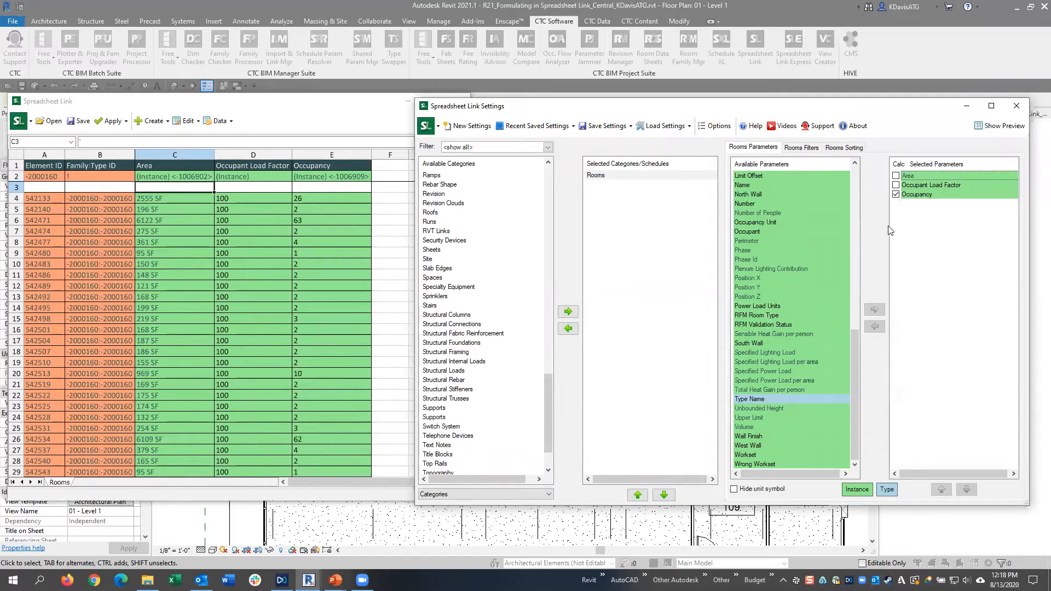
Try to calculate Occupancy in E4 with =roundup(C4/D4,0) while the Area values still carry unit symbols
{"action": "left_click", "coordinate": [310, 197]}
{"action": "double_click", "coordinate": [83, 143]}
{"action": "type", "text": "=roundup("}
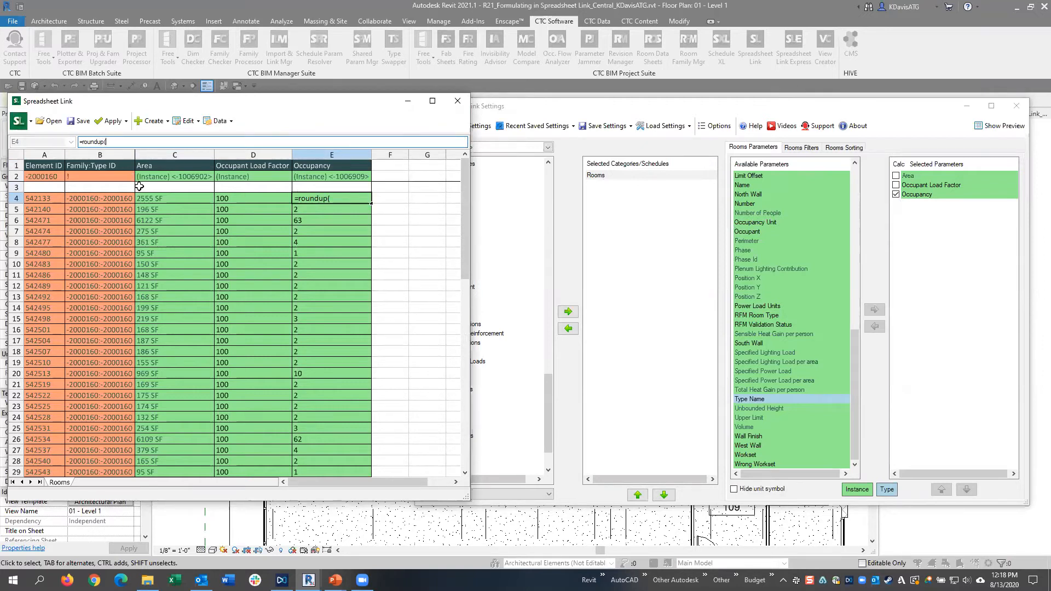
{"action": "left_click", "coordinate": [193, 199]}
{"action": "type", "text": "/"}
{"action": "left_click", "coordinate": [256, 201]}
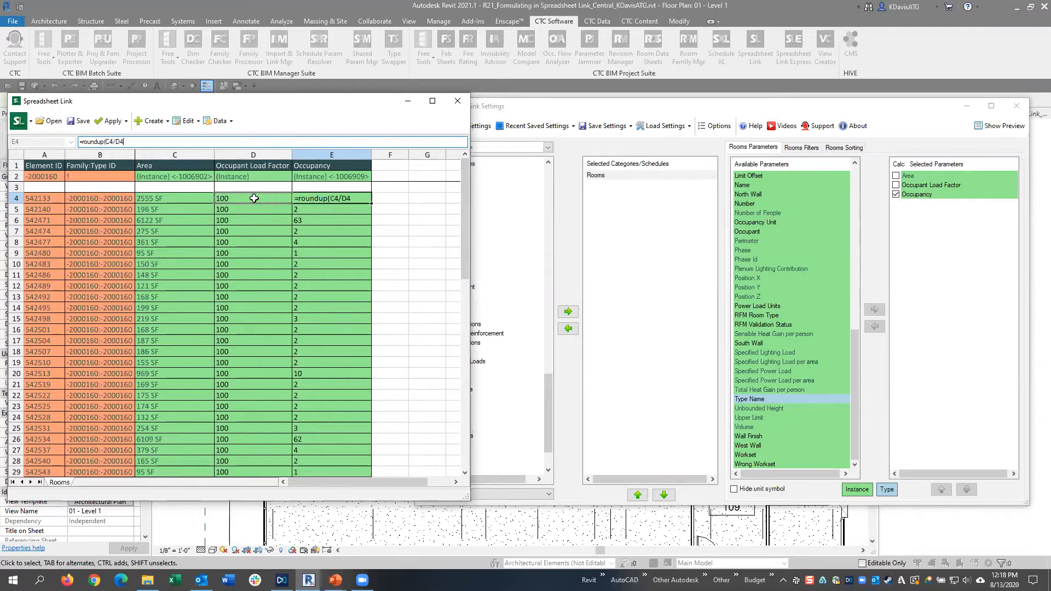
{"action": "type", "text": ",0"}
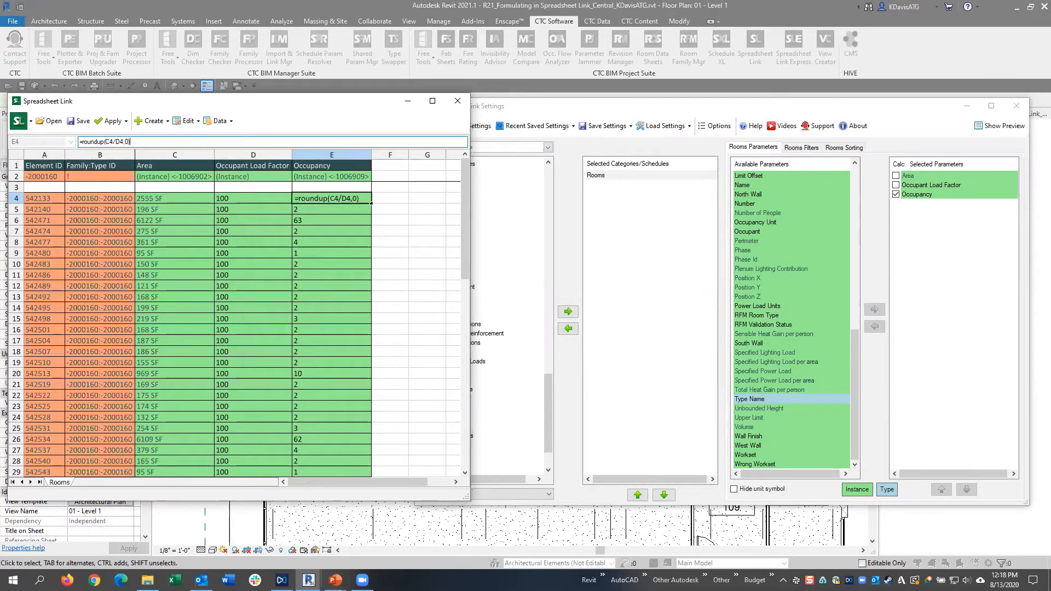
{"action": "key", "text": "Return"}
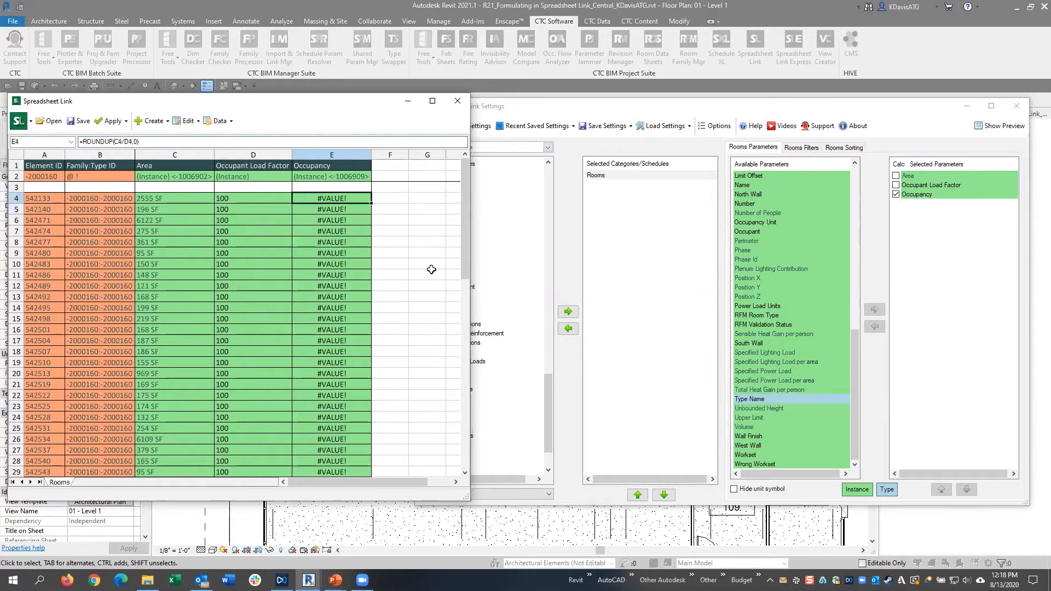
Hide the Rooms unit symbols, accepting the spreadsheet rebuild, and enter =roundup(C4/D4,0) as the Occupancy formula in E4
{"action": "left_click", "coordinate": [745, 489]}
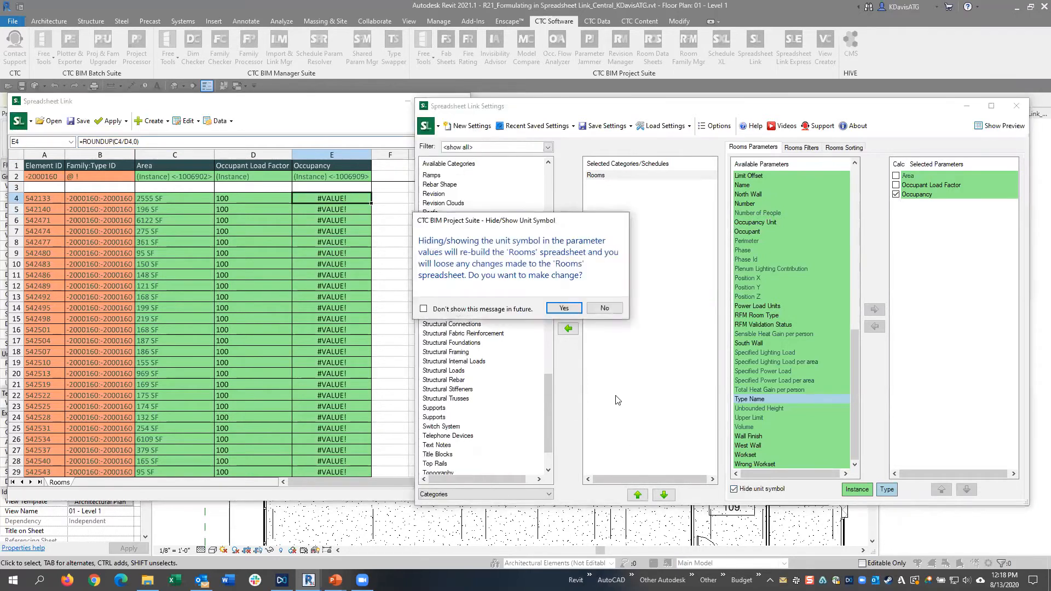
{"action": "left_click", "coordinate": [564, 308]}
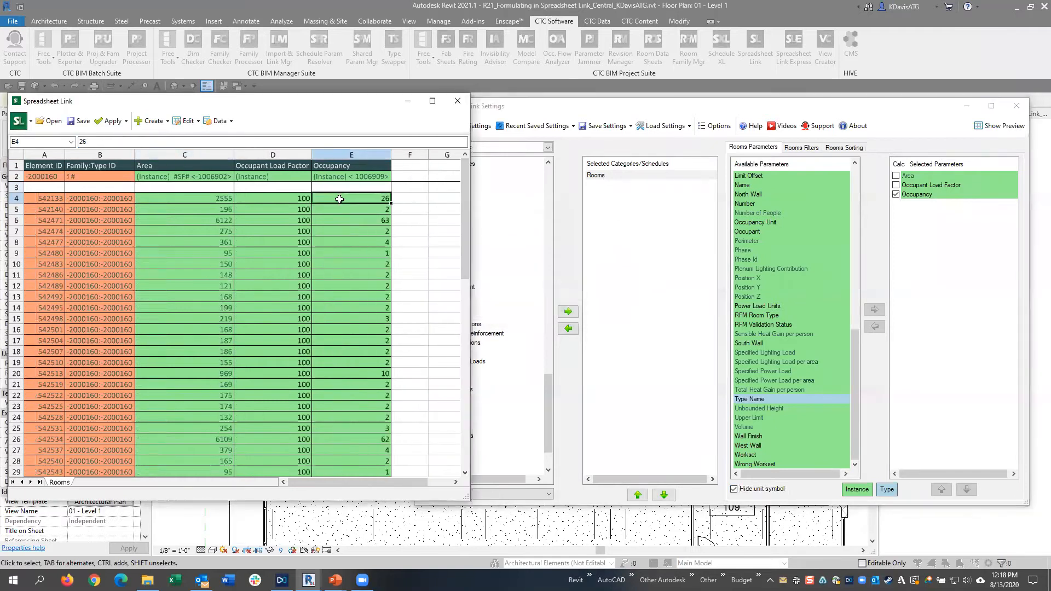
{"action": "left_click_drag", "start_coordinate": [98, 142], "coordinate": [31, 150]}
{"action": "type", "text": "=roundup("}
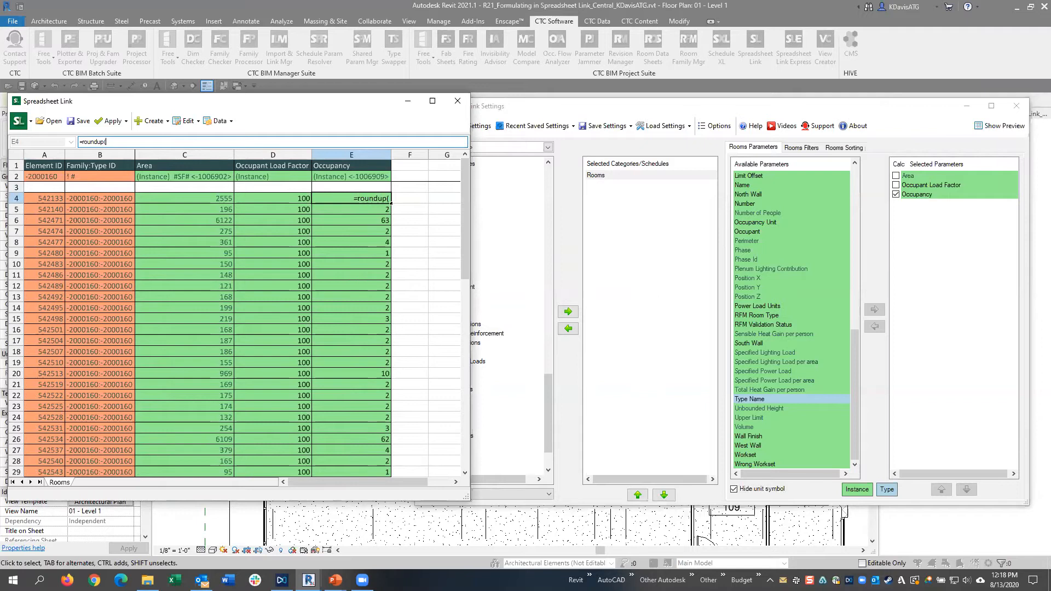
{"action": "left_click", "coordinate": [200, 198]}
{"action": "type", "text": "/"}
{"action": "left_click", "coordinate": [282, 196]}
{"action": "type", "text": ",0)"}
{"action": "key", "text": "Return"}
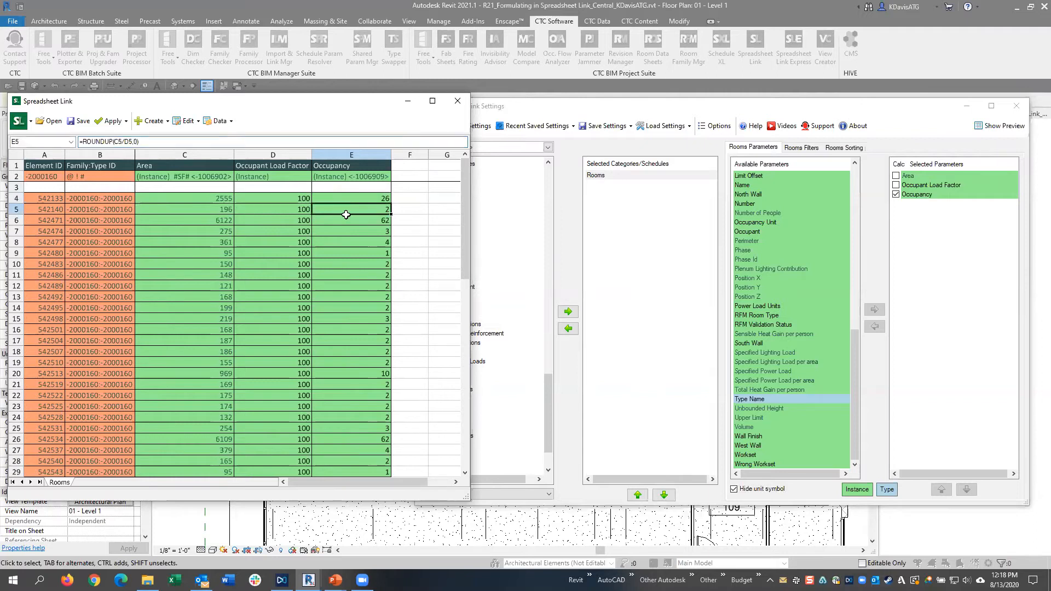
Apply the active Rooms worksheet to the Revit project, dismiss the import result and close Spreadsheet Link
{"action": "left_click", "coordinate": [386, 199]}
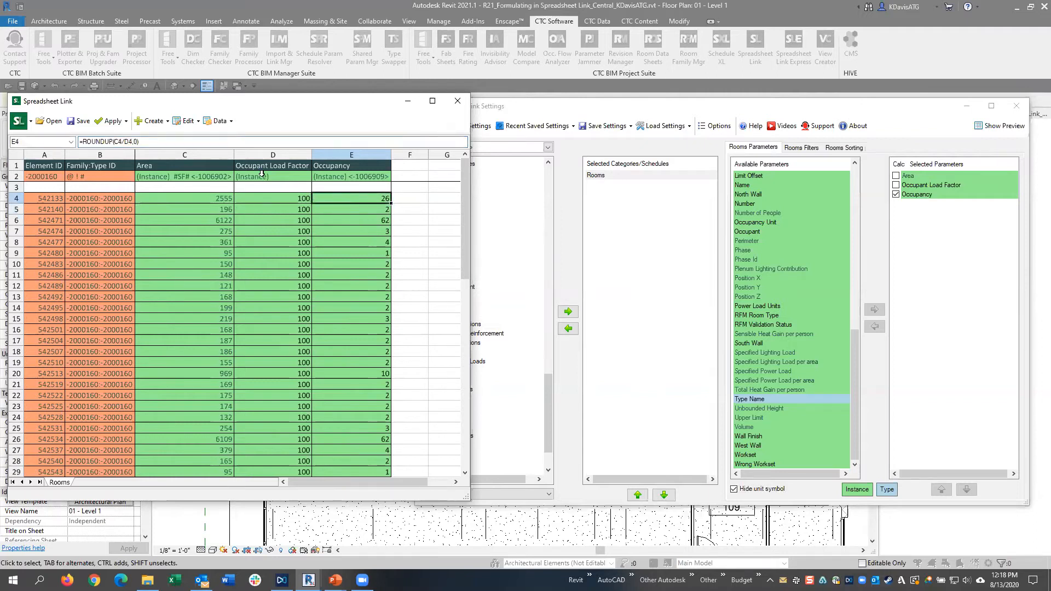
{"action": "left_click", "coordinate": [113, 121]}
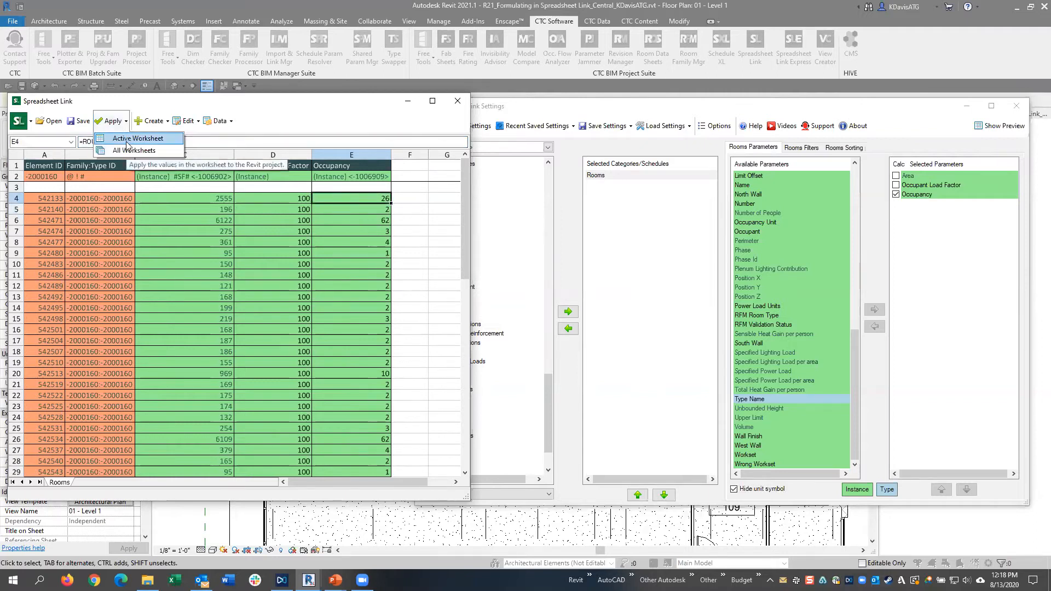
{"action": "left_click", "coordinate": [126, 138]}
{"action": "left_click", "coordinate": [499, 298]}
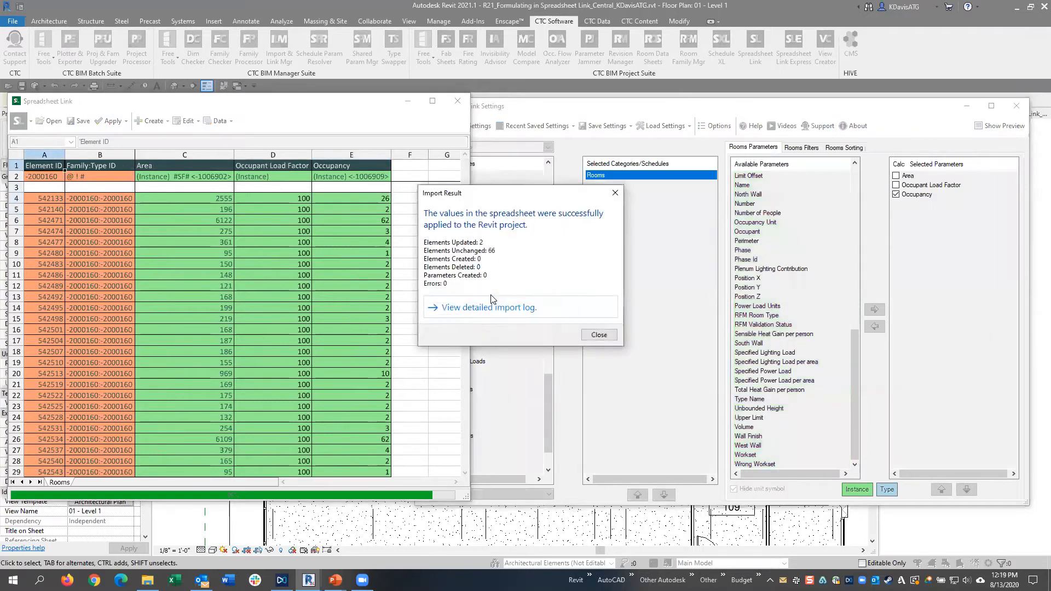
{"action": "left_click", "coordinate": [598, 335]}
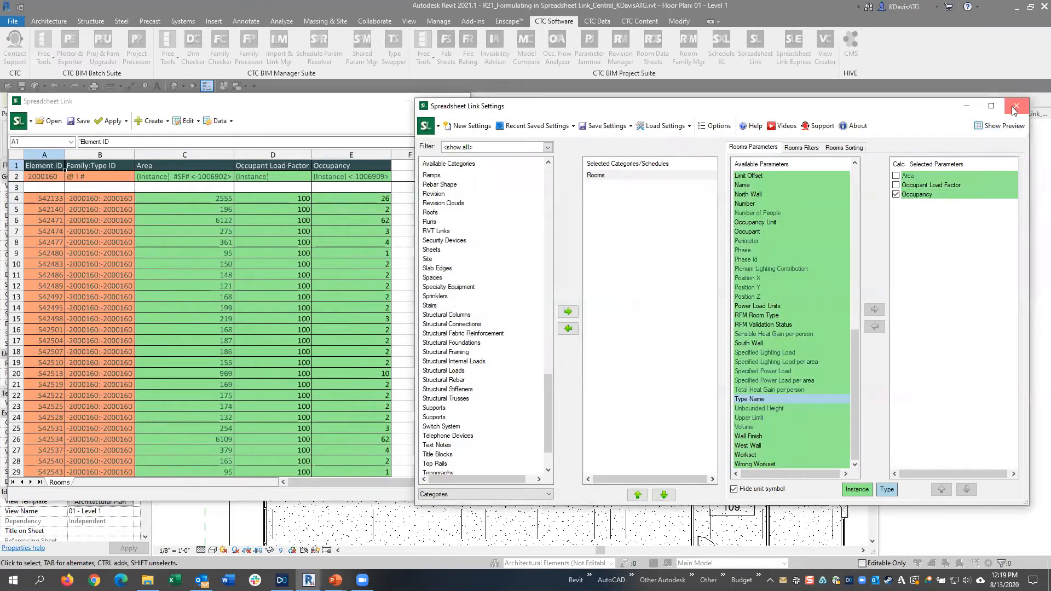
{"action": "left_click", "coordinate": [1017, 106]}
{"action": "left_click", "coordinate": [549, 309]}
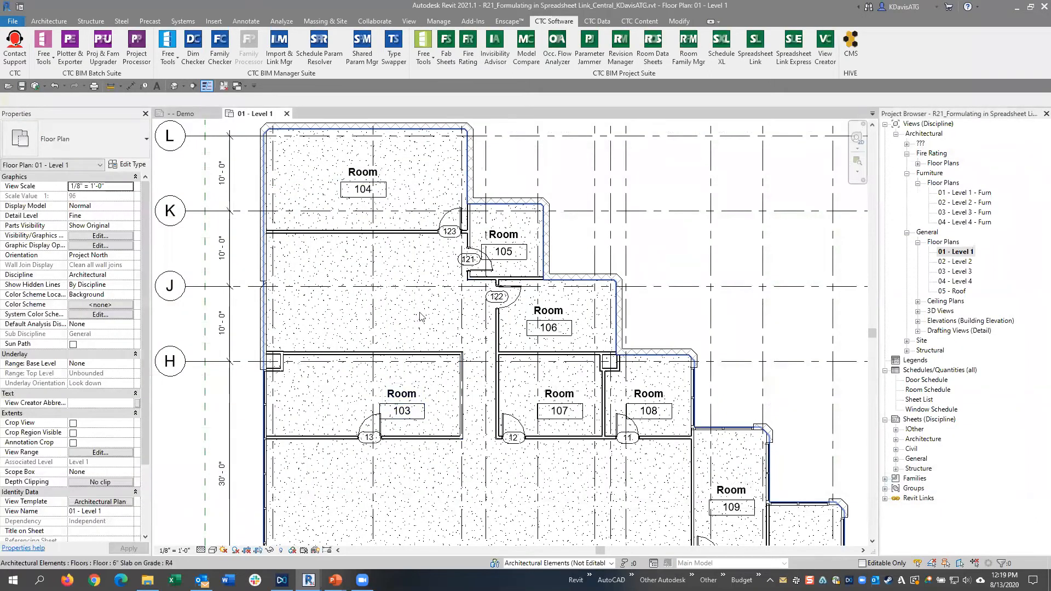
Select the host room of the 103 tag on the Level 1 plan and examine its Occupancy property
{"action": "scroll", "coordinate": [482, 382], "scroll_direction": "down", "scroll_amount": 2}
{"action": "middle_click_drag", "start_coordinate": [484, 298], "coordinate": [433, 146]}
{"action": "left_click", "coordinate": [396, 529]}
{"action": "scroll", "coordinate": [458, 315], "scroll_direction": "down", "scroll_amount": 3}
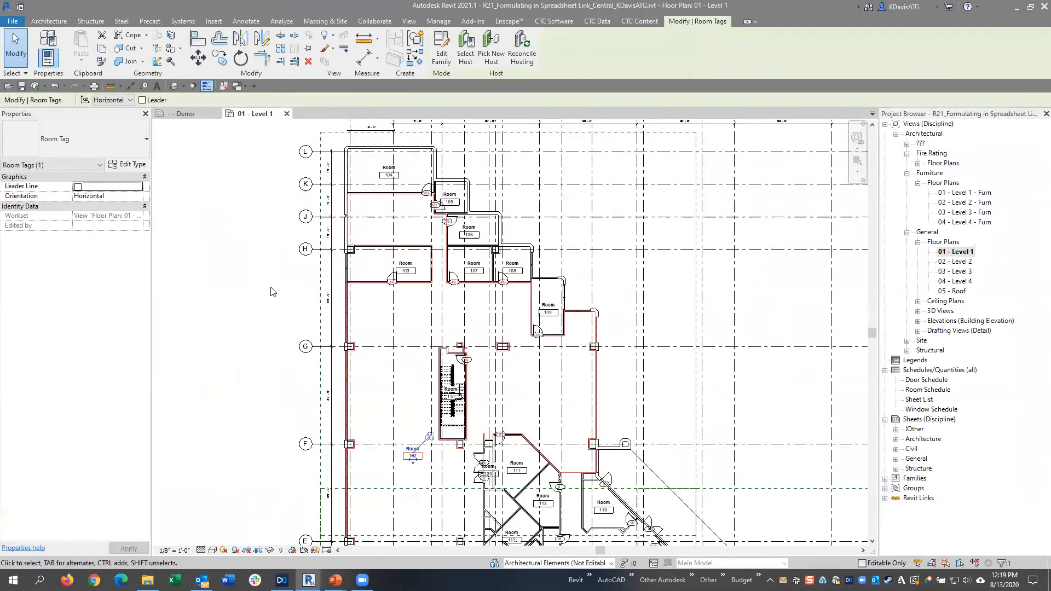
{"action": "left_click", "coordinate": [269, 291]}
{"action": "scroll", "coordinate": [405, 260], "scroll_direction": "up", "scroll_amount": 4}
{"action": "scroll", "coordinate": [406, 258], "scroll_direction": "up", "scroll_amount": 3}
{"action": "left_click", "coordinate": [404, 285]}
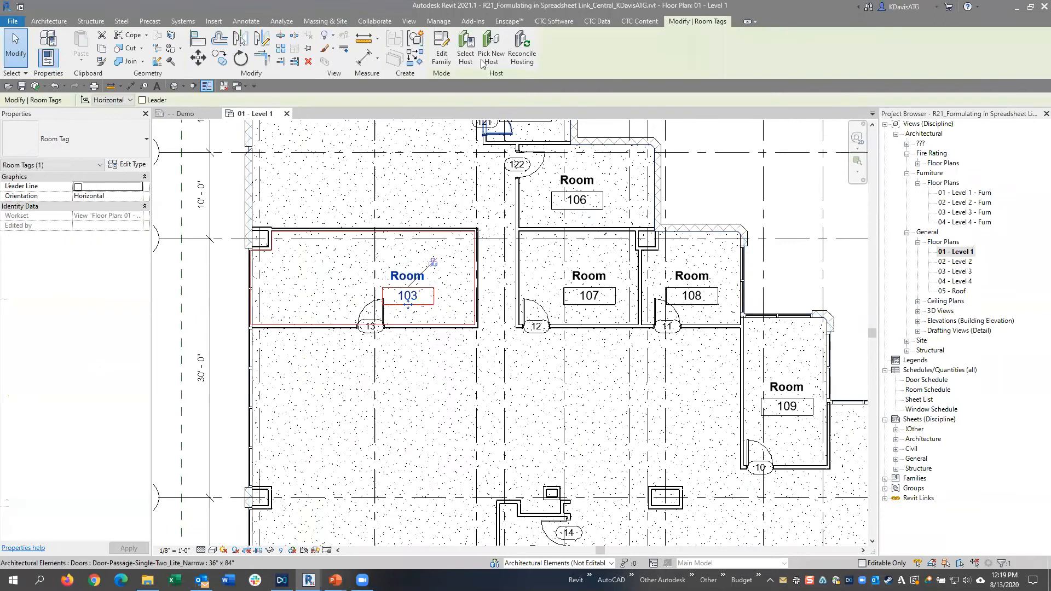
{"action": "left_click", "coordinate": [466, 48]}
{"action": "left_click", "coordinate": [95, 392]}
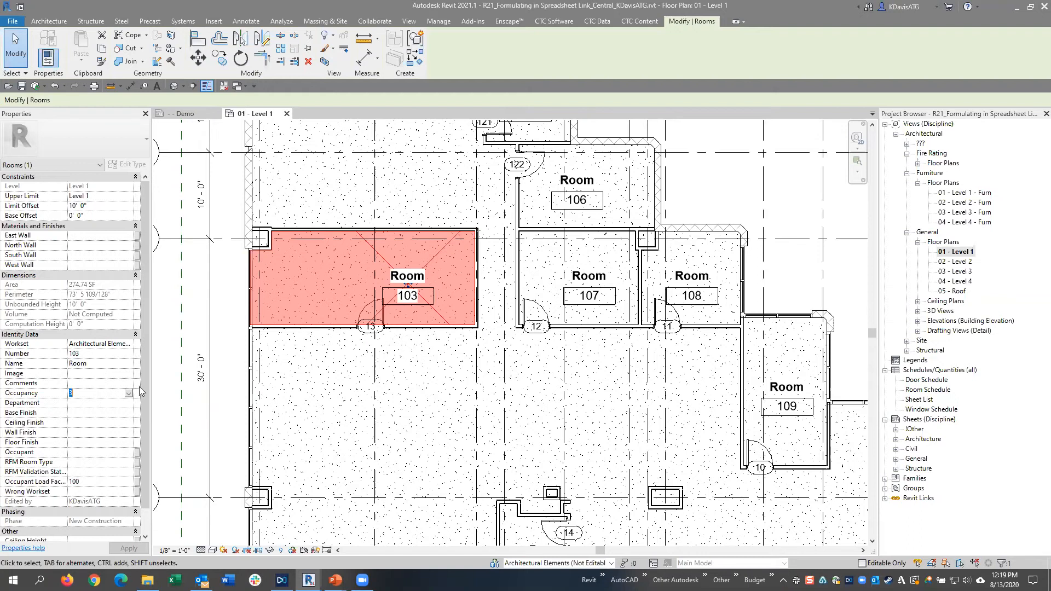
Switch to the PowerPoint presentation to review the Calculate Check slide, and return to Revit
{"action": "mouse_move", "coordinate": [336, 580]}
{"action": "left_click", "coordinate": [341, 542]}
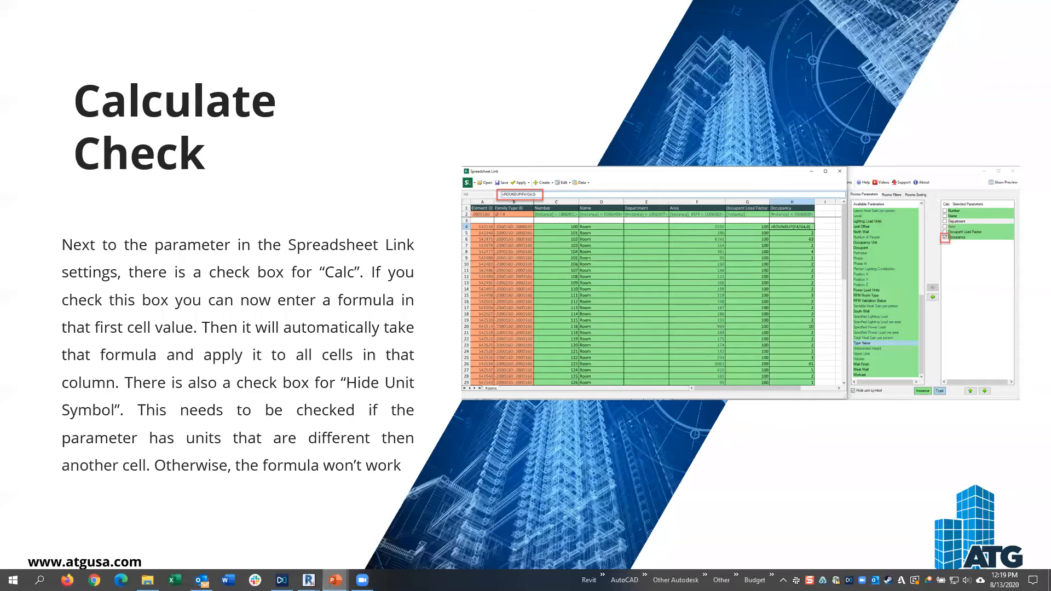
{"action": "key", "text": "Right"}
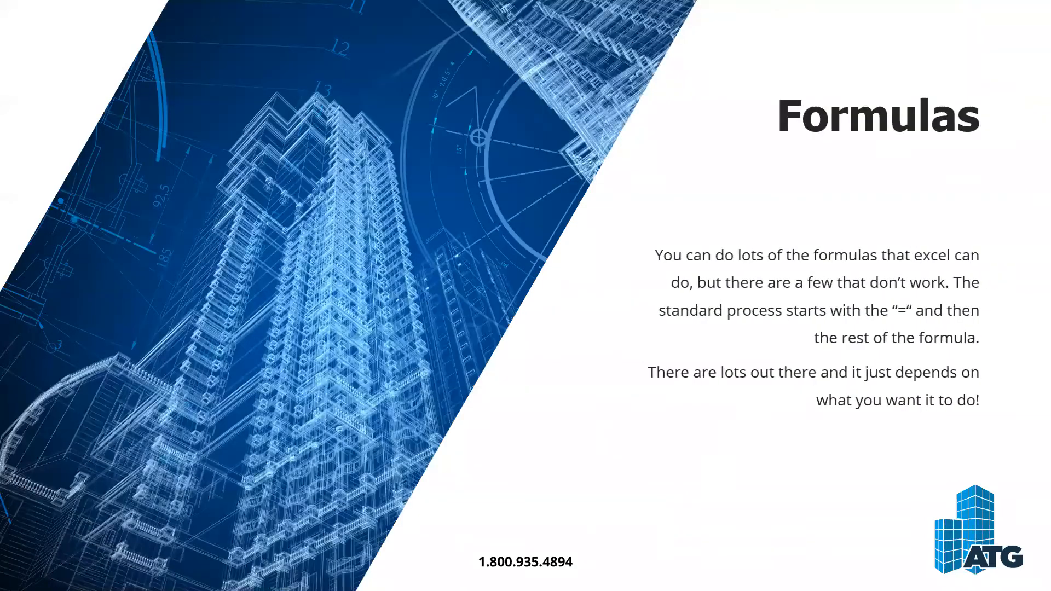
{"action": "key", "text": "Left"}
{"action": "key", "text": "Left"}
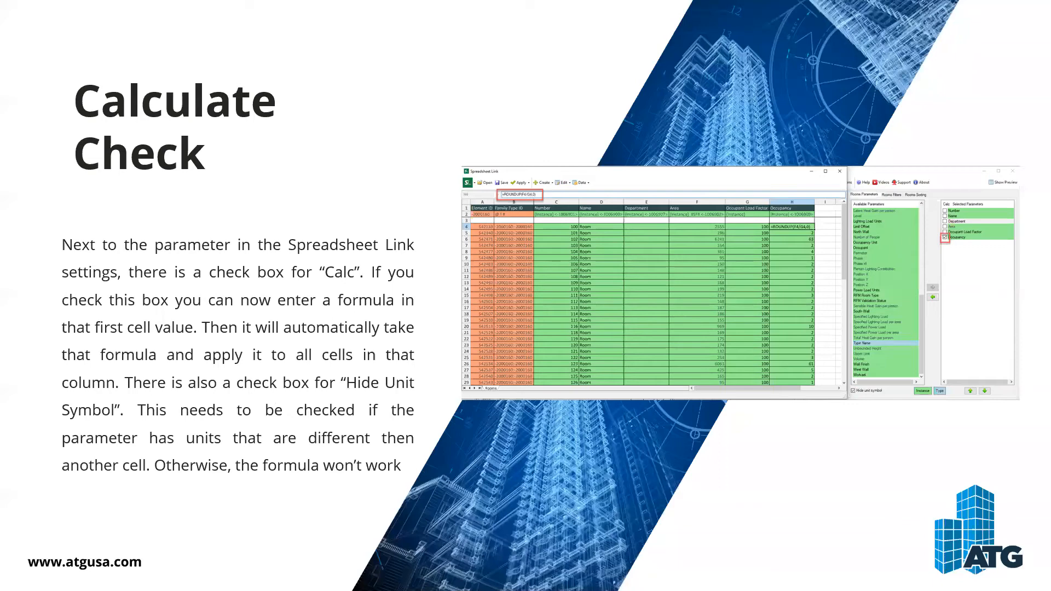
{"action": "key", "text": "alt+Tab"}
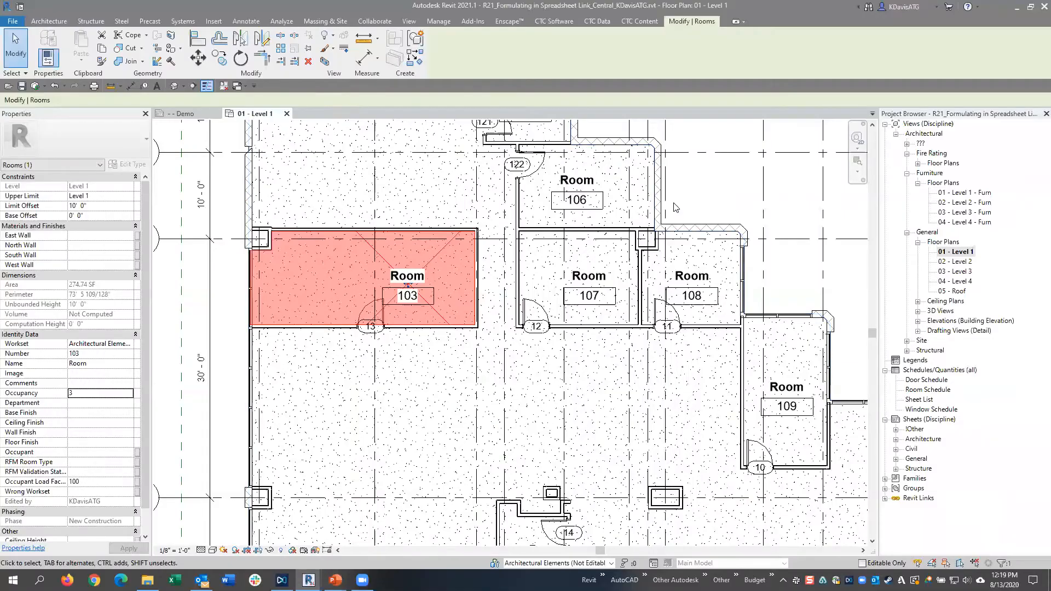
Clear the room selection, reopen Spreadsheet Link and add Rooms to the selected categories
{"action": "left_click", "coordinate": [701, 200]}
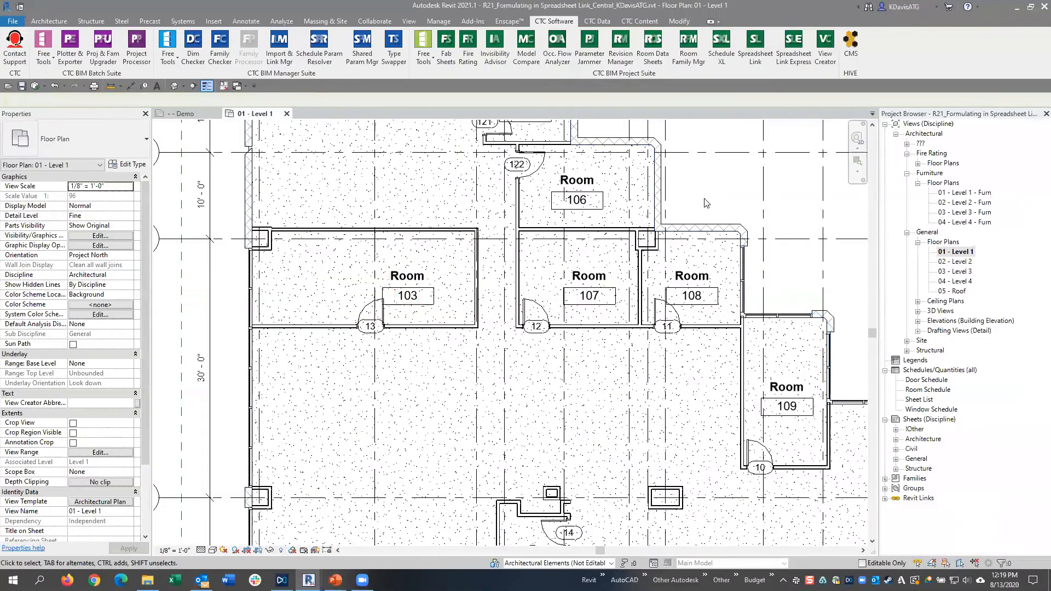
{"action": "left_click", "coordinate": [766, 63]}
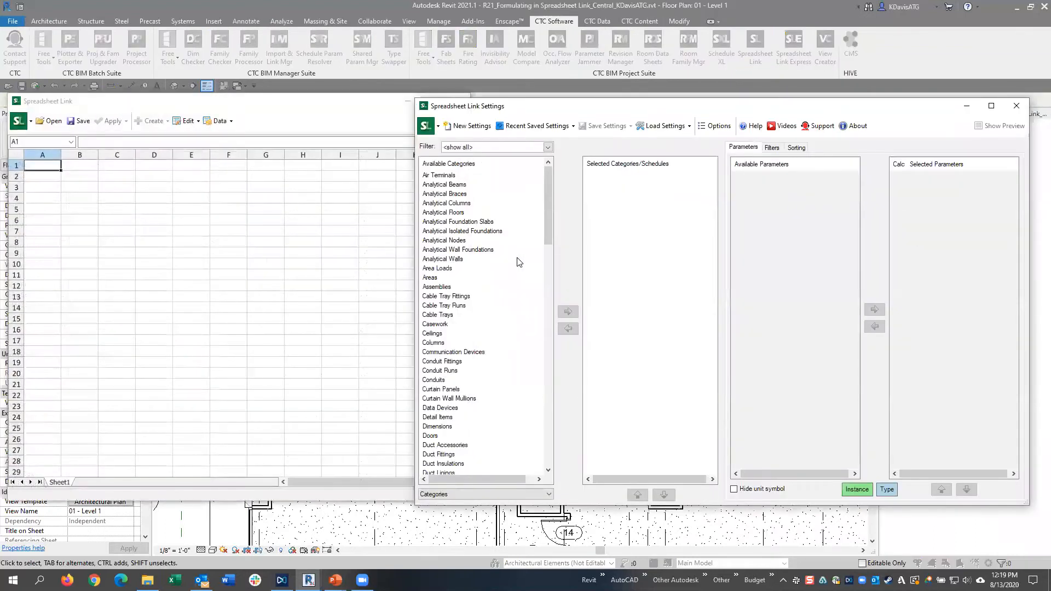
{"action": "left_click", "coordinate": [456, 214]}
{"action": "type", "text": "room"}
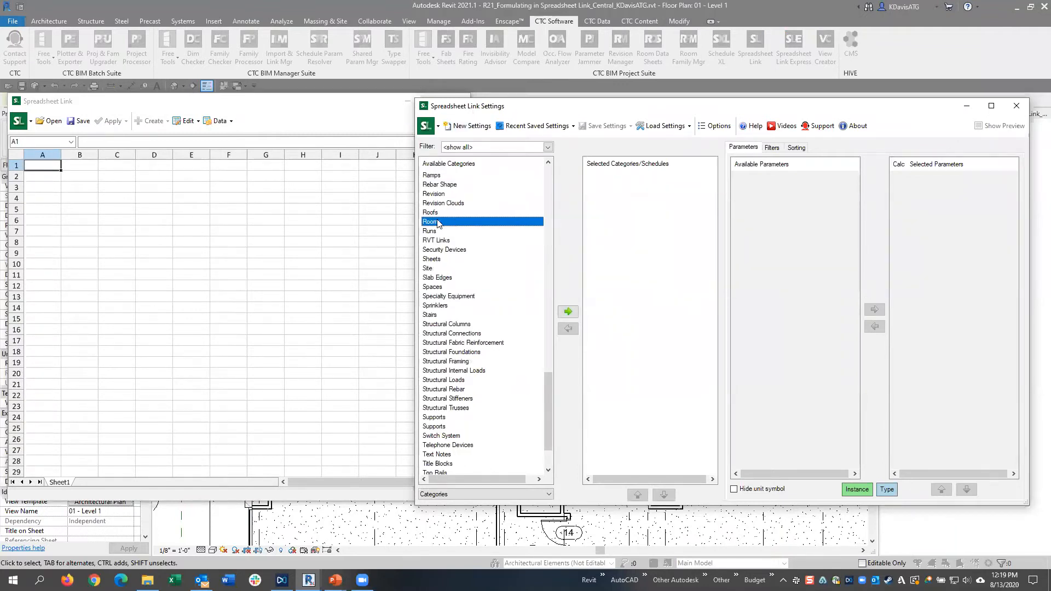
{"action": "double_click", "coordinate": [456, 225]}
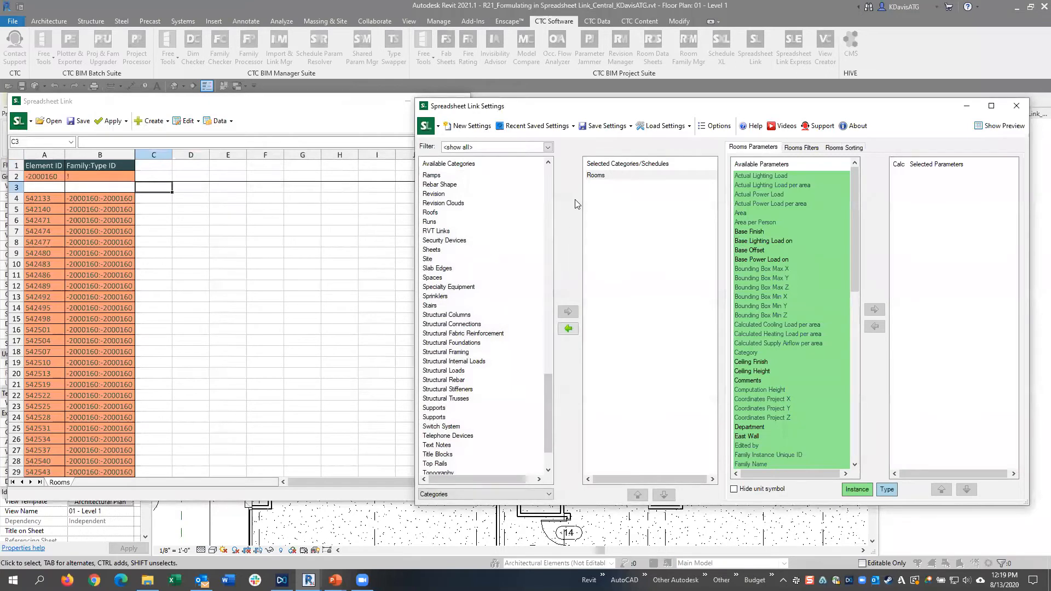
Add the Area, Occupant Load Factor and Occupancy parameters, hide unit symbols and mark Occupancy as calculated
{"action": "double_click", "coordinate": [742, 213]}
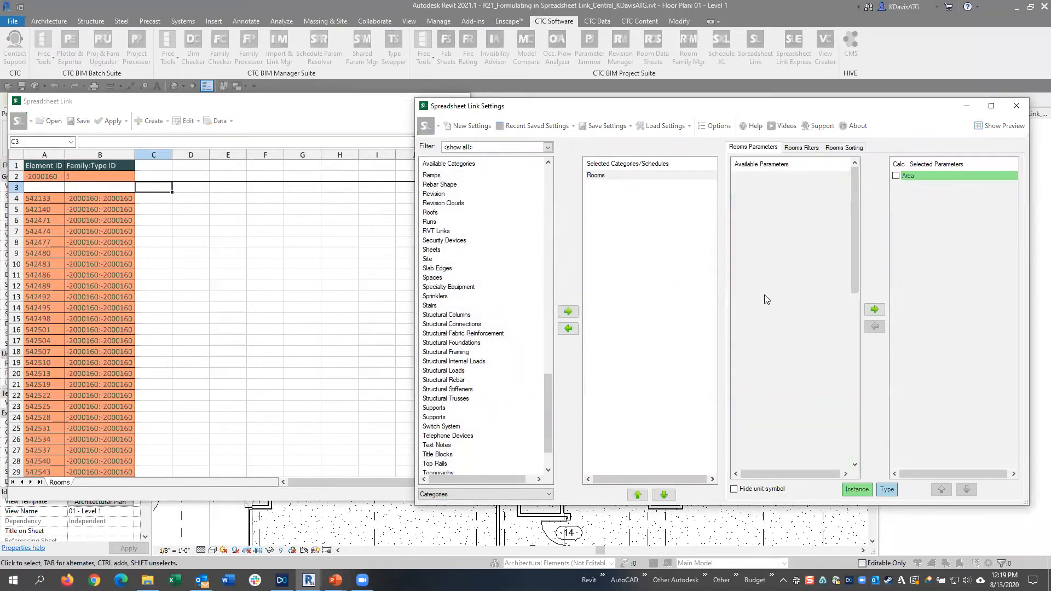
{"action": "left_click", "coordinate": [600, 177]}
{"action": "scroll", "coordinate": [812, 318], "scroll_direction": "down", "scroll_amount": 6}
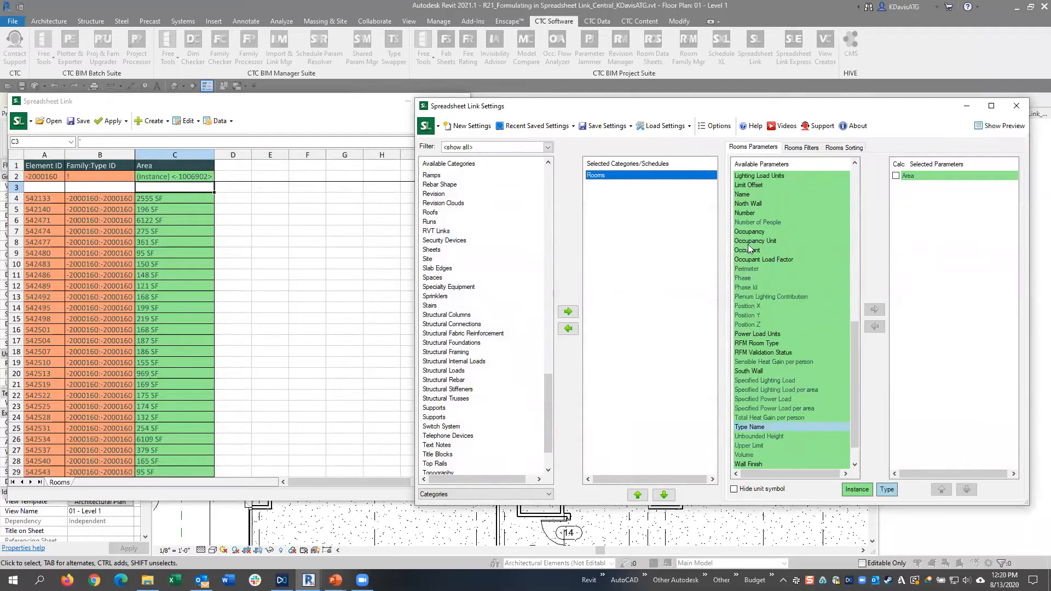
{"action": "double_click", "coordinate": [757, 259]}
{"action": "left_click", "coordinate": [757, 234]}
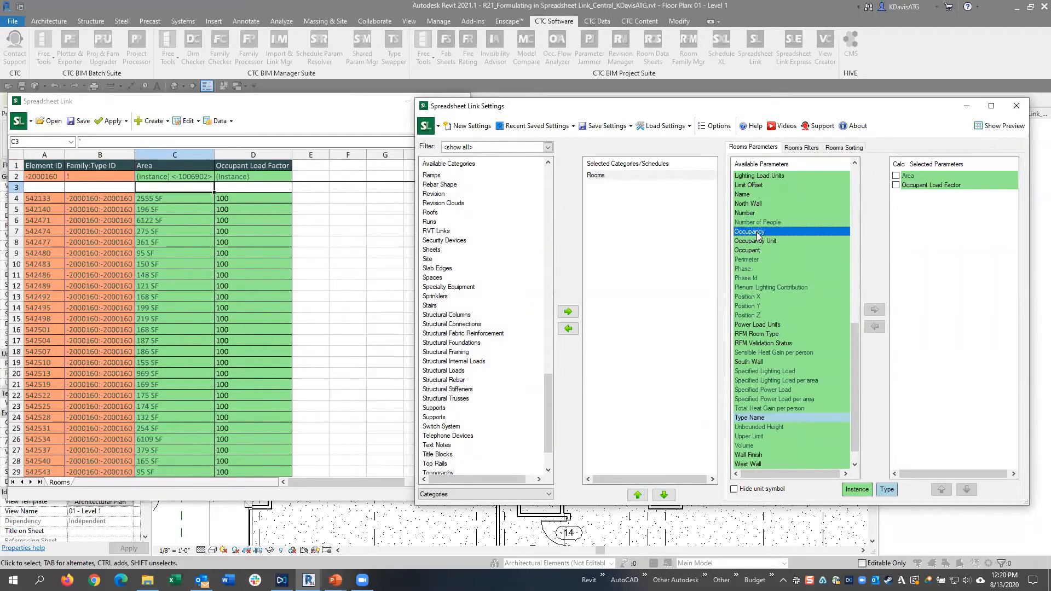
{"action": "double_click", "coordinate": [758, 232]}
{"action": "left_click", "coordinate": [771, 493]}
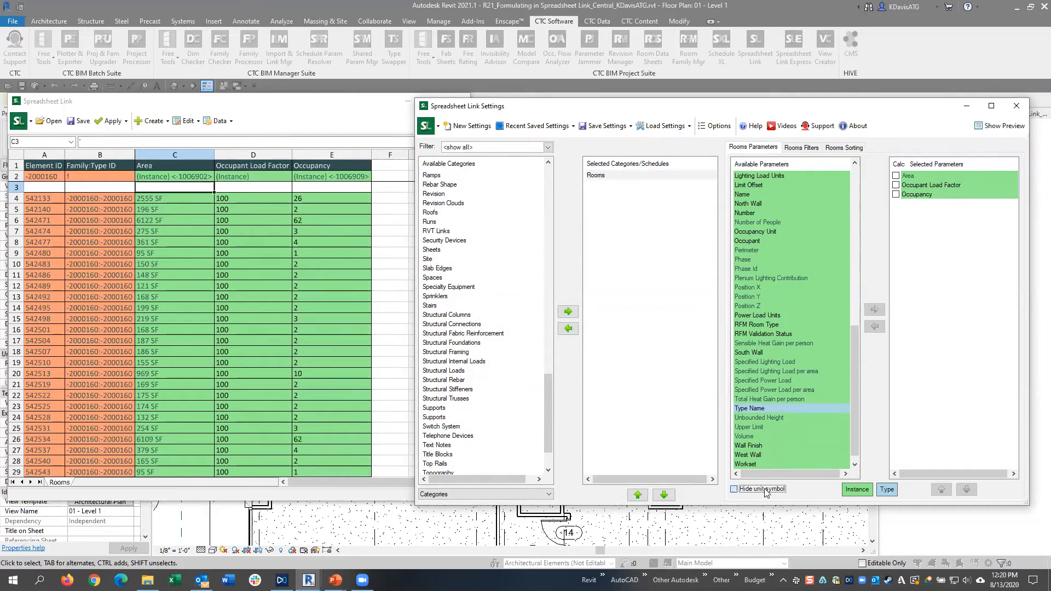
{"action": "left_click", "coordinate": [896, 194]}
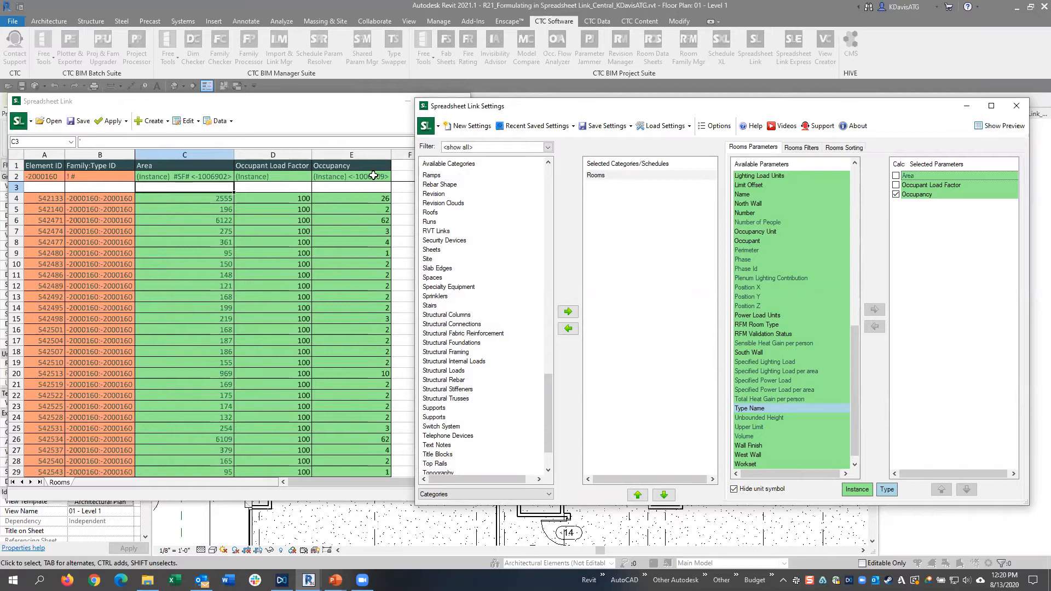
Enter =roundup(C4/D4,0) in E4 as the Occupancy formula and review the formula text
{"action": "left_click", "coordinate": [361, 197]}
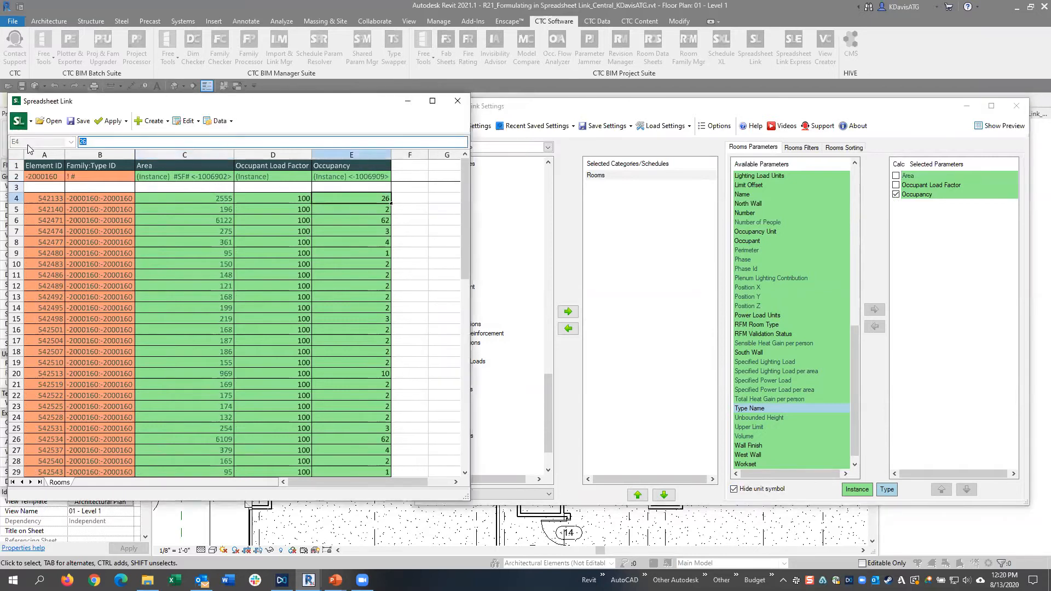
{"action": "type", "text": "=roundup("}
{"action": "left_click", "coordinate": [202, 195]}
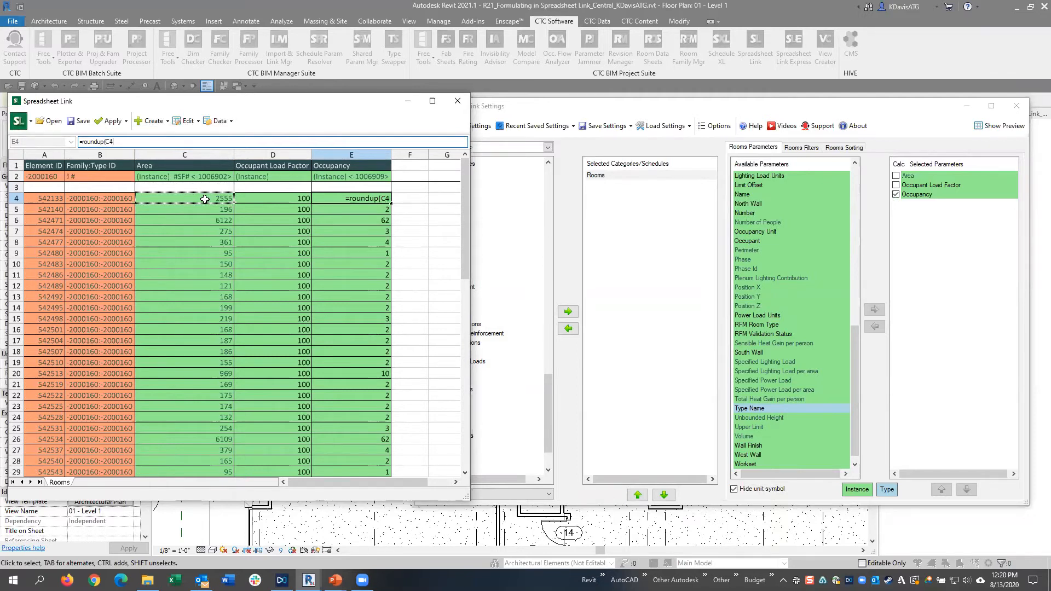
{"action": "type", "text": "/"}
{"action": "left_click", "coordinate": [254, 199]}
{"action": "type", "text": ",o"}
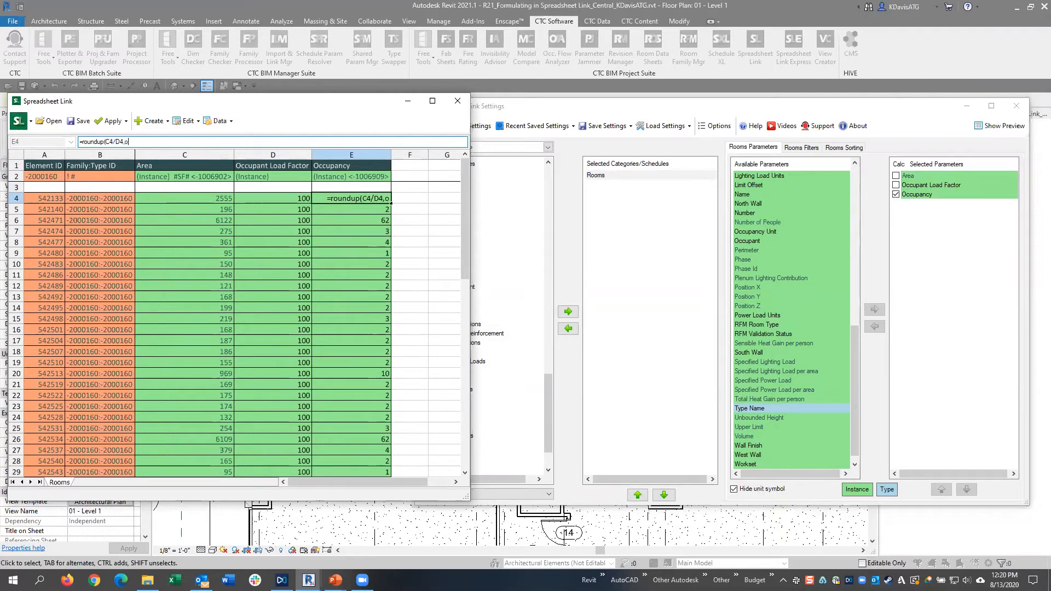
{"action": "key", "text": "BackSpace"}
{"action": "type", "text": "0)"}
{"action": "key", "text": "Return"}
{"action": "left_click", "coordinate": [367, 198]}
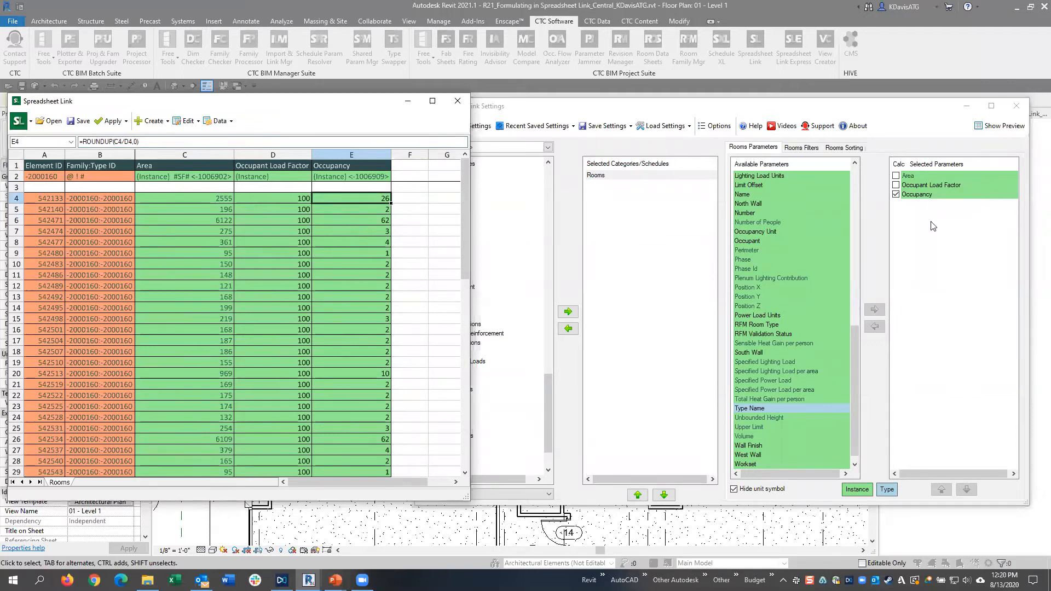
{"action": "left_click", "coordinate": [281, 198]}
{"action": "left_click", "coordinate": [355, 200]}
{"action": "left_click_drag", "start_coordinate": [146, 143], "coordinate": [73, 142]}
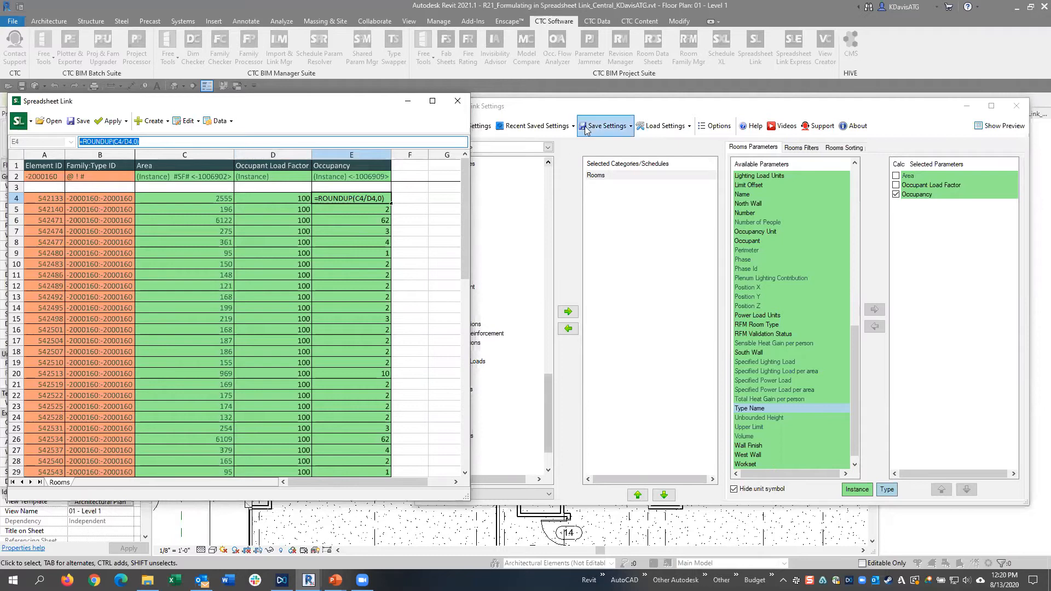
Start saving the Spreadsheet Link settings to a file and browse to D:\Webinar\200813 - Formulating in Spreadsheet Link\Saved Settings
{"action": "left_click", "coordinate": [570, 109]}
{"action": "left_click_drag", "start_coordinate": [506, 110], "coordinate": [500, 107]}
{"action": "left_click", "coordinate": [611, 135]}
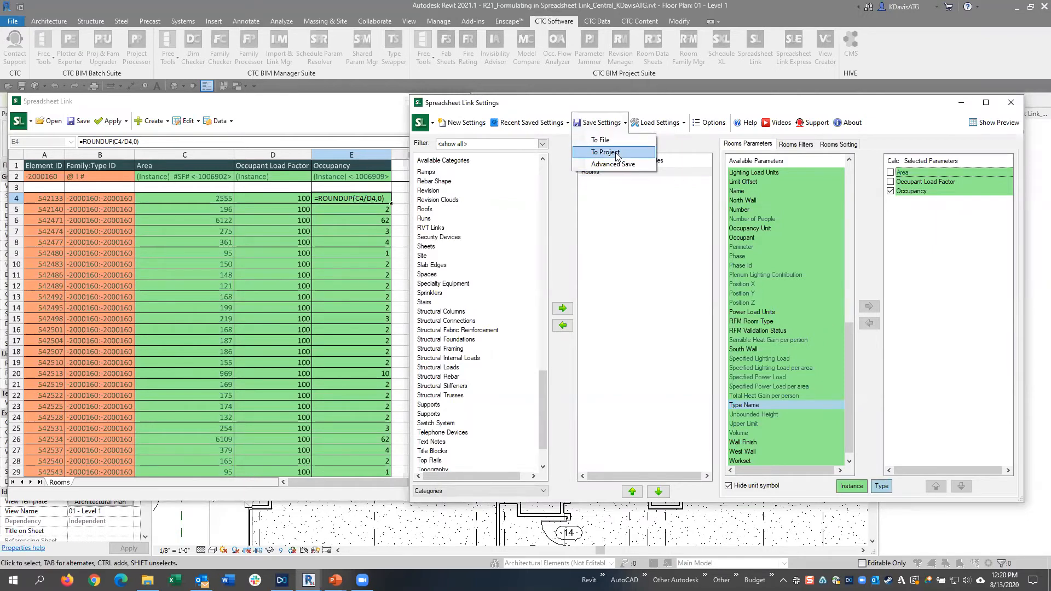
{"action": "left_click", "coordinate": [617, 143]}
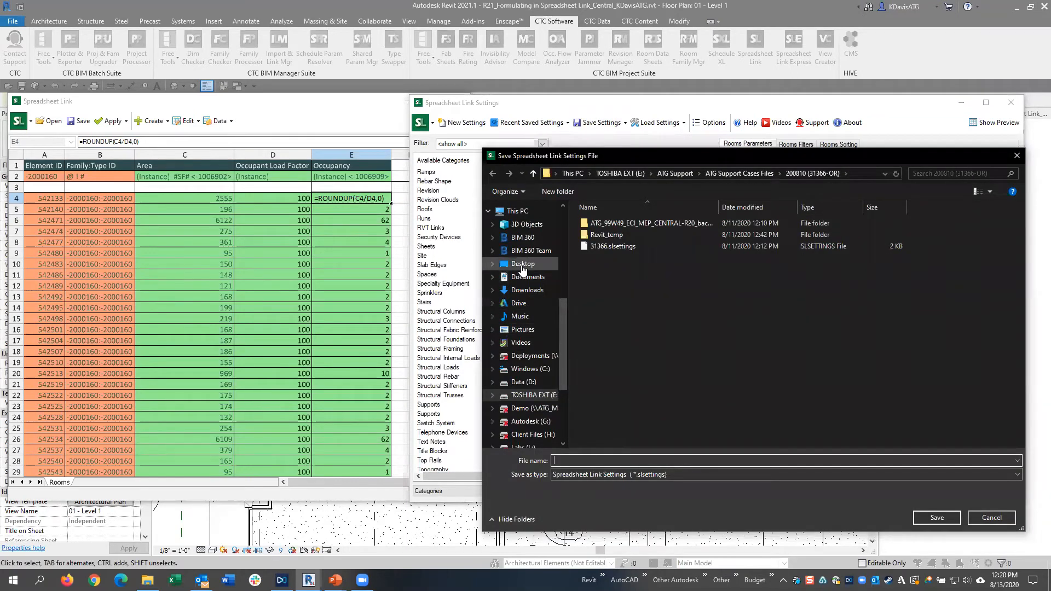
{"action": "left_click", "coordinate": [522, 264]}
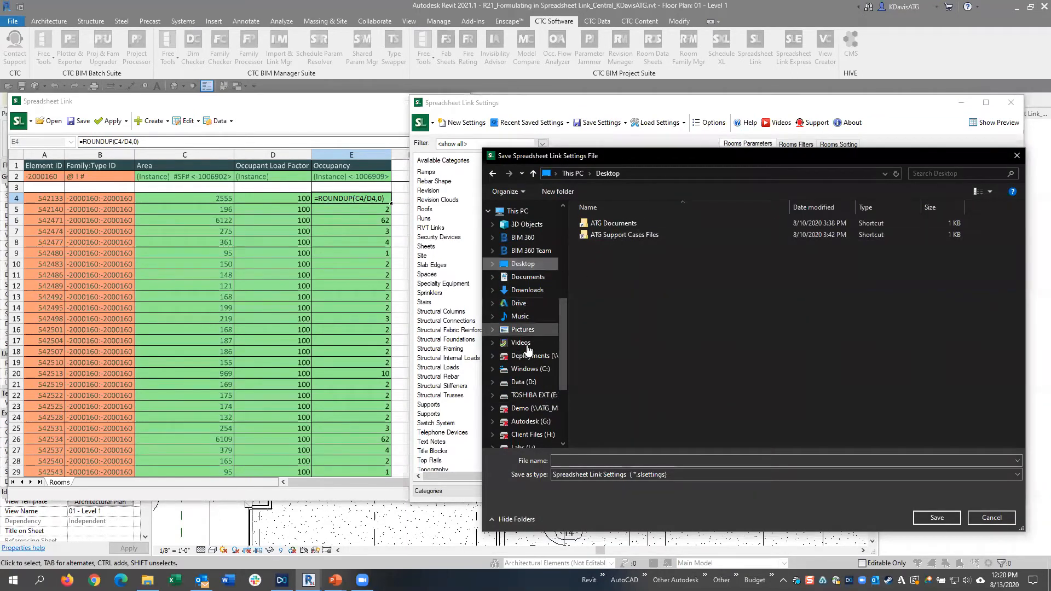
{"action": "left_click", "coordinate": [524, 382]}
{"action": "double_click", "coordinate": [609, 327]}
{"action": "double_click", "coordinate": [619, 268]}
{"action": "double_click", "coordinate": [623, 258]}
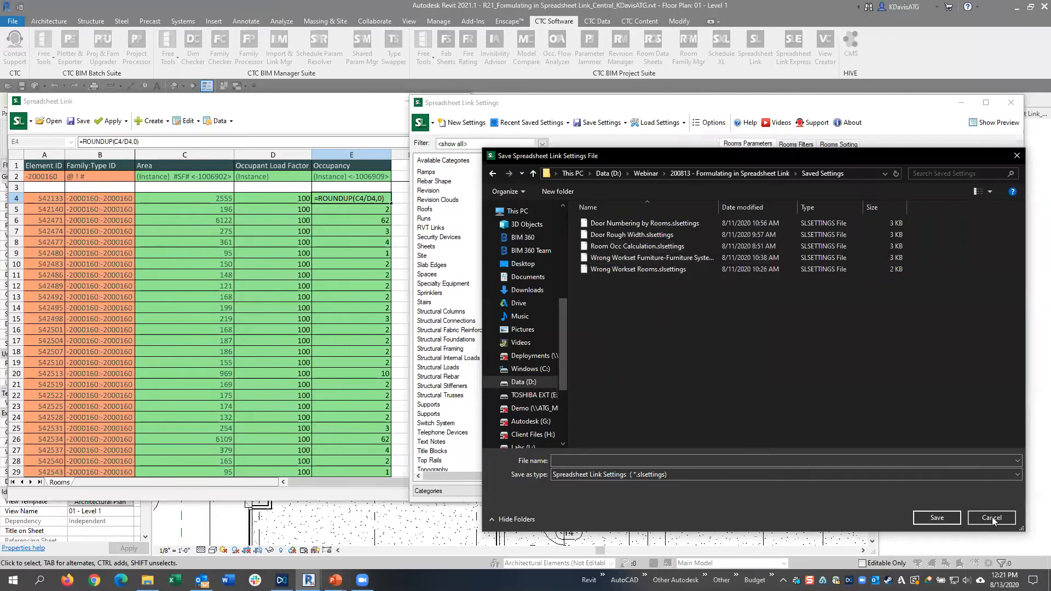
Save the settings file under the name Room Occ, acknowledge the save and leave editing of cell E4
{"action": "left_click", "coordinate": [791, 462]}
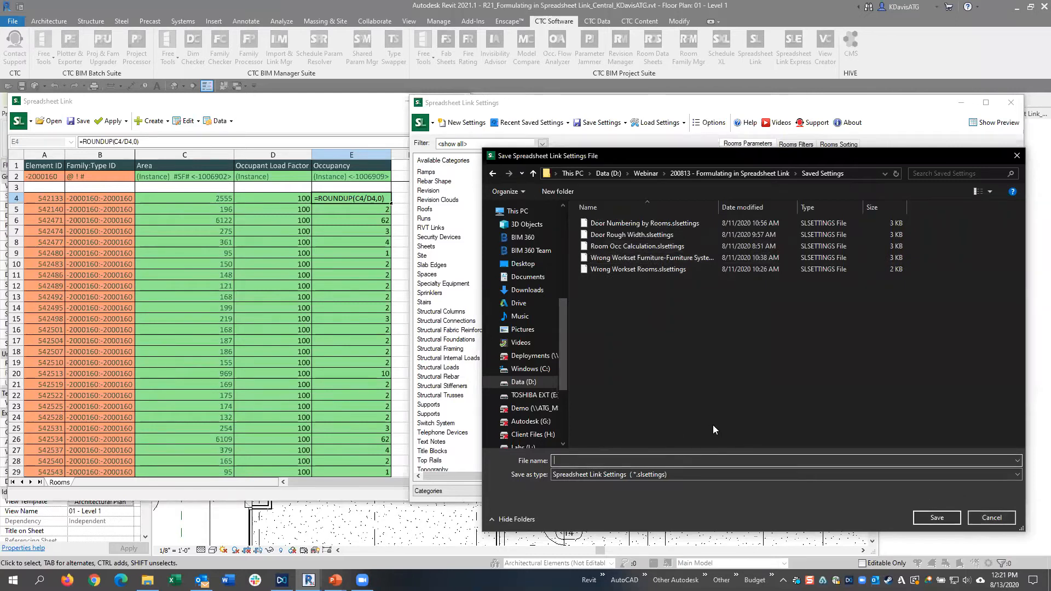
{"action": "type", "text": "Room"}
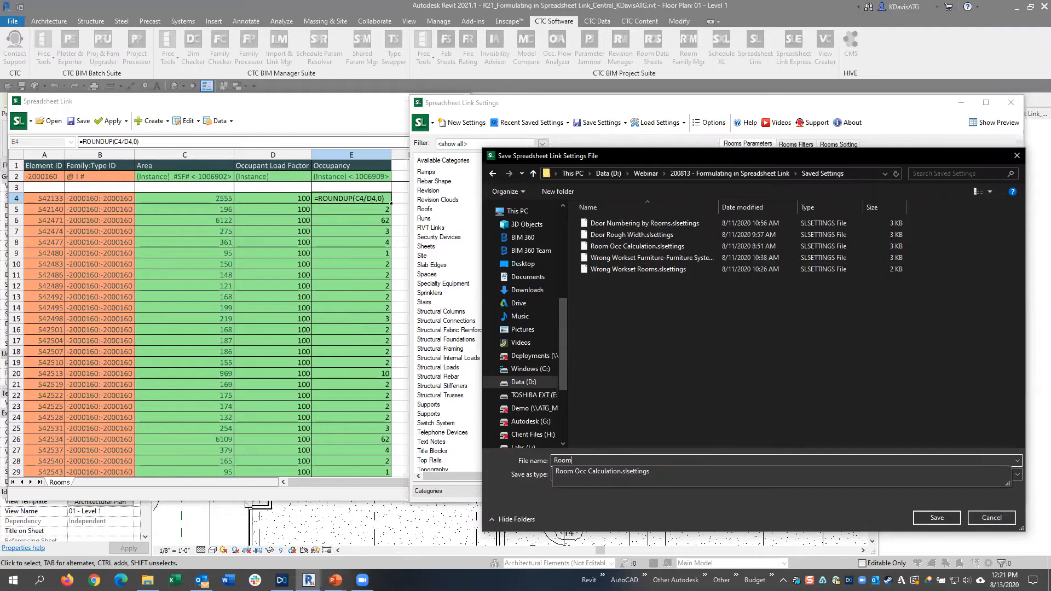
{"action": "type", "text": " Occ"}
{"action": "key", "text": "Down"}
{"action": "key", "text": "Return"}
{"action": "left_click", "coordinate": [930, 515]}
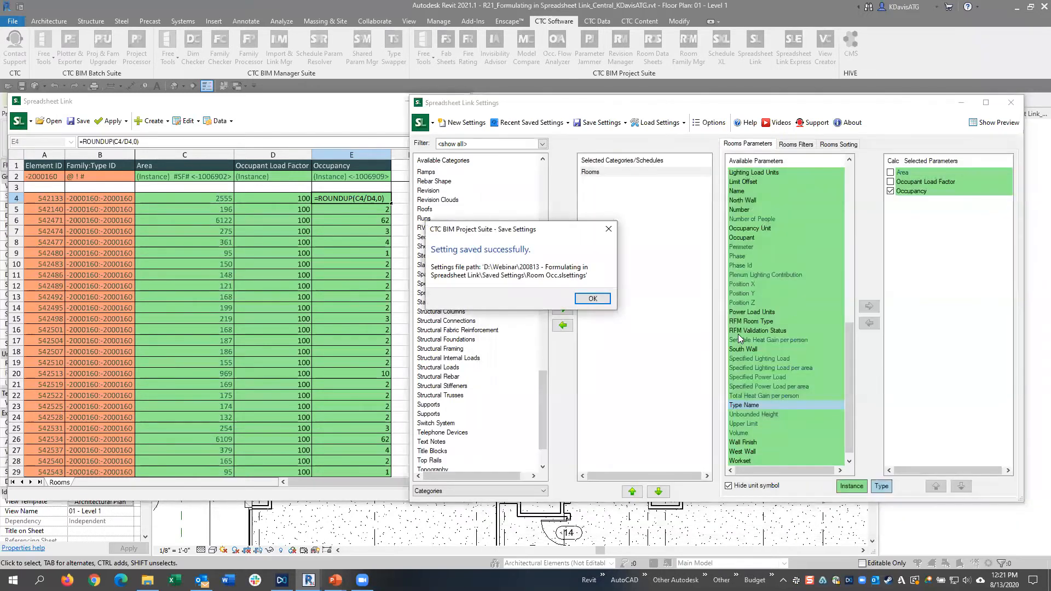
{"action": "left_click", "coordinate": [600, 301]}
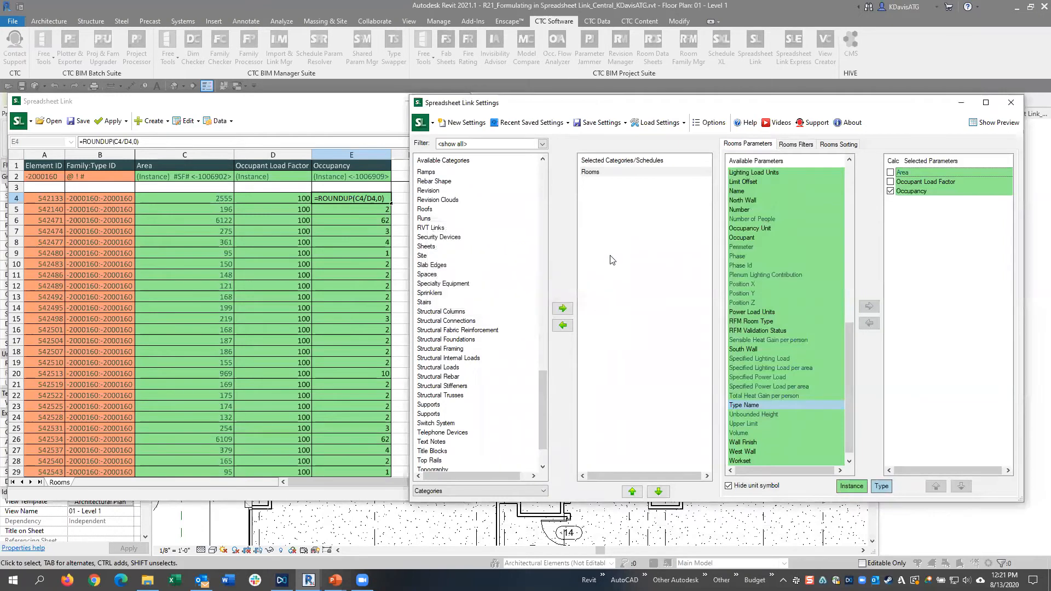
{"action": "left_click", "coordinate": [295, 264]}
{"action": "left_click", "coordinate": [630, 219]}
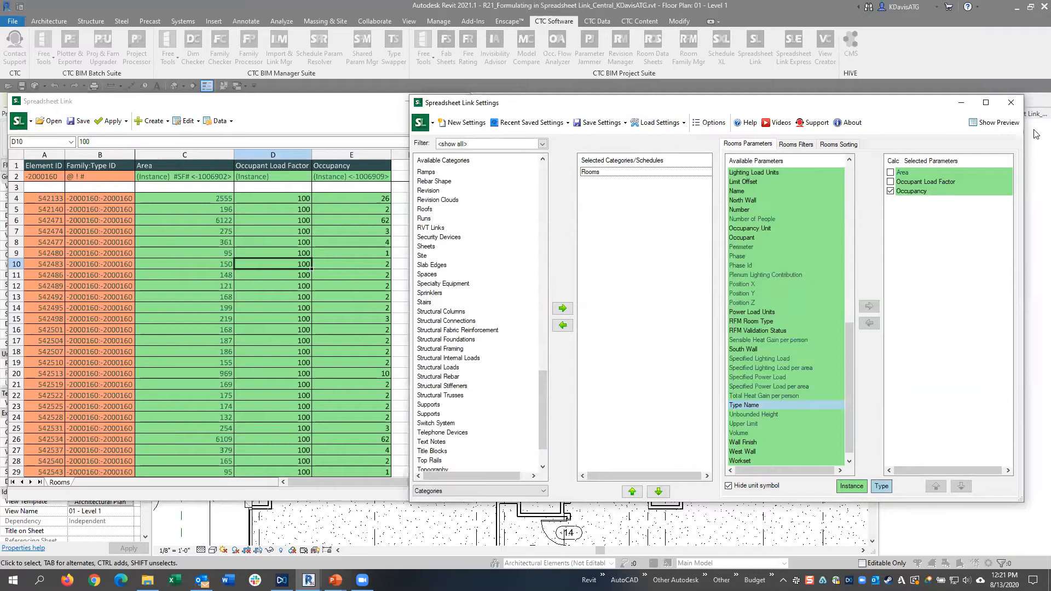
Close Spreadsheet Link without saving the settings again and reopen it with an empty sheet
{"action": "left_click", "coordinate": [1011, 103]}
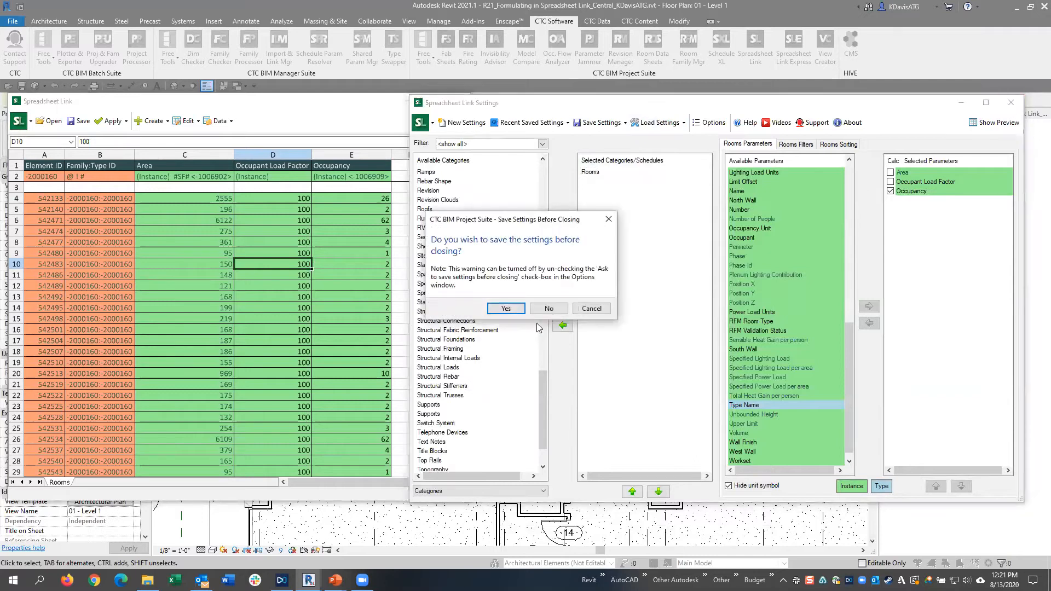
{"action": "left_click", "coordinate": [551, 307]}
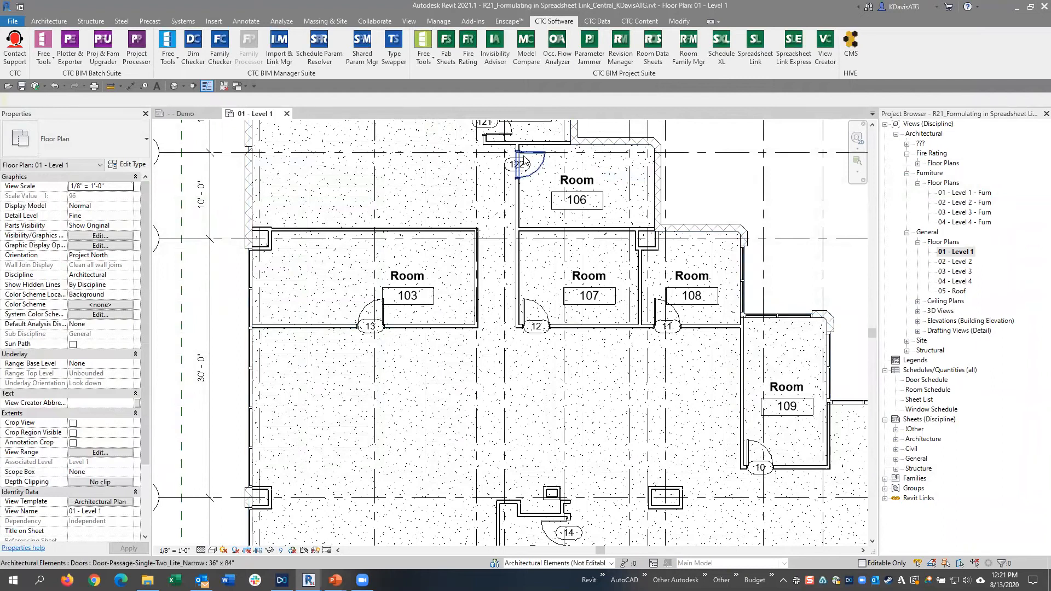
{"action": "left_click", "coordinate": [755, 47]}
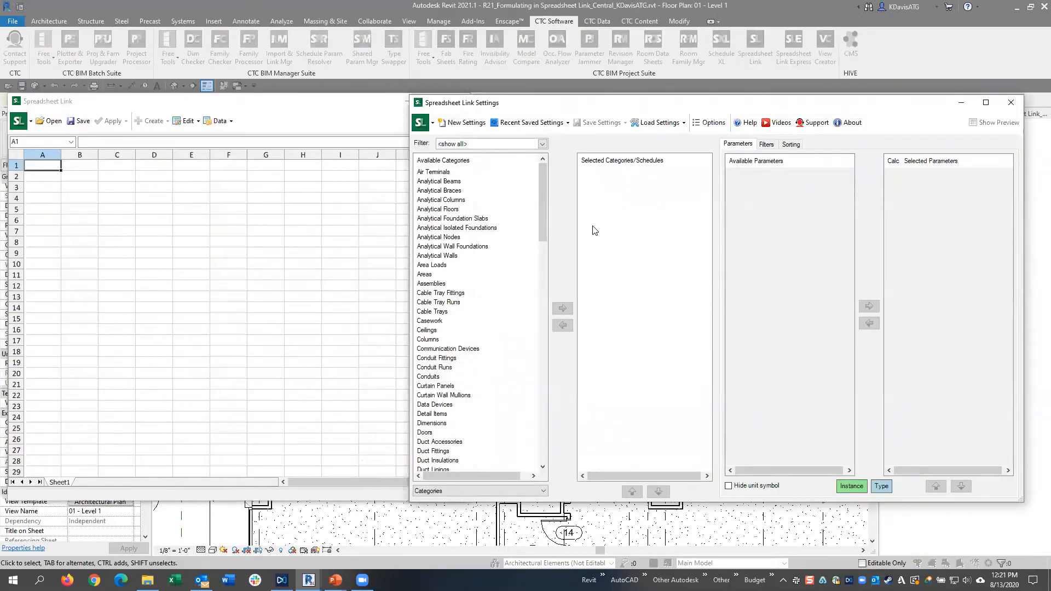
Load the saved settings file Room Occ Calculation.slsettings
{"action": "left_click", "coordinate": [666, 126]}
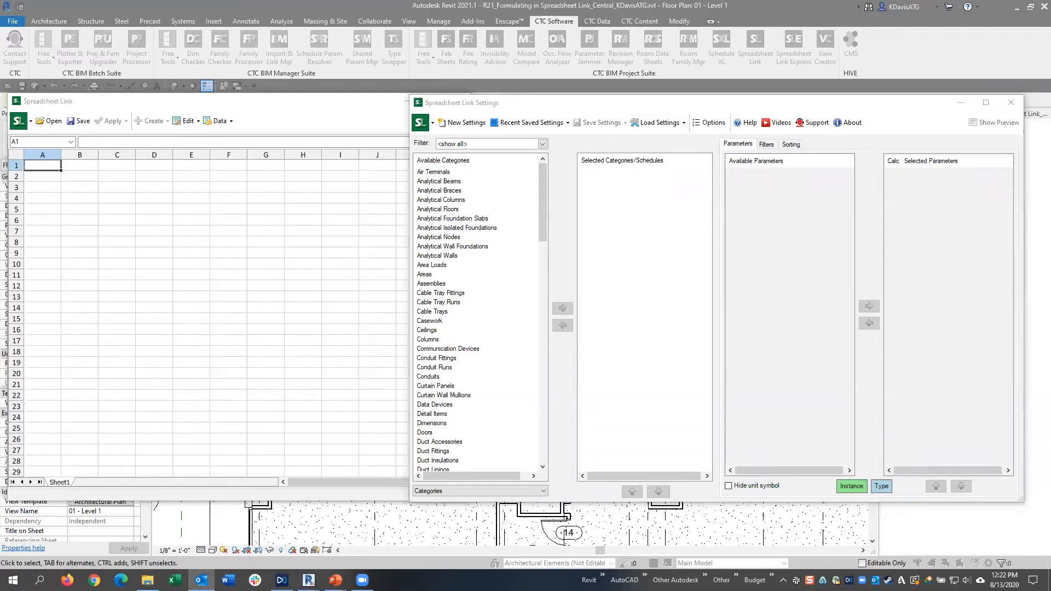
{"action": "left_click", "coordinate": [578, 107]}
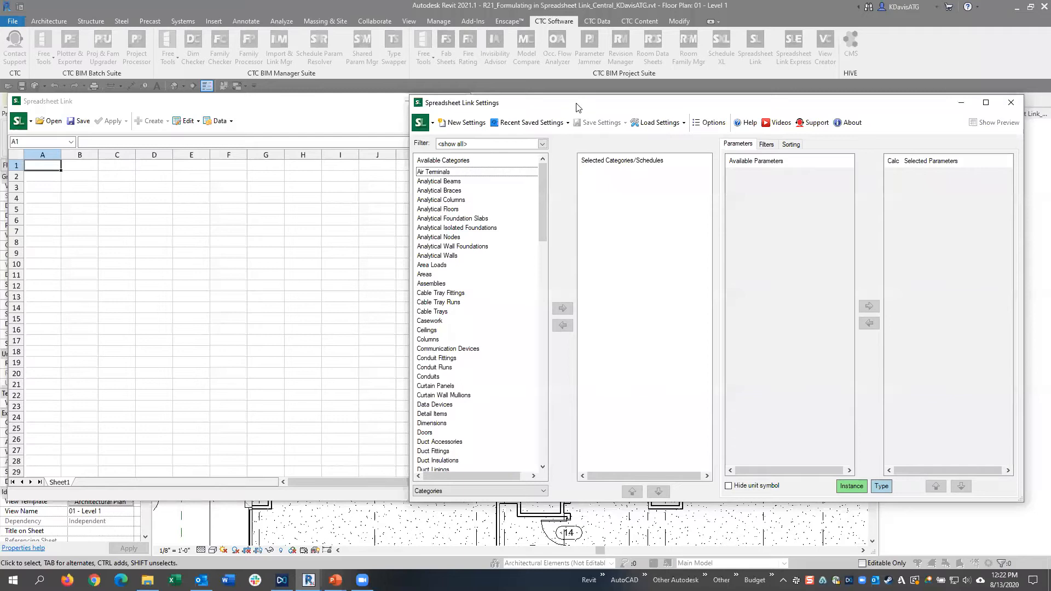
{"action": "left_click", "coordinate": [655, 134]}
{"action": "left_click", "coordinate": [663, 142]}
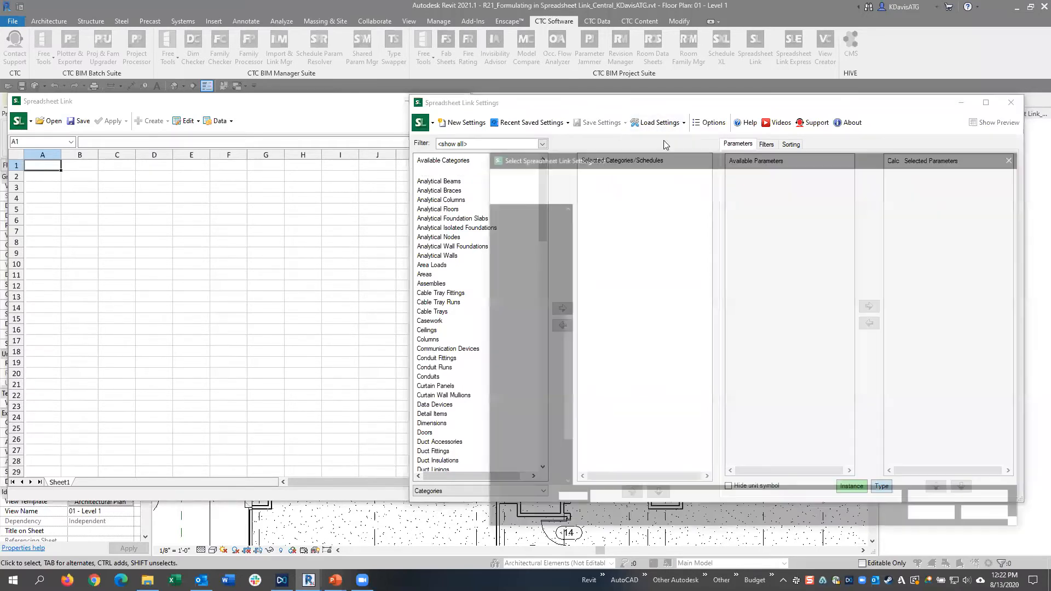
{"action": "left_click", "coordinate": [638, 246]}
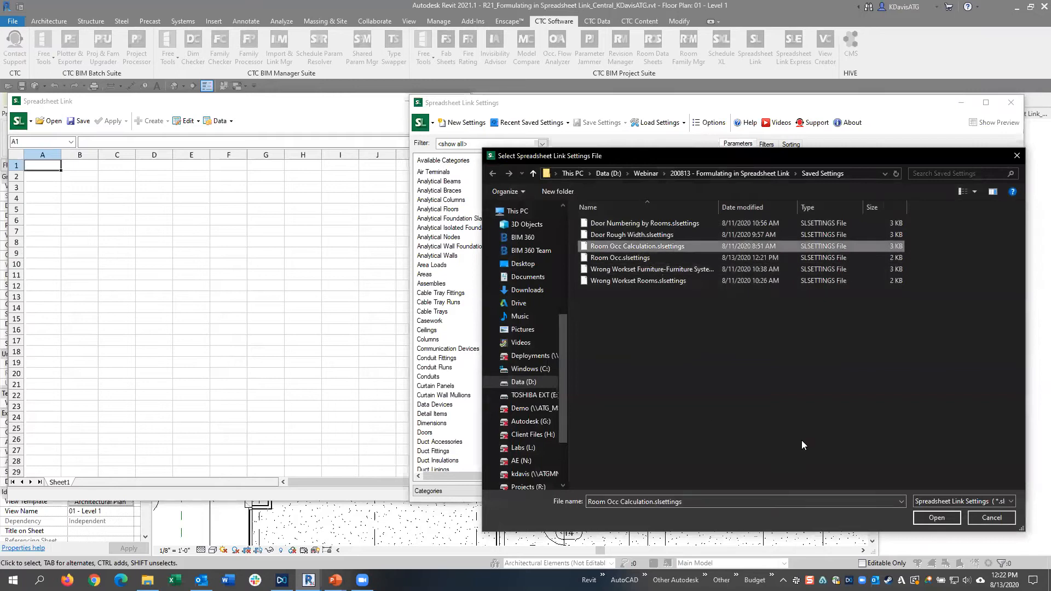
{"action": "left_click", "coordinate": [927, 517]}
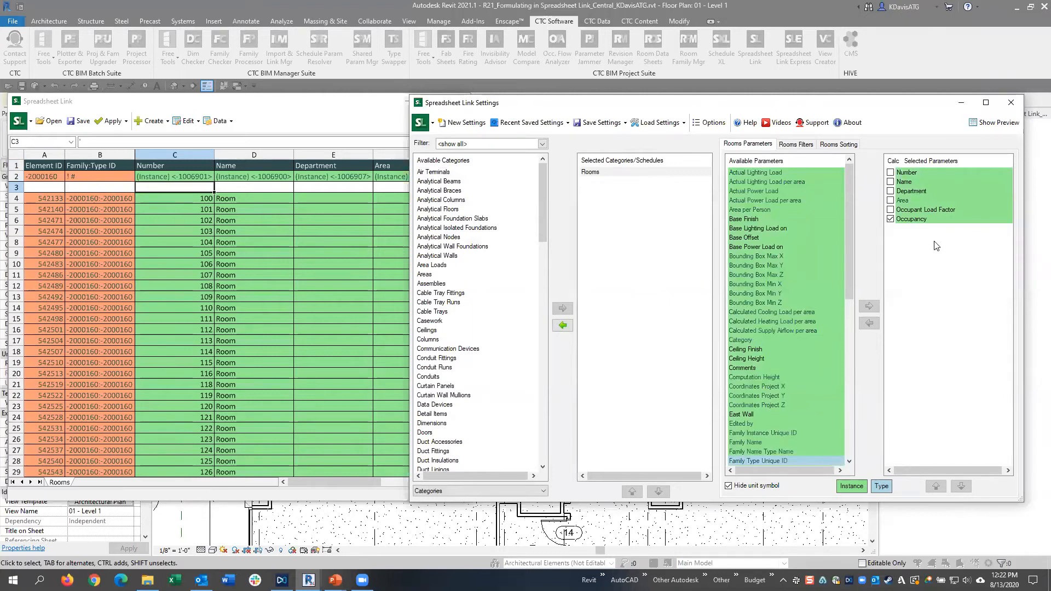
Bring the spreadsheet window to the front and widen it to fit the columns through Occupancy
{"action": "left_click", "coordinate": [346, 94]}
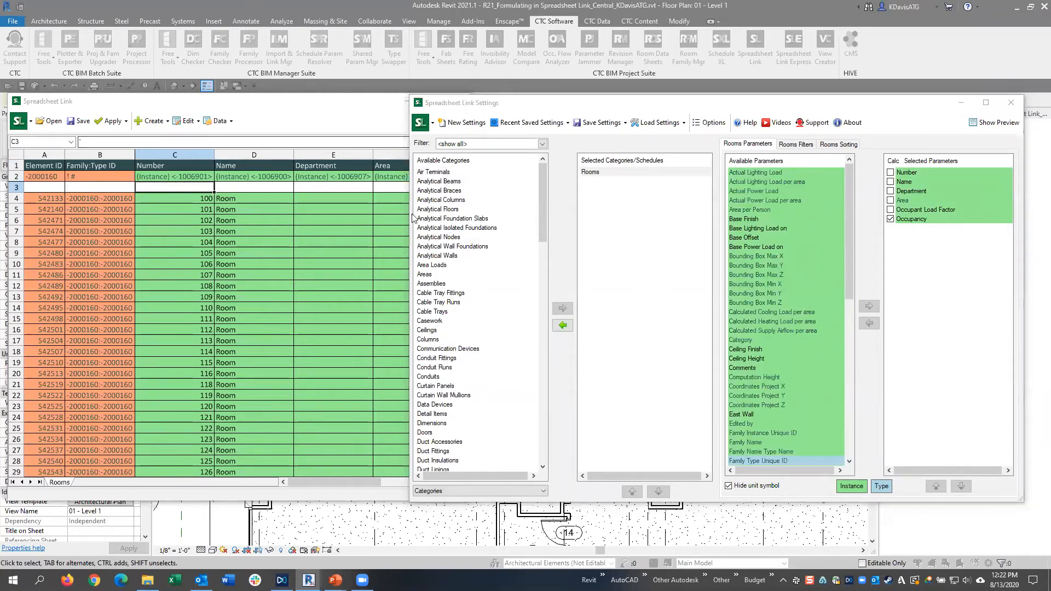
{"action": "left_click", "coordinate": [737, 103]}
{"action": "mouse_move", "coordinate": [309, 581]}
{"action": "left_click", "coordinate": [160, 535]}
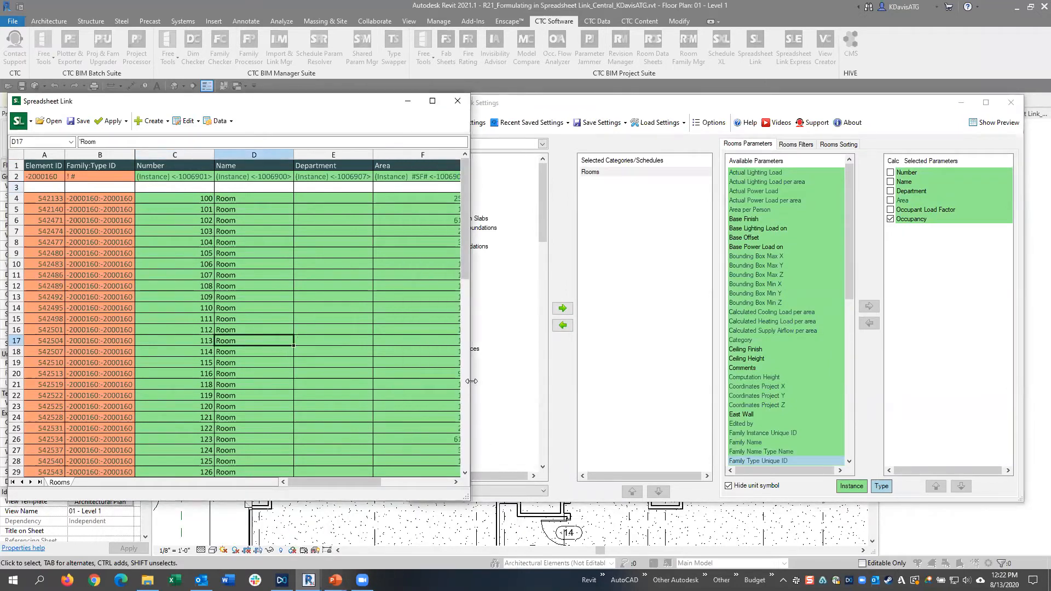
{"action": "left_click_drag", "start_coordinate": [471, 381], "coordinate": [721, 381]}
Examine the Occupancy formula in H4 and the Department, Name and Number cells of the first room row
{"action": "left_click", "coordinate": [596, 198]}
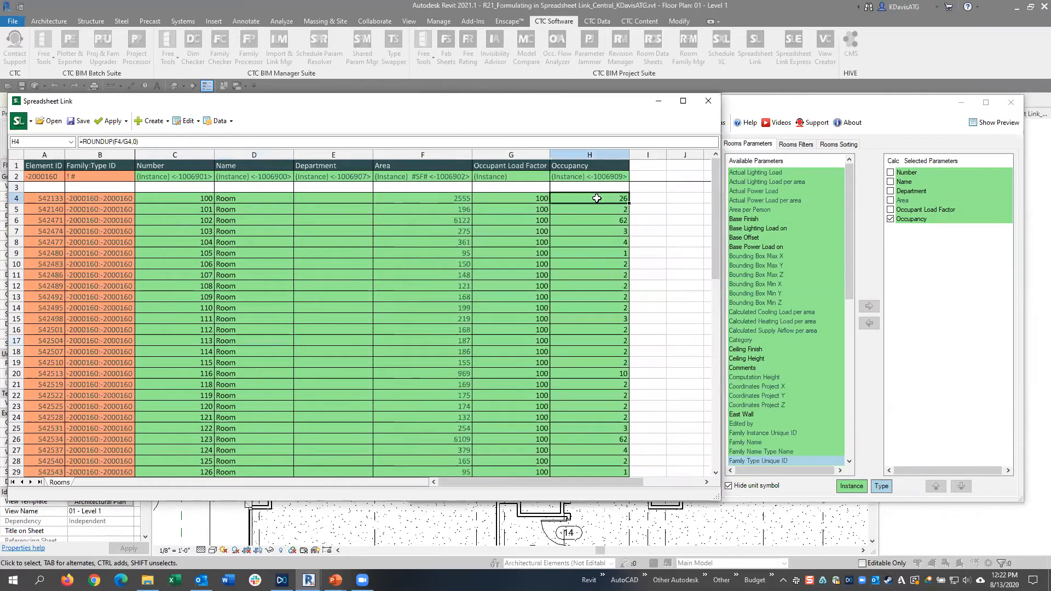
{"action": "left_click_drag", "start_coordinate": [142, 142], "coordinate": [79, 129]}
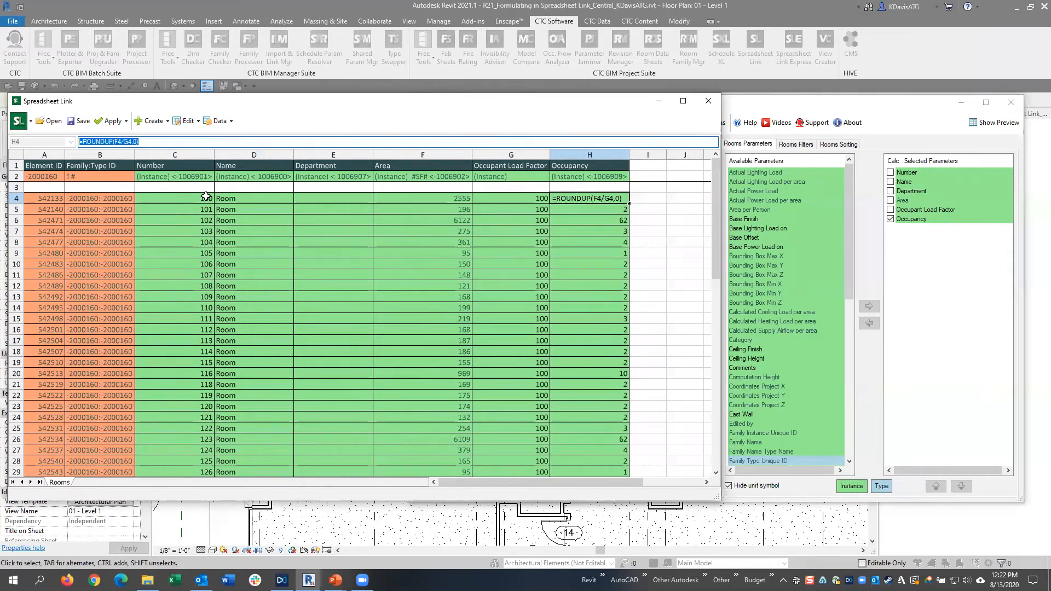
{"action": "left_click", "coordinate": [324, 166]}
{"action": "left_click", "coordinate": [333, 198]}
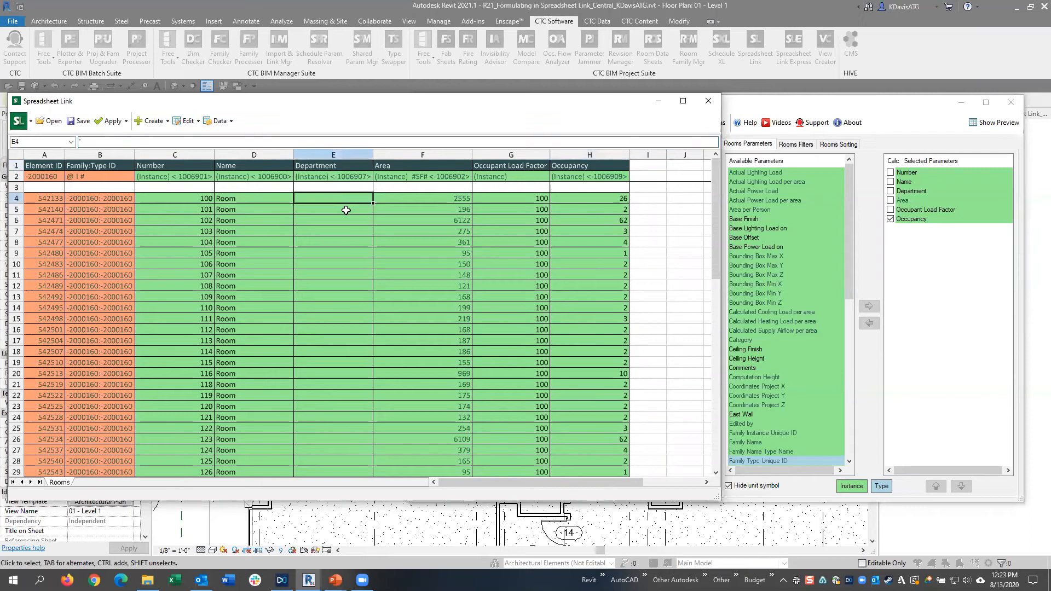
{"action": "left_click", "coordinate": [242, 198]}
{"action": "left_click", "coordinate": [189, 199]}
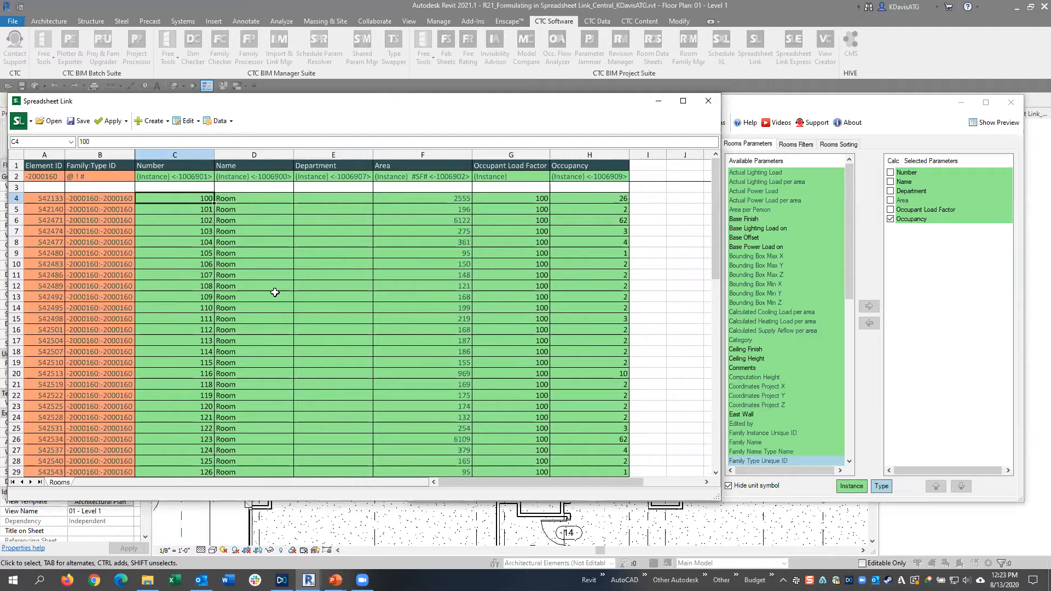
{"action": "left_click", "coordinate": [586, 204]}
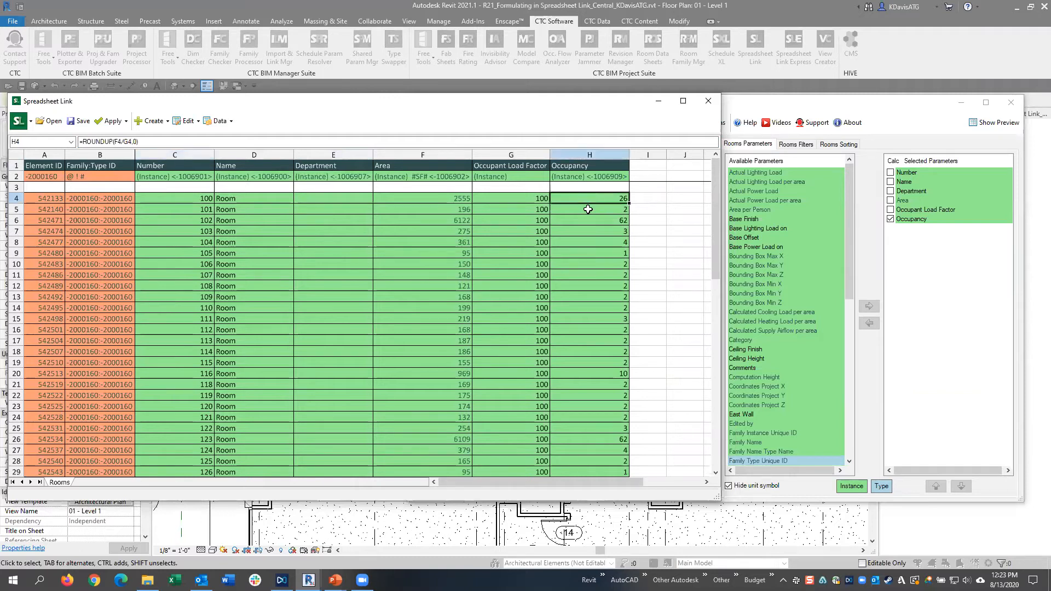
Fill in Office, Kitchen and Bathroom as the Department values in E4, E5 and E6
{"action": "left_click", "coordinate": [332, 198]}
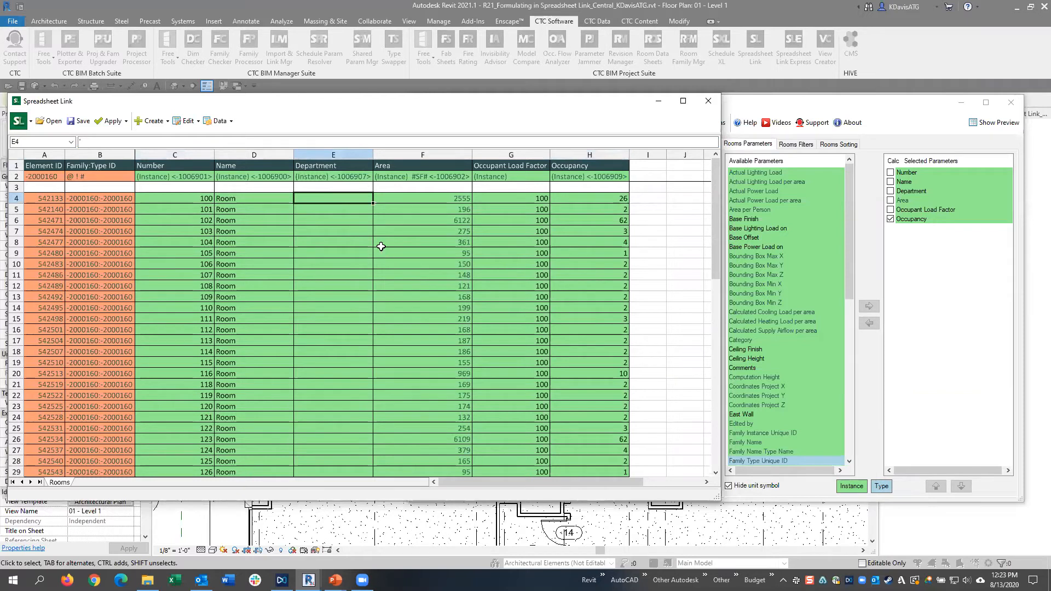
{"action": "type", "text": "Office"}
{"action": "key", "text": "Return"}
{"action": "type", "text": "Kitchen"}
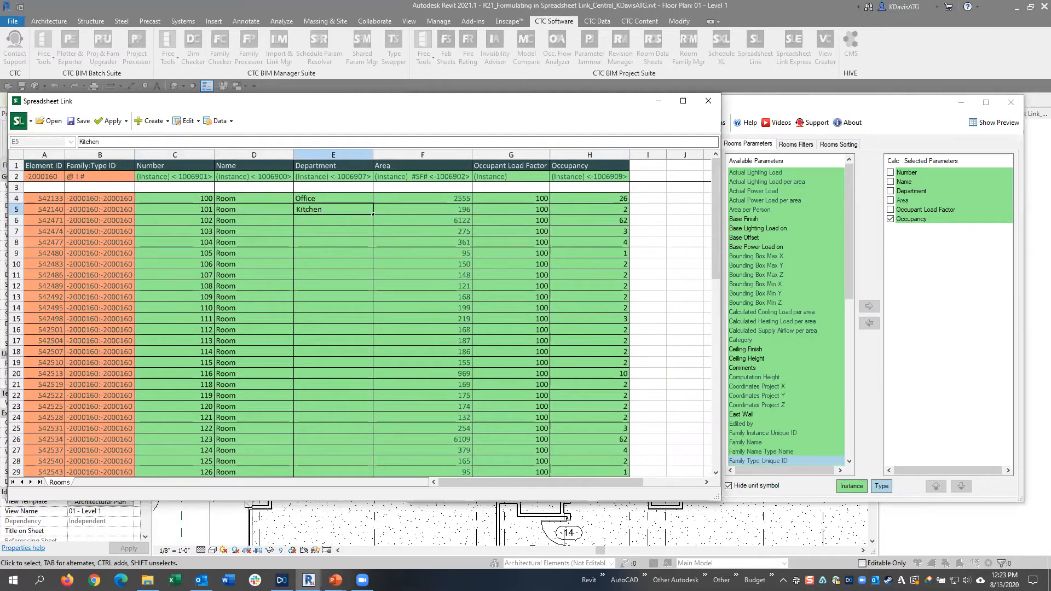
{"action": "key", "text": "Return"}
{"action": "type", "text": "Bathroom"}
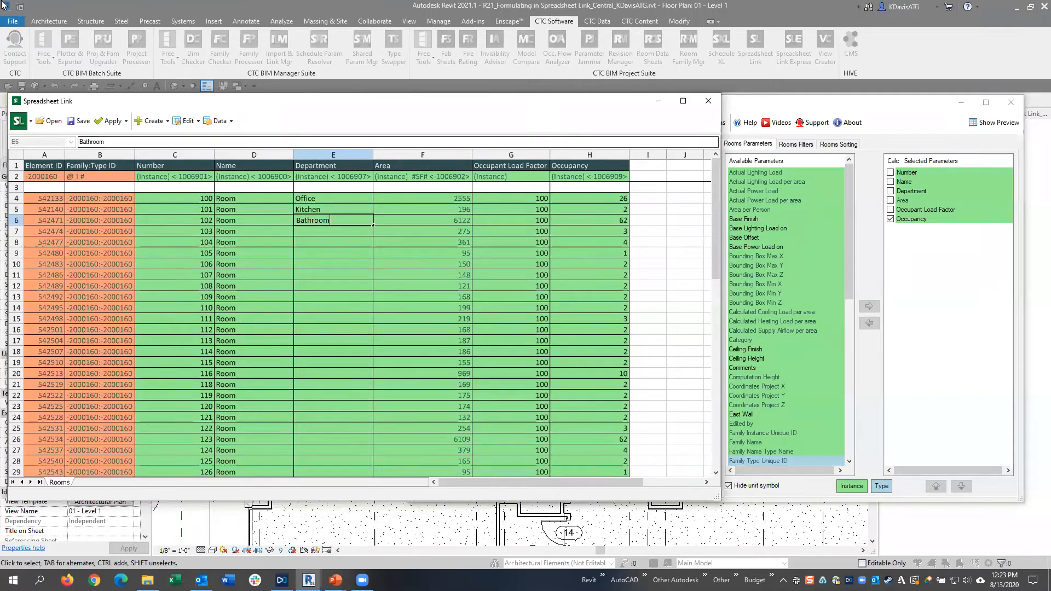
{"action": "left_click", "coordinate": [334, 253]}
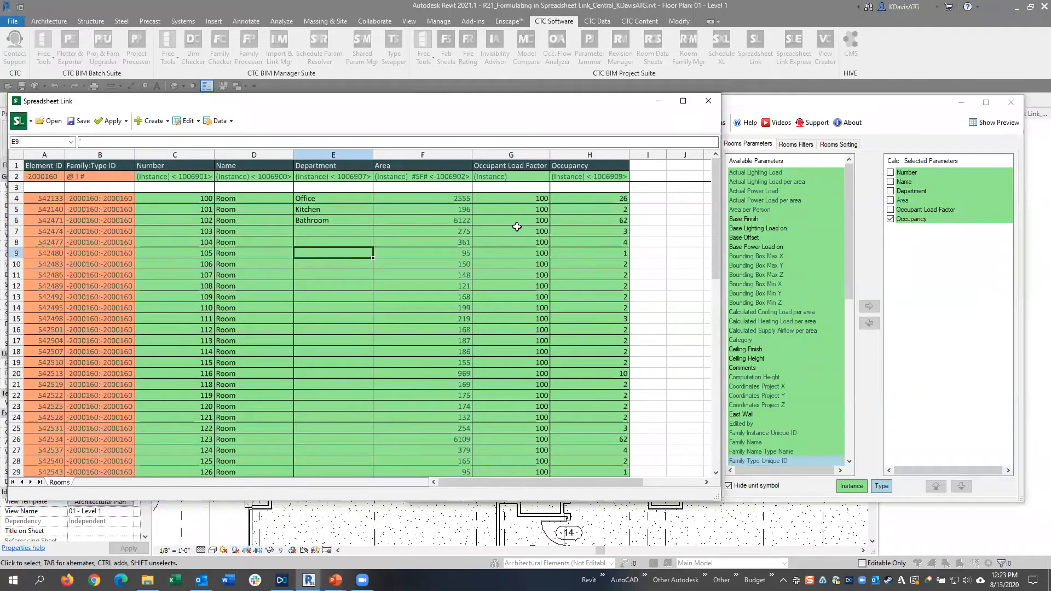
Review the ROUNDUP formula in H4 and remove the stray extra G4 reference inserted into it
{"action": "left_click", "coordinate": [581, 198]}
{"action": "left_click", "coordinate": [144, 142]}
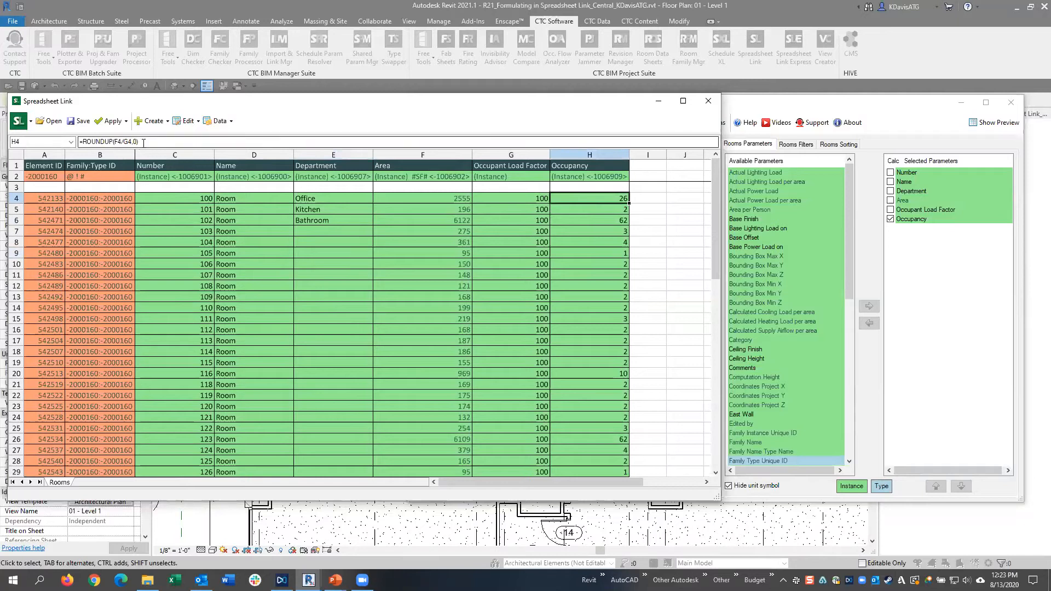
{"action": "triple_click", "coordinate": [112, 140]}
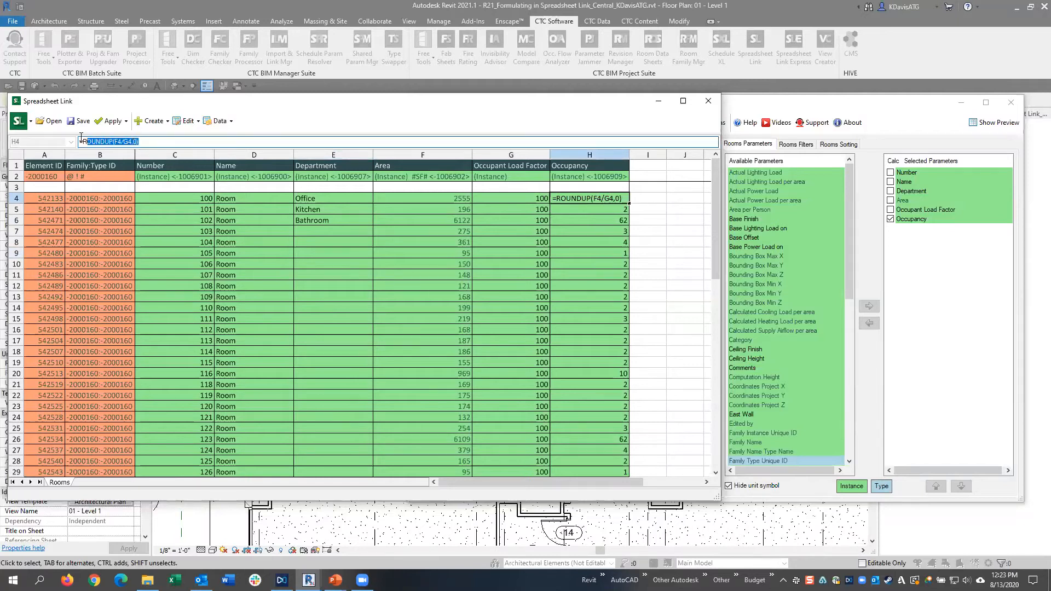
{"action": "left_click", "coordinate": [125, 142]}
{"action": "left_click", "coordinate": [539, 198]}
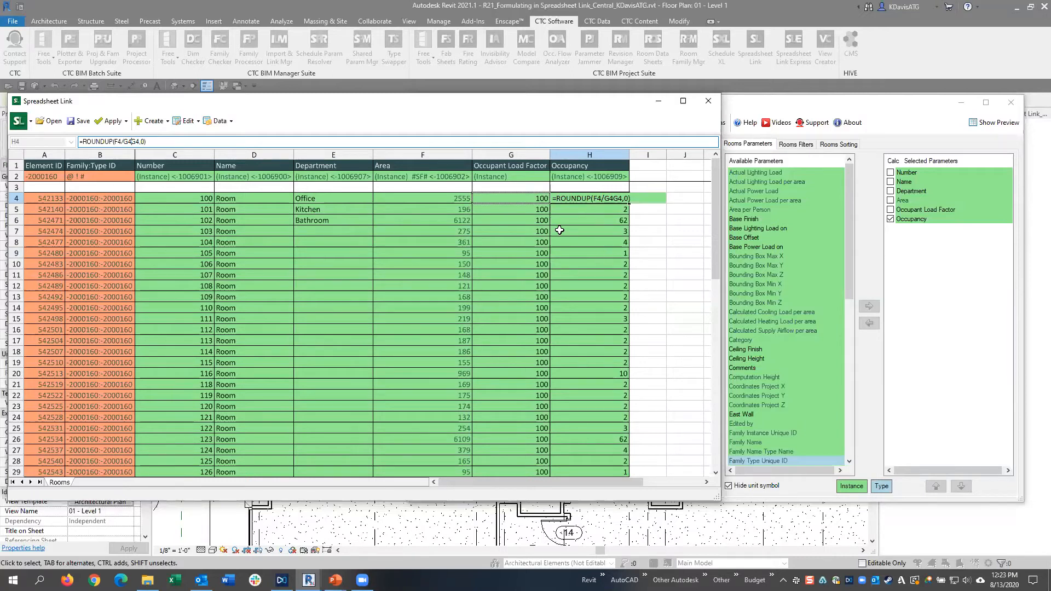
{"action": "key", "text": "BackSpace"}
{"action": "key", "text": "BackSpace"}
{"action": "key", "text": "Return"}
Check the Occupant Load Factor in G4 against the Area and Occupancy cells of the first room
{"action": "left_click", "coordinate": [508, 198]}
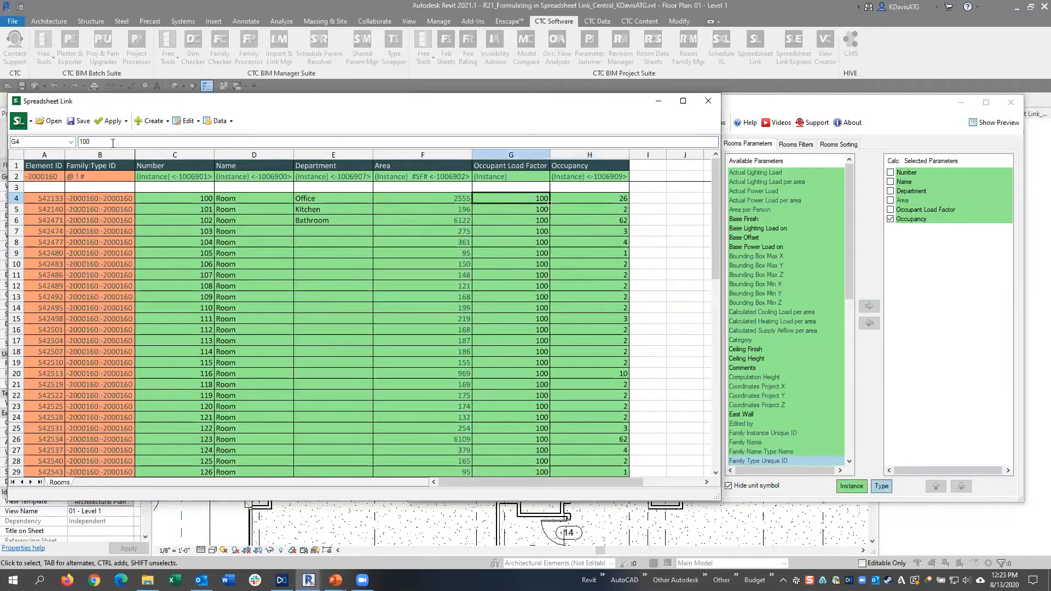
{"action": "double_click", "coordinate": [82, 142]}
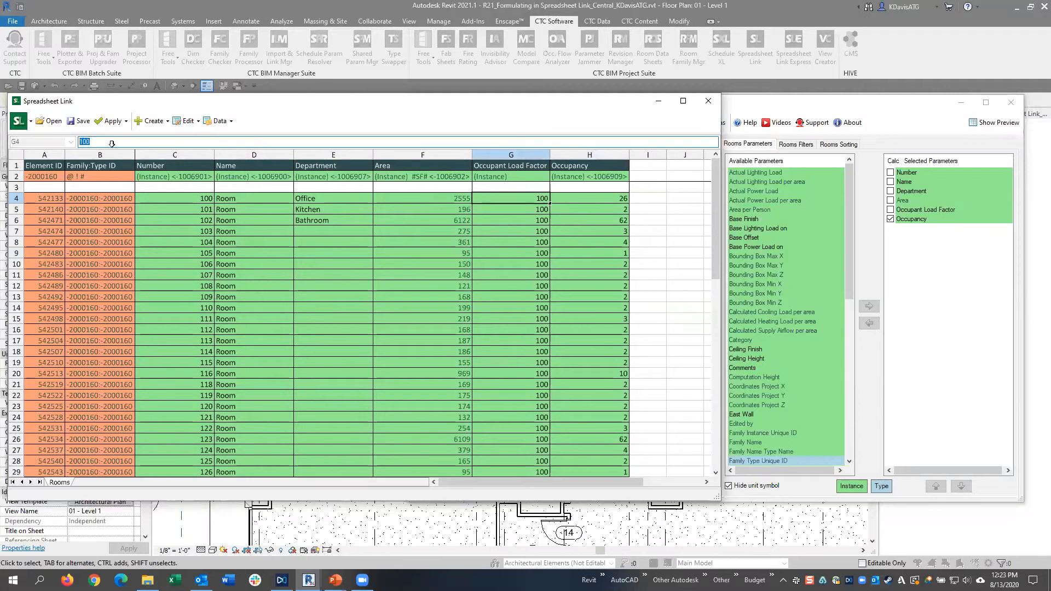
{"action": "left_click", "coordinate": [617, 199]}
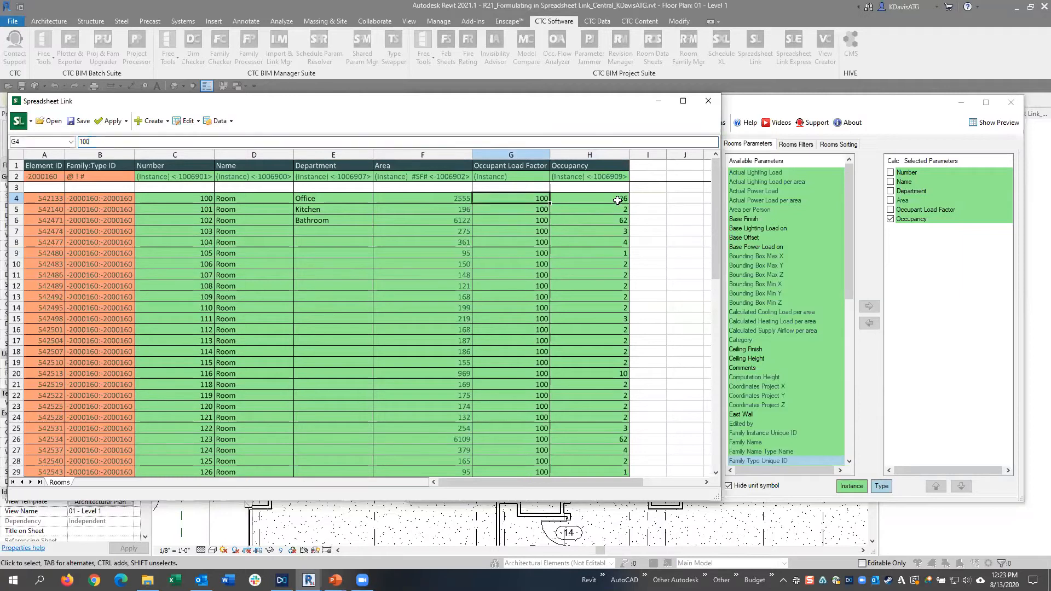
{"action": "left_click", "coordinate": [441, 201]}
{"action": "left_click", "coordinate": [506, 204]}
Mark the Occupant Load Factor parameter as calculated, shift the settings window aside and return to the spreadsheet
{"action": "left_click", "coordinate": [890, 210]}
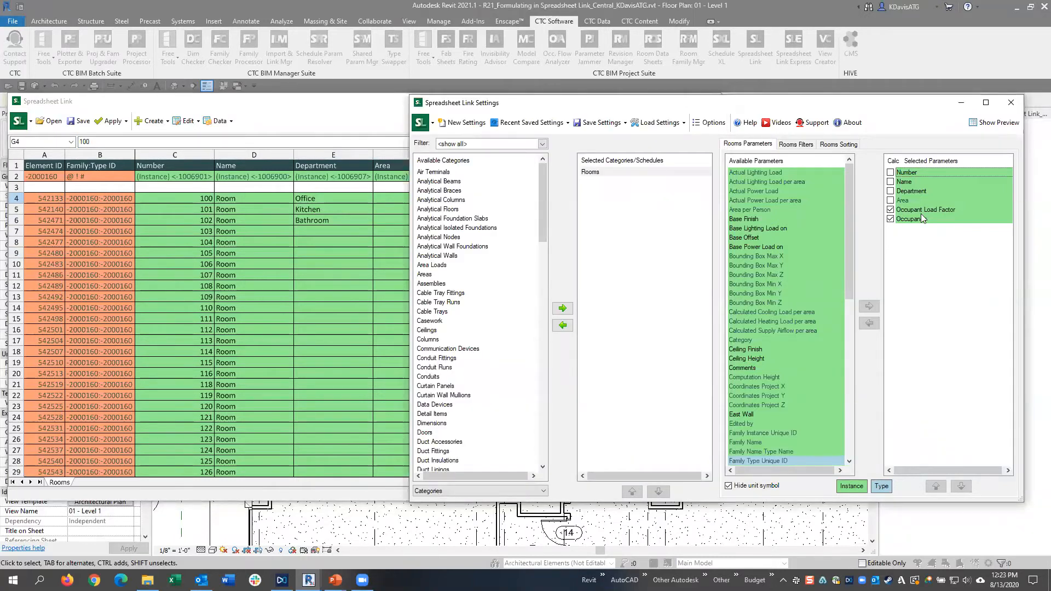
{"action": "left_click_drag", "start_coordinate": [686, 111], "coordinate": [703, 113]}
{"action": "left_click", "coordinate": [358, 108]}
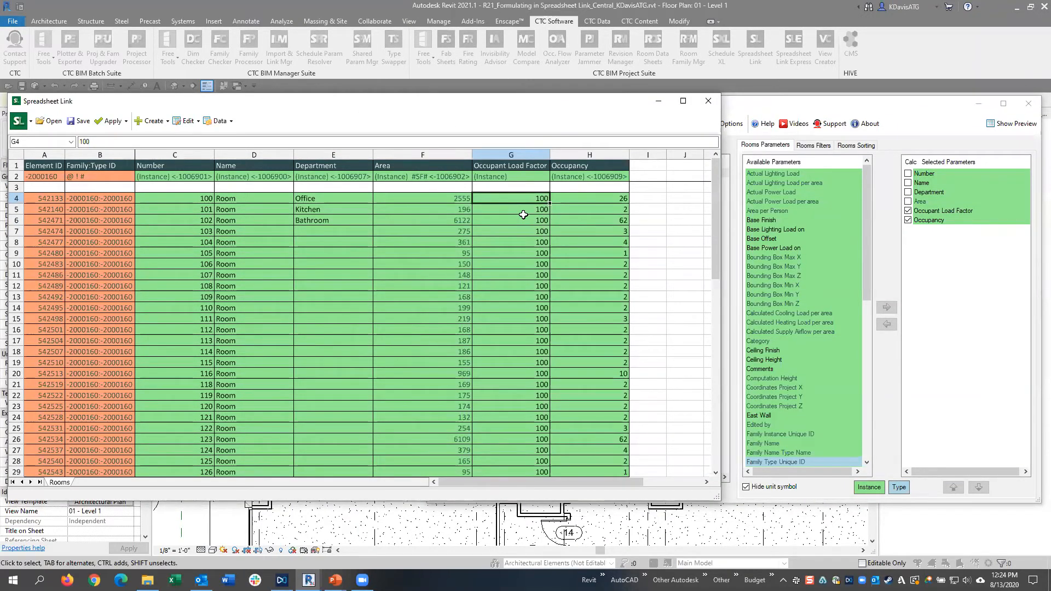
Begin an IF formula in G4 that returns 100 when the Department in E4 is "Office"
{"action": "type", "text": "="}
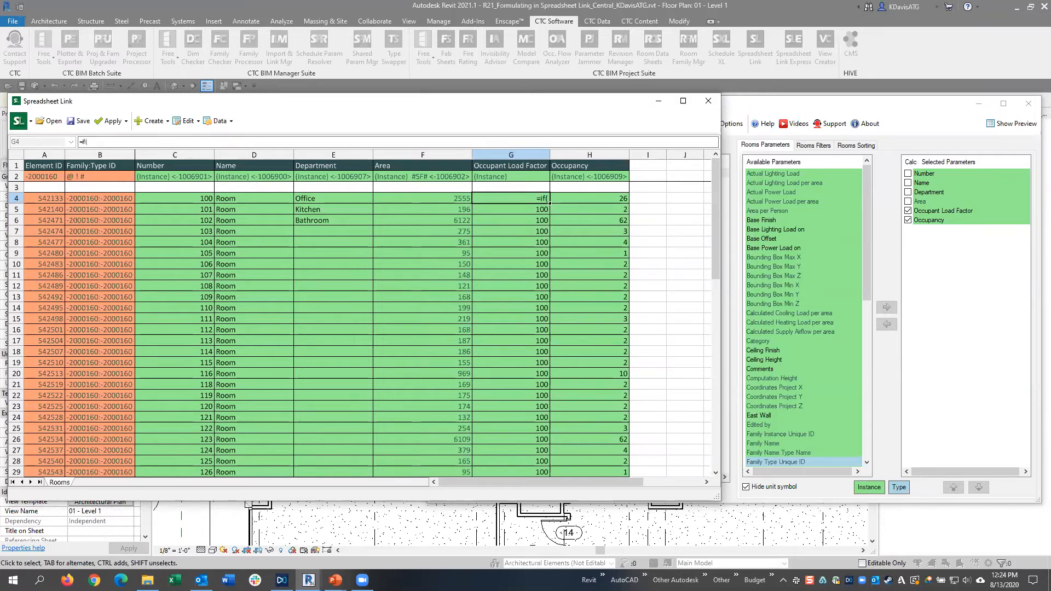
{"action": "type", "text": "if("}
{"action": "left_click", "coordinate": [338, 200]}
{"action": "left_click", "coordinate": [106, 147]}
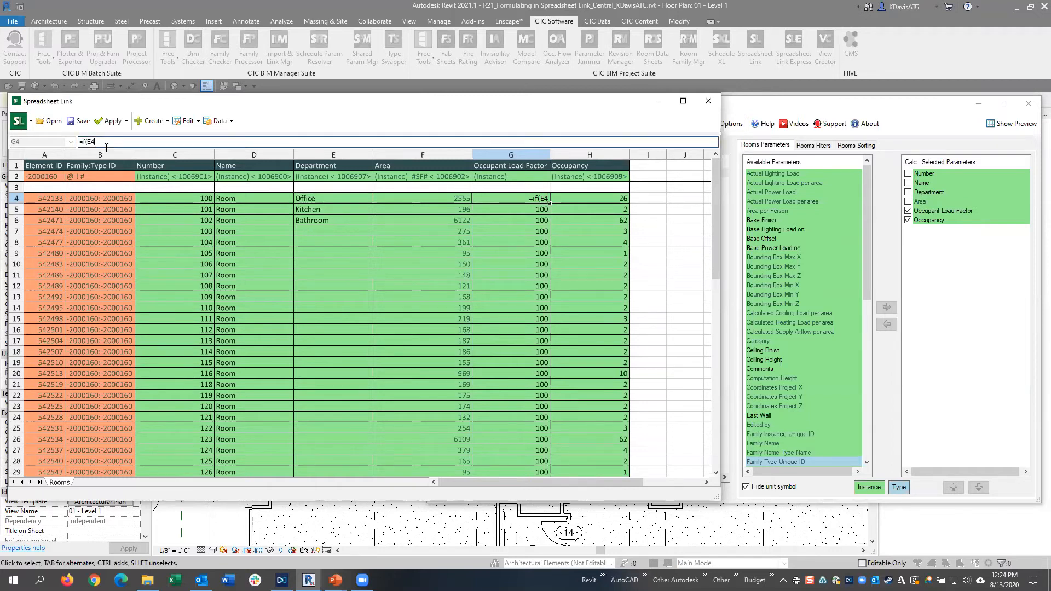
{"action": "type", "text": "=\"Office\", 100,"}
Extend the G4 formula with a nested IF that returns 50 when the Department in E4 is "Kitchen"
{"action": "left_click", "coordinate": [309, 199]}
{"action": "left_click", "coordinate": [134, 142]}
{"action": "type", "text": "if(E4="}
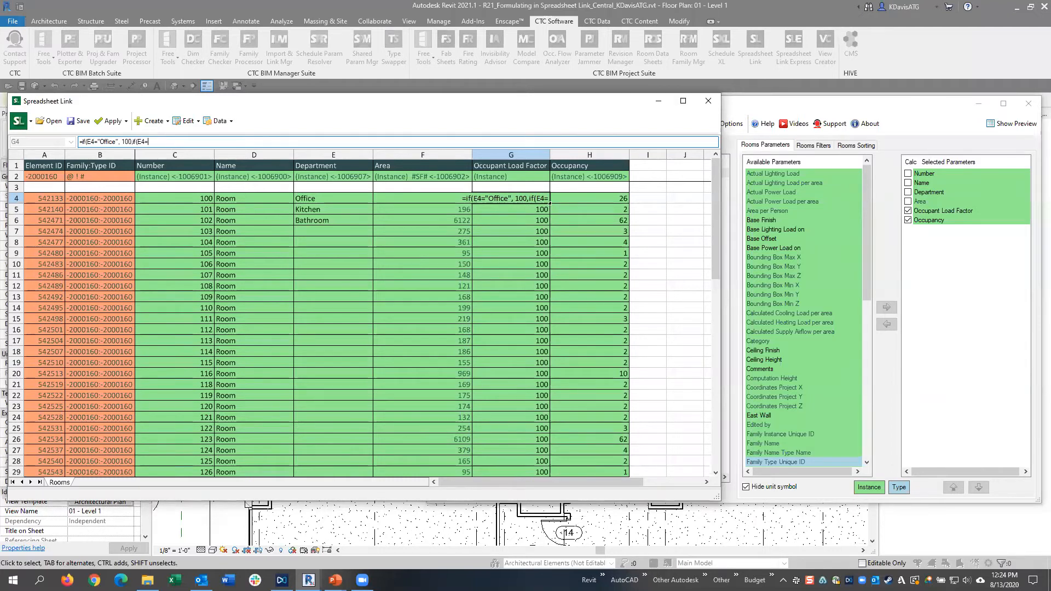
{"action": "type", "text": "\"Kitchen"}
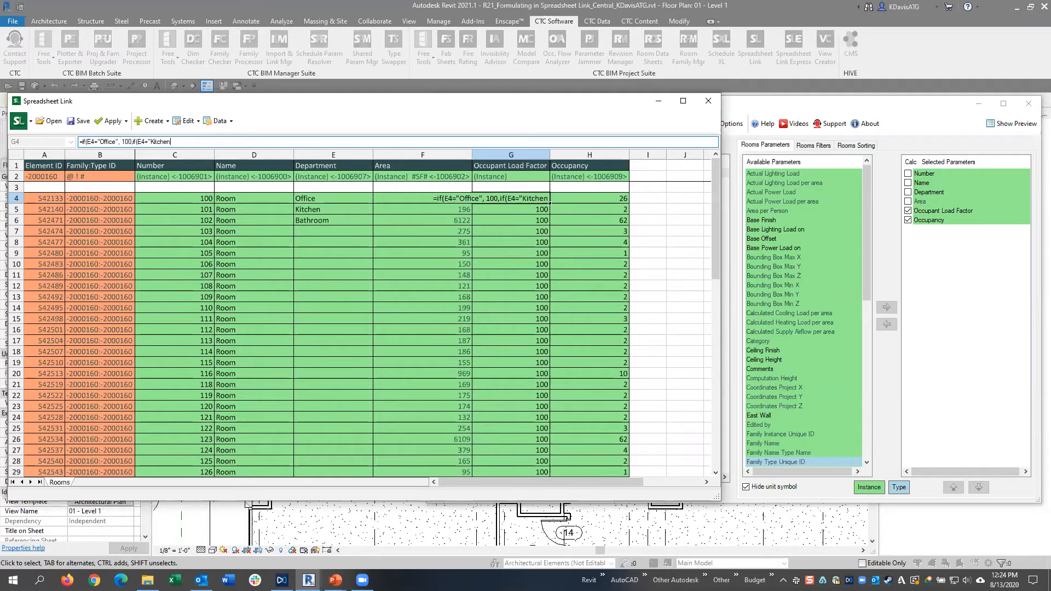
{"action": "type", "text": "\", 50"}
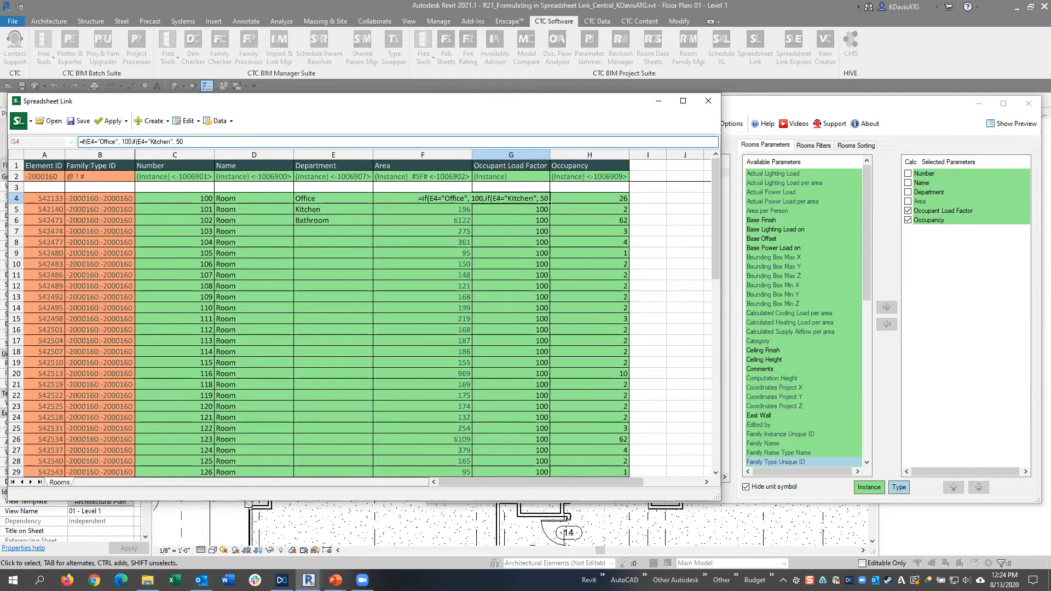
{"action": "type", "text": ","}
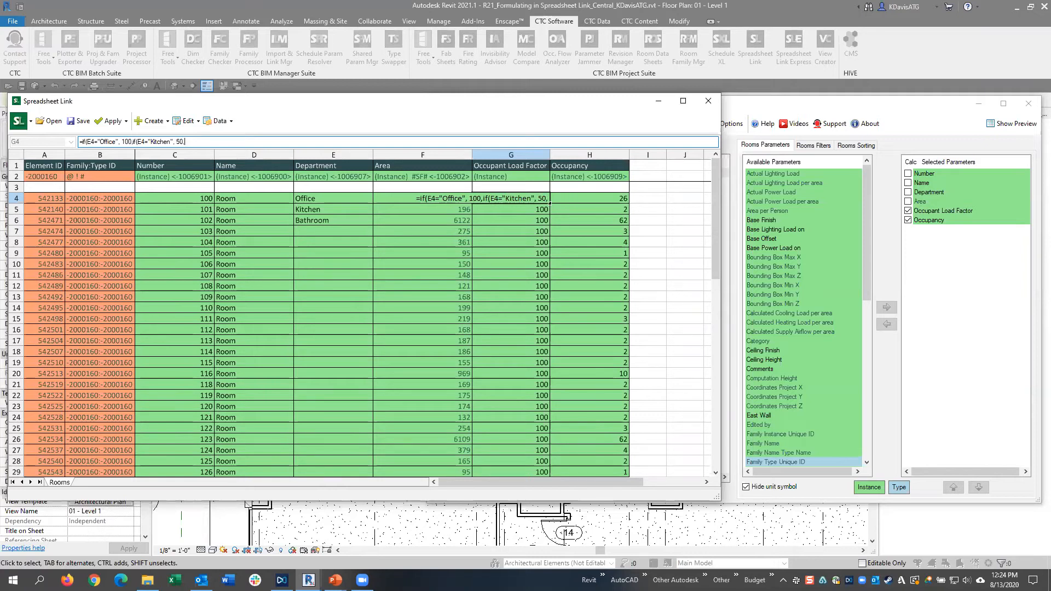
Add a third nested IF to G4 that tests E4=Bathroom, returning 2 or otherwise 100, and enter the formula
{"action": "type", "text": "if("}
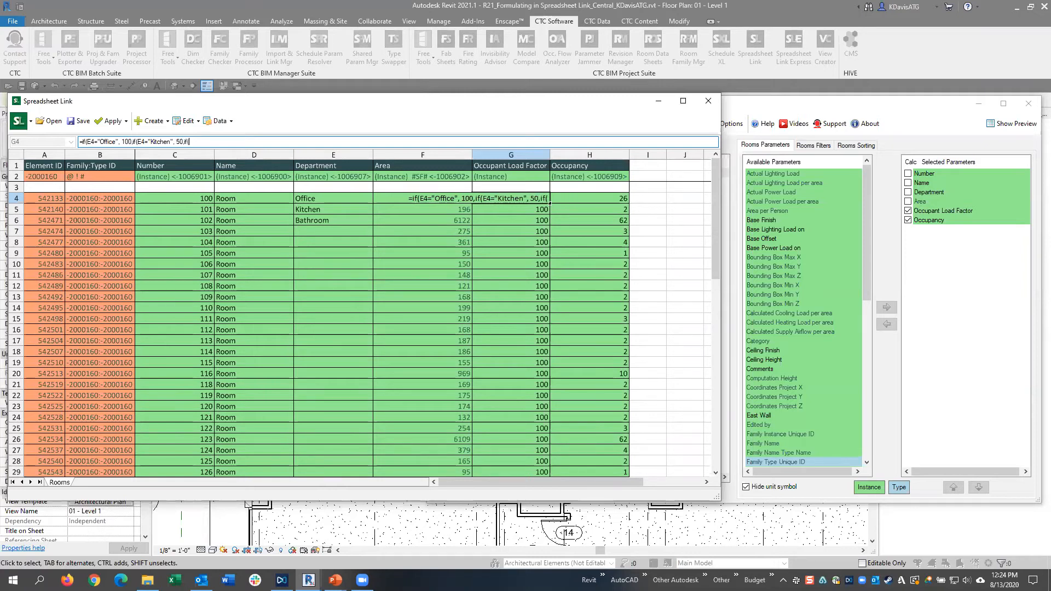
{"action": "left_click", "coordinate": [307, 198]}
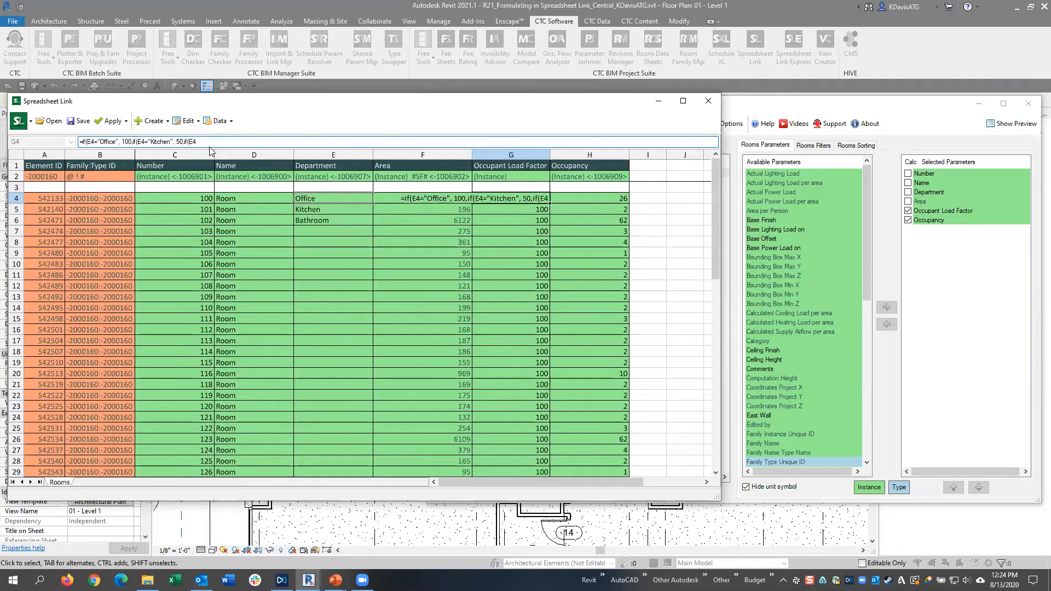
{"action": "type", "text": "=Bathroo"}
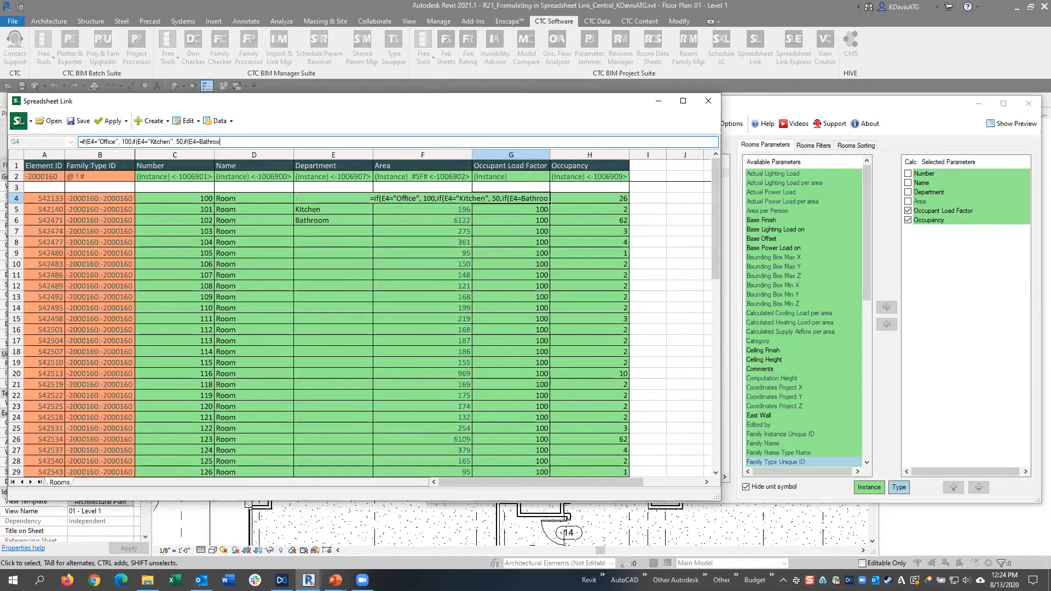
{"action": "type", "text": "m, 2"}
{"action": "type", "text": ",100"}
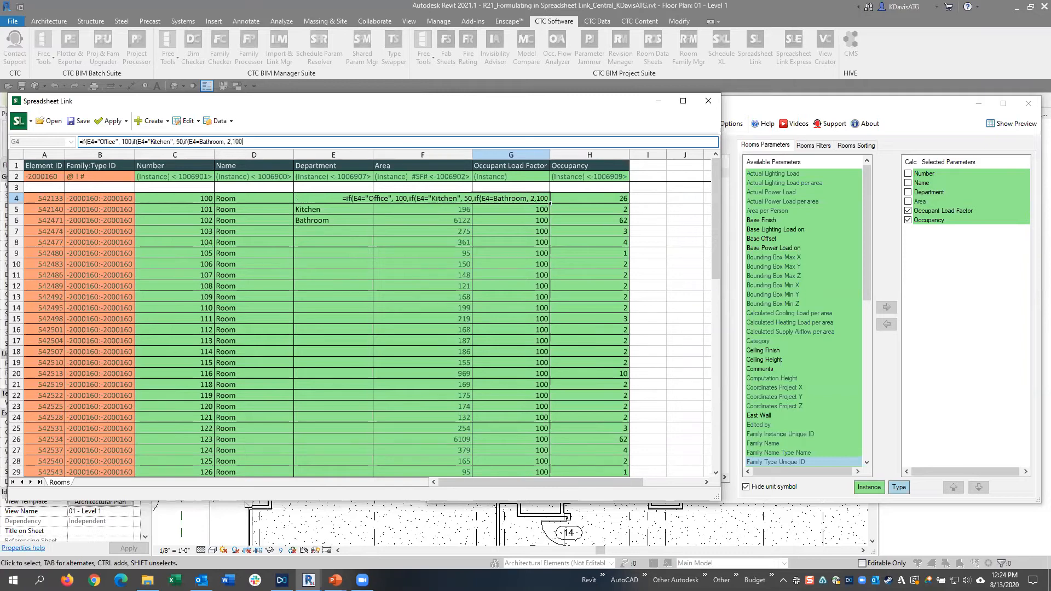
{"action": "type", "text": ")))"}
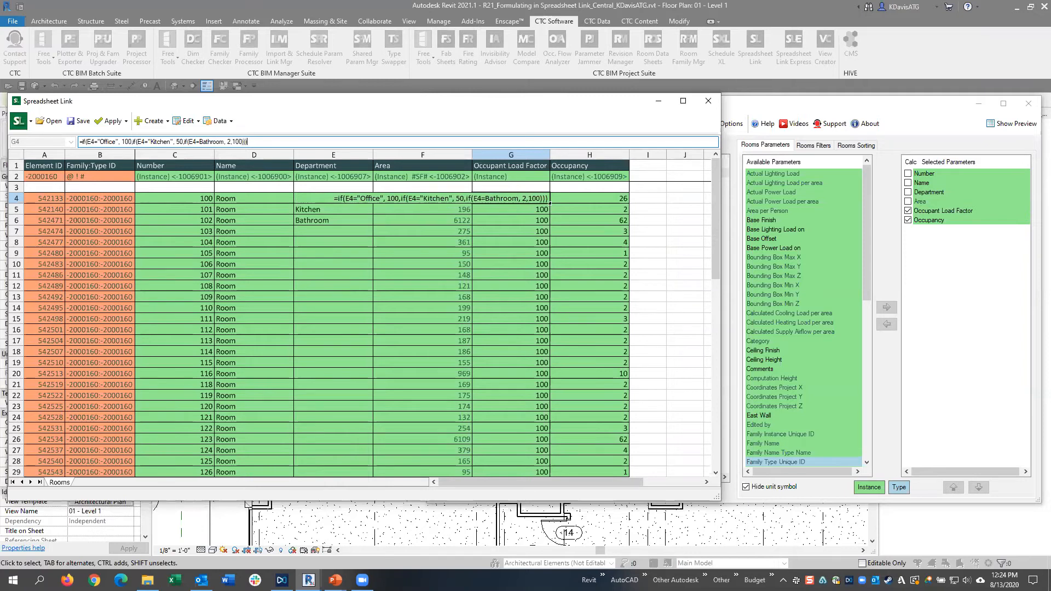
{"action": "key", "text": "Return"}
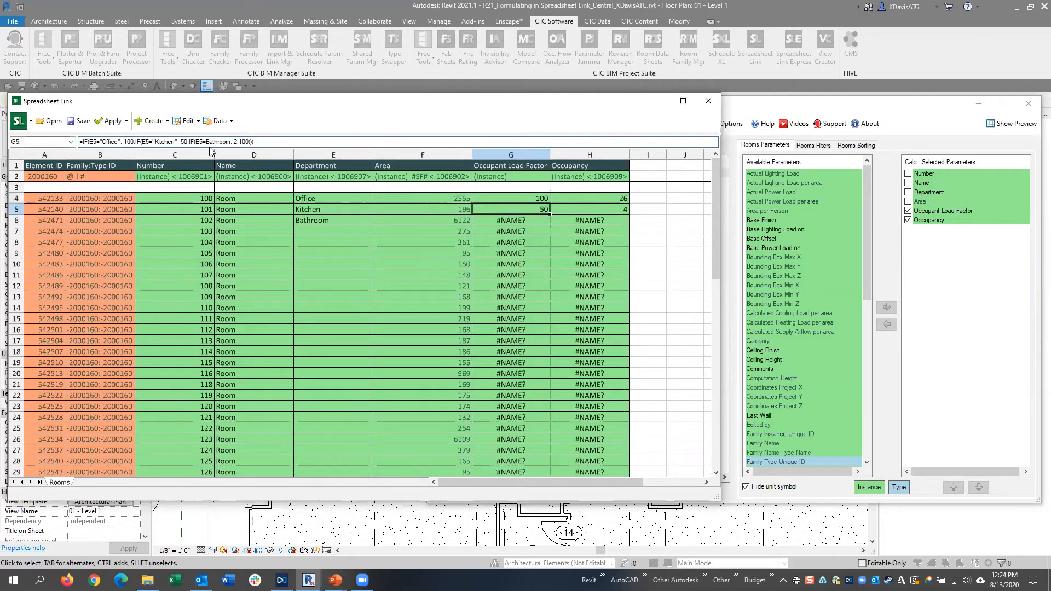
Try to repair the formula in G6 by adding another closing parenthesis
{"action": "left_click", "coordinate": [535, 198]}
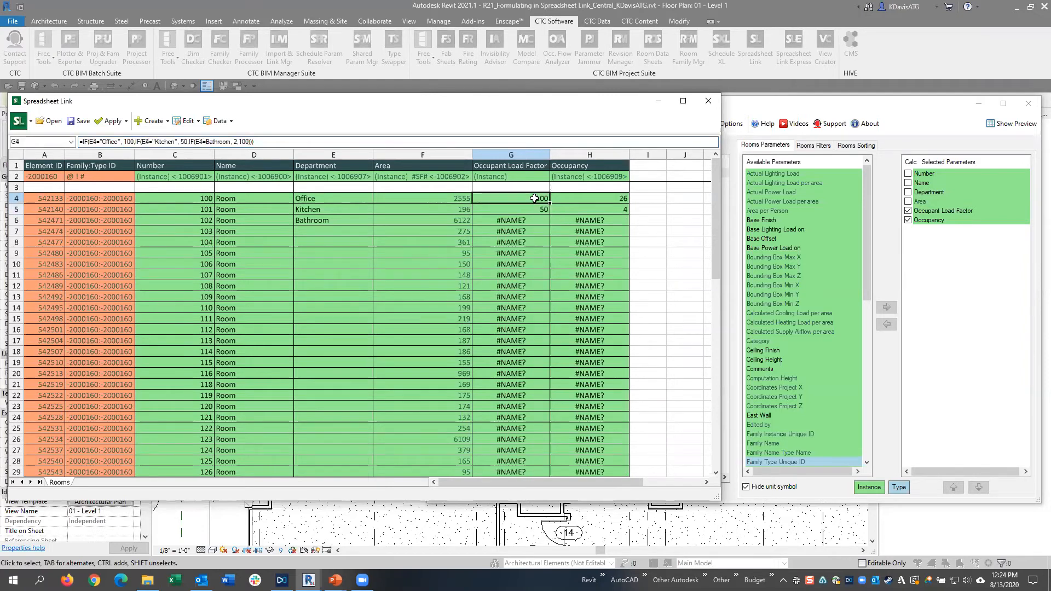
{"action": "left_click", "coordinate": [254, 142]}
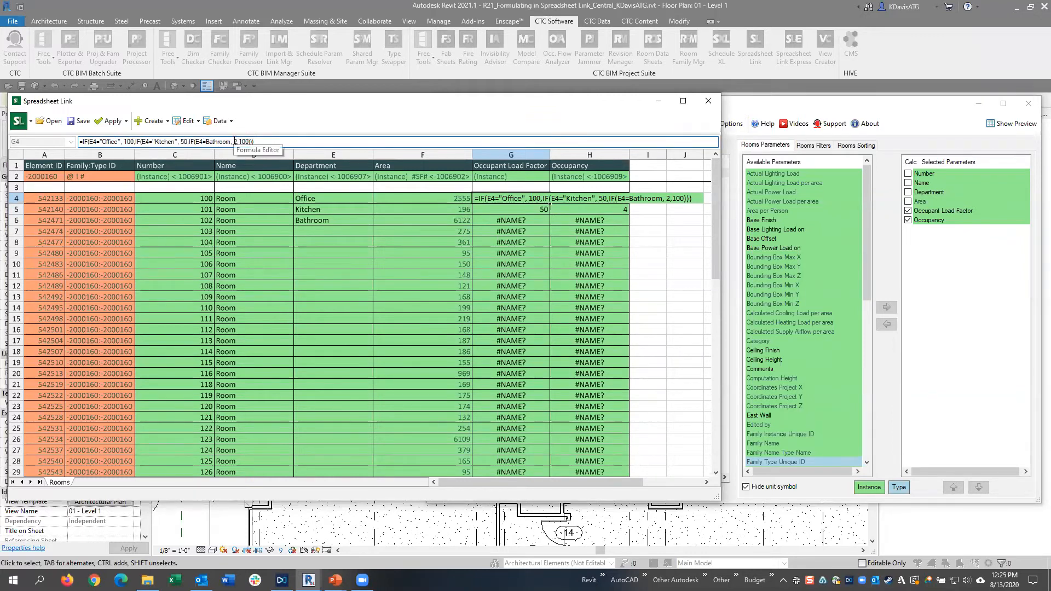
{"action": "left_click", "coordinate": [510, 221]}
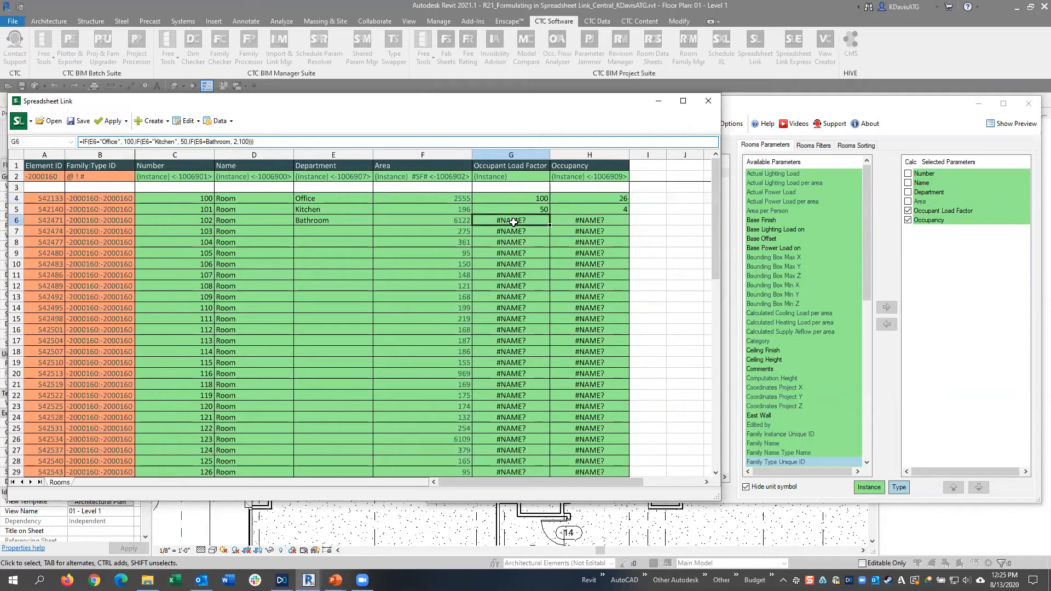
{"action": "left_click", "coordinate": [274, 145]}
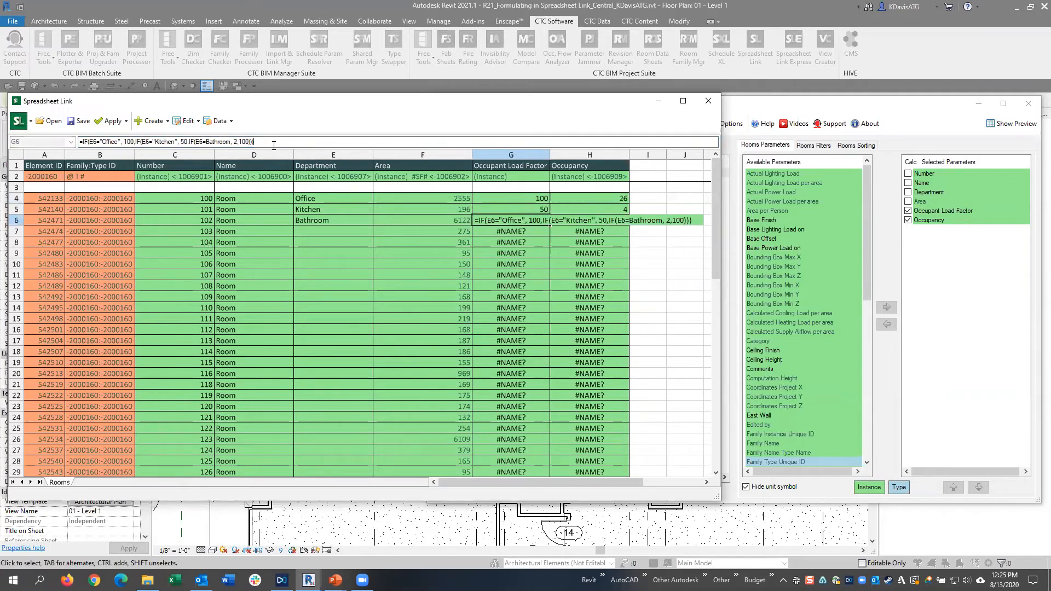
{"action": "key", "text": "Return"}
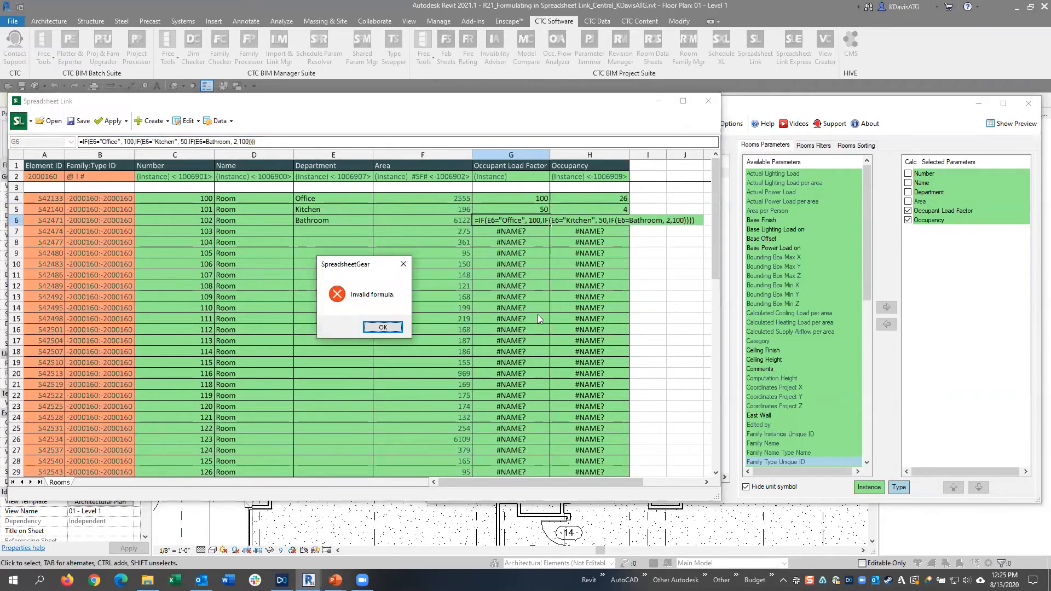
{"action": "left_click", "coordinate": [376, 328]}
{"action": "left_click", "coordinate": [600, 213]}
{"action": "left_click", "coordinate": [383, 327]}
{"action": "key", "text": "Escape"}
Replace the Bathroom condition in the G4 formula with a fallback value of 25, keeping the Office and Kitchen tests
{"action": "left_click", "coordinate": [521, 198]}
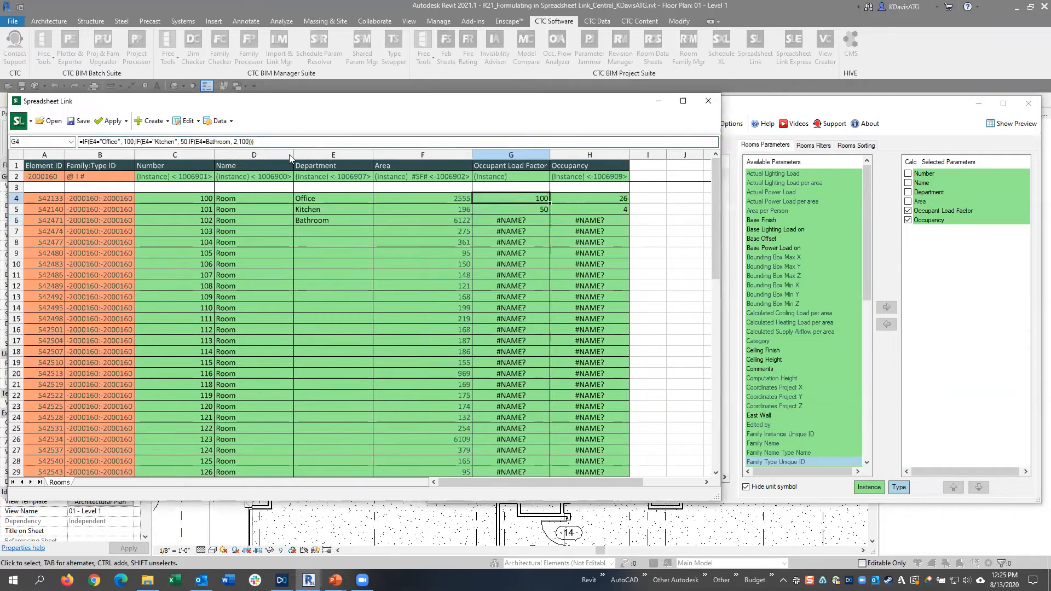
{"action": "left_click", "coordinate": [231, 141]}
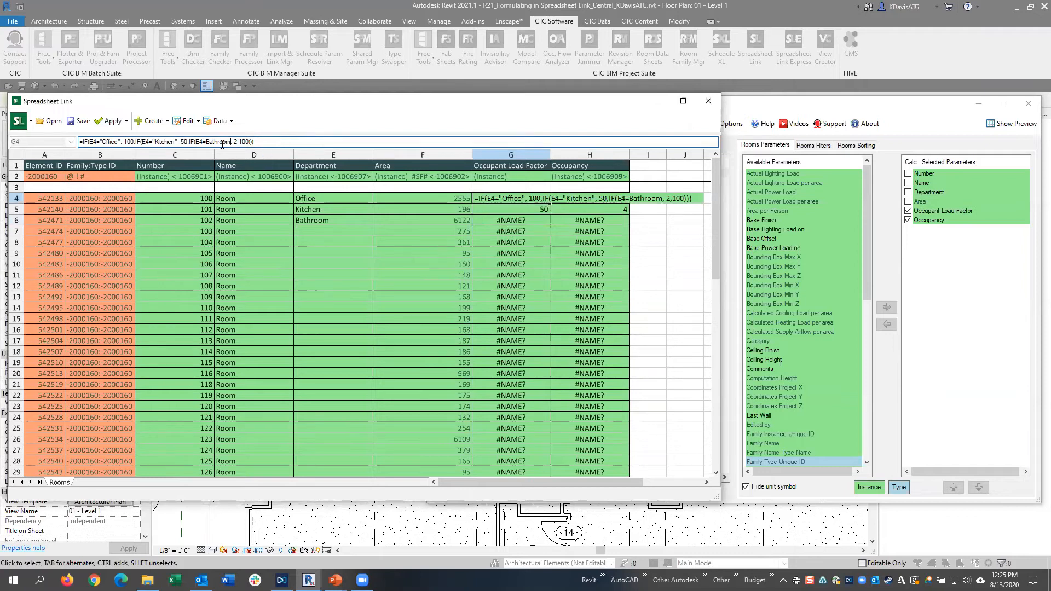
{"action": "left_click_drag", "start_coordinate": [231, 141], "coordinate": [210, 140]}
{"action": "left_click", "coordinate": [277, 143]}
{"action": "left_click_drag", "start_coordinate": [252, 142], "coordinate": [198, 140]}
{"action": "key", "text": "BackSpace"}
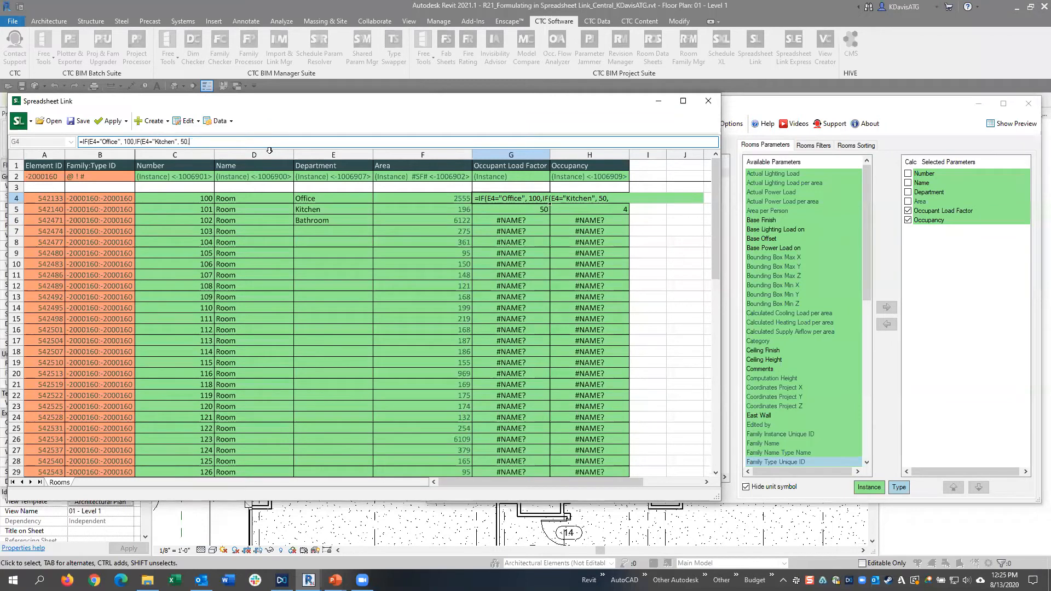
{"action": "type", "text": "25))"}
{"action": "key", "text": "Return"}
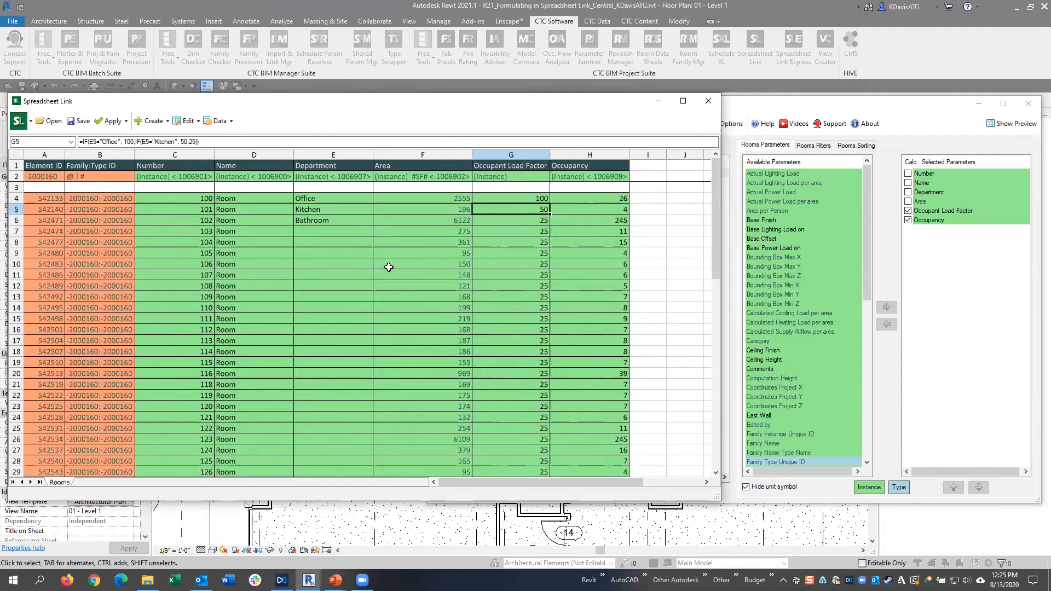
Enter the Departments Office, Bathroom and Office for rooms 103, 104 and 105 in E7 to E9
{"action": "left_click", "coordinate": [337, 208]}
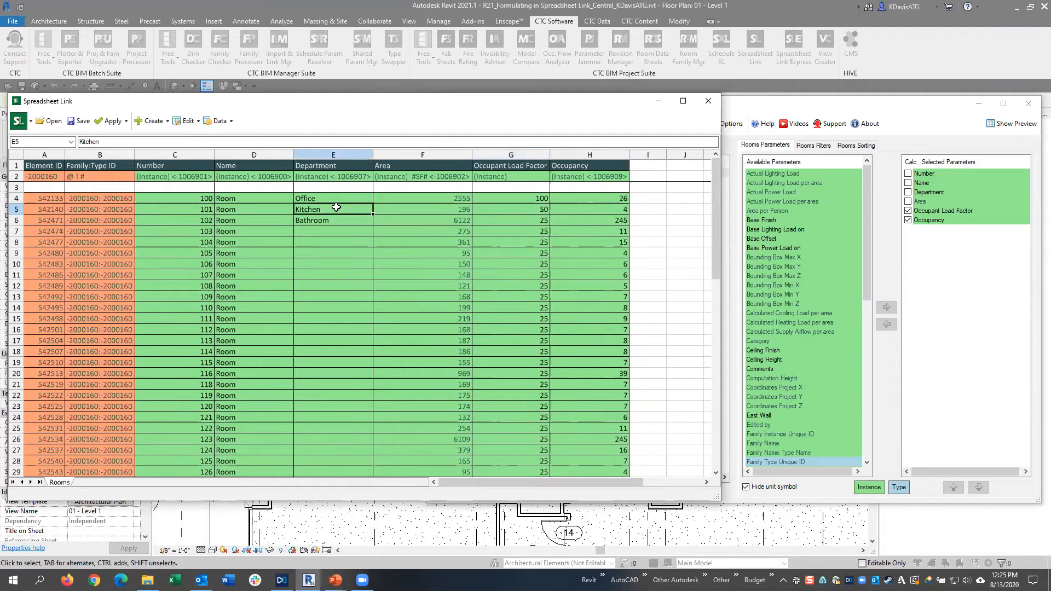
{"action": "left_click", "coordinate": [511, 199]}
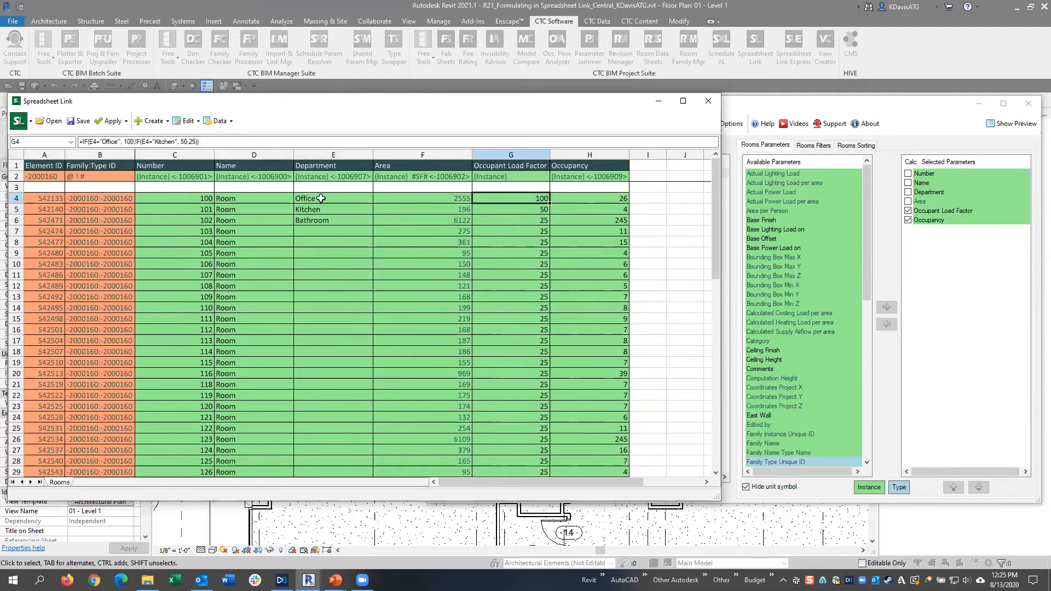
{"action": "left_click", "coordinate": [349, 230]}
{"action": "type", "text": "Office"}
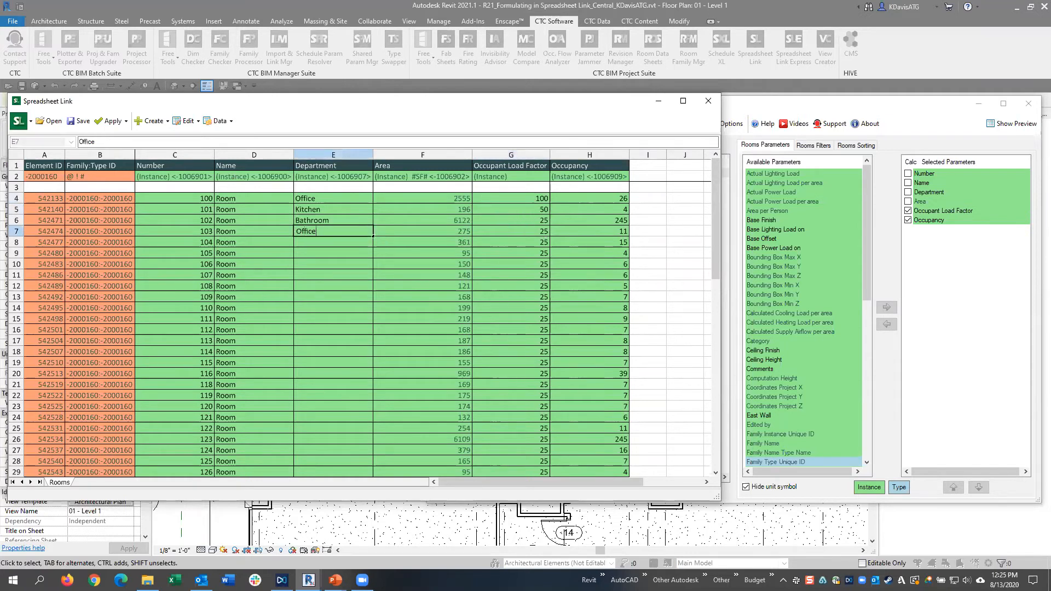
{"action": "key", "text": "Return"}
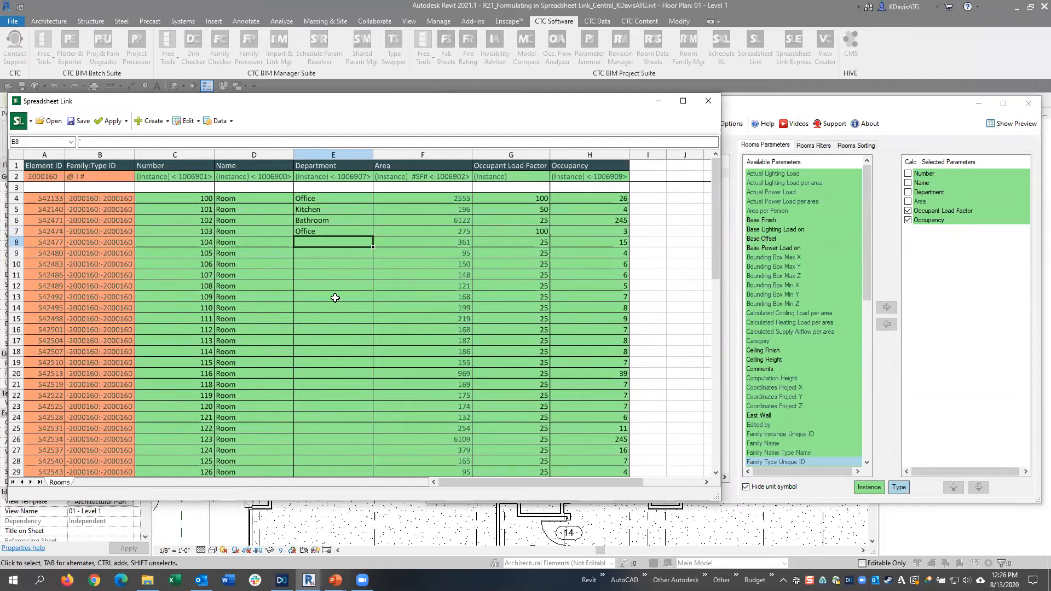
{"action": "type", "text": "Bathroom"}
{"action": "key", "text": "Return"}
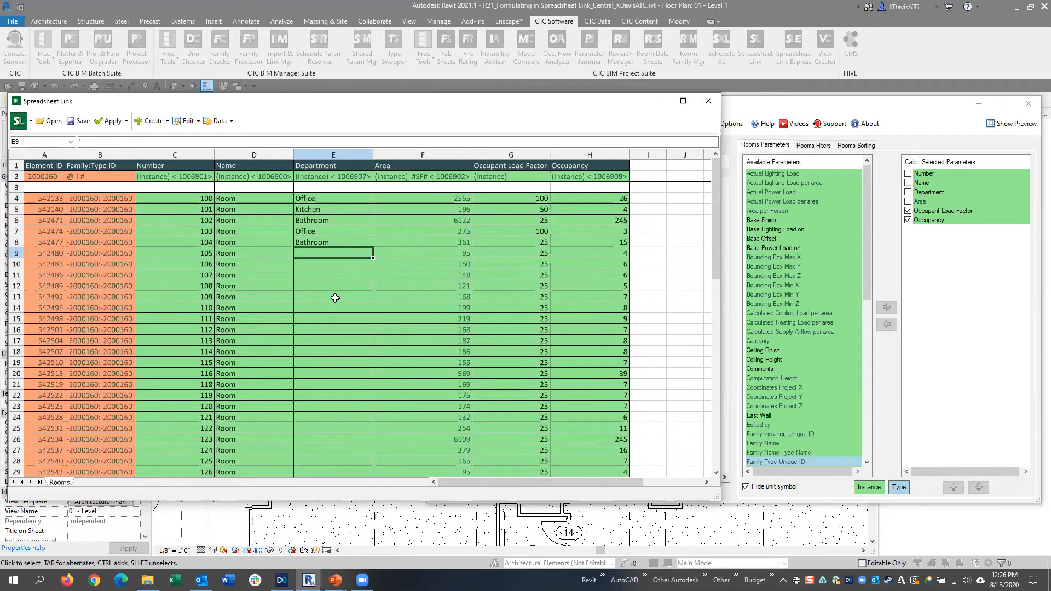
{"action": "type", "text": "Office"}
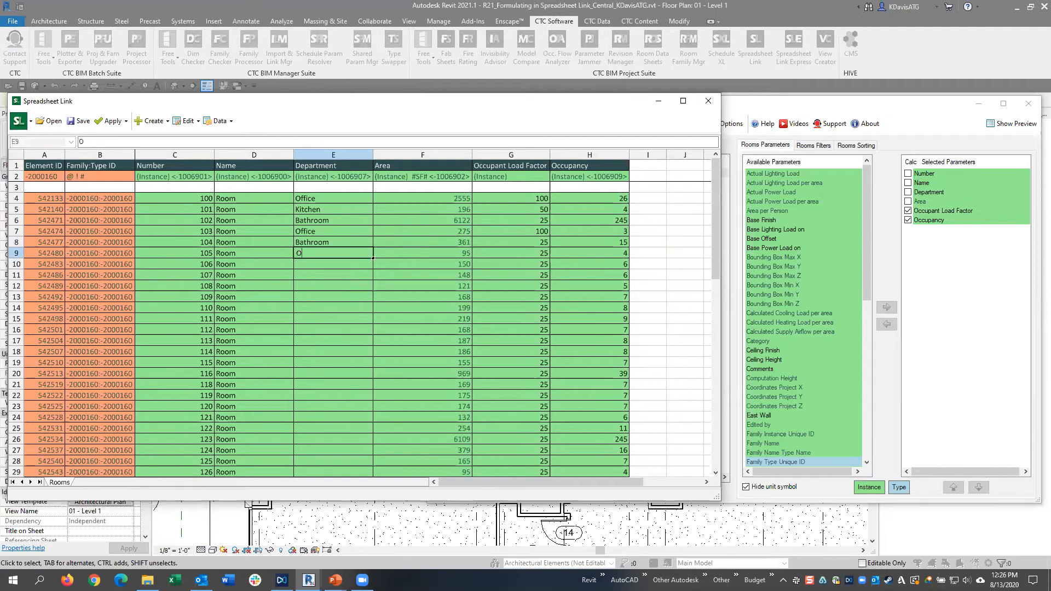
{"action": "key", "text": "Return"}
Fill the Office department from E9 down the Department column to E47
{"action": "left_click", "coordinate": [327, 253]}
{"action": "left_click_drag", "start_coordinate": [372, 259], "coordinate": [356, 377]}
{"action": "scroll", "coordinate": [394, 329], "scroll_direction": "down", "scroll_amount": 4}
{"action": "left_click_drag", "start_coordinate": [373, 247], "coordinate": [356, 439]}
{"action": "scroll", "coordinate": [438, 372], "scroll_direction": "down", "scroll_amount": 5}
{"action": "left_click_drag", "start_coordinate": [373, 281], "coordinate": [360, 377]}
{"action": "scroll", "coordinate": [399, 344], "scroll_direction": "up", "scroll_amount": 9}
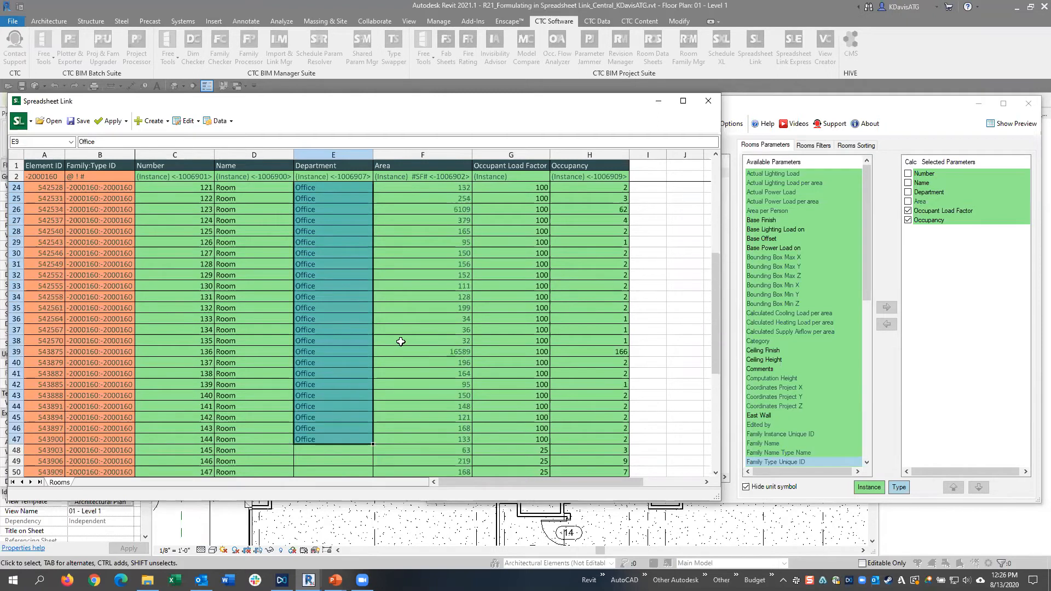
Enter the Departments Bathroom, Bathroom and Kitchen for rooms 145, 146 and 147 in E48 to E50
{"action": "left_click", "coordinate": [327, 242]}
{"action": "scroll", "coordinate": [408, 266], "scroll_direction": "down", "scroll_amount": 11}
{"action": "left_click", "coordinate": [335, 321]}
{"action": "type", "text": "Bathroom"}
{"action": "key", "text": "Return"}
{"action": "type", "text": "Bathroom"}
{"action": "key", "text": "Return"}
{"action": "type", "text": "Kitchen"}
{"action": "key", "text": "Return"}
Try to copy the two Office cells E46 and E47 together
{"action": "scroll", "coordinate": [313, 274], "scroll_direction": "down", "scroll_amount": 1}
{"action": "left_click", "coordinate": [313, 274]}
{"action": "left_click", "coordinate": [314, 265], "text": "shift"}
{"action": "key", "text": "ctrl+c"}
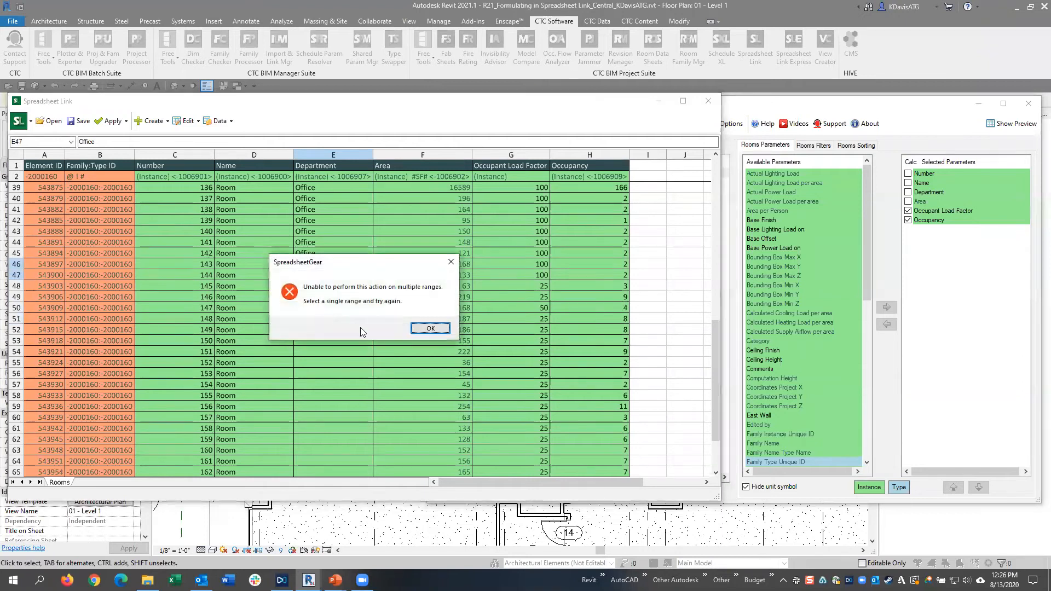
{"action": "left_click", "coordinate": [419, 328]}
{"action": "right_click", "coordinate": [326, 272]}
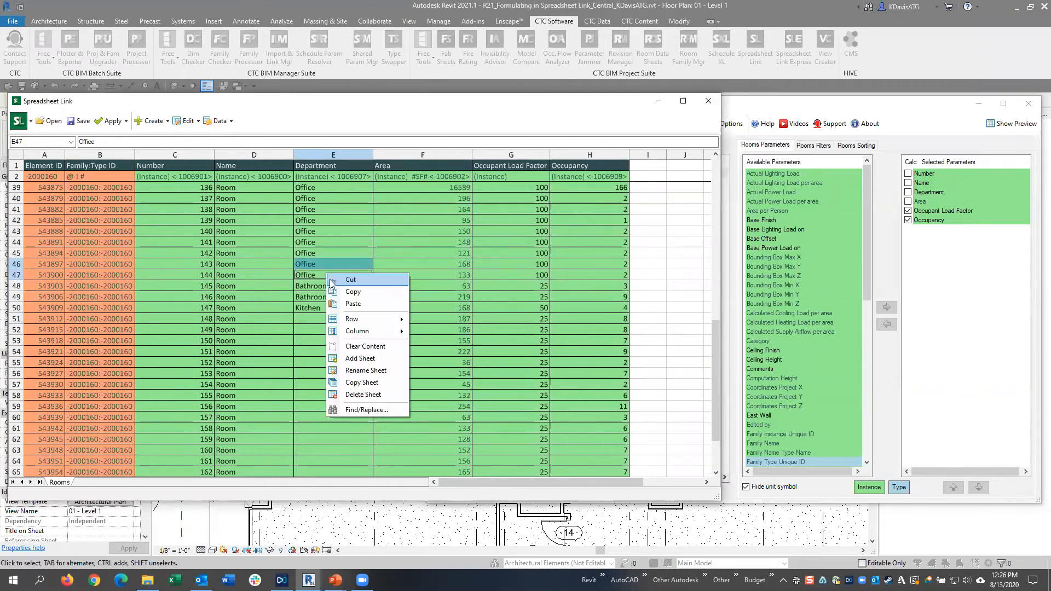
{"action": "left_click", "coordinate": [352, 292]}
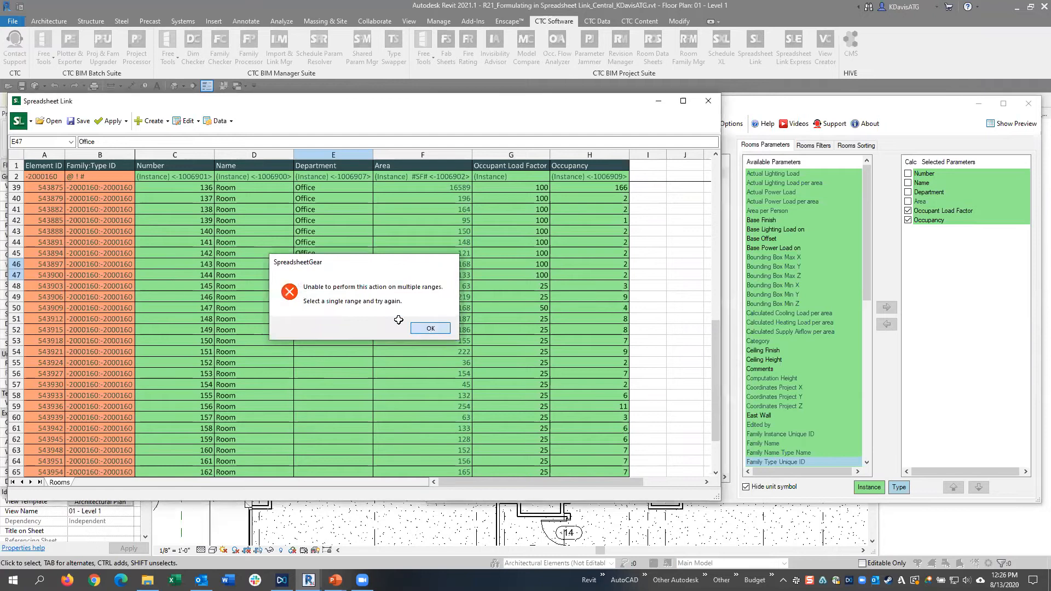
{"action": "left_click", "coordinate": [431, 329]}
Paste the clipboard contents into the Department column from E51 and undo that paste
{"action": "left_click", "coordinate": [347, 313]}
{"action": "left_click", "coordinate": [347, 317]}
{"action": "key", "text": "ctrl+v"}
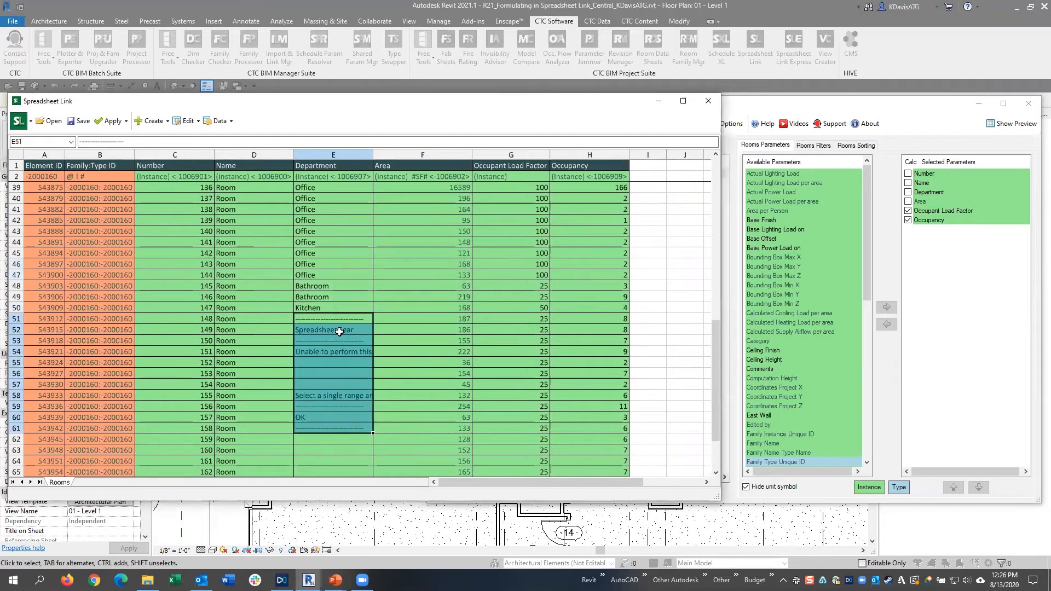
{"action": "left_click", "coordinate": [344, 330]}
{"action": "key", "text": "ctrl+z"}
Copy the Office department from E47 into E51 and fill it down to E70
{"action": "left_click", "coordinate": [314, 277]}
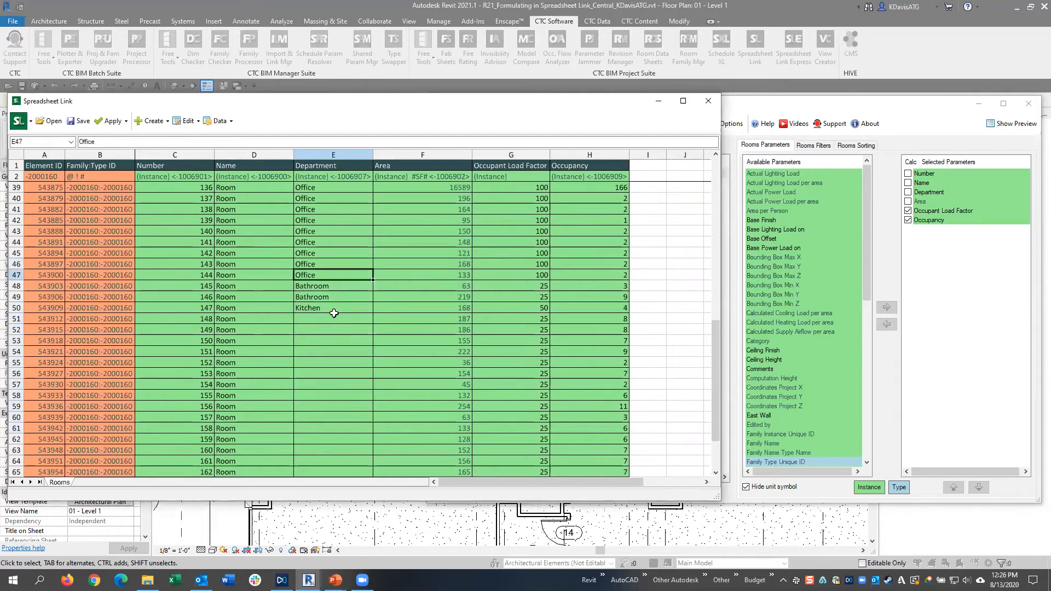
{"action": "left_click", "coordinate": [333, 317]}
{"action": "key", "text": "ctrl+v"}
{"action": "left_click_drag", "start_coordinate": [373, 325], "coordinate": [375, 397]}
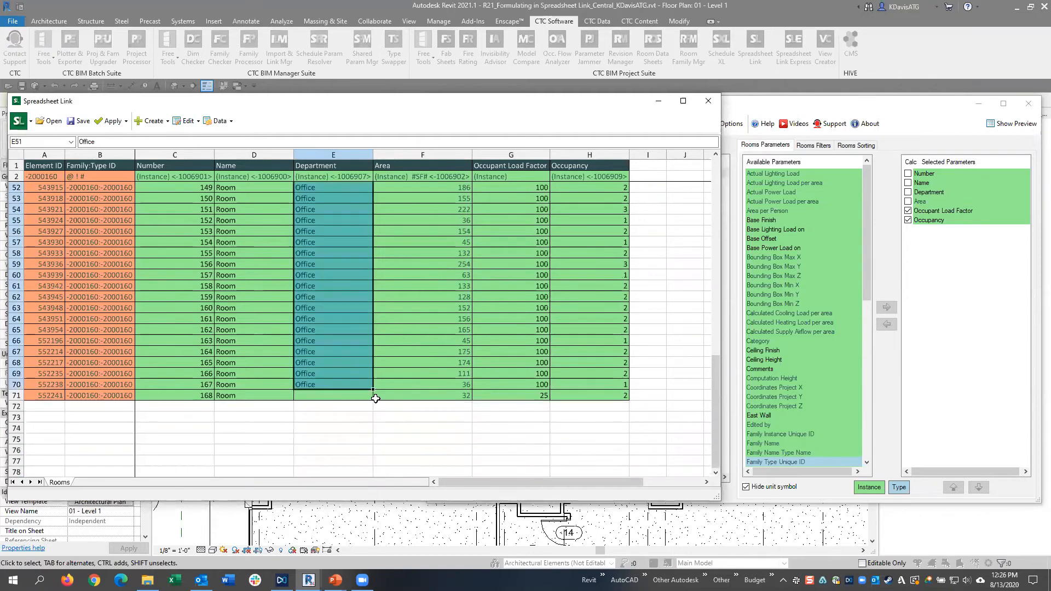
Extend the Office department from E70 to the last room in E71 and return to the first rooms
{"action": "left_click", "coordinate": [350, 373]}
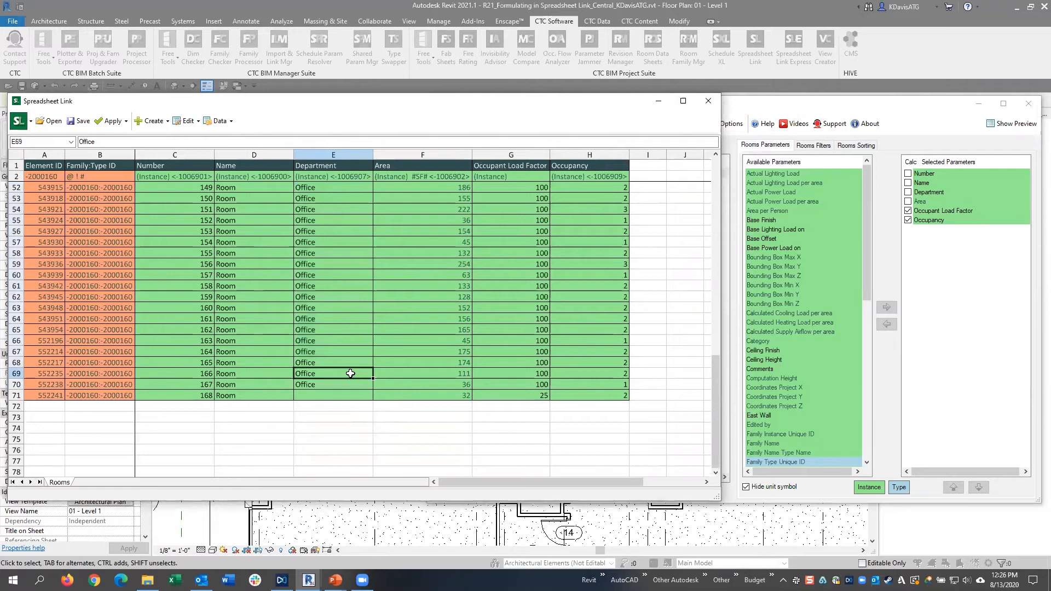
{"action": "left_click", "coordinate": [337, 383]}
{"action": "left_click_drag", "start_coordinate": [373, 390], "coordinate": [369, 400]}
{"action": "left_click", "coordinate": [351, 393]}
{"action": "scroll", "coordinate": [346, 379], "scroll_direction": "up", "scroll_amount": 15}
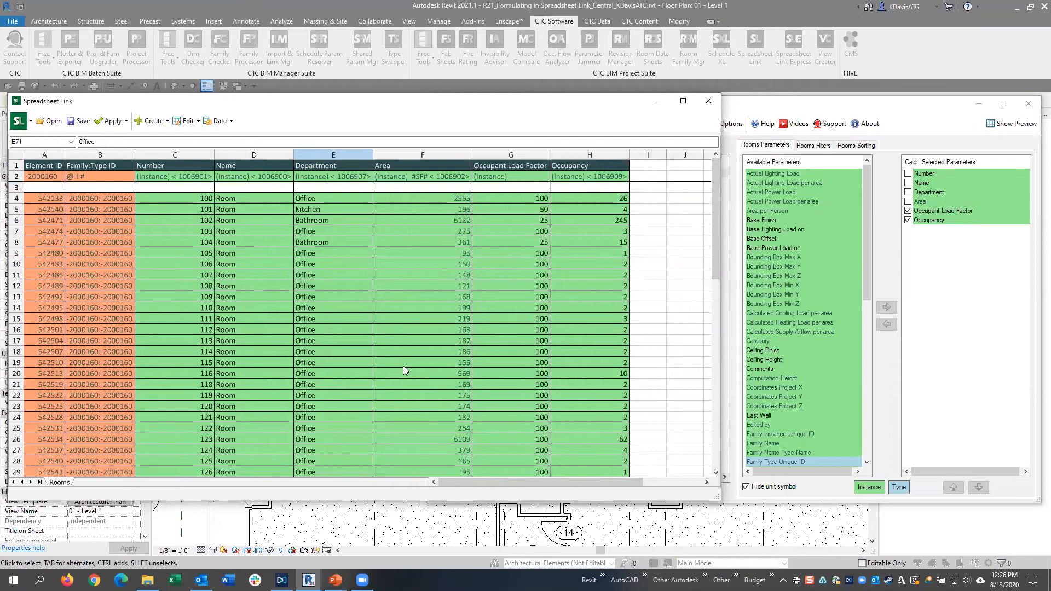
Save the Spreadsheet Link settings to Room Occ Calculation.slsettings in the Saved Settings folder, replacing the existing file
{"action": "left_click", "coordinate": [900, 113]}
{"action": "left_click", "coordinate": [621, 125]}
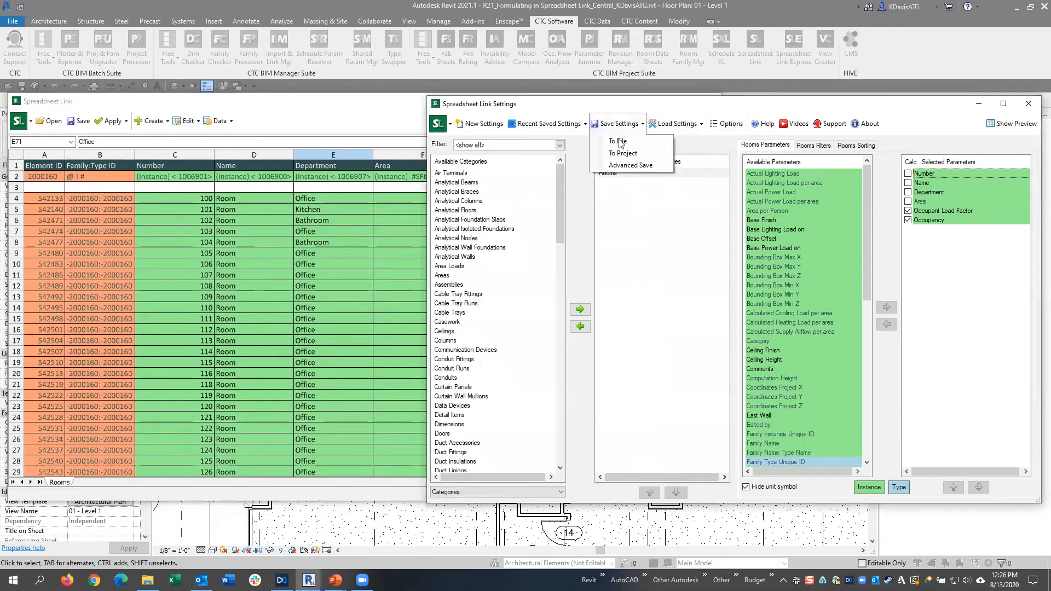
{"action": "left_click", "coordinate": [619, 142]}
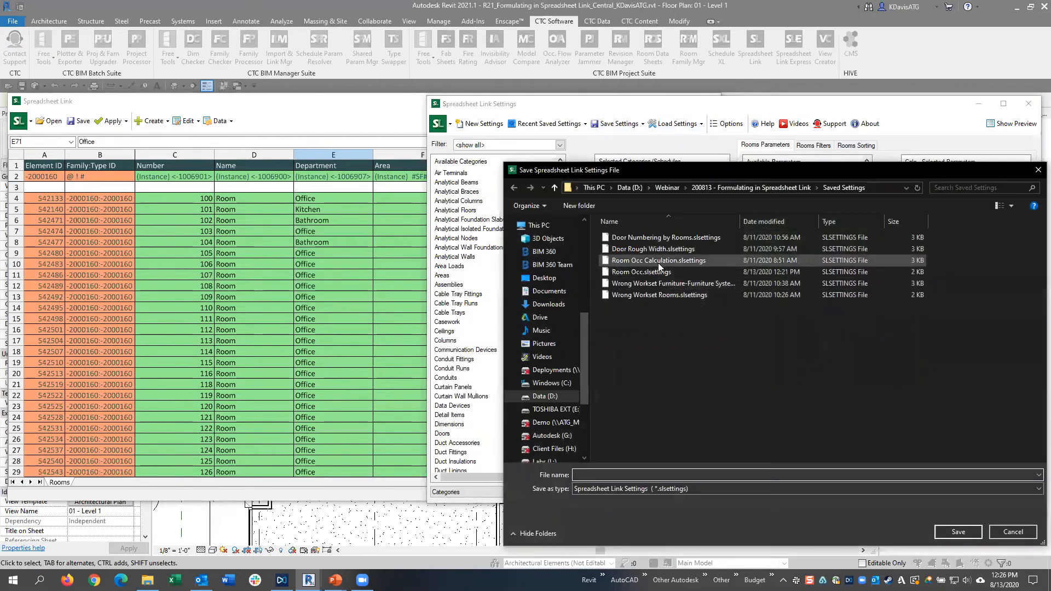
{"action": "left_click", "coordinate": [659, 261]}
{"action": "left_click", "coordinate": [958, 531]}
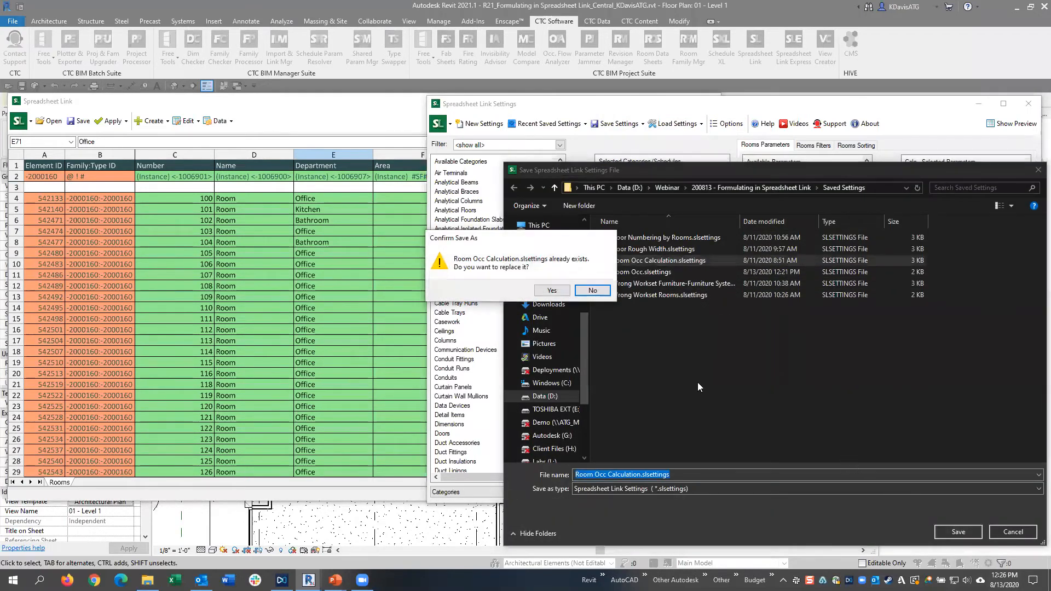
{"action": "left_click", "coordinate": [550, 290]}
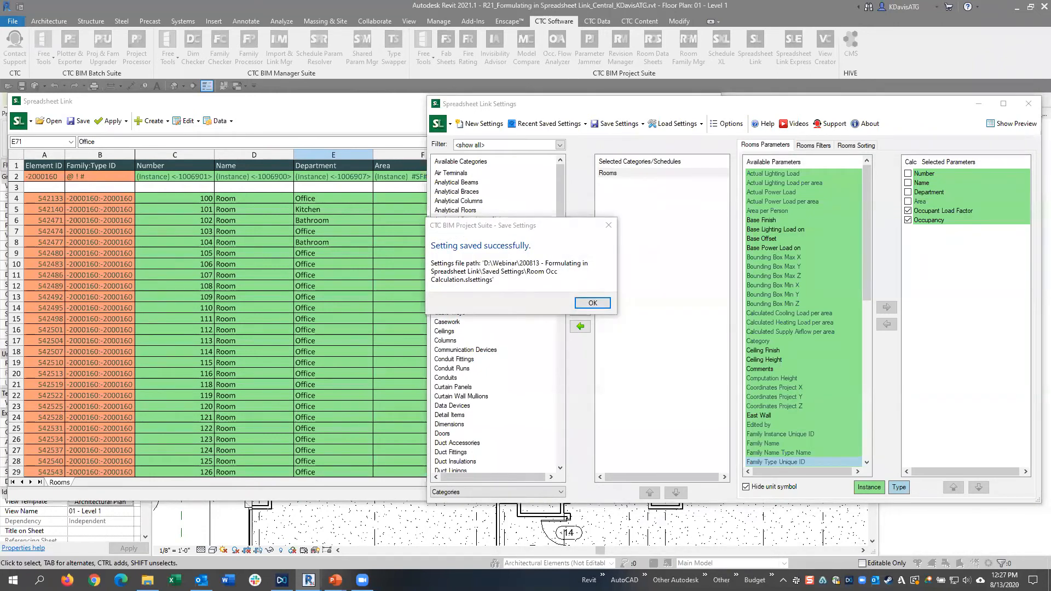
{"action": "left_click", "coordinate": [592, 302]}
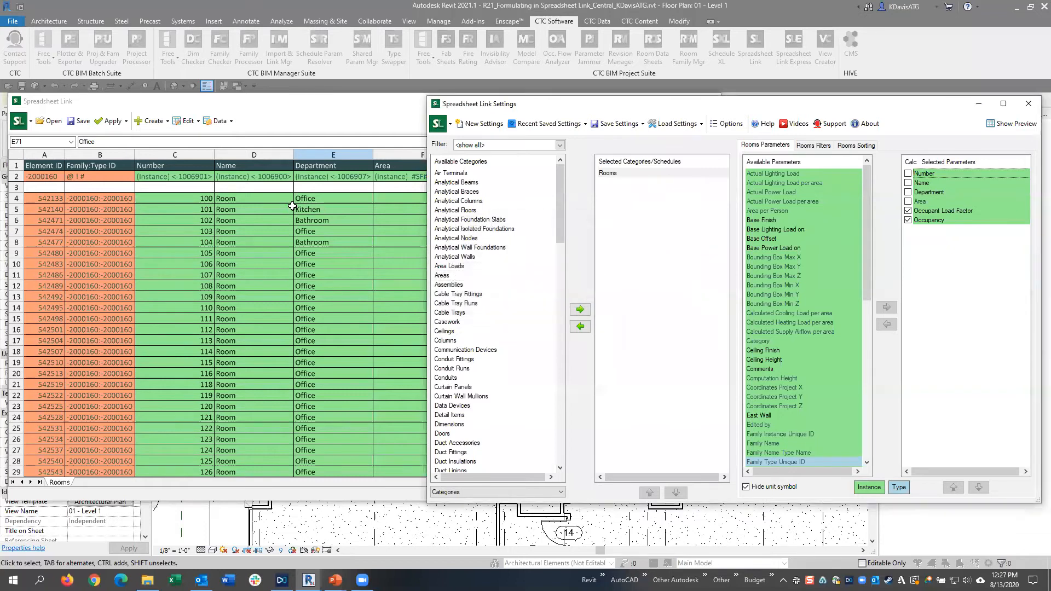
Apply the Rooms spreadsheet values to the Revit project and dismiss the import result
{"action": "left_click", "coordinate": [108, 125]}
{"action": "left_click", "coordinate": [125, 121]}
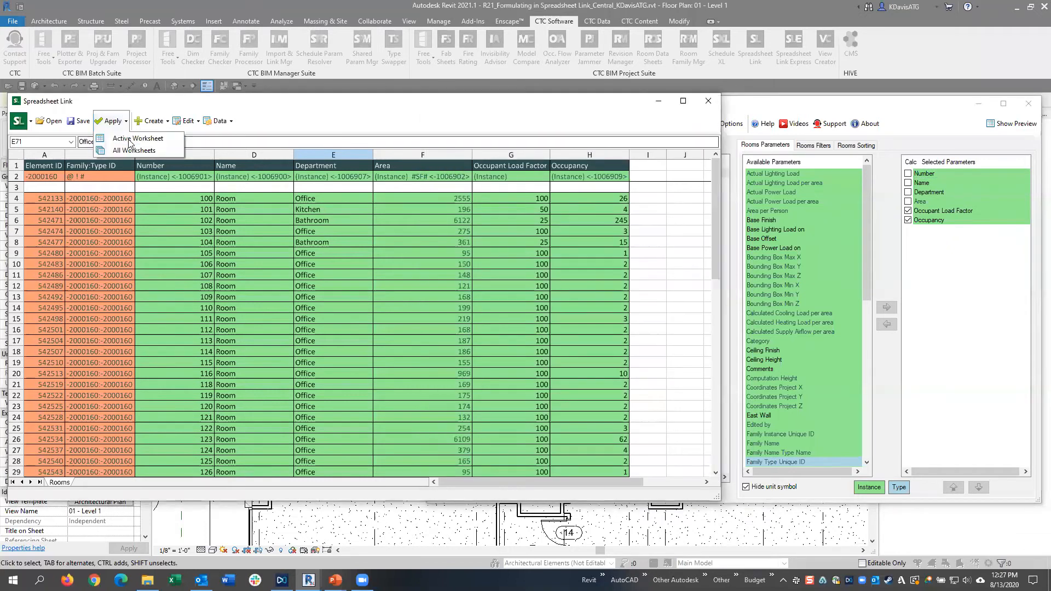
{"action": "left_click", "coordinate": [167, 159]}
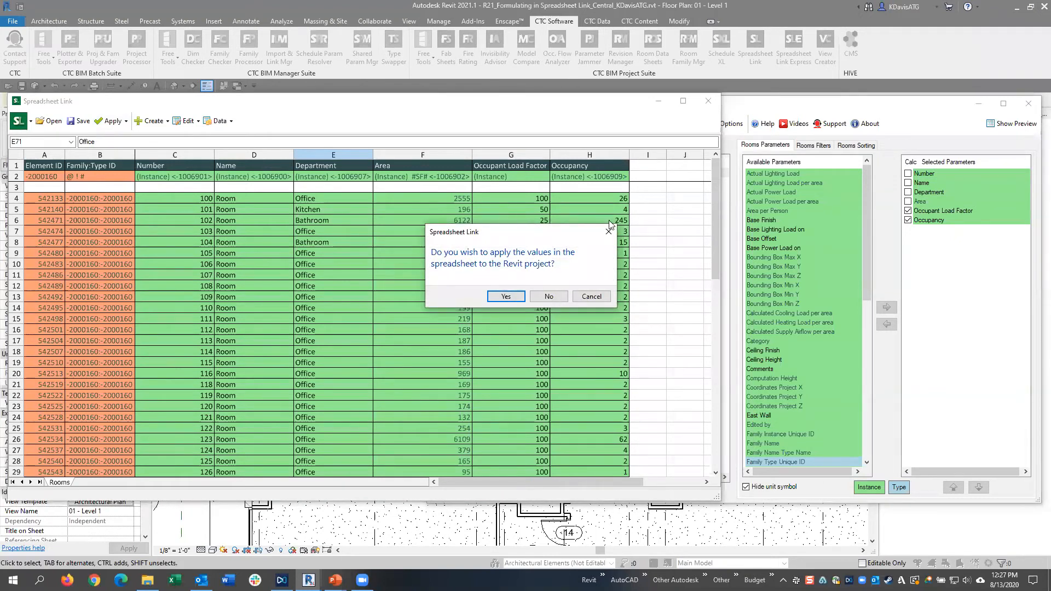
{"action": "left_click", "coordinate": [503, 296]}
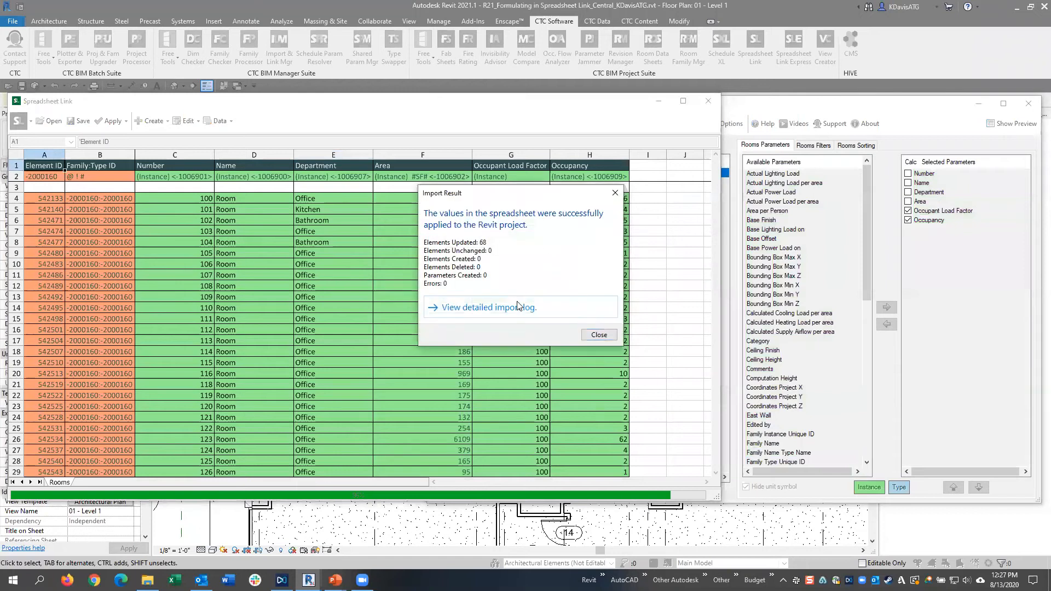
{"action": "left_click", "coordinate": [598, 335]}
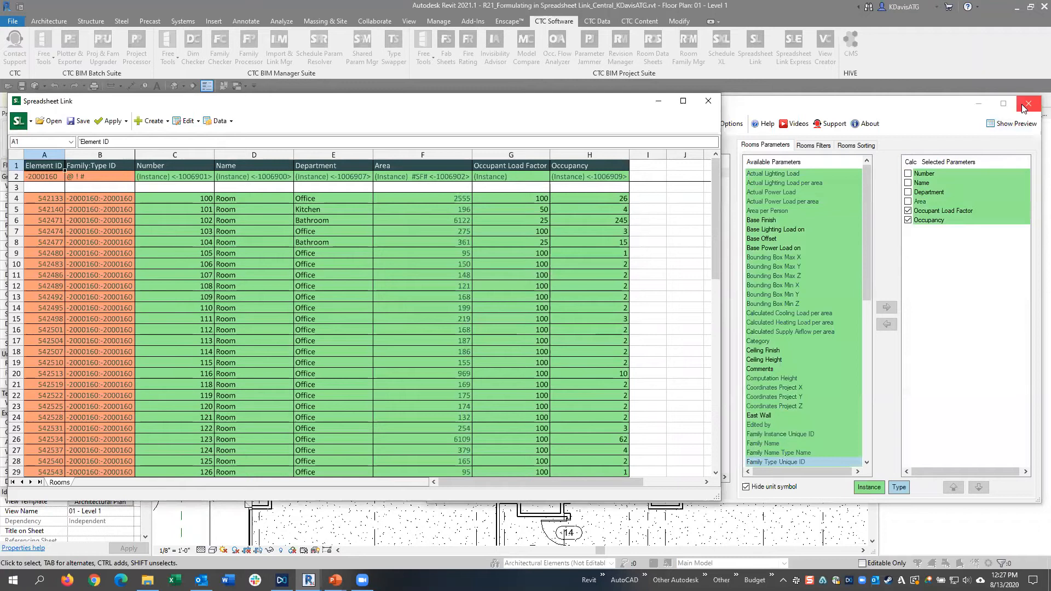
Close Spreadsheet Link, select room 103 in the Level 1 plan and check its Occupancy and Department properties
{"action": "left_click", "coordinate": [1022, 105]}
{"action": "left_click", "coordinate": [564, 309]}
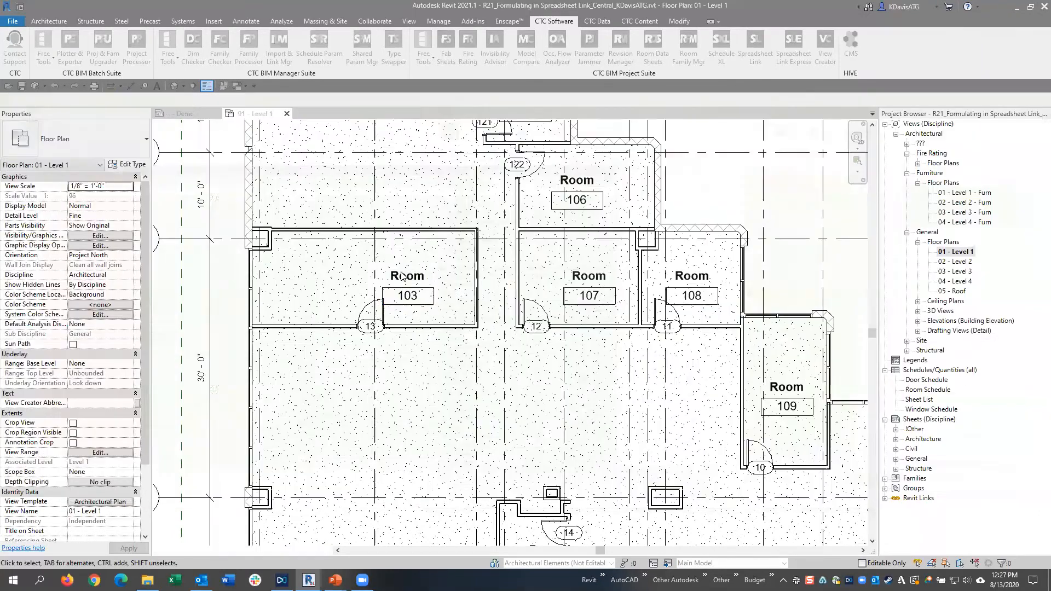
{"action": "left_click", "coordinate": [405, 277]}
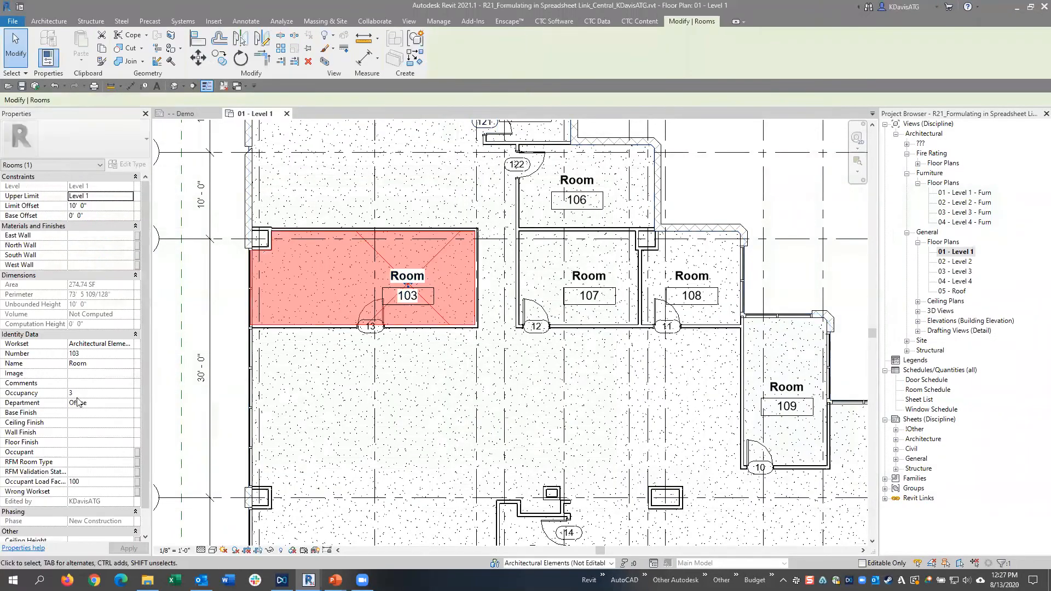
{"action": "left_click", "coordinate": [91, 402]}
{"action": "left_click", "coordinate": [411, 403]}
{"action": "left_click", "coordinate": [176, 394]}
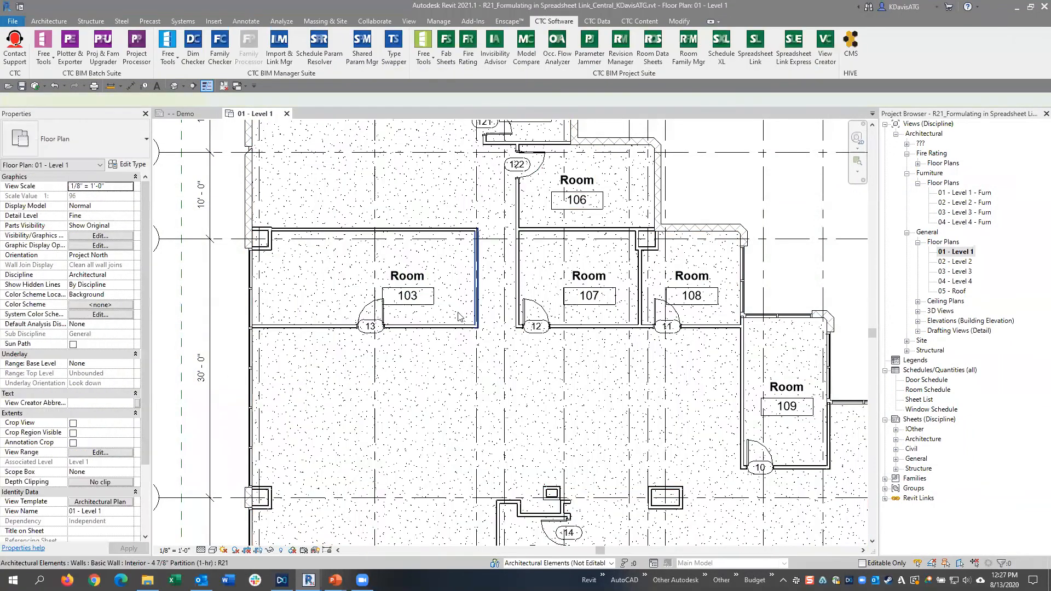
Enlarge room 103 by moving its door wall away from the opposite wall, to a spacing of about 25' 6"
{"action": "left_click", "coordinate": [475, 276]}
{"action": "left_click", "coordinate": [422, 328]}
{"action": "left_click_drag", "start_coordinate": [430, 353], "coordinate": [418, 442]}
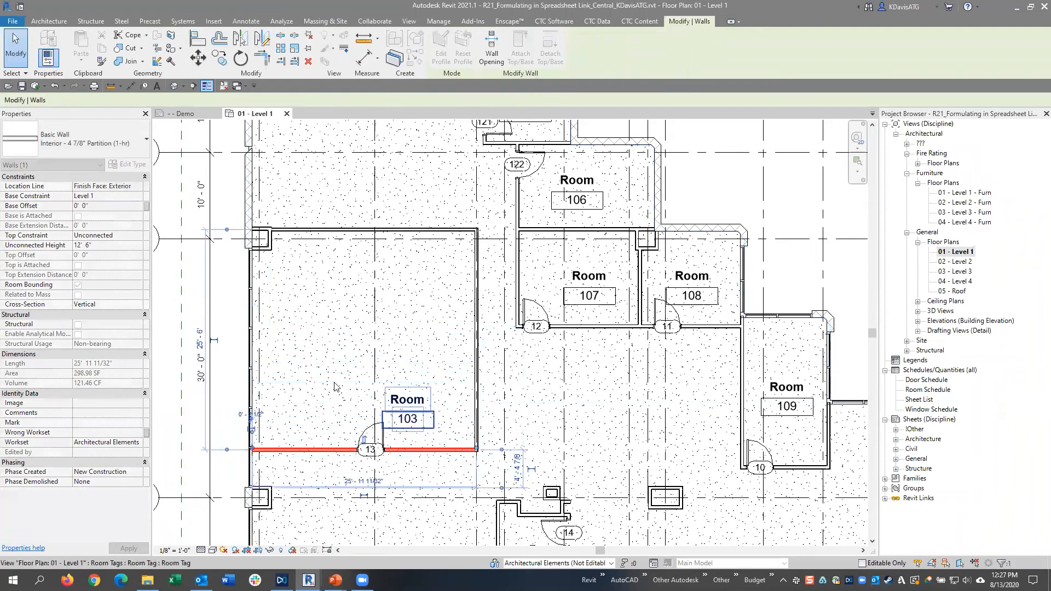
{"action": "key", "text": "Escape"}
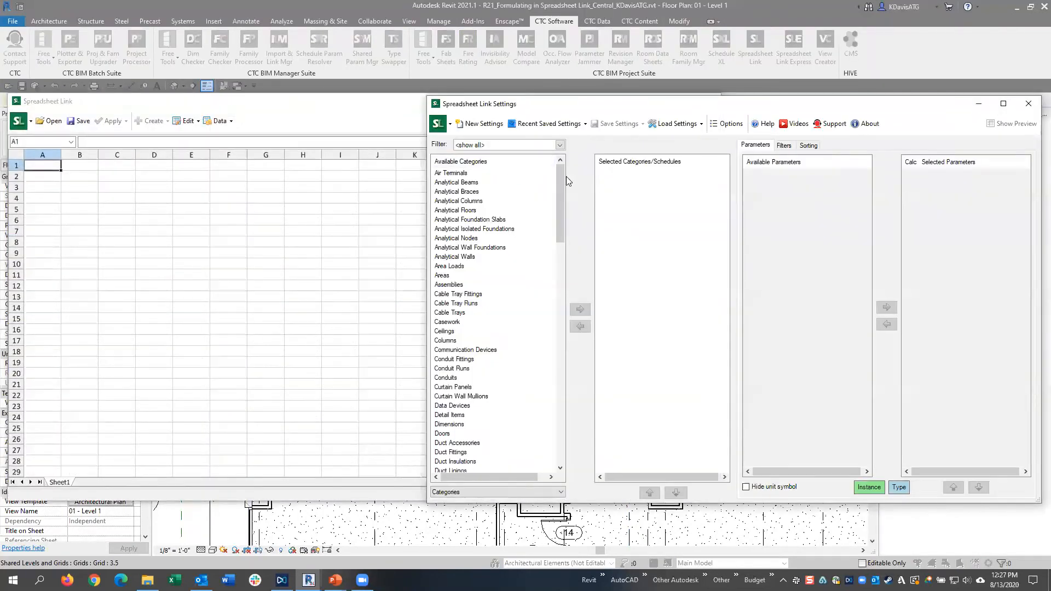
Load Room Occ Calculation.slsettings from file into Spreadsheet Link and examine the Occupancy values and the formula in H6
{"action": "left_click", "coordinate": [685, 129]}
{"action": "left_click", "coordinate": [687, 143]}
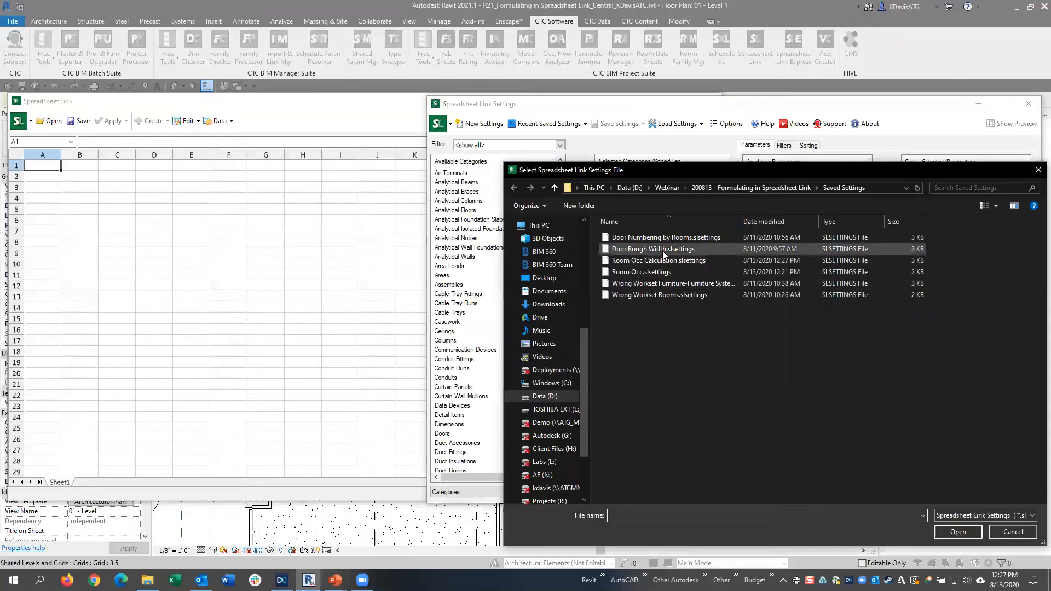
{"action": "left_click", "coordinate": [667, 262]}
{"action": "left_click", "coordinate": [963, 535]}
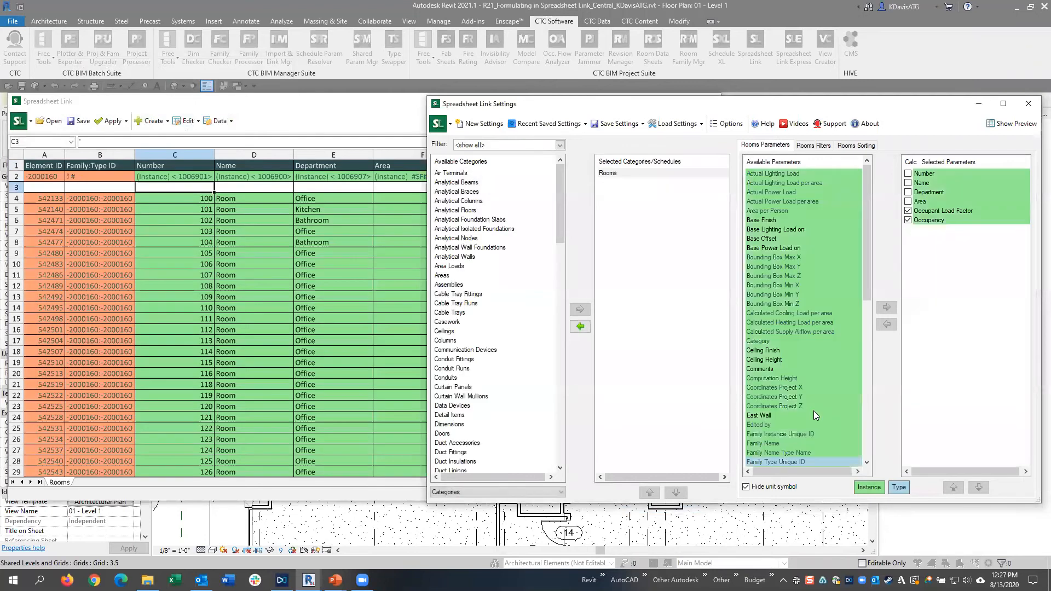
{"action": "left_click", "coordinate": [335, 323]}
{"action": "left_click_drag", "start_coordinate": [590, 197], "coordinate": [589, 272]}
{"action": "left_click", "coordinate": [586, 223]}
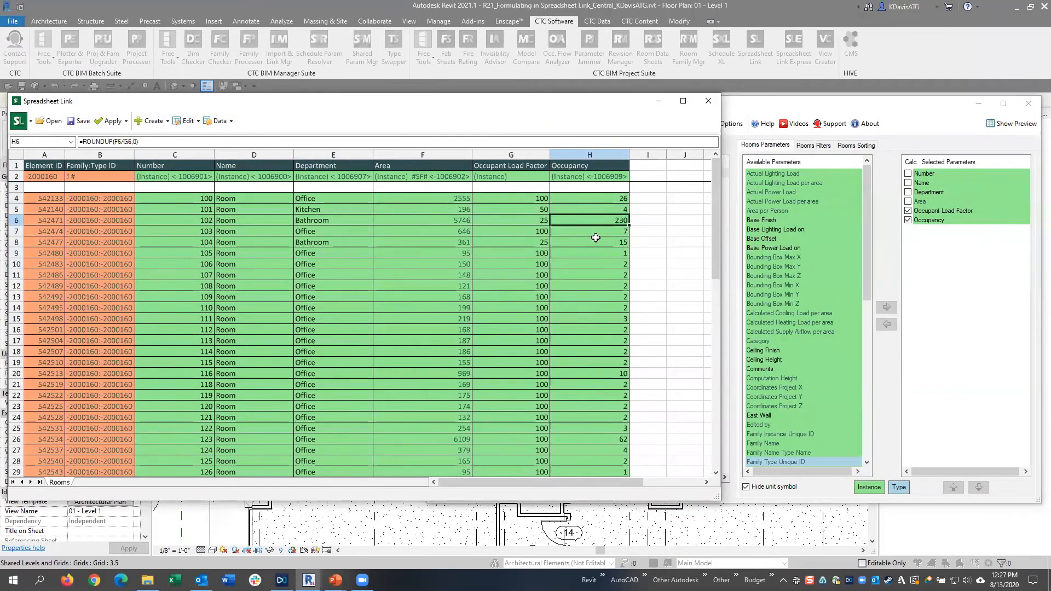
Apply the active Rooms worksheet to the Revit project and close Spreadsheet Link without saving the settings
{"action": "left_click", "coordinate": [113, 121]}
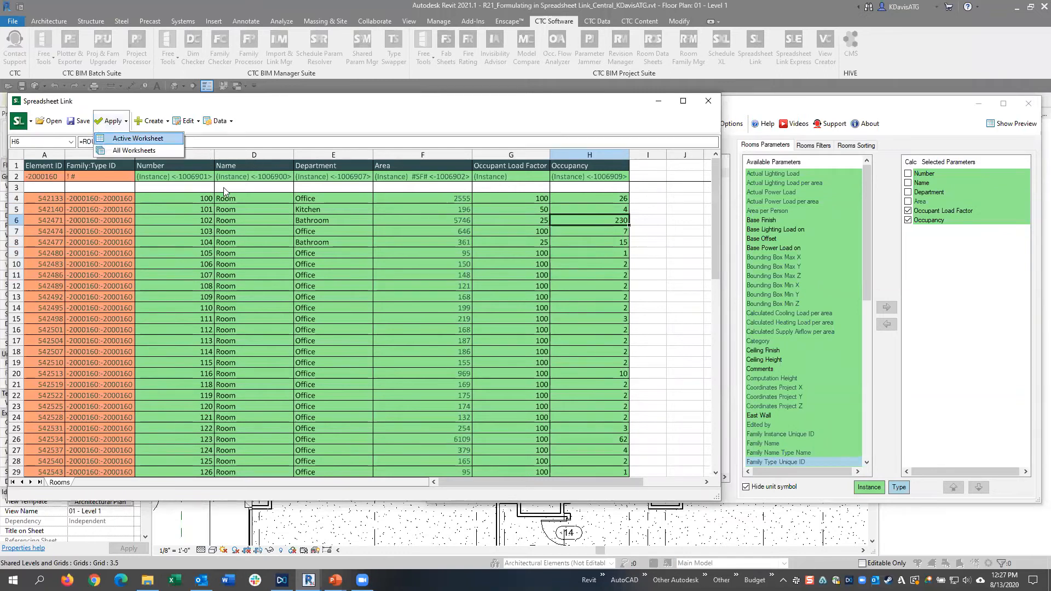
{"action": "left_click", "coordinate": [117, 138]}
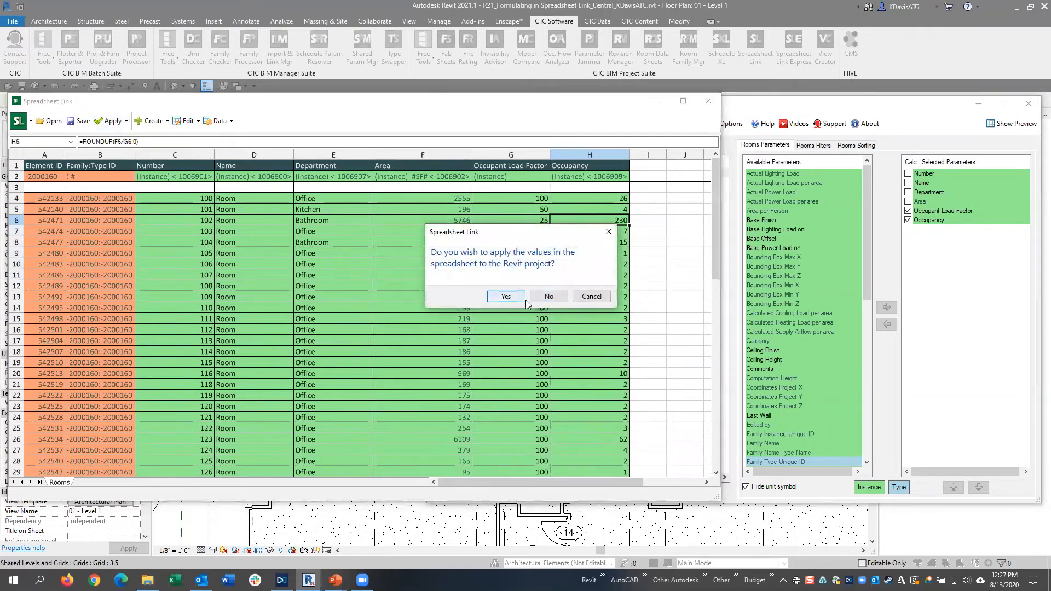
{"action": "left_click", "coordinate": [522, 297]}
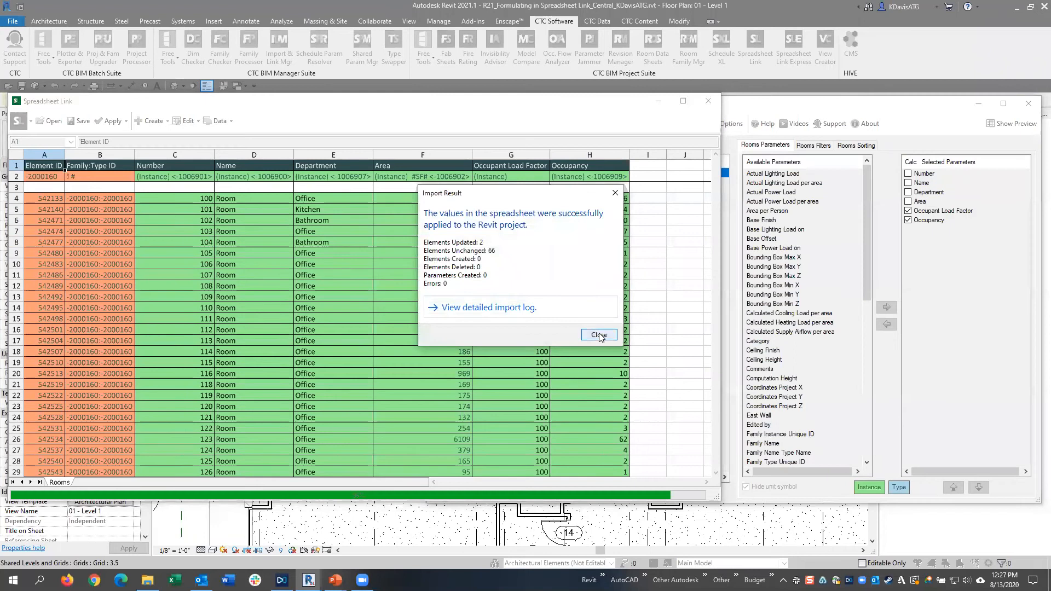
{"action": "left_click", "coordinate": [599, 334]}
{"action": "left_click", "coordinate": [1017, 118]}
{"action": "left_click", "coordinate": [1017, 112]}
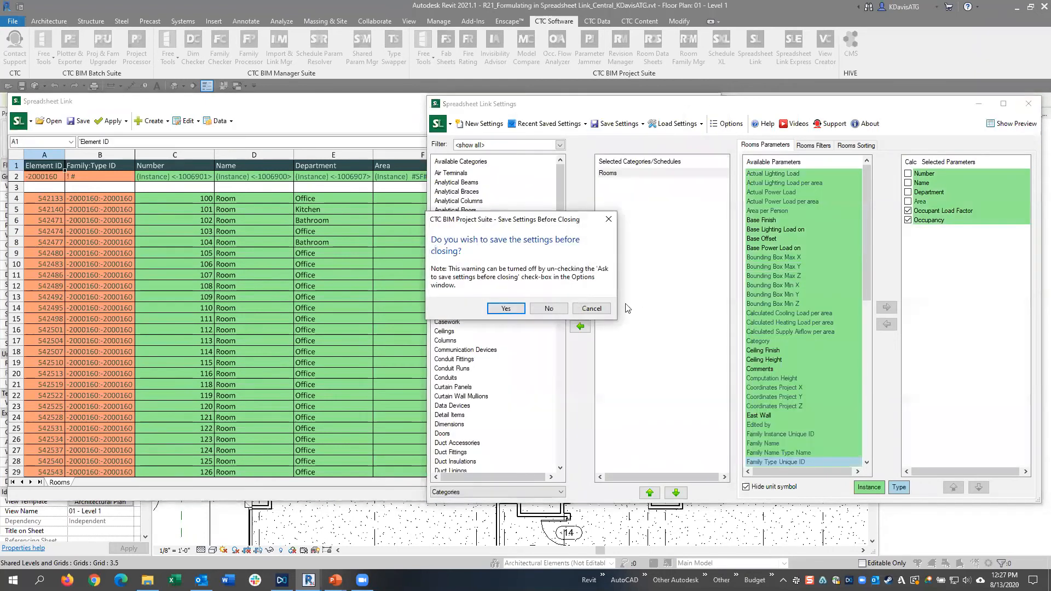
{"action": "left_click", "coordinate": [549, 308]}
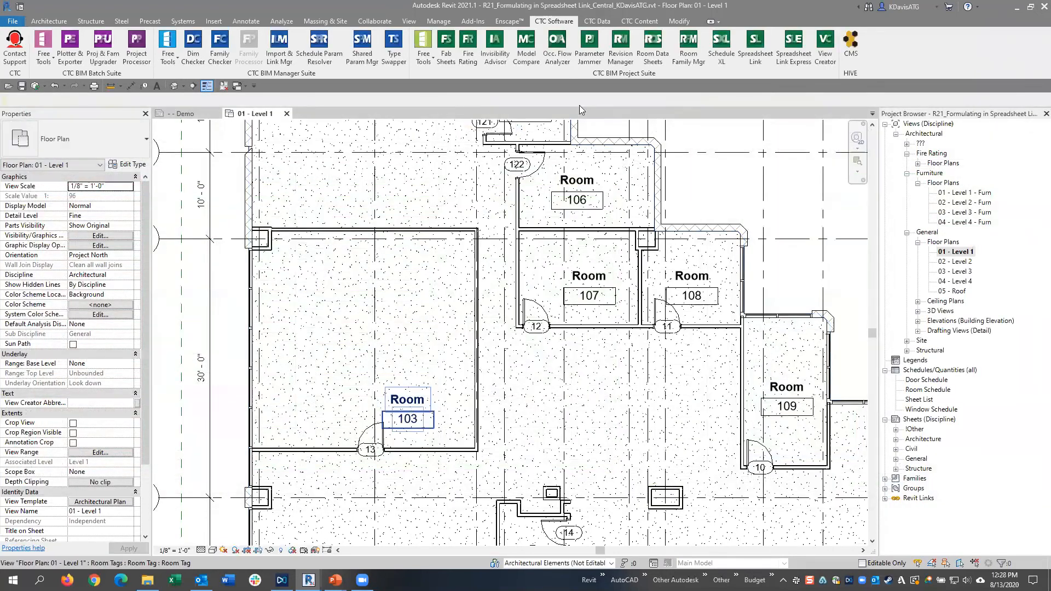
Select the enlarged room 103 and check its Occupancy and Department properties, then deselect it
{"action": "left_click", "coordinate": [408, 419]}
{"action": "left_click", "coordinate": [378, 430]}
{"action": "left_click", "coordinate": [88, 391]}
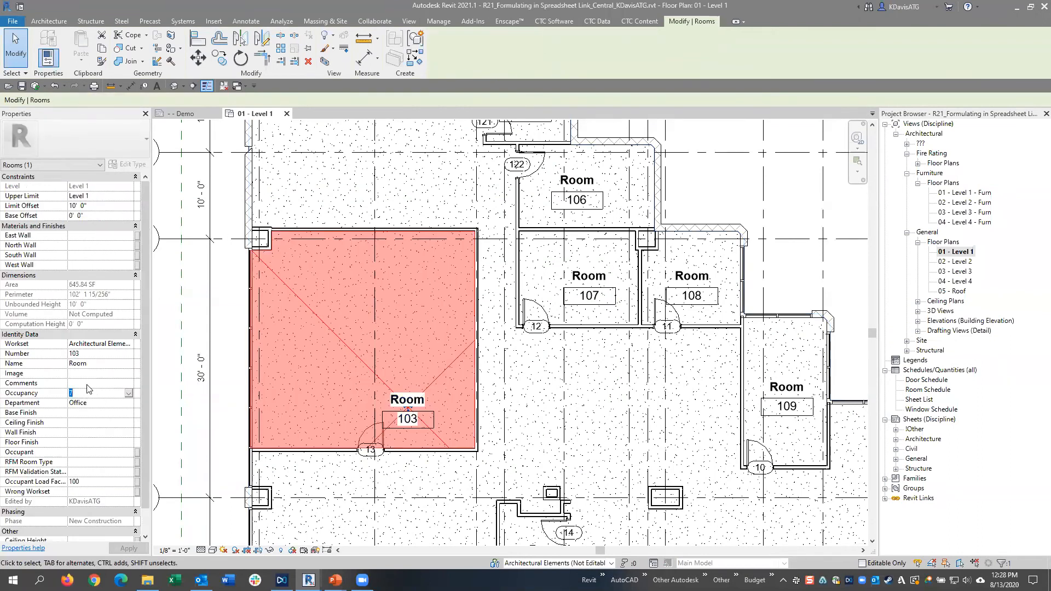
{"action": "left_click", "coordinate": [96, 404]}
{"action": "left_click", "coordinate": [229, 375]}
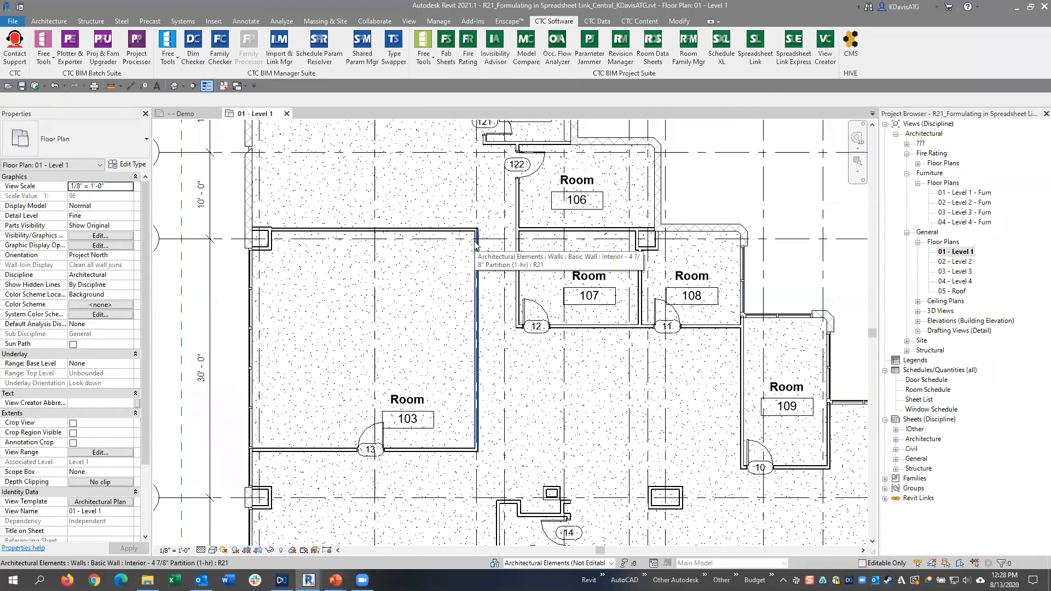
Fit the whole Level 1 floor plan in the view and open Spreadsheet Link
{"action": "middle_click", "coordinate": [506, 270]}
{"action": "middle_click", "coordinate": [506, 270]}
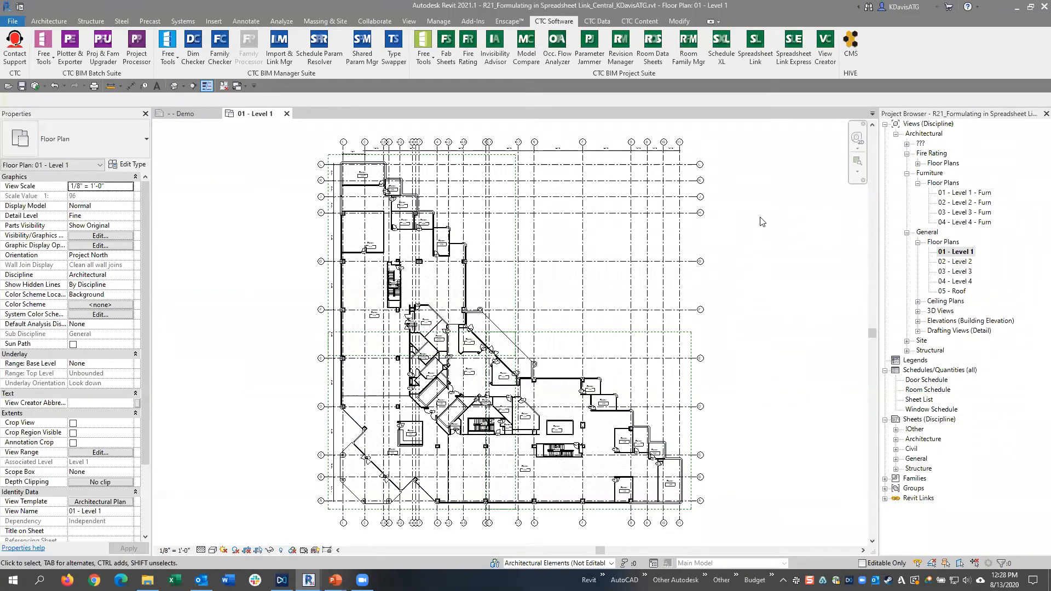
{"action": "left_click", "coordinate": [757, 67]}
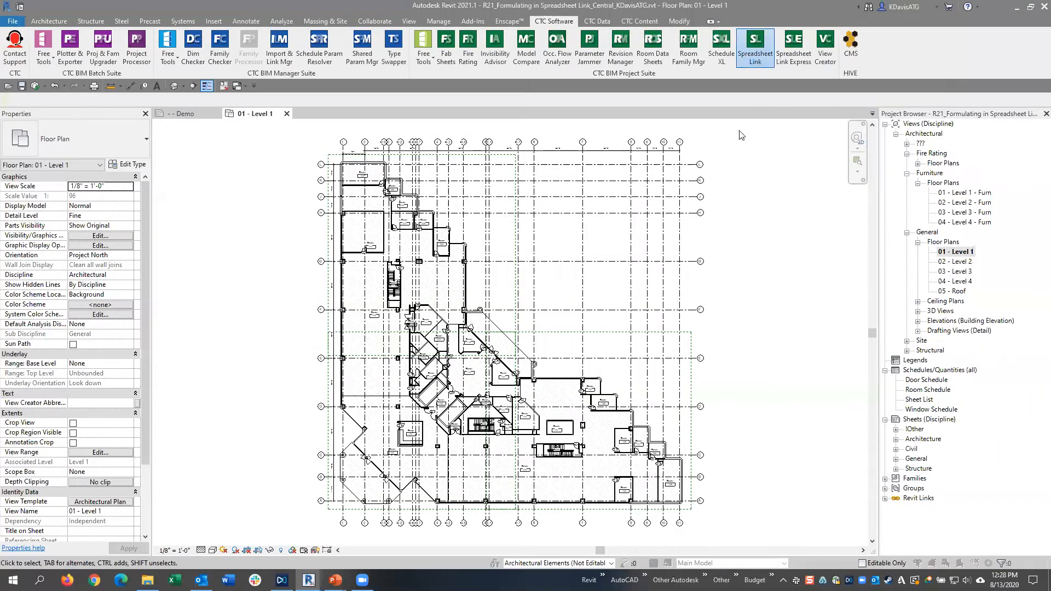
{"action": "left_click", "coordinate": [659, 125]}
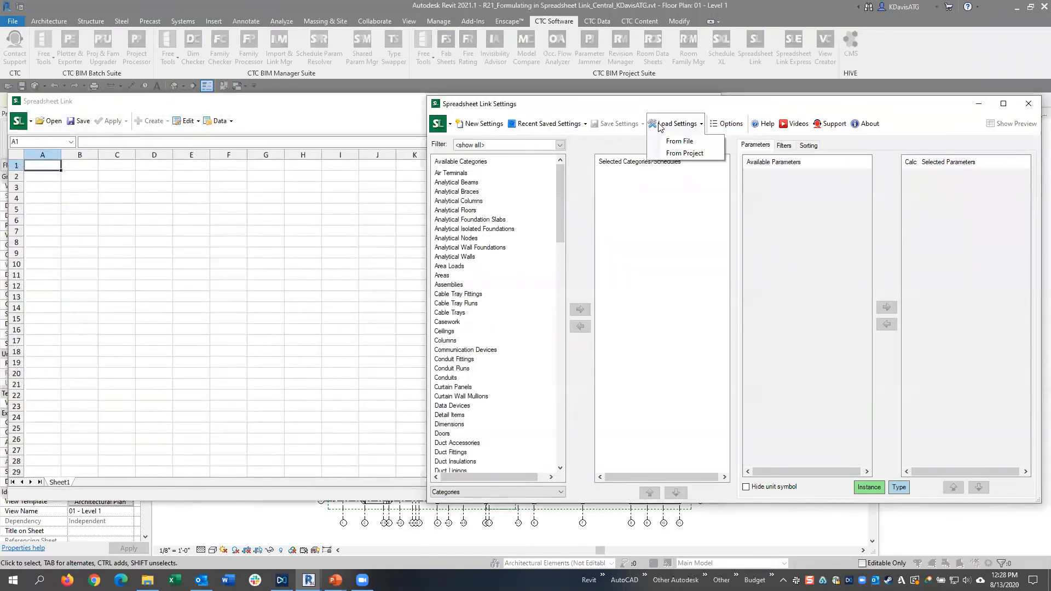
{"action": "left_click", "coordinate": [678, 141]}
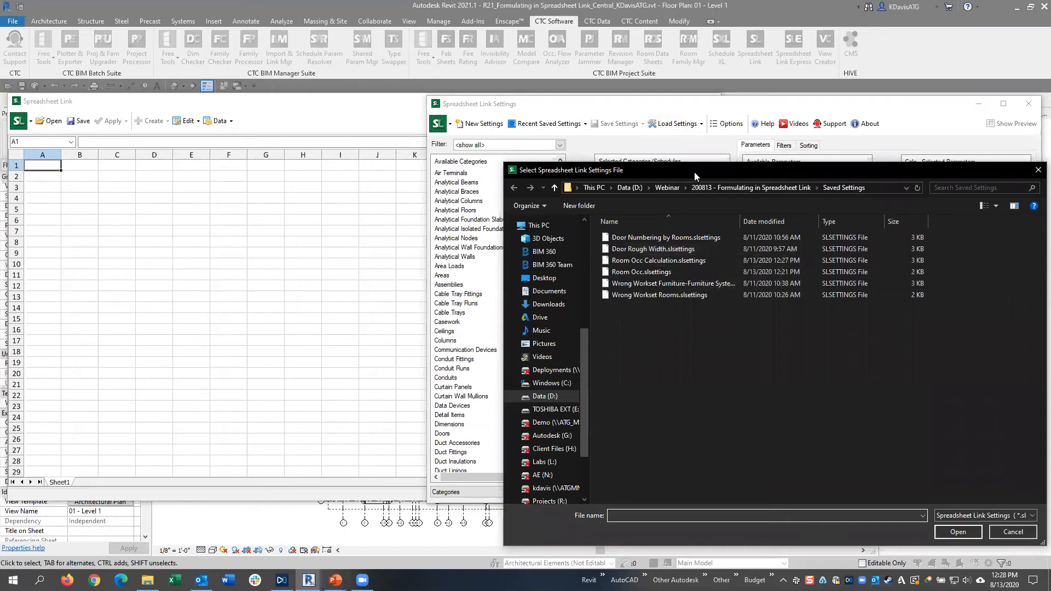
{"action": "left_click_drag", "start_coordinate": [695, 172], "coordinate": [643, 141]}
{"action": "left_click", "coordinate": [606, 219]}
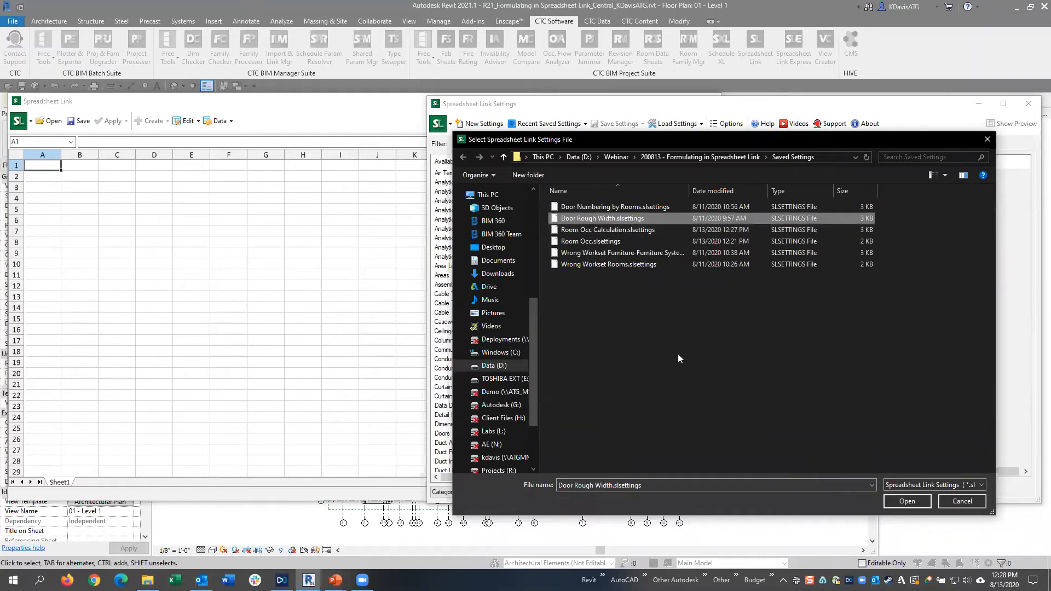
{"action": "left_click", "coordinate": [957, 500]}
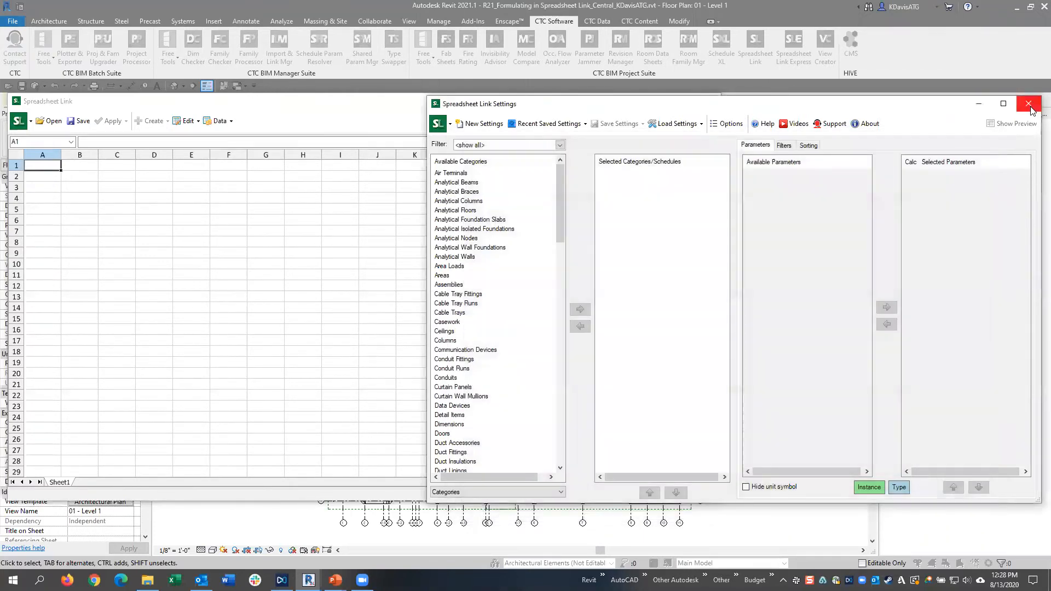
Load the saved settings file Door Rough Width.slsettings into Spreadsheet Link
{"action": "left_click", "coordinate": [677, 124]}
{"action": "left_click", "coordinate": [681, 138]}
{"action": "left_click", "coordinate": [624, 218]}
{"action": "left_click", "coordinate": [906, 502]}
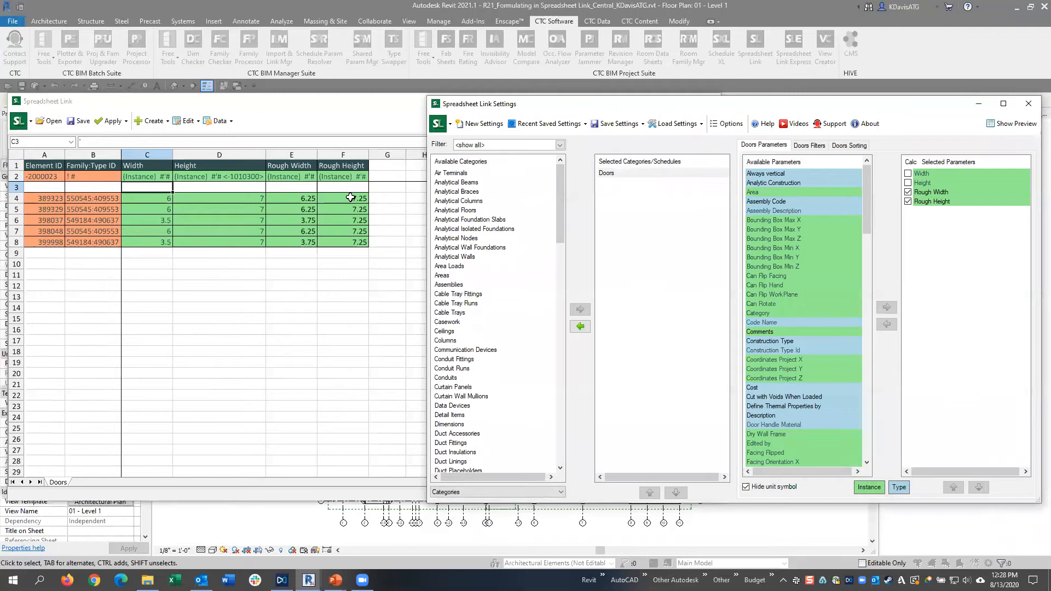
Examine the Rough Width and Rough Height formulas for the doors in E4:F8 and open E4's formula for editing
{"action": "left_click_drag", "start_coordinate": [298, 212], "coordinate": [295, 238]}
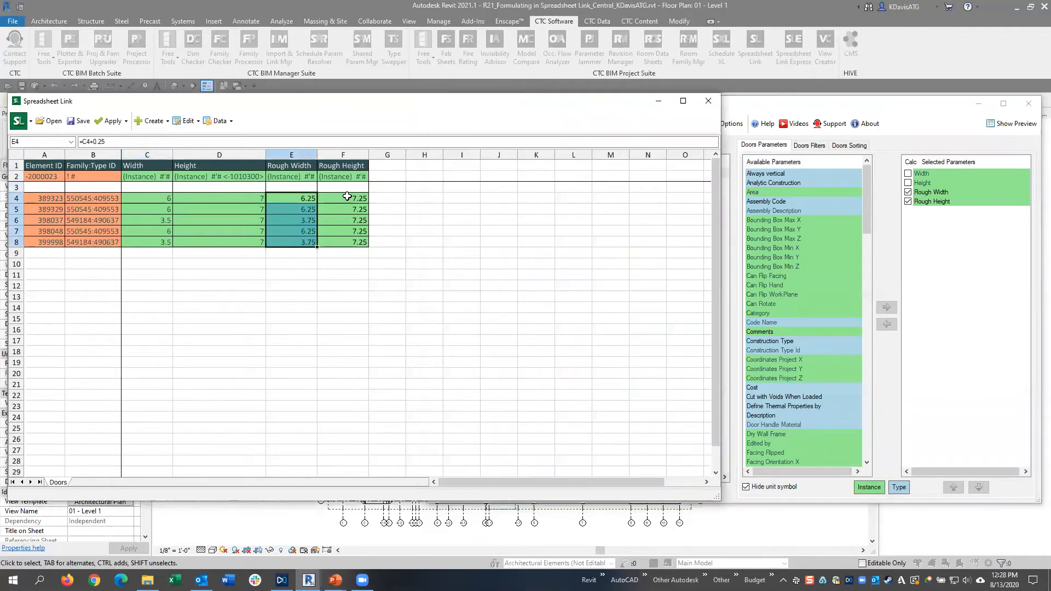
{"action": "left_click_drag", "start_coordinate": [347, 196], "coordinate": [335, 236]}
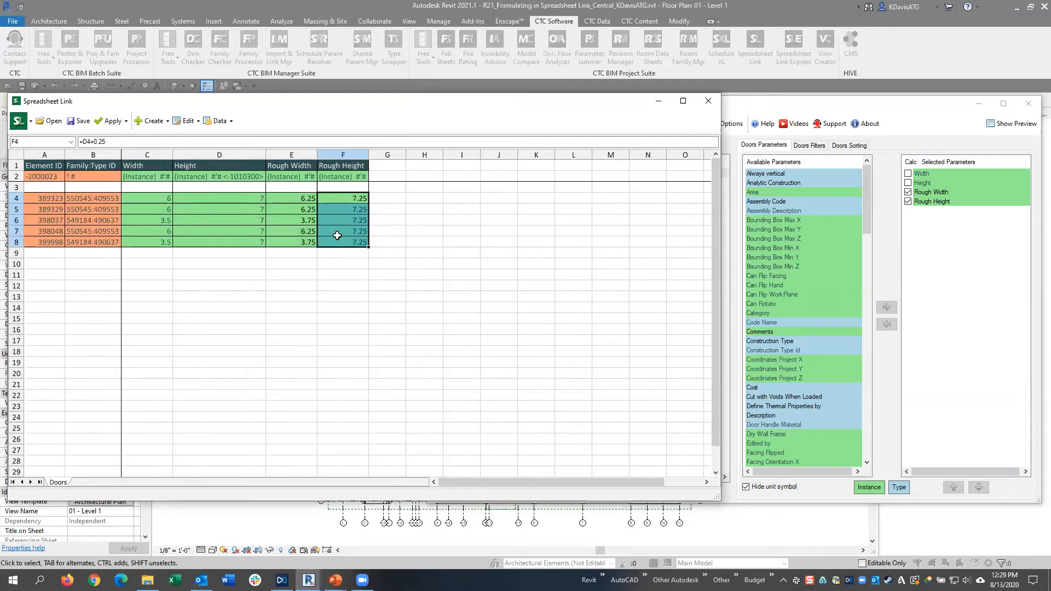
{"action": "left_click", "coordinate": [305, 234]}
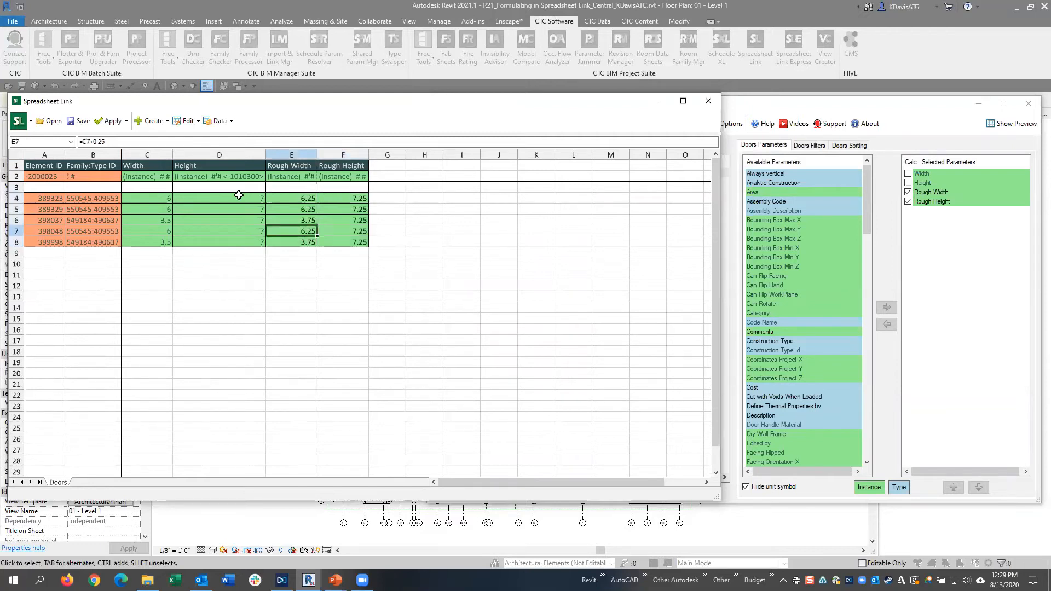
{"action": "left_click", "coordinate": [304, 198]}
{"action": "left_click", "coordinate": [125, 142]}
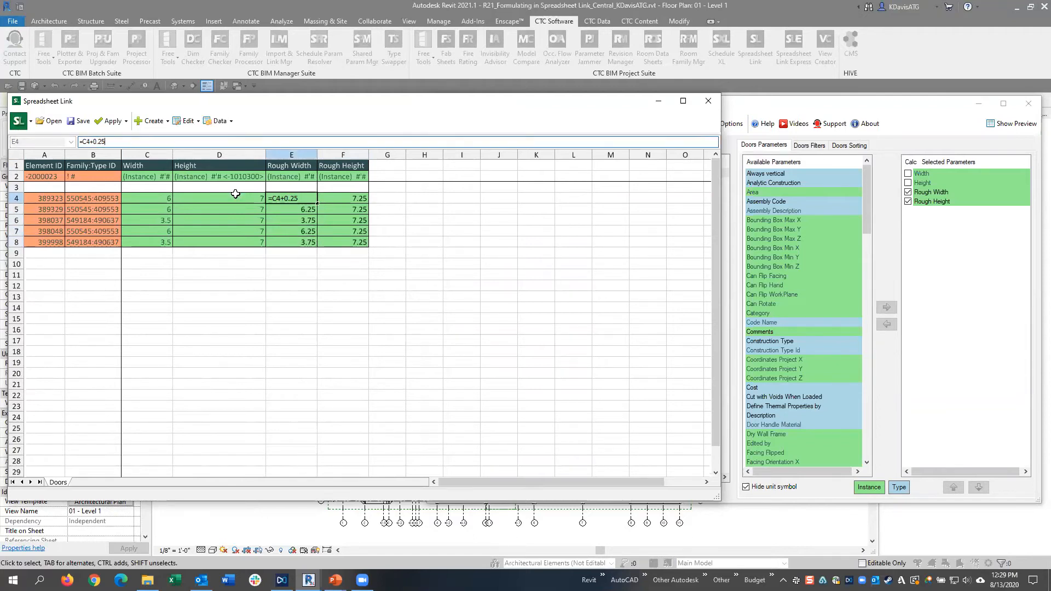
Examine the doors' Rough Width formulas in E4 and E5 and the Rough Height formulas in F4:F8
{"action": "left_click", "coordinate": [345, 198]}
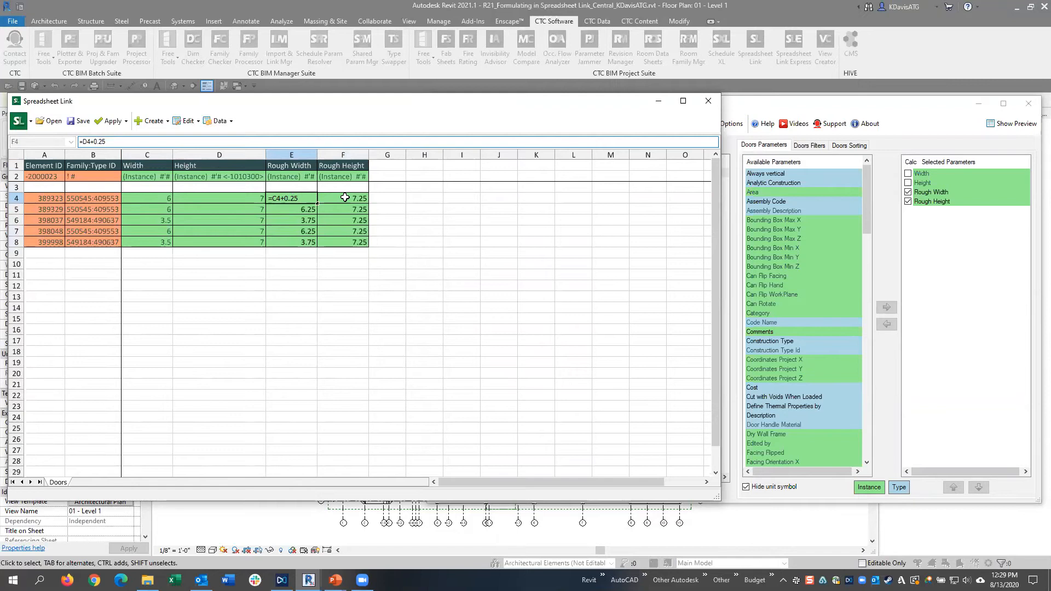
{"action": "left_click", "coordinate": [293, 200]}
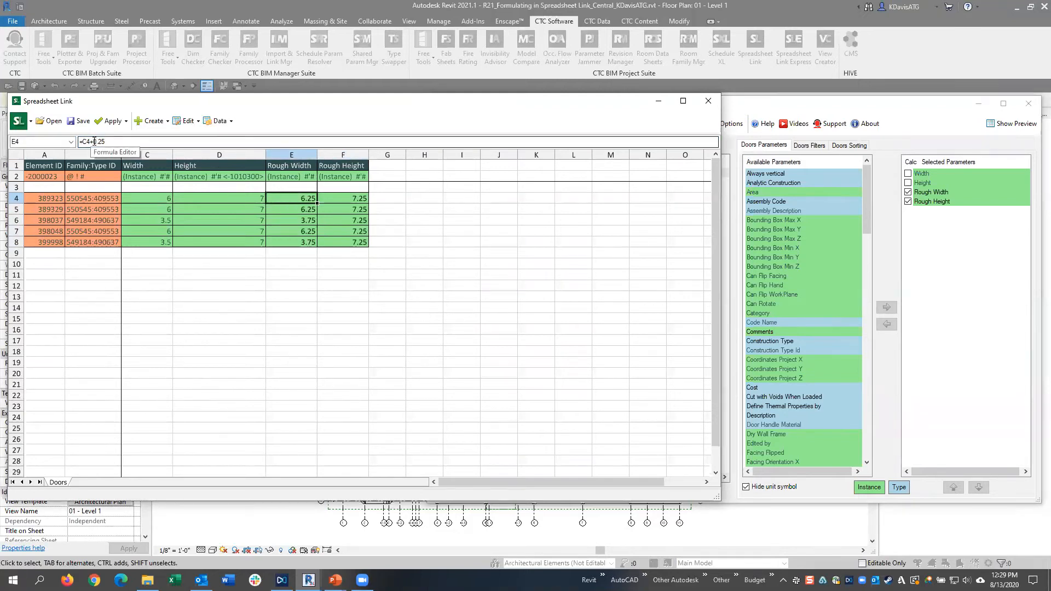
{"action": "left_click", "coordinate": [110, 141]}
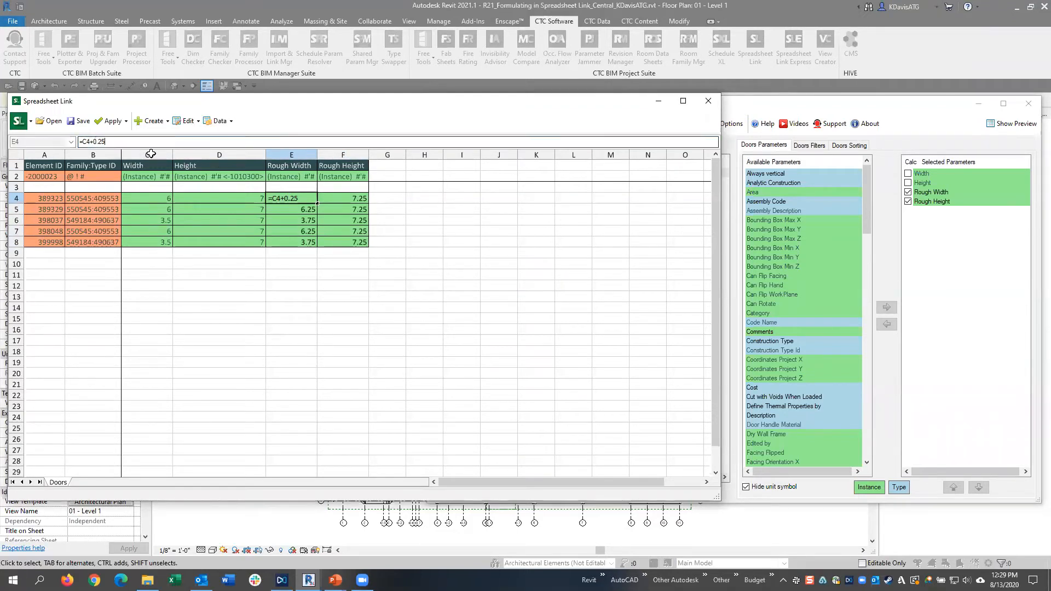
{"action": "left_click", "coordinate": [299, 213]}
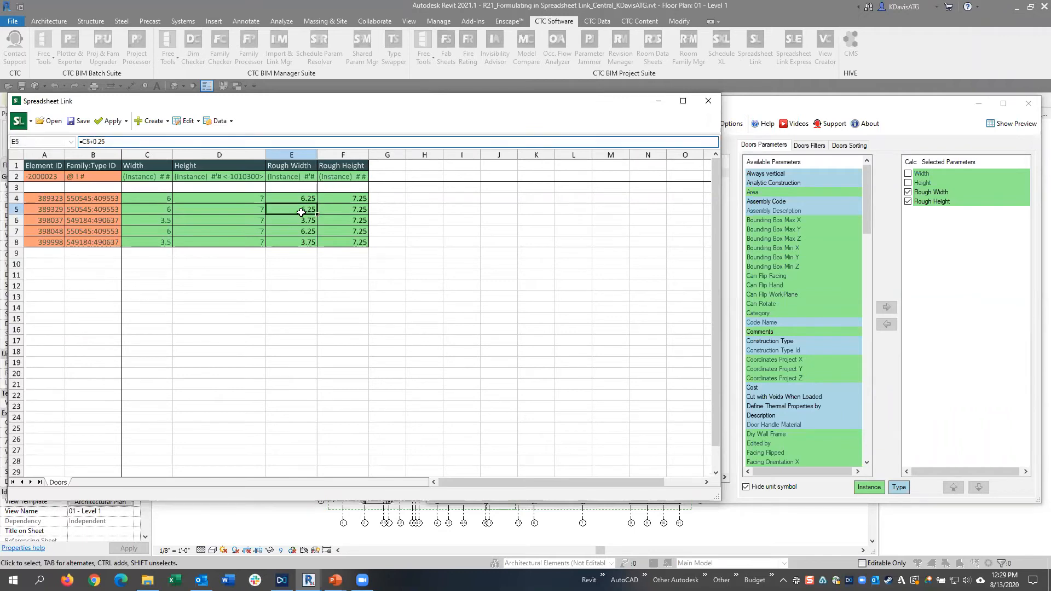
{"action": "left_click_drag", "start_coordinate": [350, 201], "coordinate": [355, 242]}
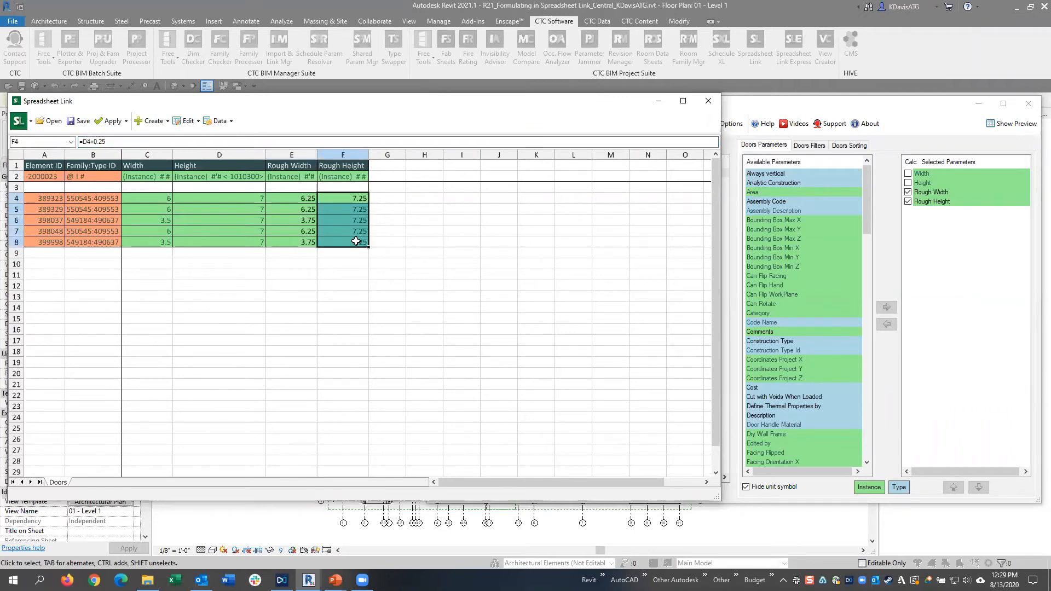
{"action": "left_click", "coordinate": [109, 142]}
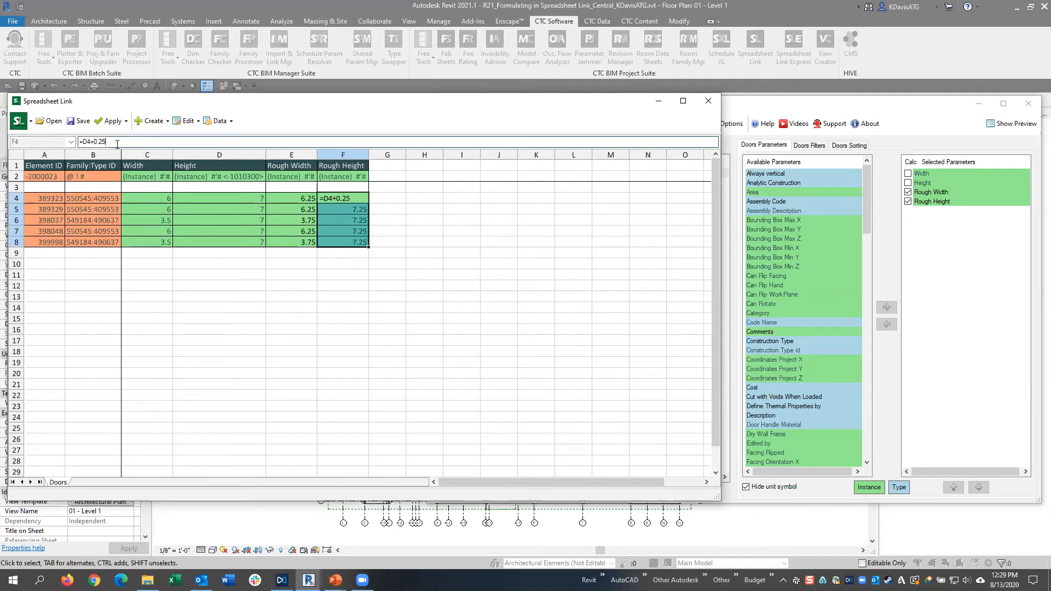
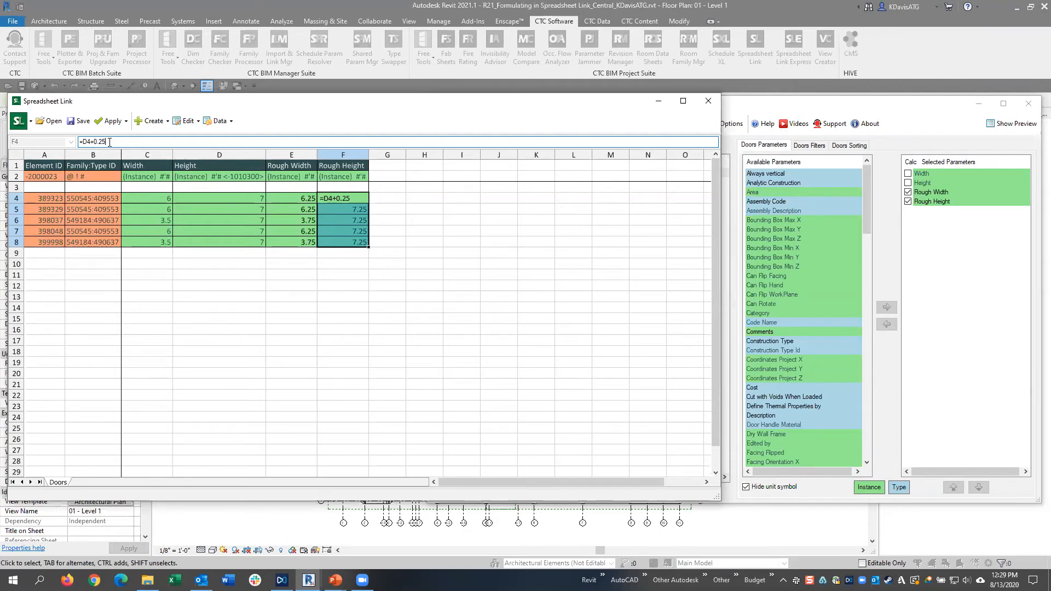
{"action": "left_click", "coordinate": [347, 201]}
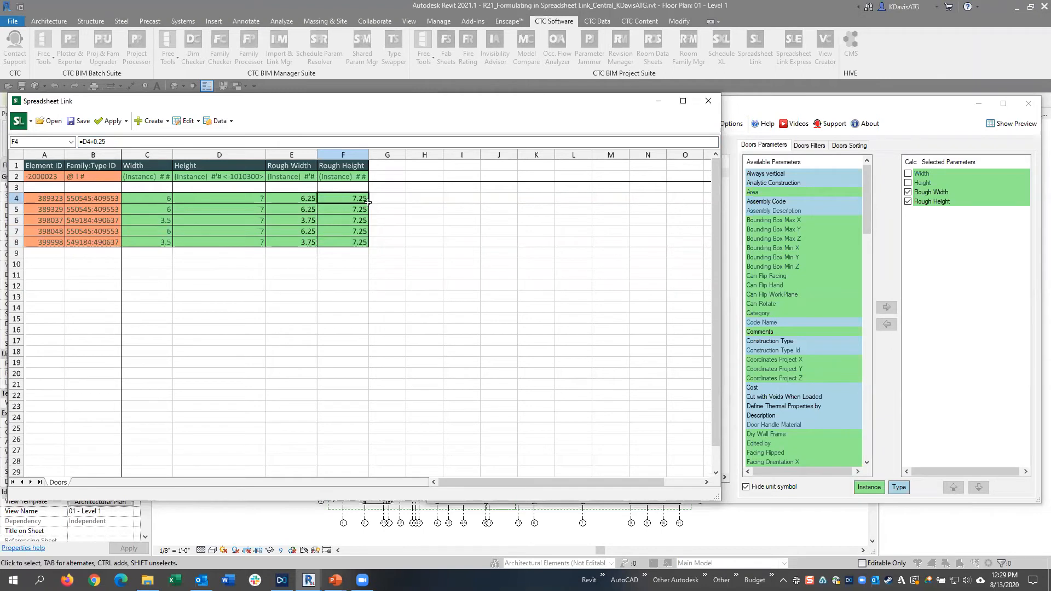
Load the saved settings file Door Numbering by Rooms.slsettings into Spreadsheet Link, replacing the existing settings
{"action": "left_click", "coordinate": [806, 134]}
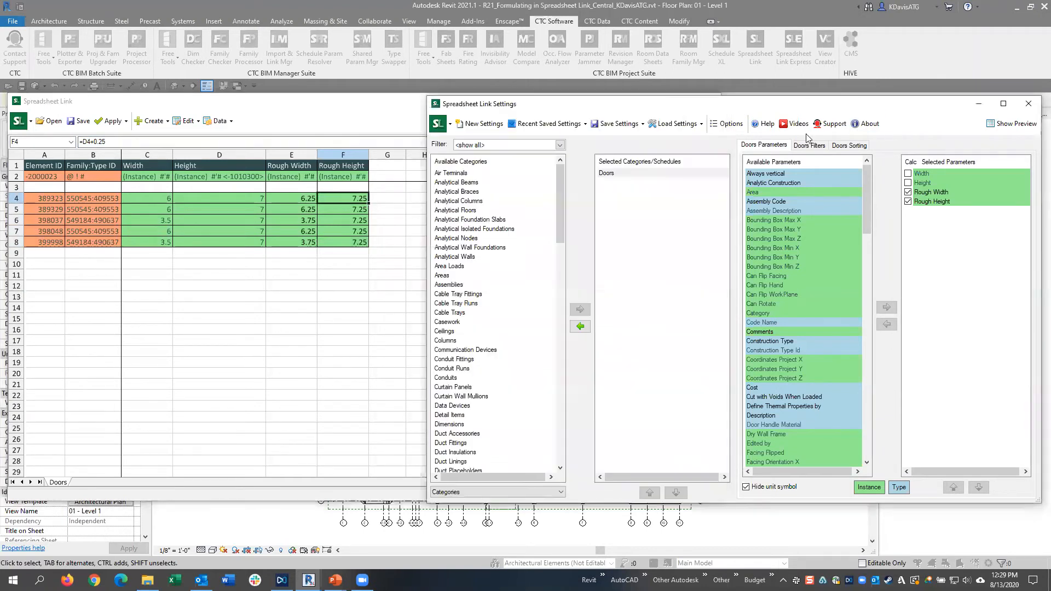
{"action": "left_click", "coordinate": [694, 125]}
{"action": "left_click", "coordinate": [682, 139]}
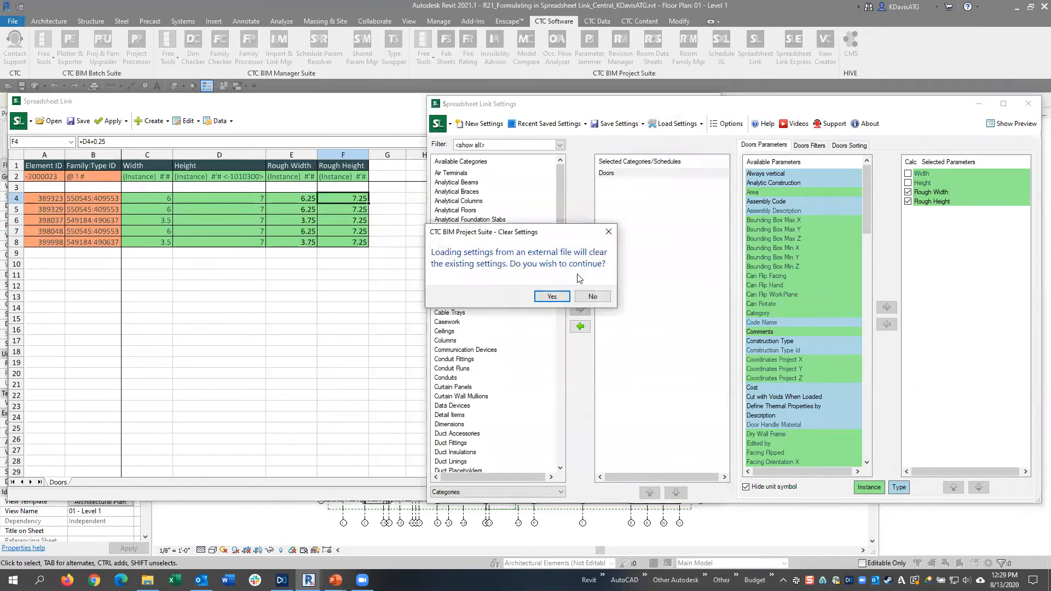
{"action": "left_click", "coordinate": [557, 299]}
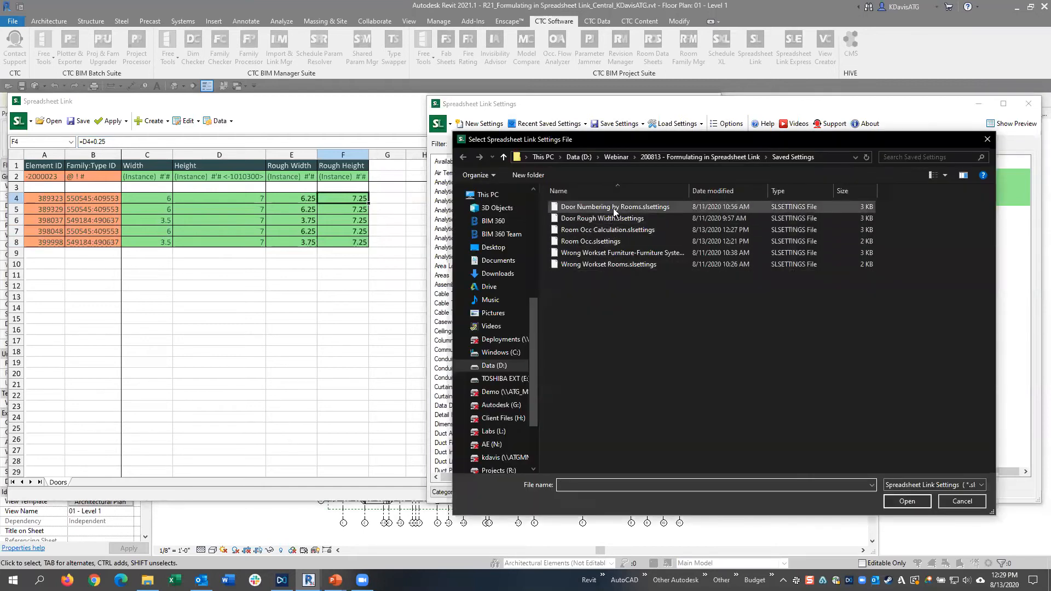
{"action": "left_click", "coordinate": [613, 208]}
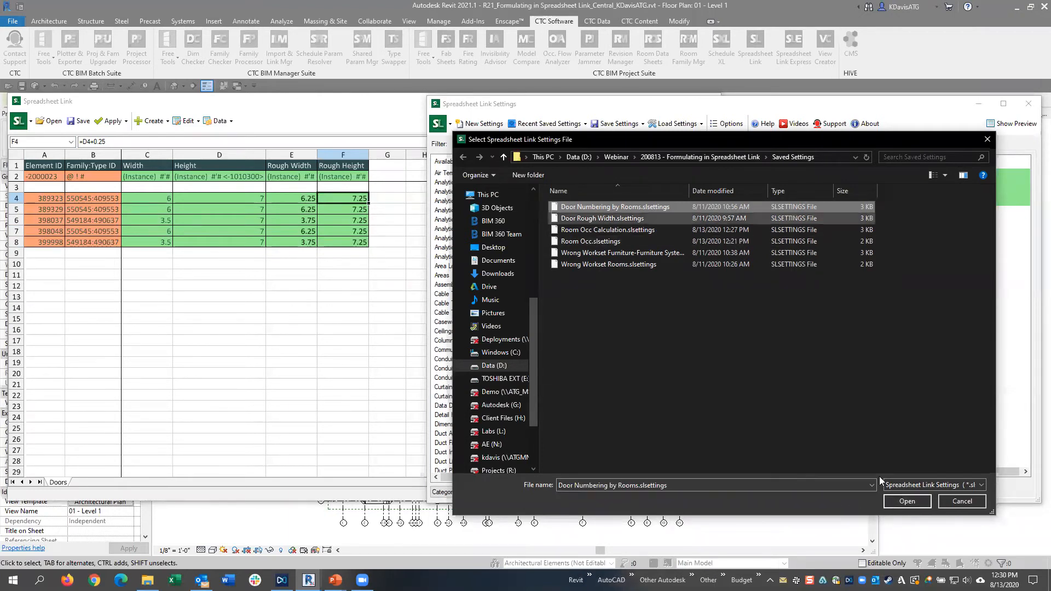
{"action": "left_click", "coordinate": [907, 501]}
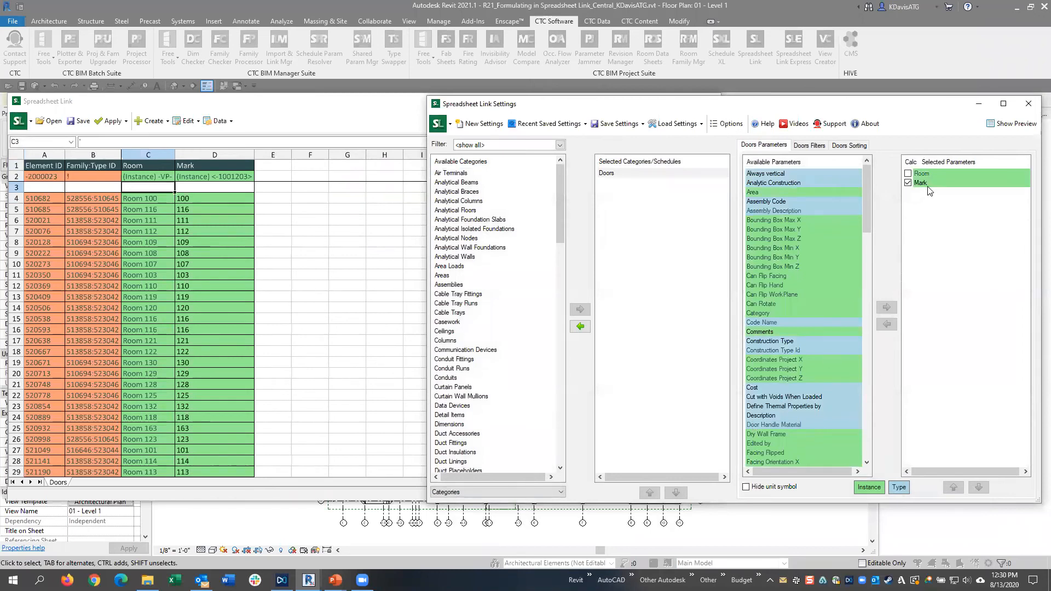
Close Spreadsheet Link without saving the settings and examine the door tags beside the room numbers on the Level 1 plan
{"action": "left_click", "coordinate": [1028, 104]}
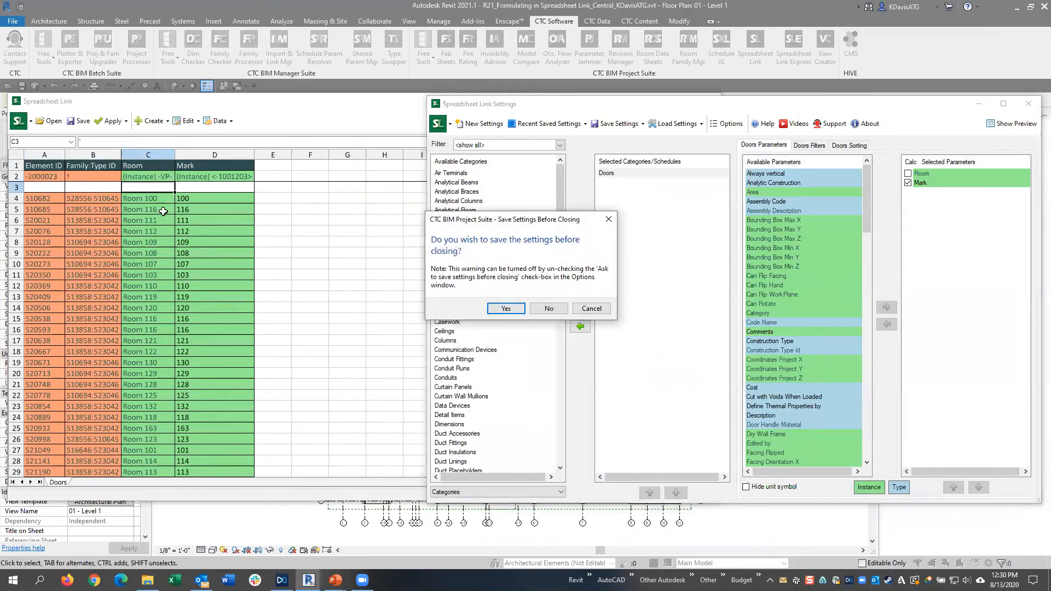
{"action": "left_click", "coordinate": [549, 308]}
{"action": "scroll", "coordinate": [401, 426], "scroll_direction": "up", "scroll_amount": 9}
{"action": "middle_click_drag", "start_coordinate": [636, 357], "coordinate": [357, 281]}
{"action": "scroll", "coordinate": [356, 281], "scroll_direction": "up", "scroll_amount": 1}
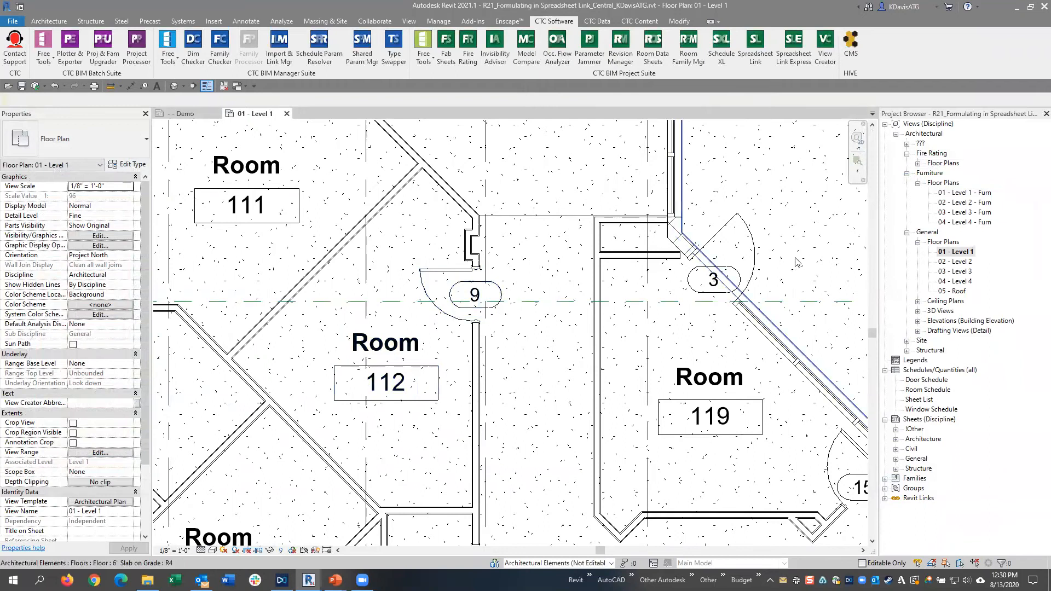
{"action": "scroll", "coordinate": [790, 274], "scroll_direction": "down", "scroll_amount": 1}
{"action": "middle_click_drag", "start_coordinate": [808, 300], "coordinate": [622, 377]}
{"action": "scroll", "coordinate": [460, 396], "scroll_direction": "down", "scroll_amount": 2}
{"action": "middle_click_drag", "start_coordinate": [459, 395], "coordinate": [701, 586]}
{"action": "scroll", "coordinate": [452, 346], "scroll_direction": "up", "scroll_amount": 2}
{"action": "scroll", "coordinate": [627, 294], "scroll_direction": "up", "scroll_amount": 1}
{"action": "middle_click_drag", "start_coordinate": [627, 295], "coordinate": [541, 533]}
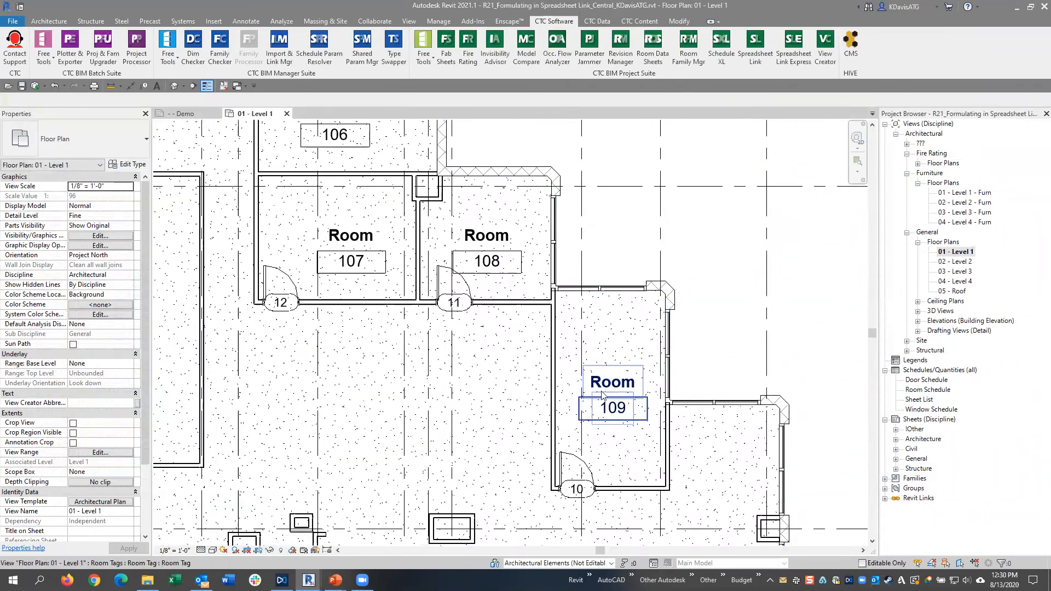
{"action": "middle_click_drag", "start_coordinate": [629, 488], "coordinate": [566, 486]}
{"action": "scroll", "coordinate": [577, 476], "scroll_direction": "down", "scroll_amount": 2}
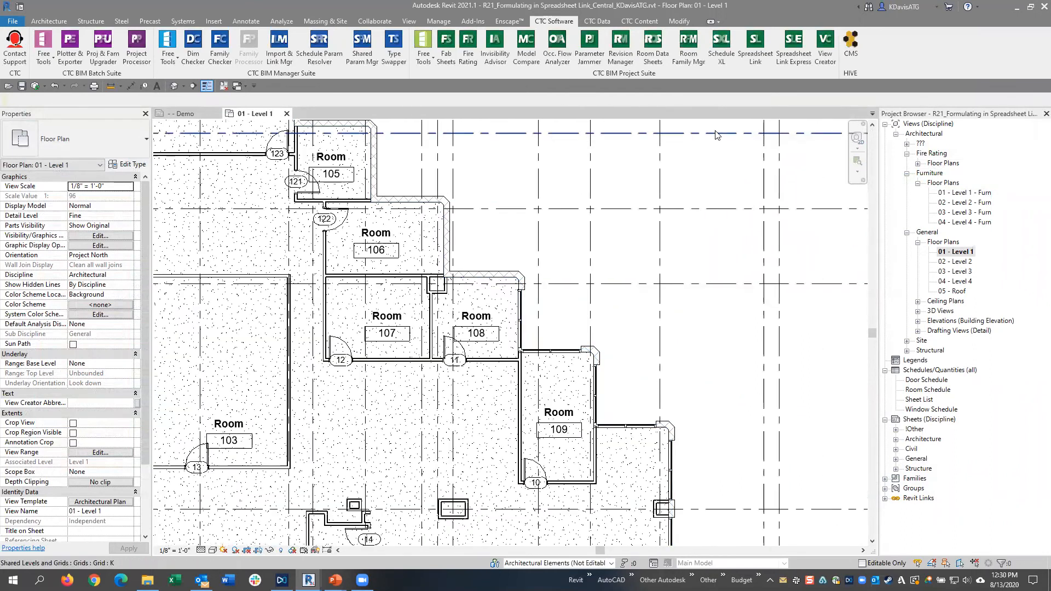
Open Spreadsheet Link again and load the saved settings file Door Numbering by Rooms.slsettings
{"action": "left_click", "coordinate": [756, 54]}
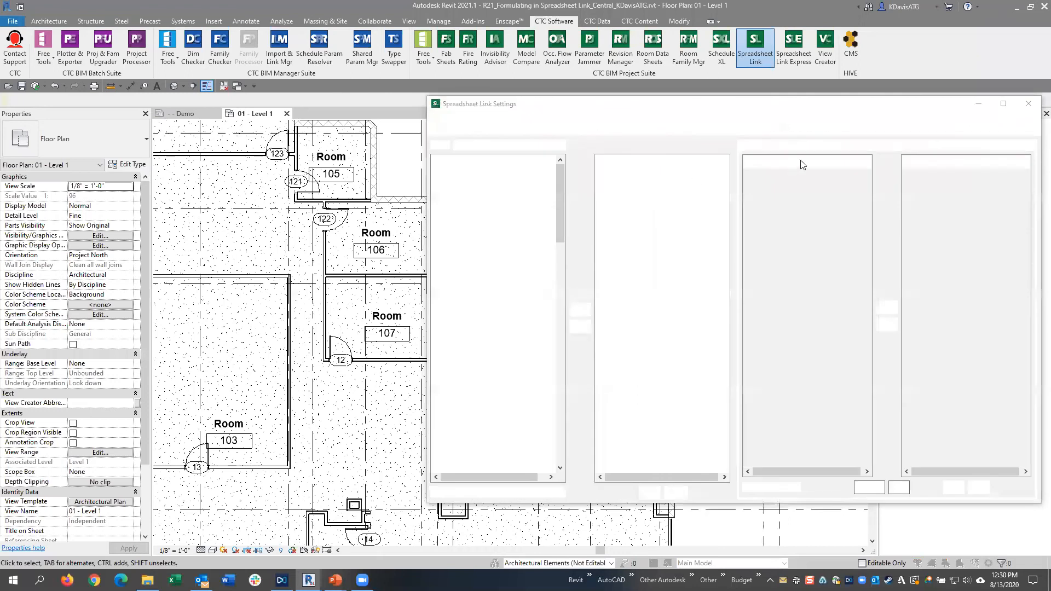
{"action": "left_click", "coordinate": [676, 124]}
{"action": "left_click", "coordinate": [693, 142]}
{"action": "left_click", "coordinate": [617, 207]}
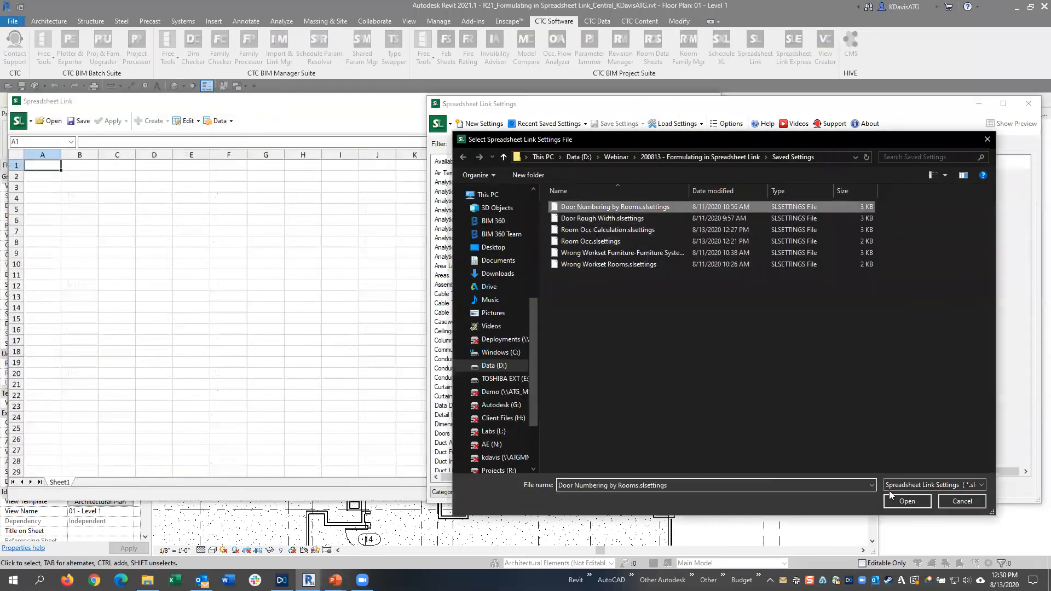
{"action": "left_click", "coordinate": [896, 503]}
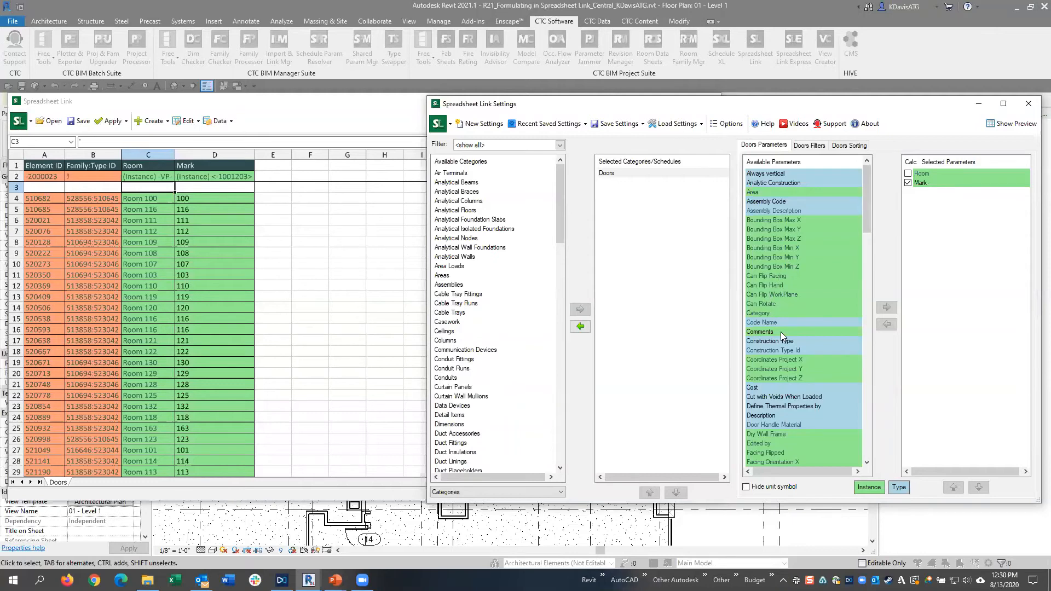
Try adding the To Room parameter to the doors' selected parameters and take it out again
{"action": "scroll", "coordinate": [791, 332], "scroll_direction": "down", "scroll_amount": 15}
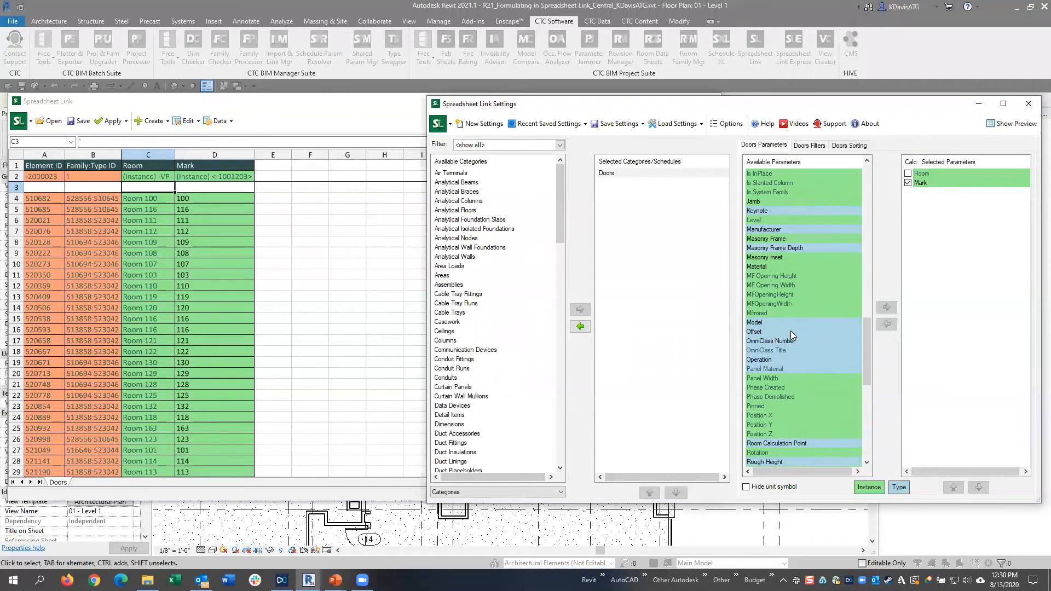
{"action": "scroll", "coordinate": [791, 331], "scroll_direction": "down", "scroll_amount": 5}
{"action": "scroll", "coordinate": [788, 367], "scroll_direction": "down", "scroll_amount": 4}
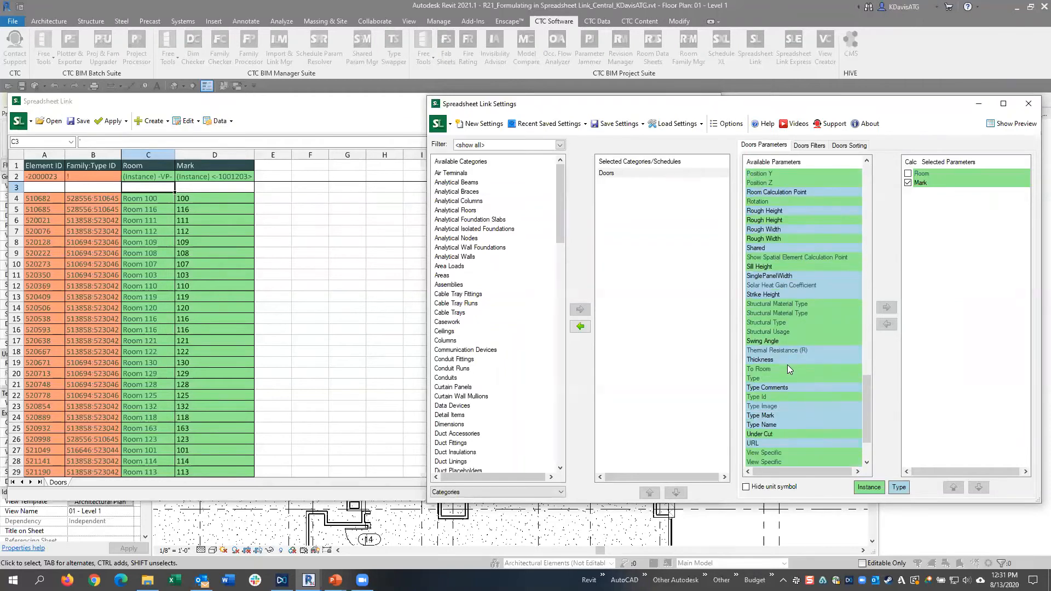
{"action": "double_click", "coordinate": [764, 370]}
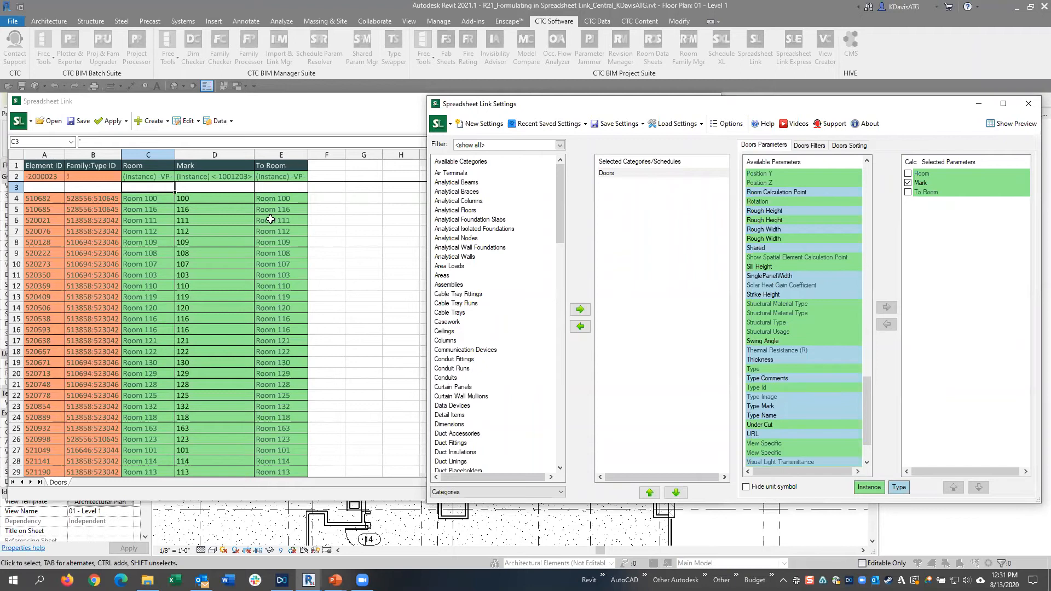
{"action": "scroll", "coordinate": [772, 399], "scroll_direction": "down", "scroll_amount": 2}
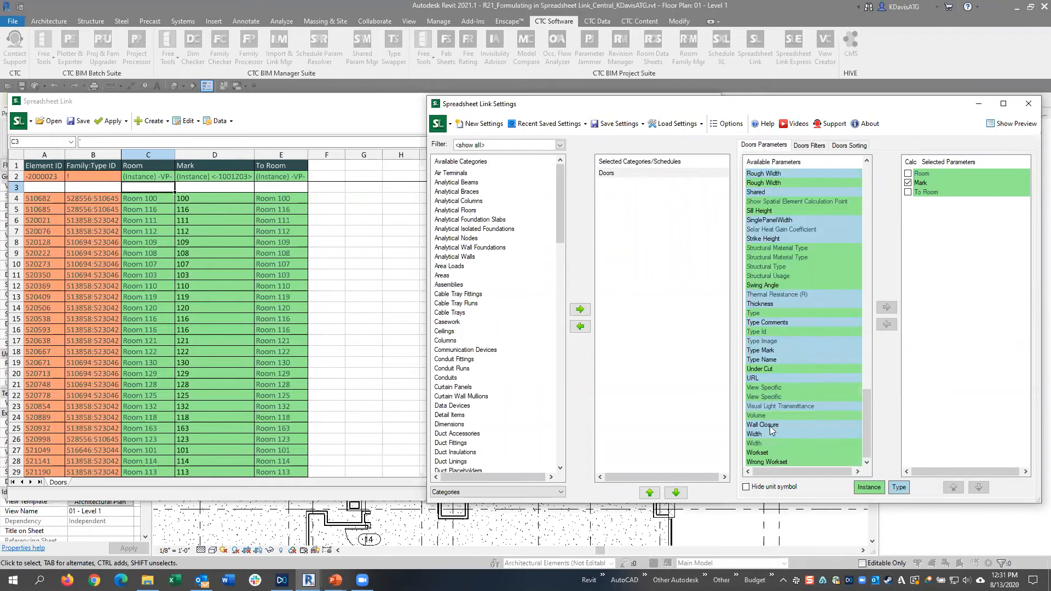
{"action": "double_click", "coordinate": [928, 192]}
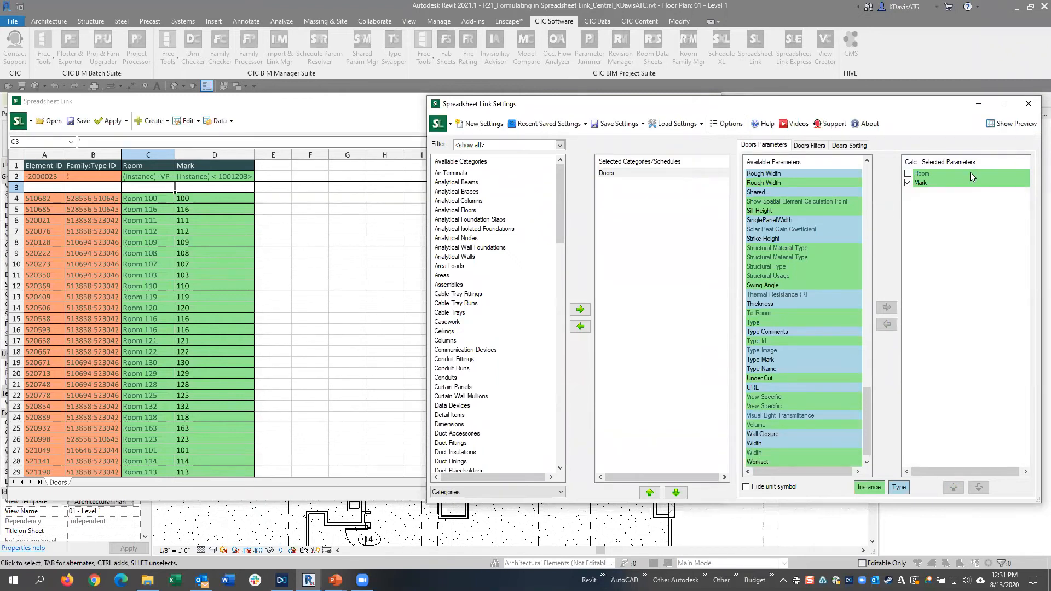
Examine the Room value in C4 and the Mark formula in D4 that extracts the room number
{"action": "left_click", "coordinate": [140, 198]}
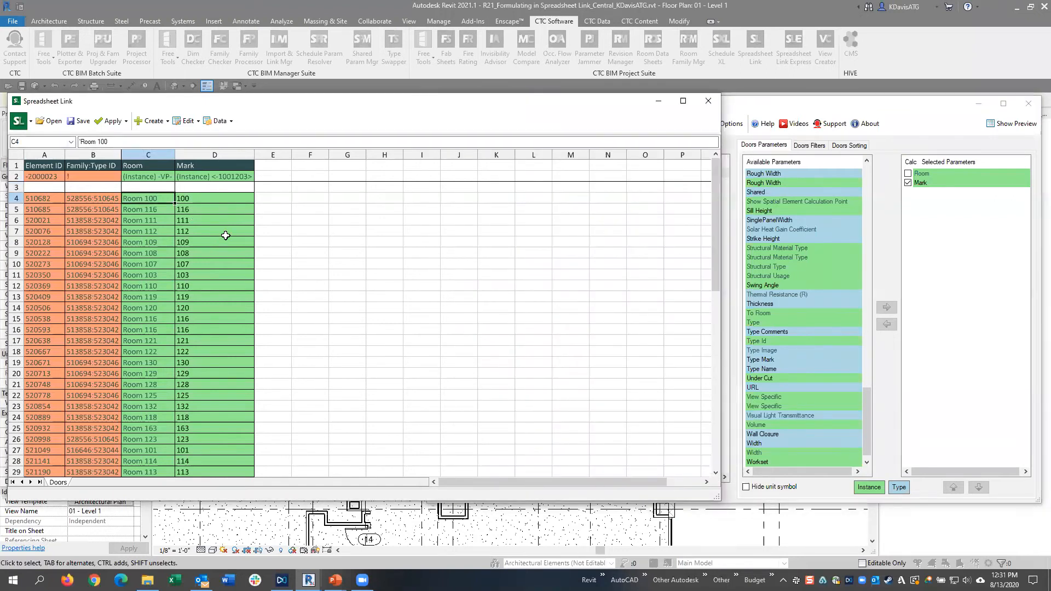
{"action": "left_click", "coordinate": [226, 199]}
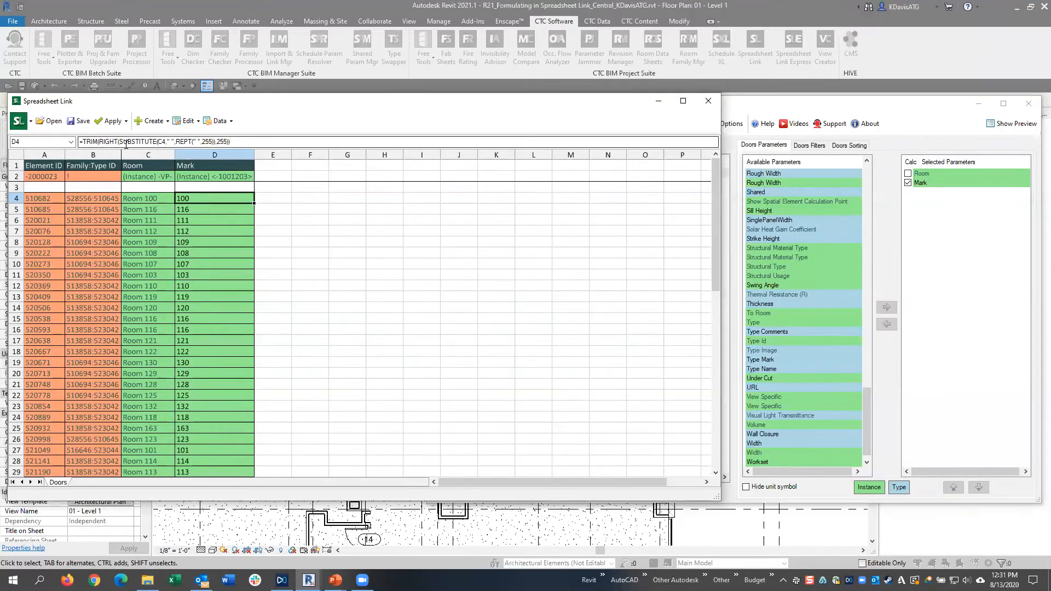
{"action": "left_click", "coordinate": [172, 141]}
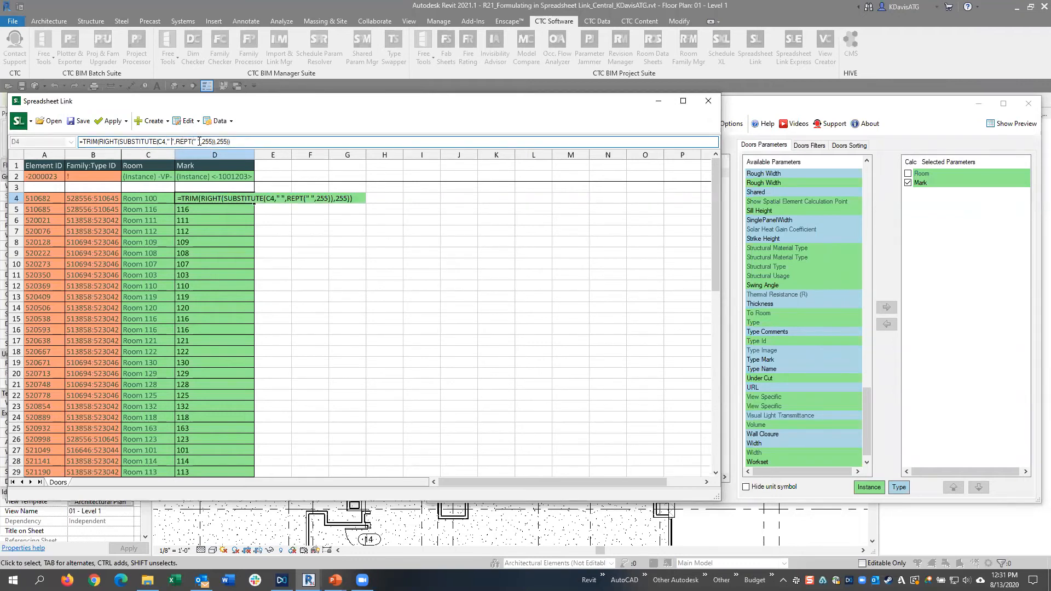
{"action": "left_click_drag", "start_coordinate": [204, 141], "coordinate": [236, 141]}
{"action": "left_click", "coordinate": [242, 142]}
{"action": "key", "text": "Escape"}
Try to edit the Room value in C4 and compare the Room and Mark columns down the doors sheet
{"action": "left_click", "coordinate": [157, 199]}
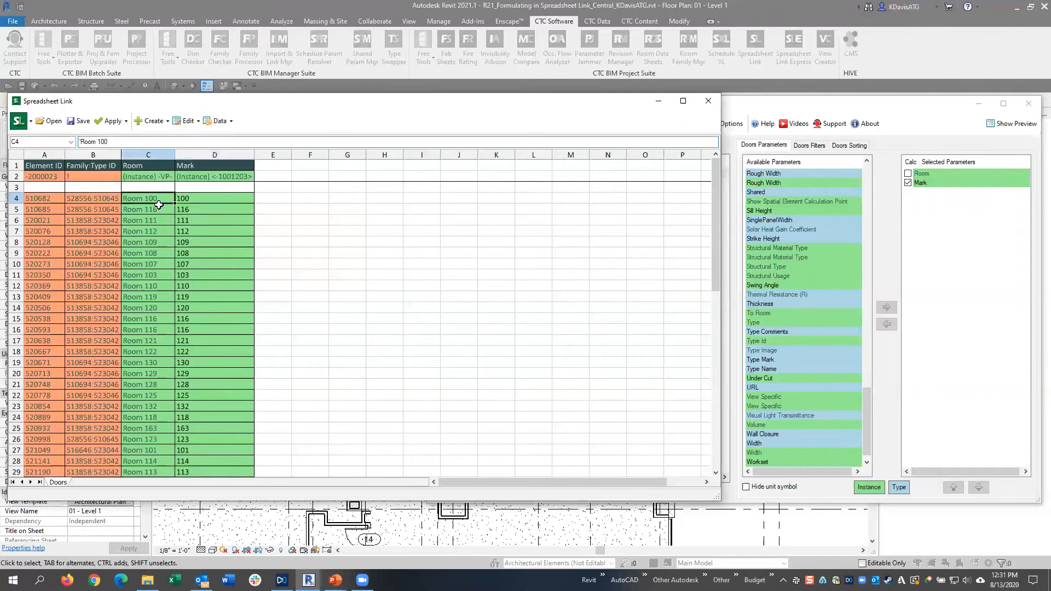
{"action": "left_click", "coordinate": [109, 141]}
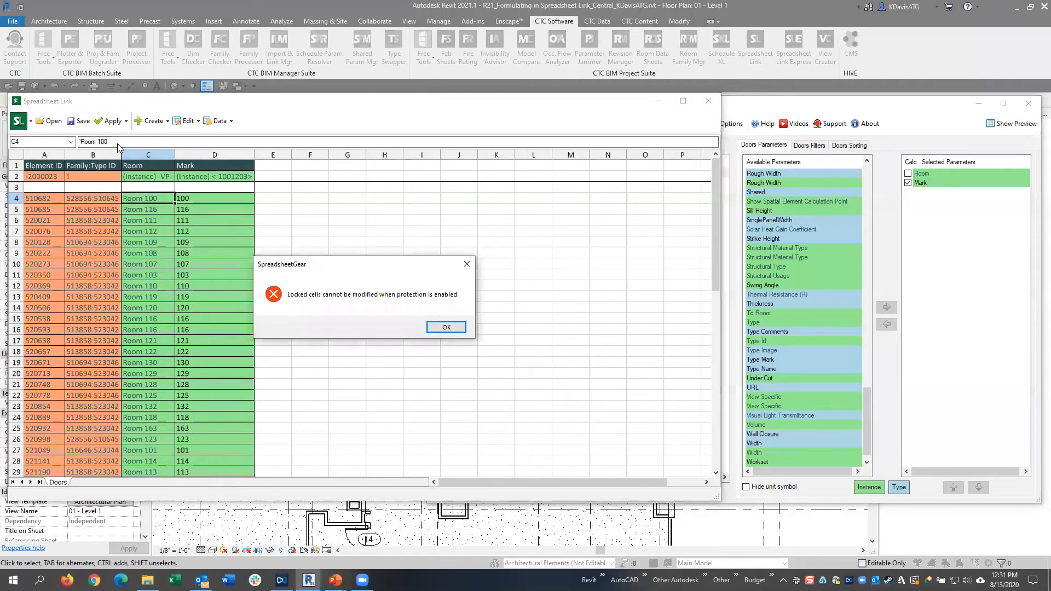
{"action": "left_click", "coordinate": [452, 327]}
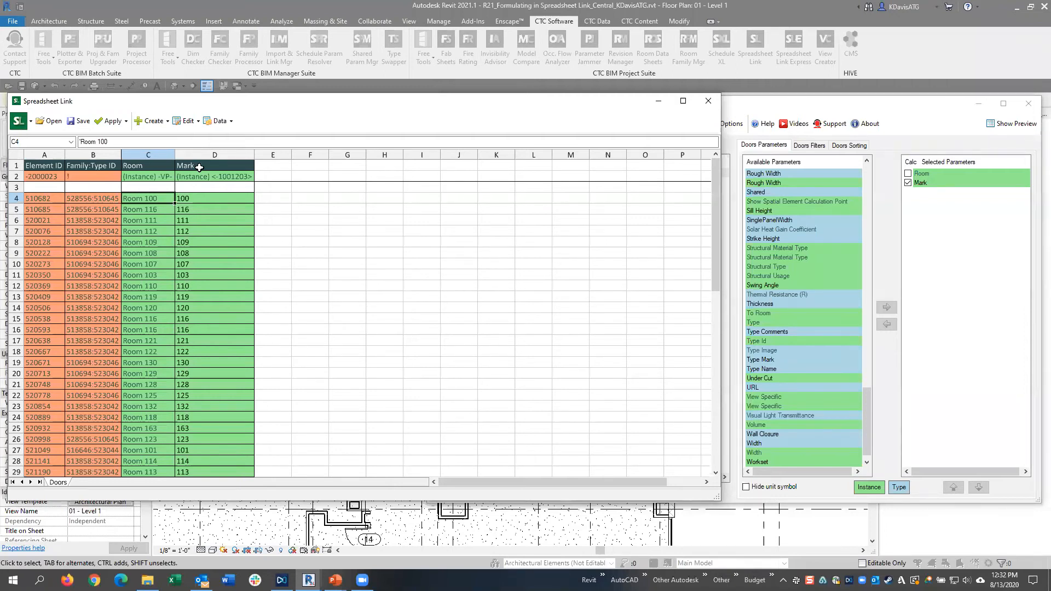
{"action": "left_click", "coordinate": [189, 200]}
{"action": "left_click", "coordinate": [142, 198]}
{"action": "scroll", "coordinate": [246, 332], "scroll_direction": "down", "scroll_amount": 4}
{"action": "scroll", "coordinate": [245, 332], "scroll_direction": "up", "scroll_amount": 4}
Apply the active Doors worksheet to the Revit project, accepting the duplicate Mark warnings and closing the import result
{"action": "left_click", "coordinate": [99, 123]}
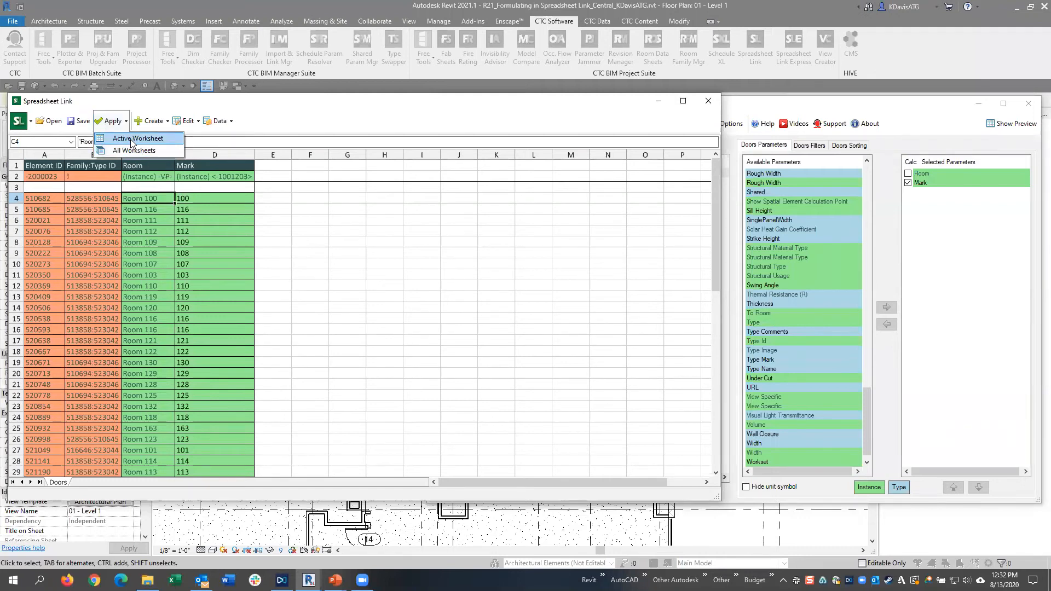
{"action": "left_click", "coordinate": [128, 141]}
{"action": "left_click", "coordinate": [507, 298]}
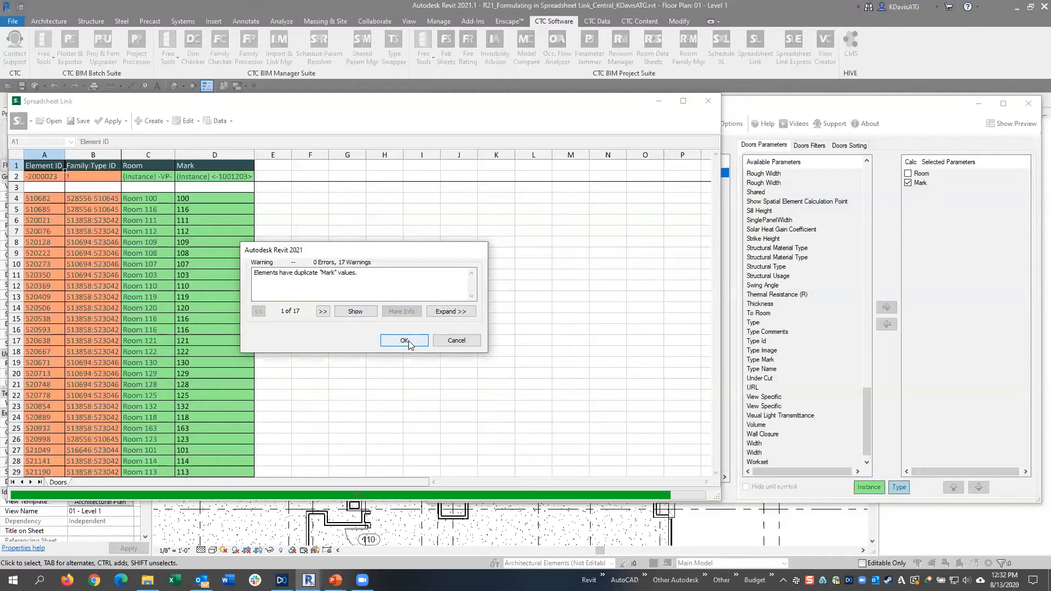
{"action": "left_click", "coordinate": [406, 341]}
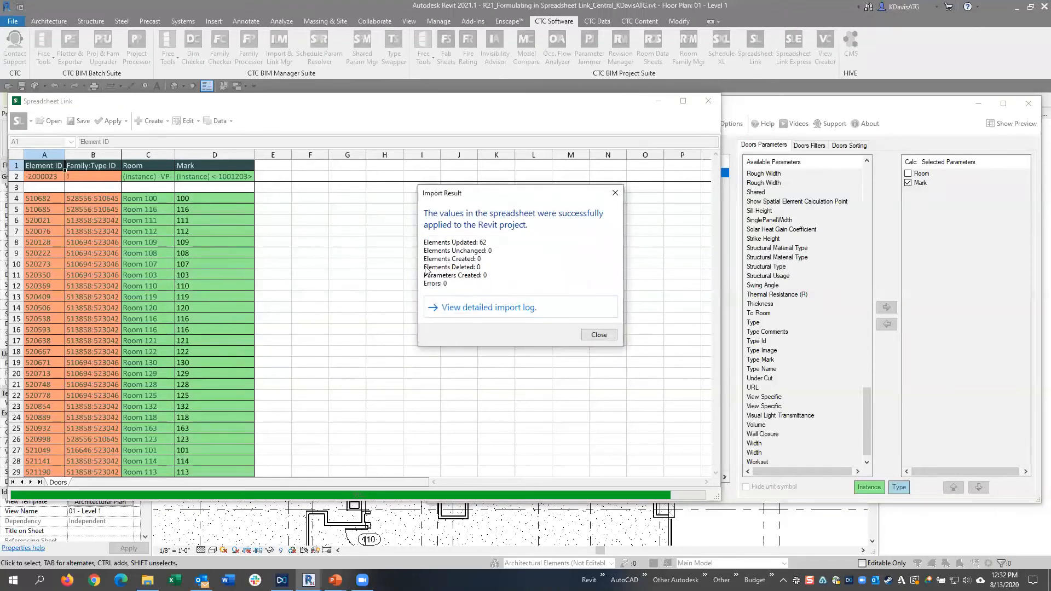
{"action": "left_click", "coordinate": [595, 336]}
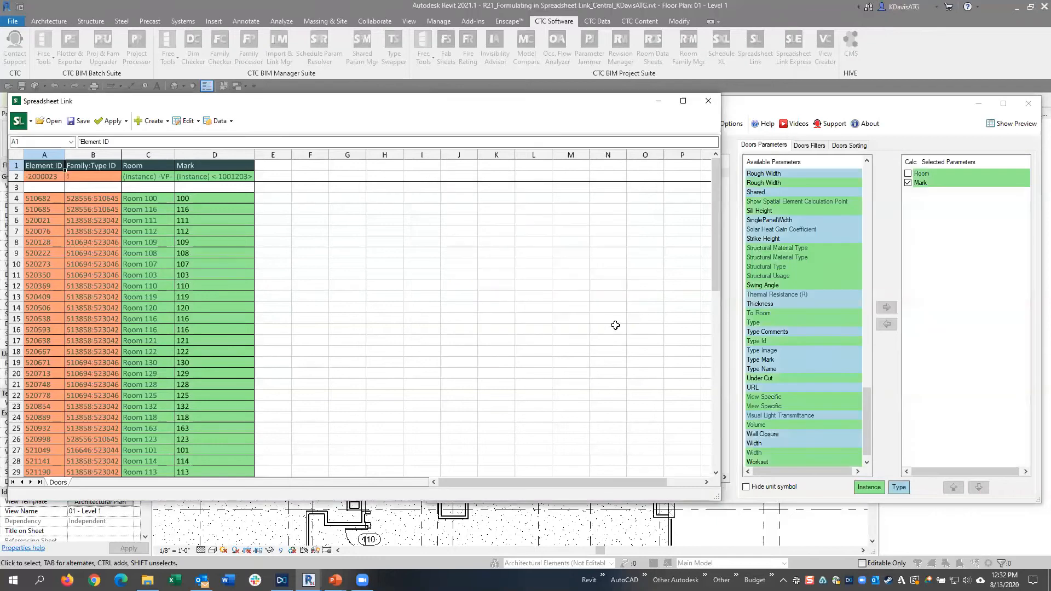
Close Spreadsheet Link without saving the settings and compare the door tags with the room numbers around rooms 103 to 109
{"action": "left_click", "coordinate": [1028, 103]}
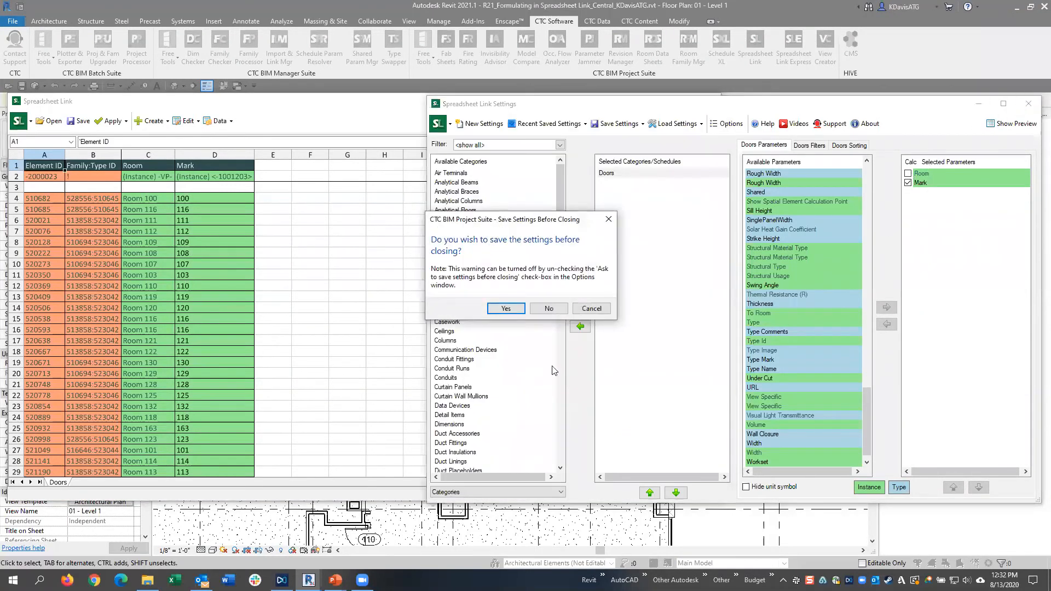
{"action": "left_click", "coordinate": [548, 308]}
{"action": "scroll", "coordinate": [418, 382], "scroll_direction": "up", "scroll_amount": 4}
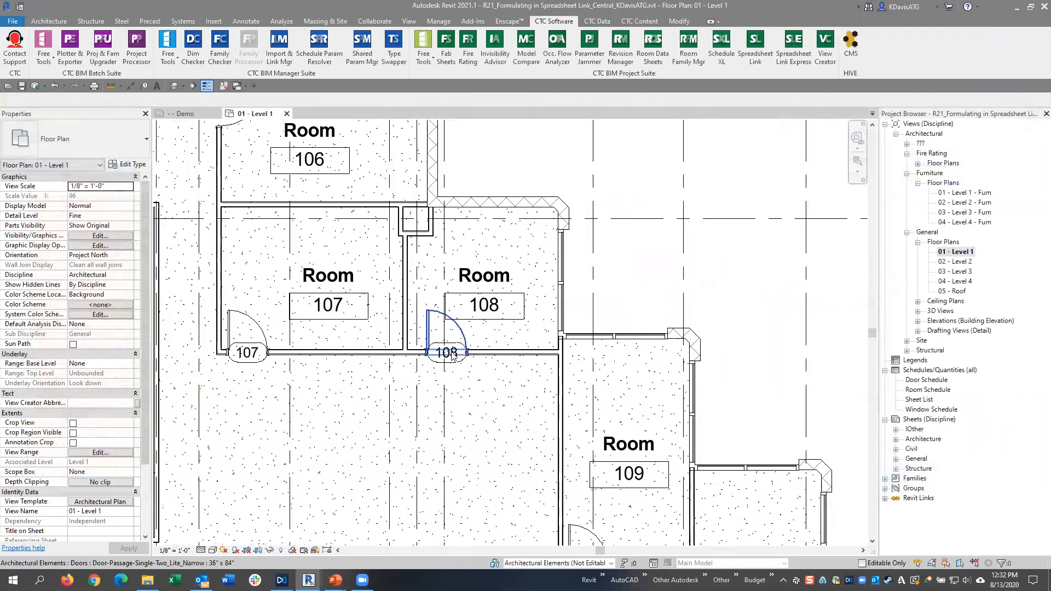
{"action": "middle_click_drag", "start_coordinate": [418, 382], "coordinate": [455, 172]}
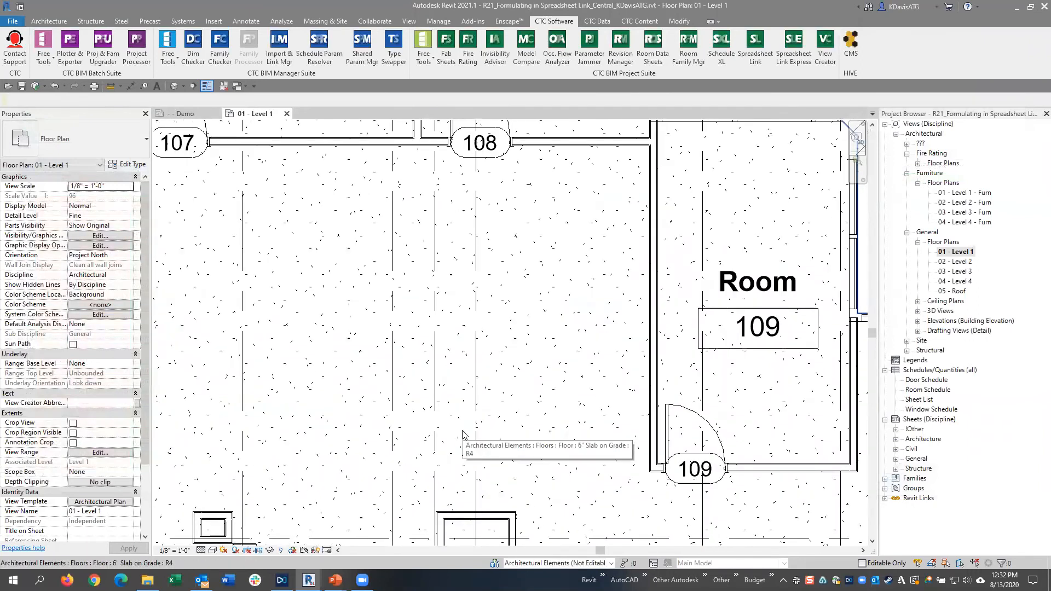
{"action": "scroll", "coordinate": [502, 411], "scroll_direction": "down", "scroll_amount": 3}
{"action": "middle_click_drag", "start_coordinate": [390, 335], "coordinate": [535, 401]}
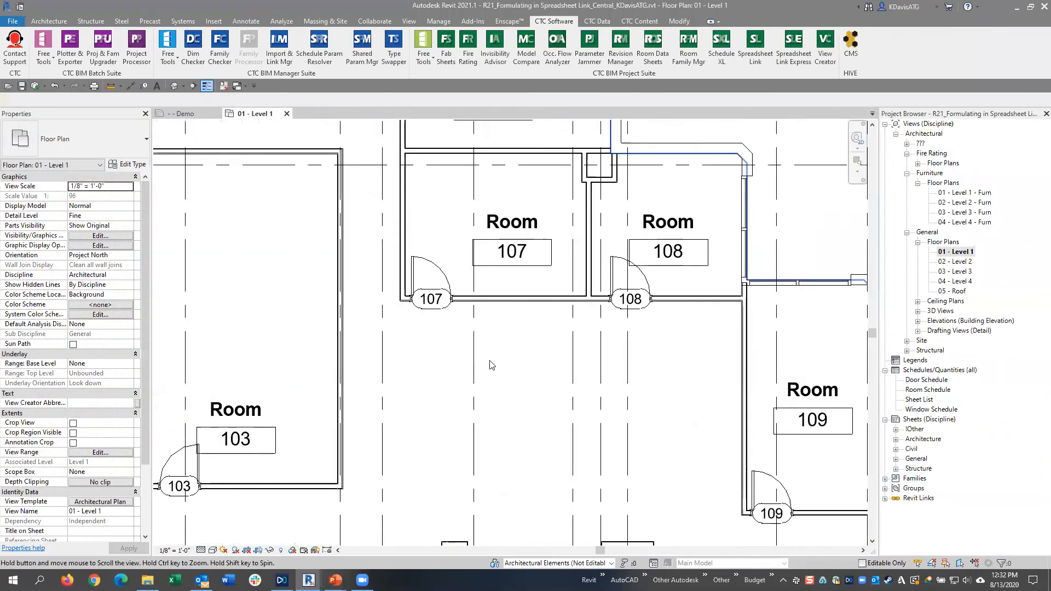
{"action": "scroll", "coordinate": [488, 360], "scroll_direction": "down", "scroll_amount": 2}
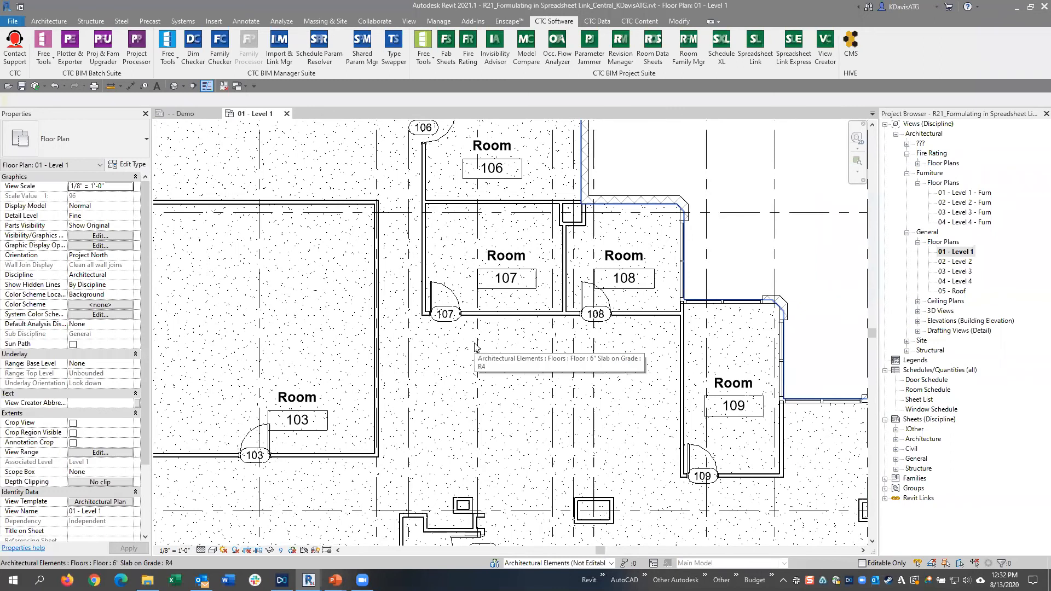
{"action": "scroll", "coordinate": [542, 350], "scroll_direction": "down", "scroll_amount": 2}
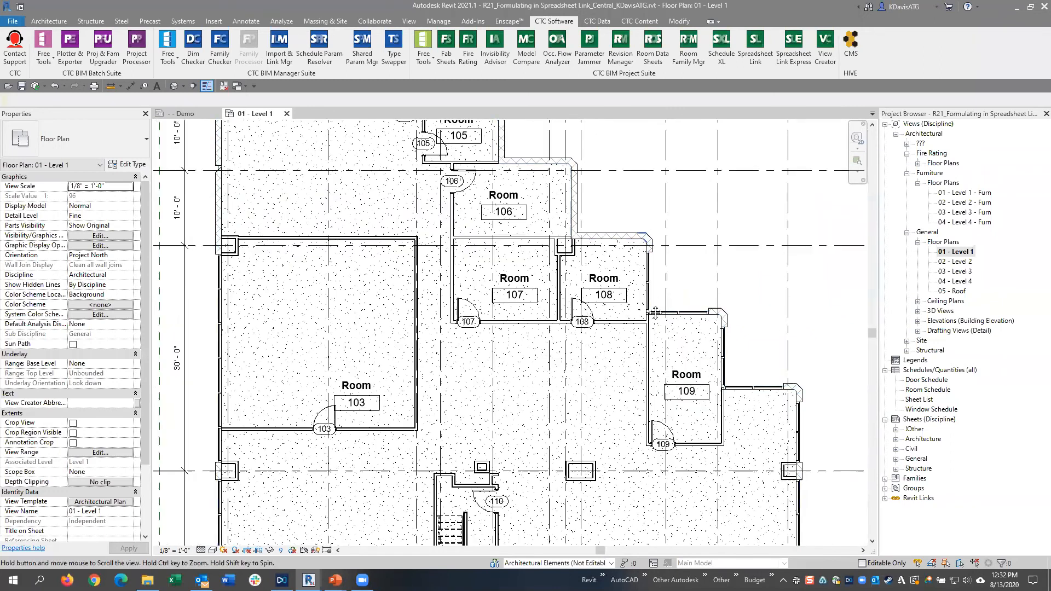
{"action": "middle_click_drag", "start_coordinate": [655, 312], "coordinate": [695, 424]}
{"action": "scroll", "coordinate": [481, 303], "scroll_direction": "up", "scroll_amount": 2}
{"action": "middle_click_drag", "start_coordinate": [562, 398], "coordinate": [483, 291]}
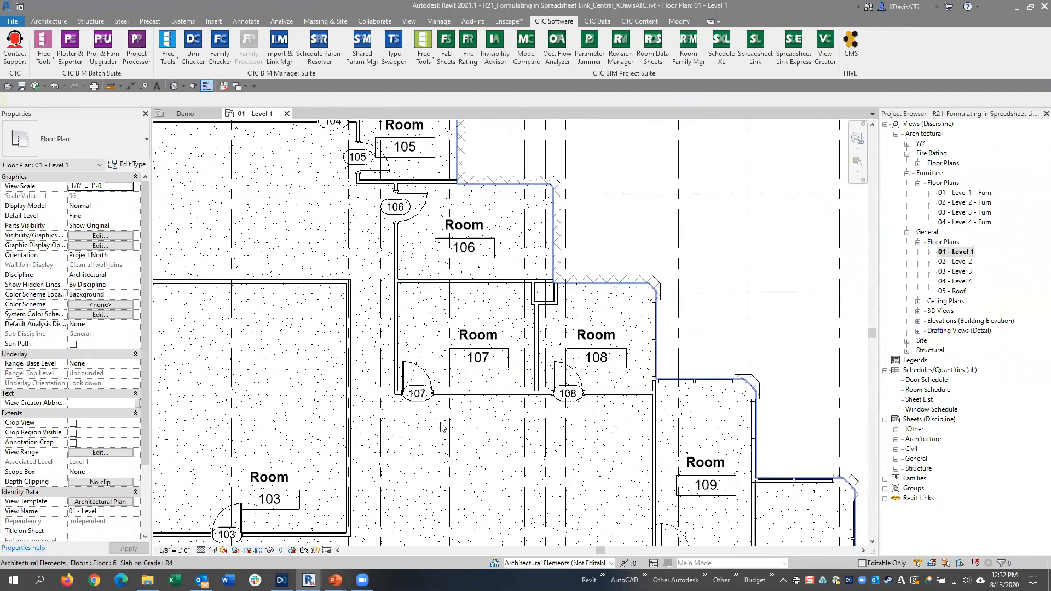
Renumber room 107 as 1007 and room 108 as 1008 through their room tags in the Level 1 plan
{"action": "scroll", "coordinate": [438, 422], "scroll_direction": "up", "scroll_amount": 2}
{"action": "left_click", "coordinate": [497, 347]}
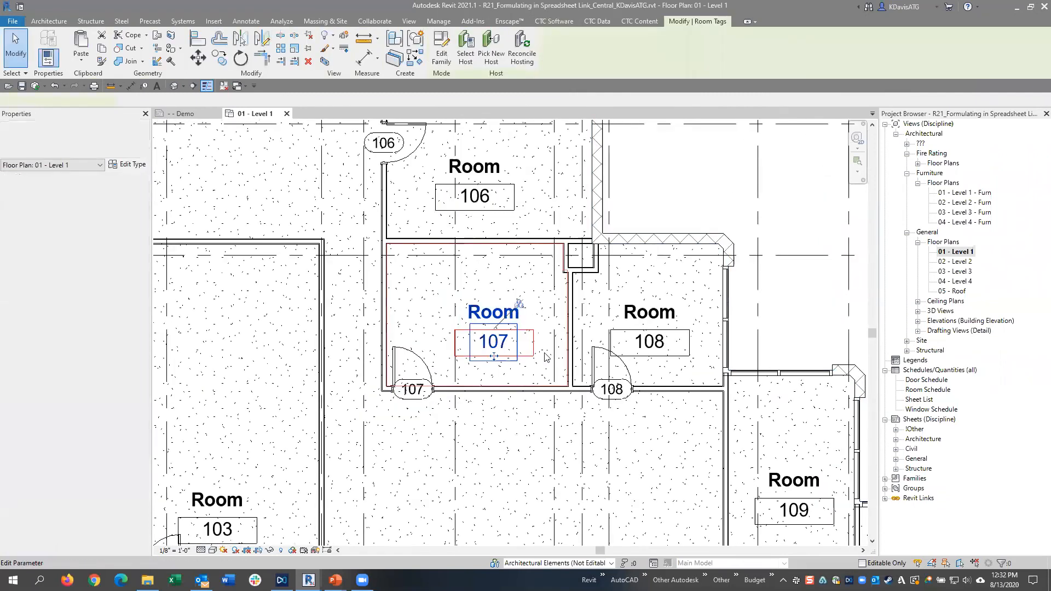
{"action": "left_click", "coordinate": [493, 341]}
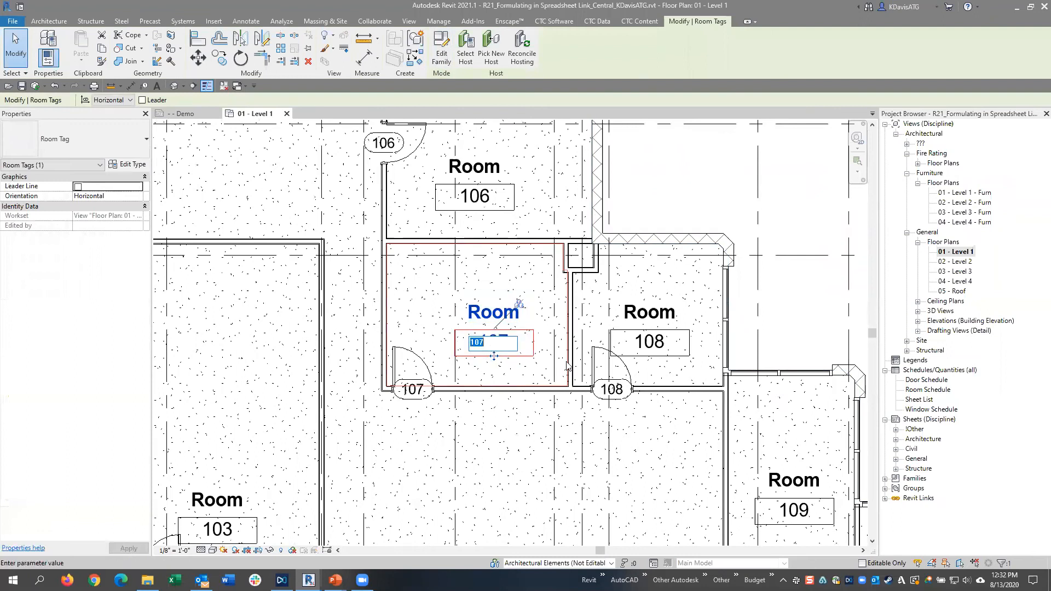
{"action": "type", "text": "100"}
{"action": "key", "text": "Return"}
{"action": "left_click", "coordinate": [657, 341]}
{"action": "left_click", "coordinate": [660, 342]}
{"action": "type", "text": "1008"}
{"action": "key", "text": "Return"}
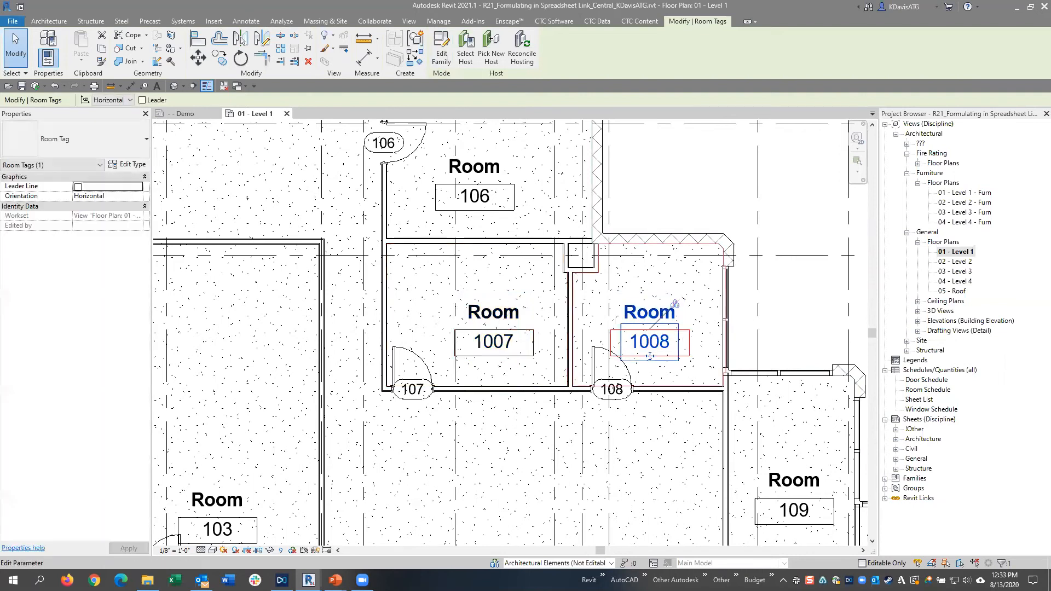
{"action": "key", "text": "Escape"}
Launch Spreadsheet Link and load the saved settings file Door Numbering by Rooms.slsettings
{"action": "left_click", "coordinate": [554, 21]}
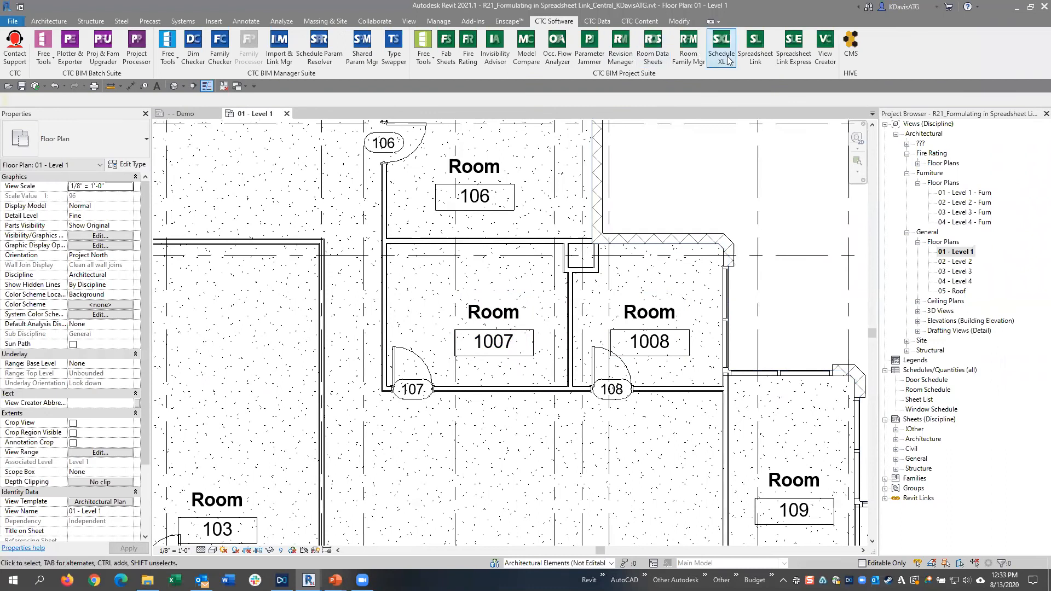
{"action": "left_click", "coordinate": [756, 59]}
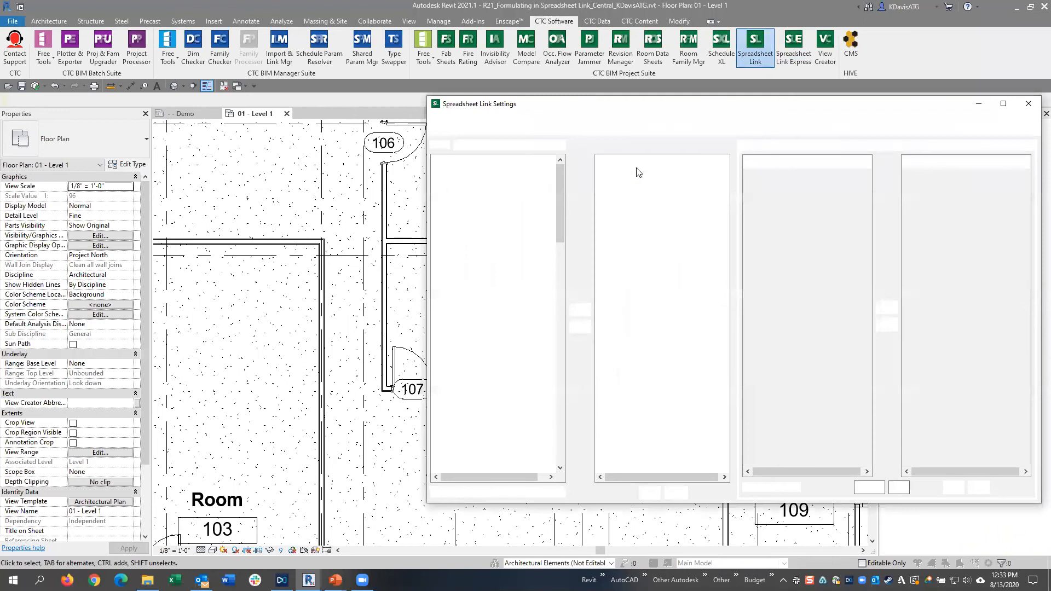
{"action": "left_click", "coordinate": [681, 128]}
{"action": "left_click", "coordinate": [682, 142]}
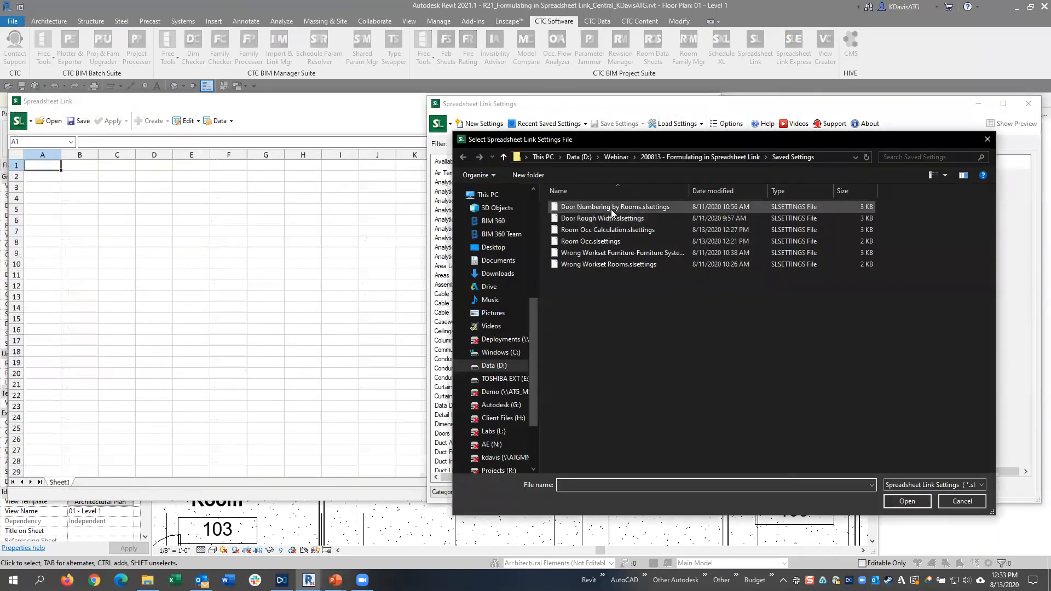
{"action": "left_click", "coordinate": [610, 208]}
{"action": "left_click", "coordinate": [907, 501]}
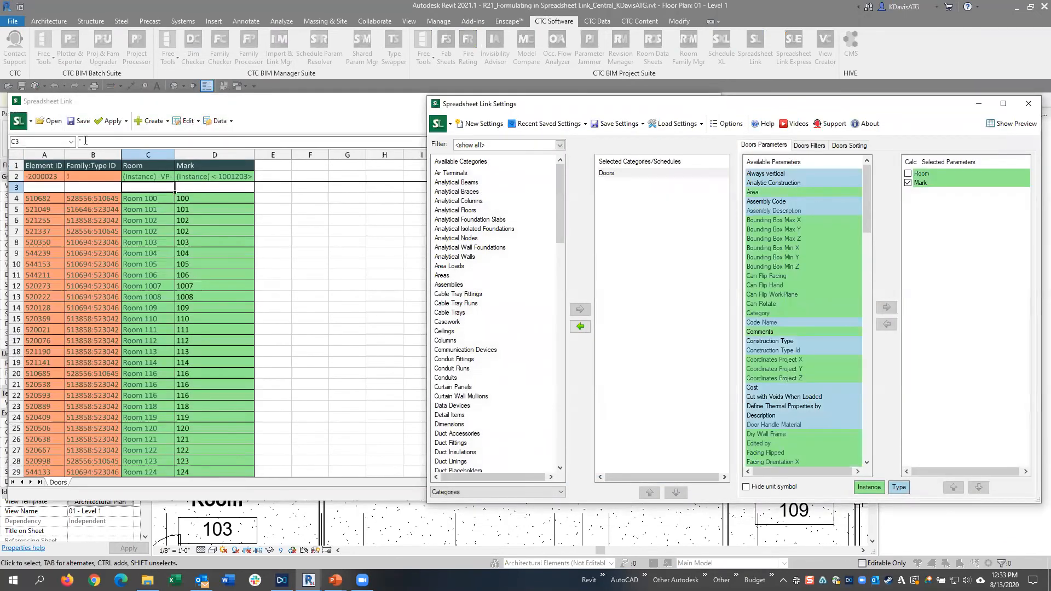
Try replacing the Mark formula in D4 with =RIGHT(C4,3)
{"action": "left_click", "coordinate": [214, 201]}
{"action": "left_click_drag", "start_coordinate": [240, 142], "coordinate": [53, 145]}
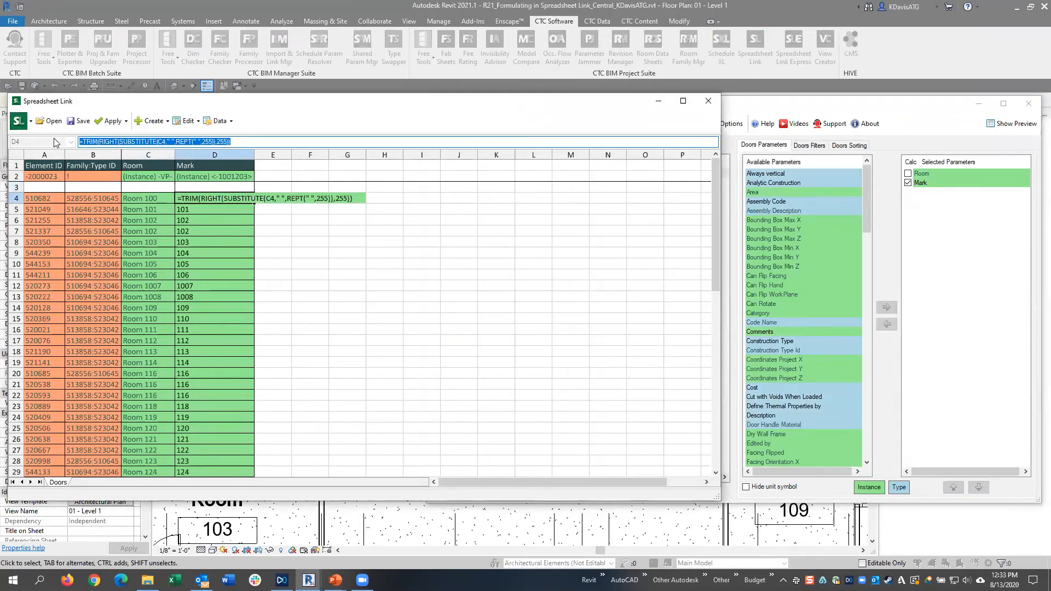
{"action": "type", "text": "=right"}
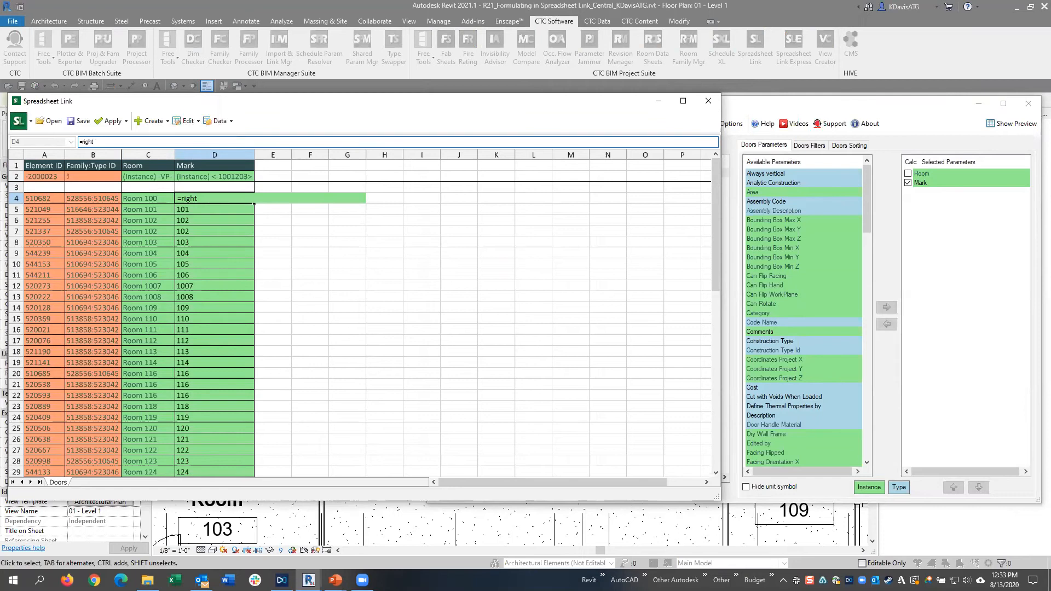
{"action": "type", "text": "("}
{"action": "left_click", "coordinate": [131, 198]}
{"action": "type", "text": ",3)"}
{"action": "key", "text": "Return"}
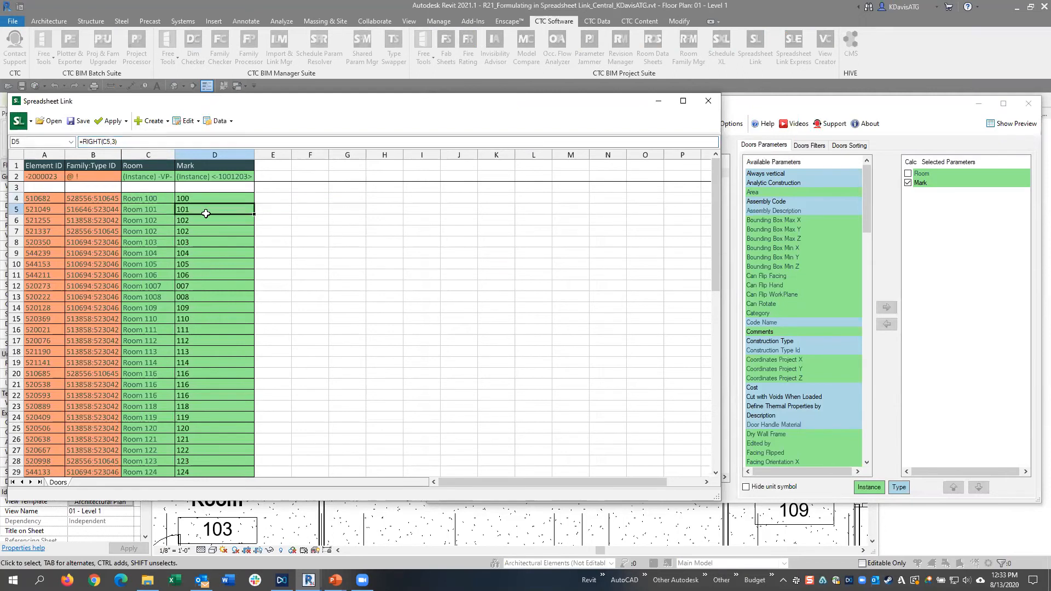
Compare the Mark values with the Room names down the doors sheet, checking the formulas for rooms 1007 and 1008
{"action": "left_click", "coordinate": [198, 199]}
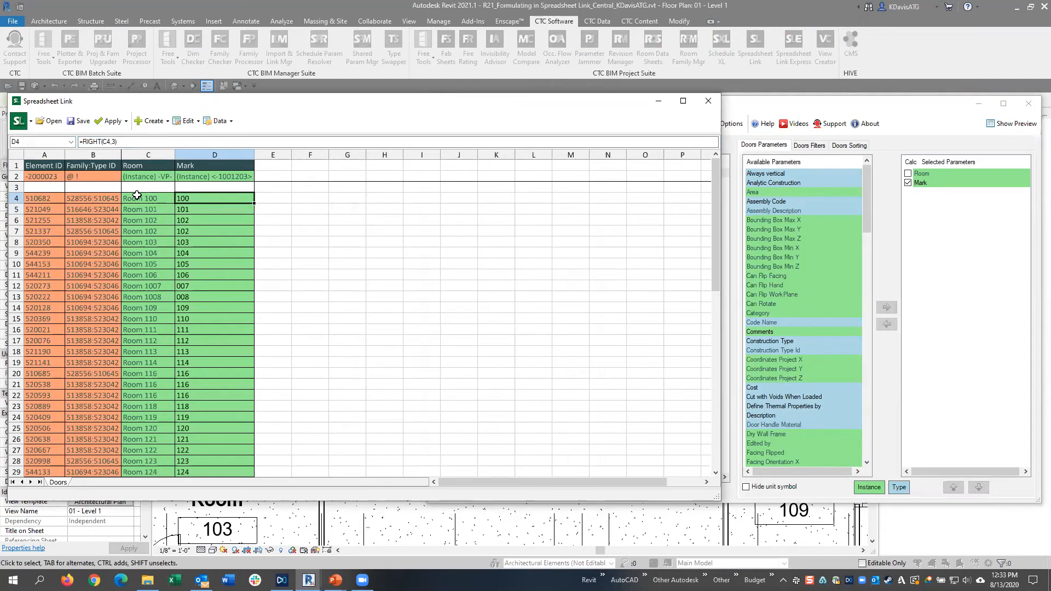
{"action": "scroll", "coordinate": [300, 314], "scroll_direction": "down", "scroll_amount": 15}
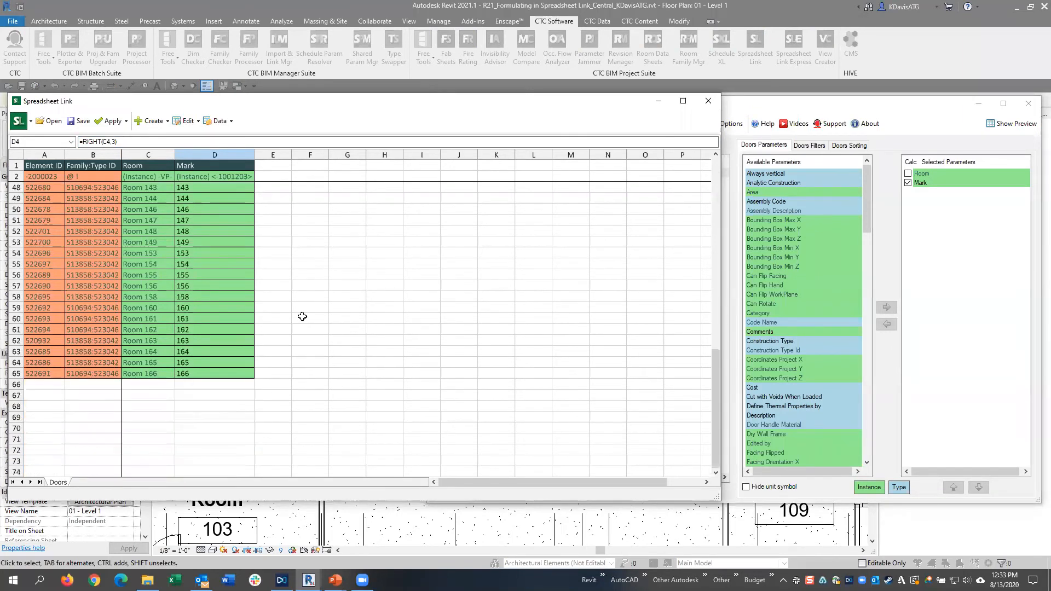
{"action": "scroll", "coordinate": [197, 367], "scroll_direction": "up", "scroll_amount": 15}
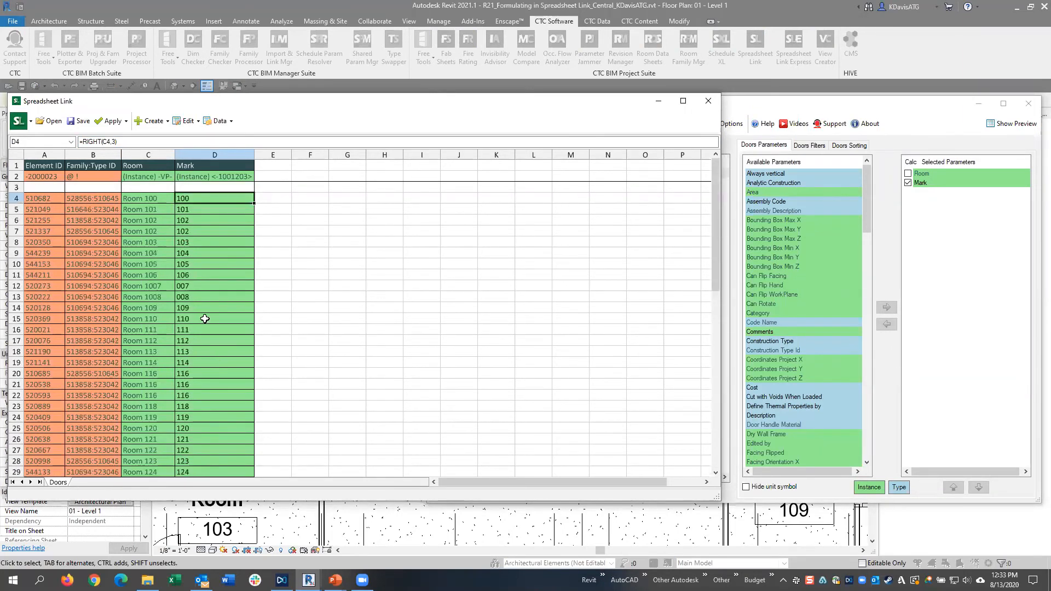
{"action": "left_click", "coordinate": [157, 290]}
{"action": "left_click", "coordinate": [198, 285]}
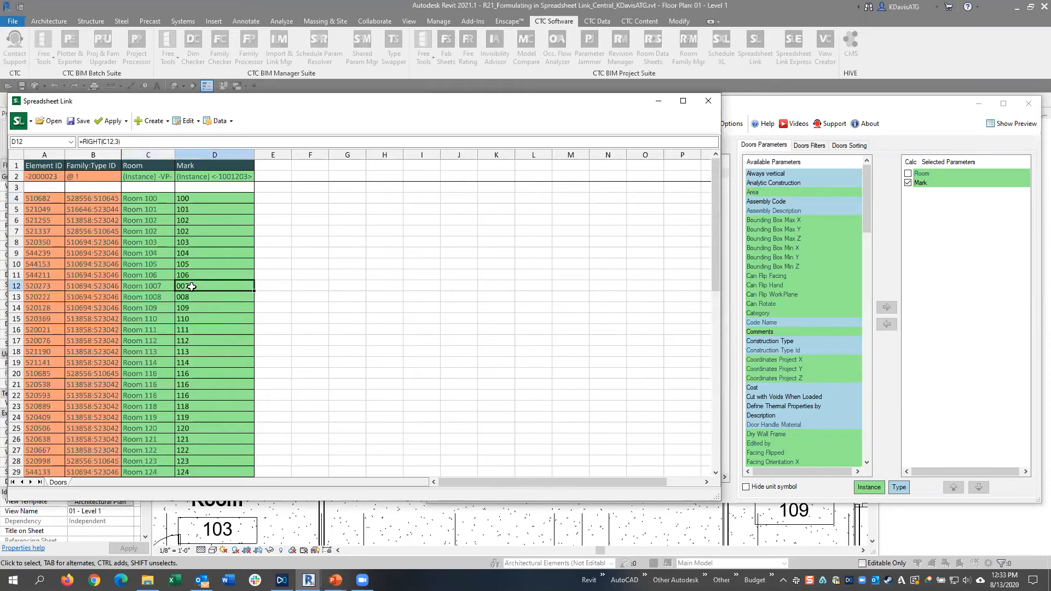
{"action": "left_click", "coordinate": [186, 299]}
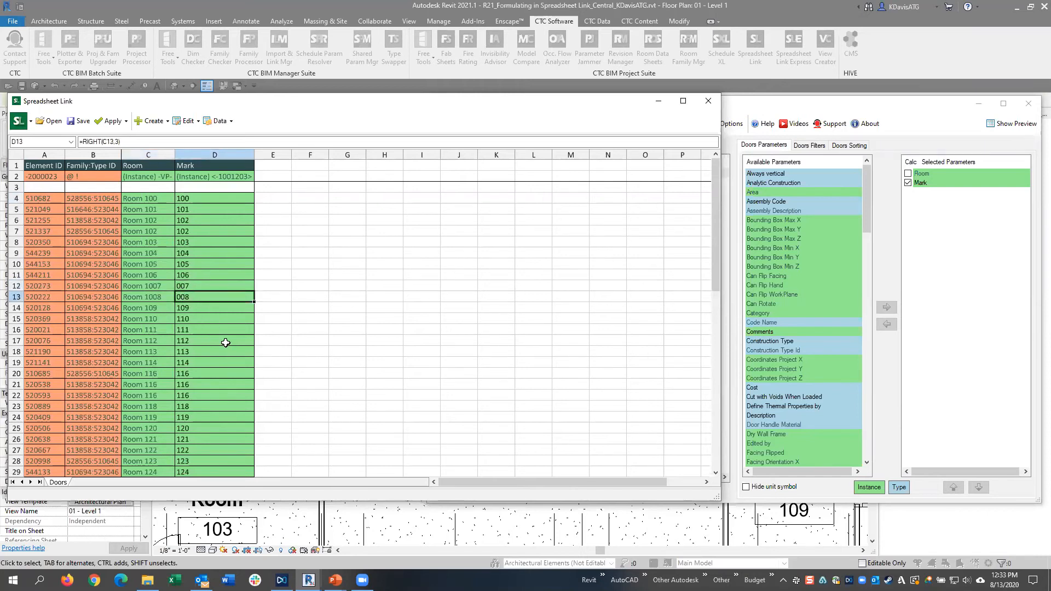
Try extending the Mark formula in D4 to =RIGHT(C4,4) and check the Mark for room 1008 in D13
{"action": "left_click", "coordinate": [189, 198]}
{"action": "left_click", "coordinate": [117, 141]}
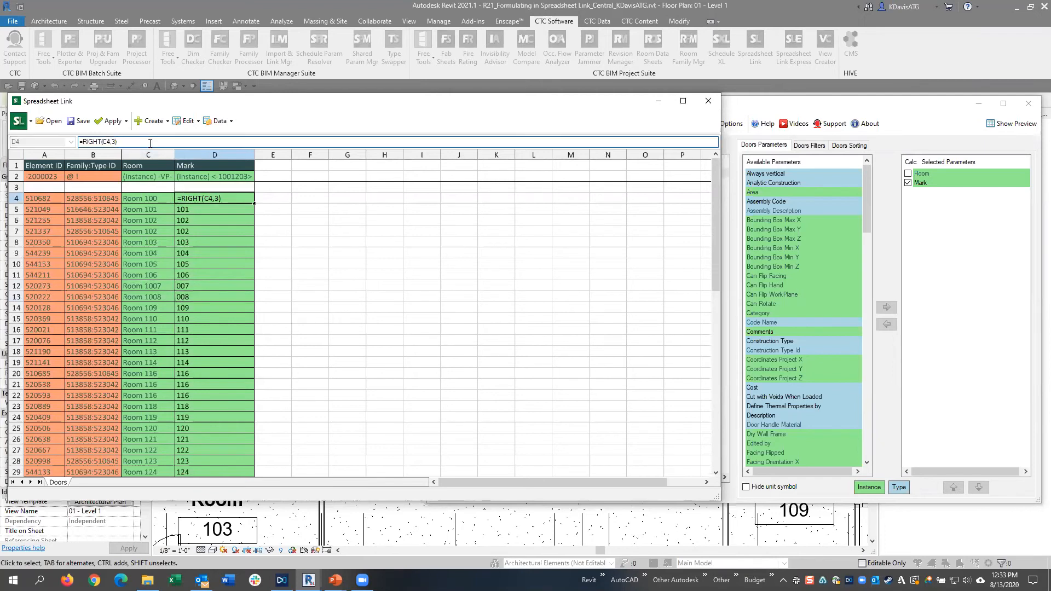
{"action": "key", "text": "Return"}
{"action": "left_click", "coordinate": [180, 296]}
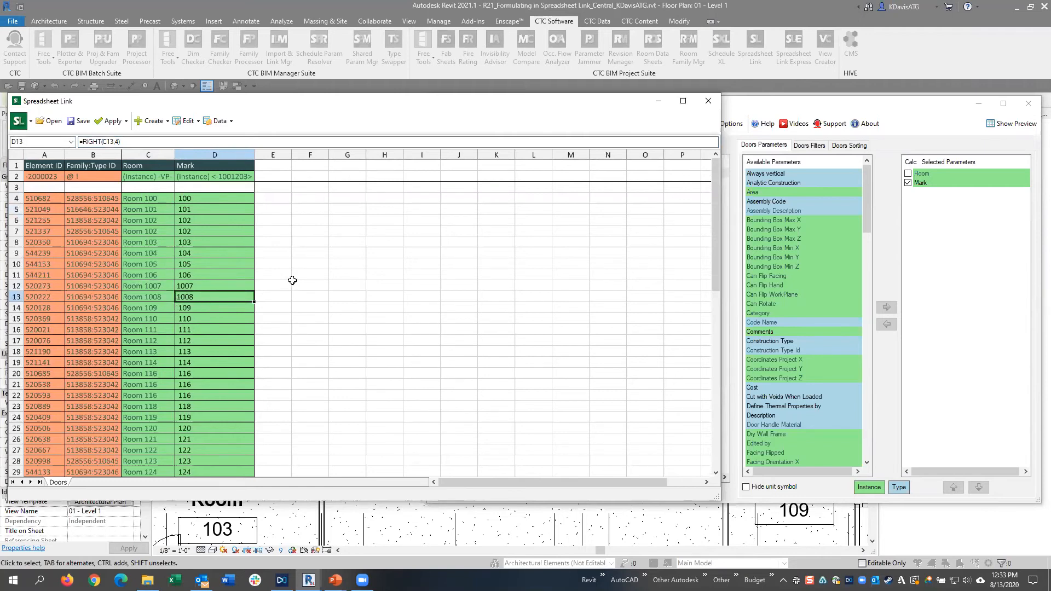
{"action": "type", "text": "z"}
{"action": "left_click", "coordinate": [890, 278]}
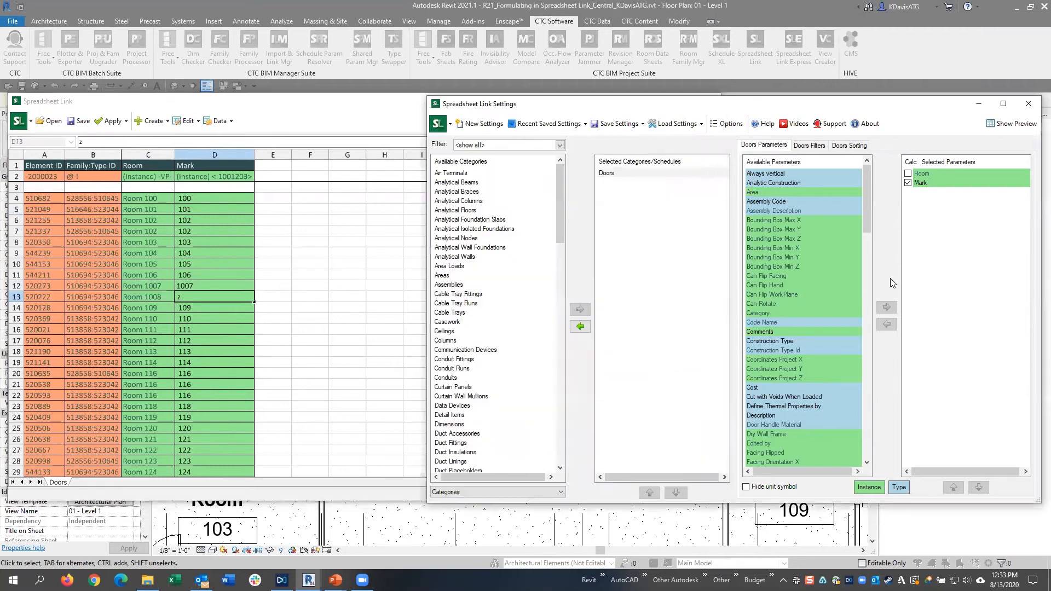
{"action": "left_click", "coordinate": [677, 123]}
{"action": "left_click", "coordinate": [684, 144]}
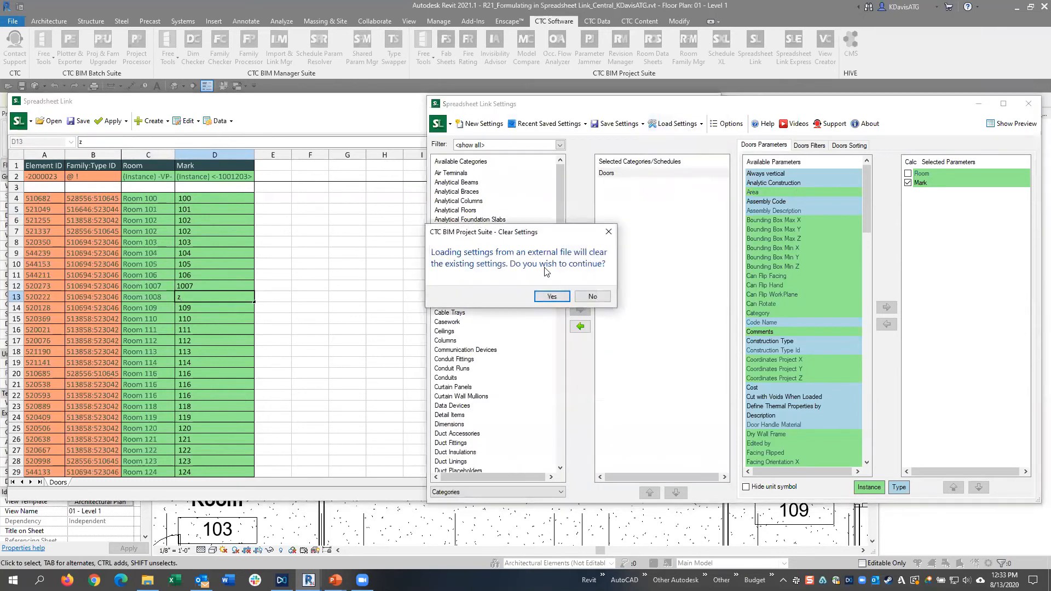
{"action": "left_click", "coordinate": [550, 298]}
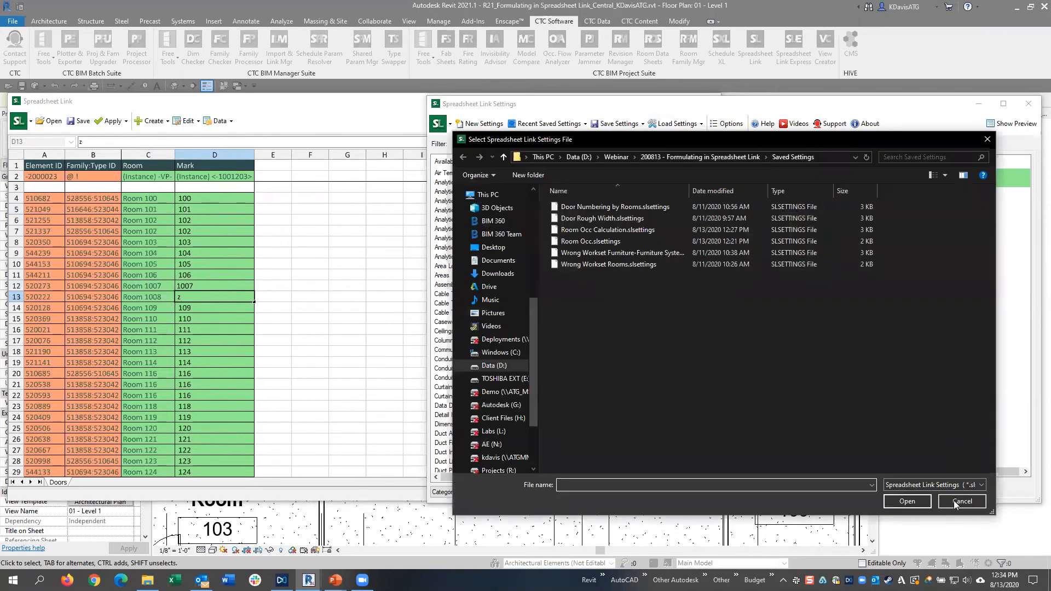
{"action": "left_click", "coordinate": [954, 501]}
Reload Door Numbering by Rooms.slsettings over the existing settings and inspect the Mark formula for room 1007 in D12
{"action": "left_click", "coordinate": [677, 123]}
{"action": "left_click", "coordinate": [684, 144]}
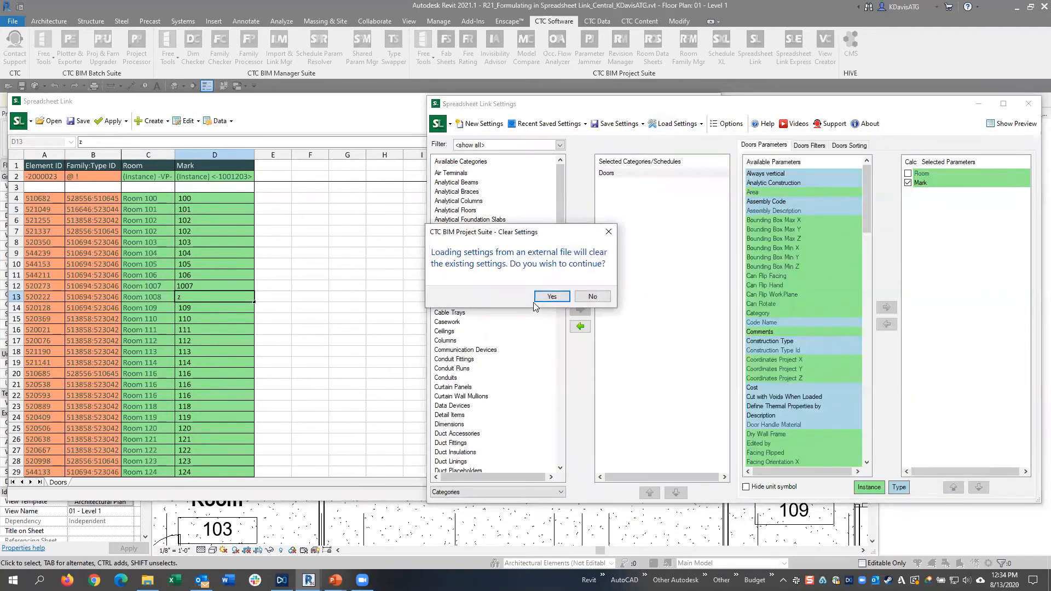
{"action": "left_click", "coordinate": [554, 297]}
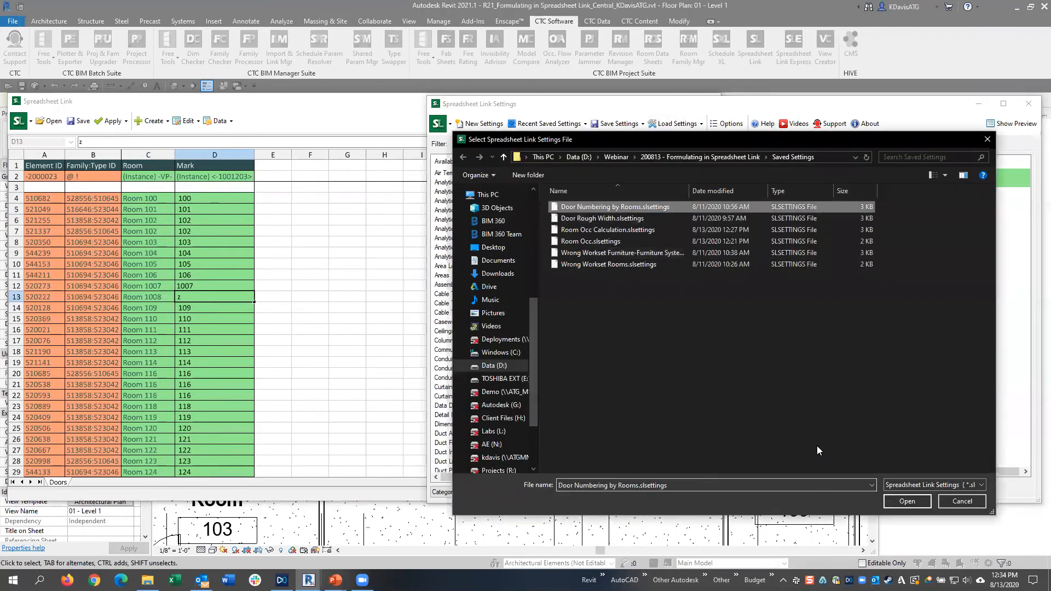
{"action": "left_click", "coordinate": [906, 501]}
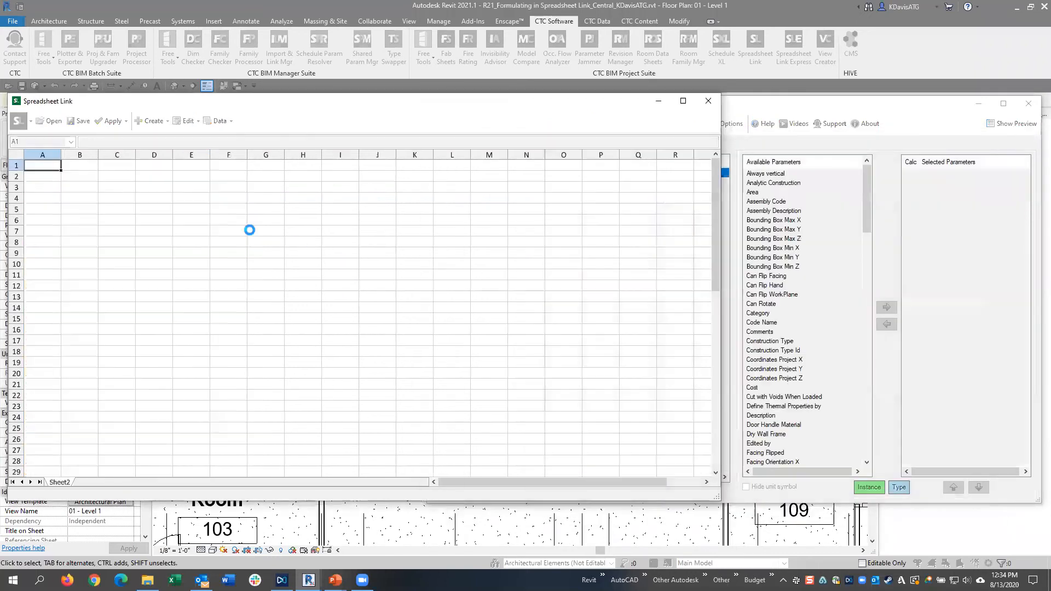
{"action": "left_click", "coordinate": [189, 286]}
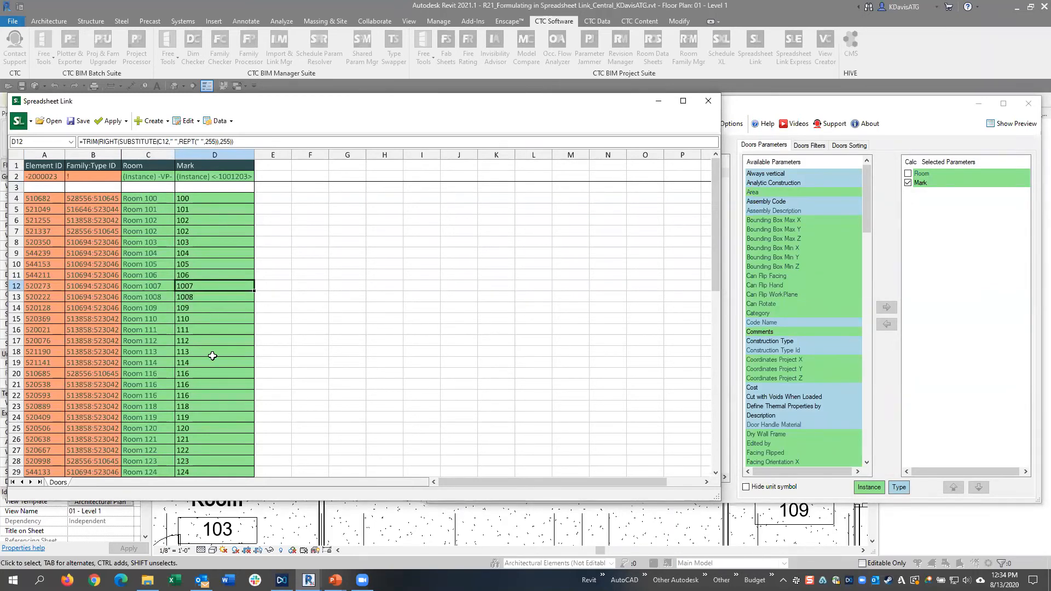
Apply the active Doors worksheet to the Revit project and close Spreadsheet Link without saving the settings
{"action": "left_click", "coordinate": [112, 121]}
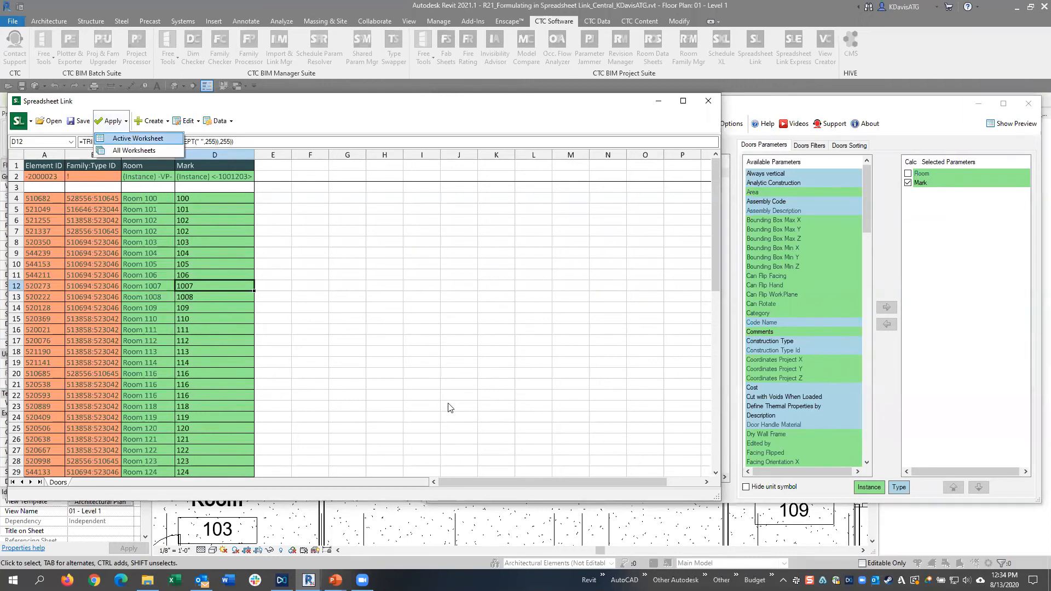
{"action": "key", "text": "Return"}
{"action": "left_click", "coordinate": [500, 299]}
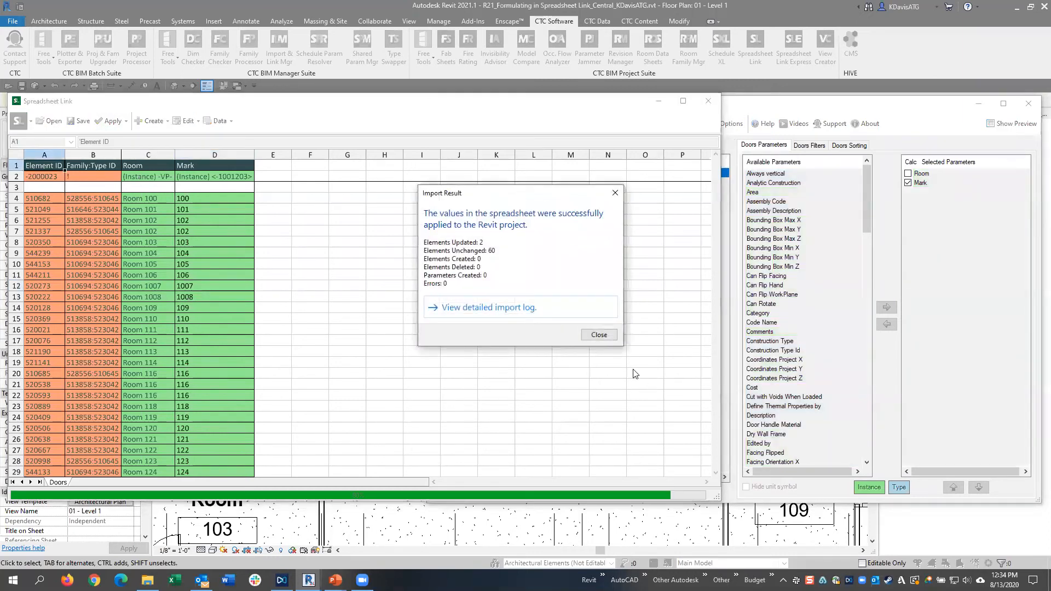
{"action": "left_click", "coordinate": [599, 335]}
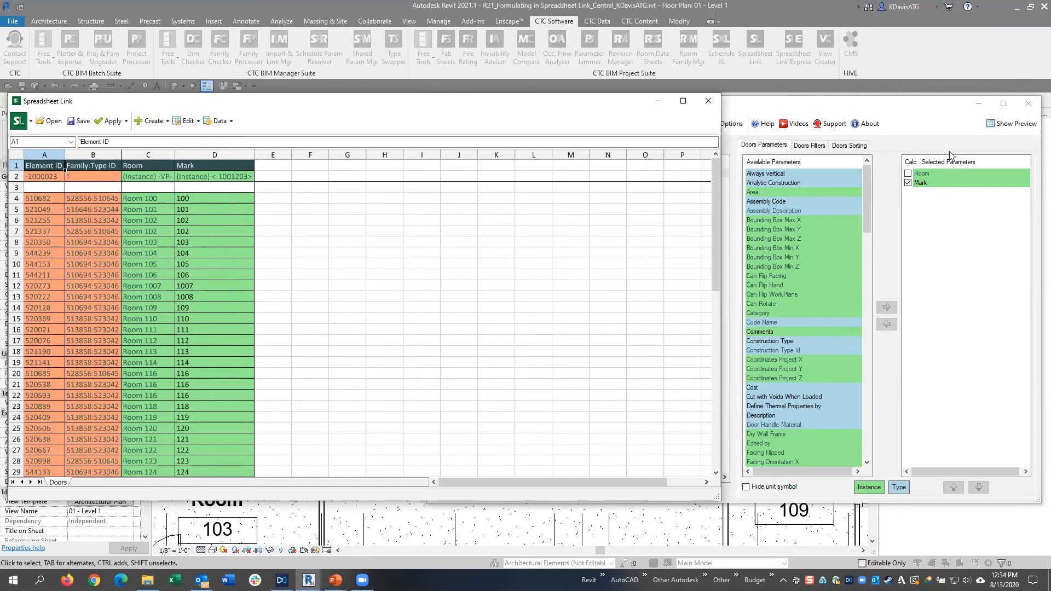
{"action": "left_click", "coordinate": [1028, 104]}
{"action": "left_click", "coordinate": [547, 308]}
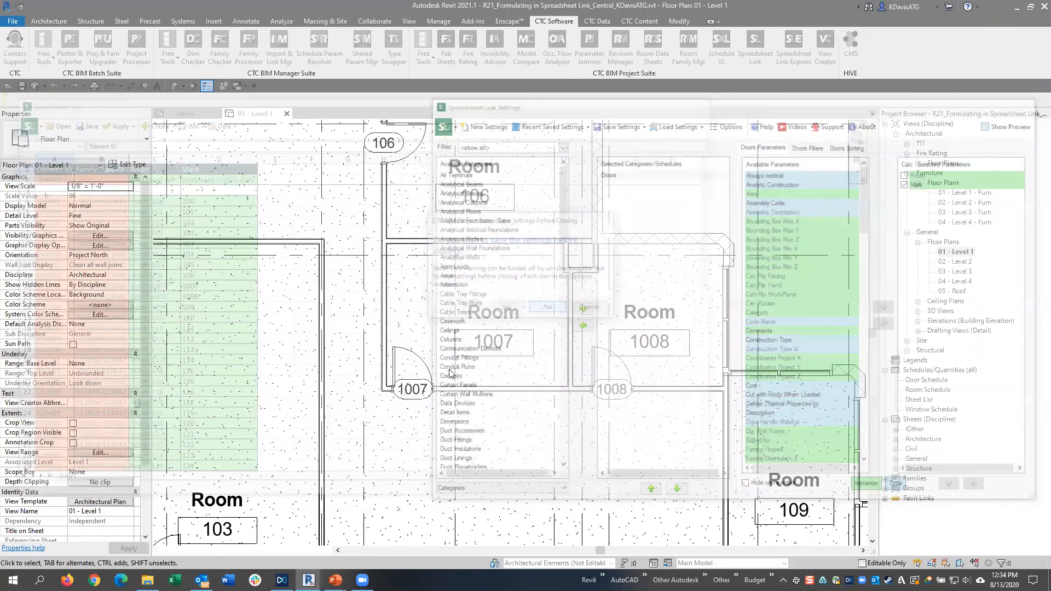
Display the whole Level 1 floor plan colored by worksets, cancelling the project save reminder
{"action": "middle_click", "coordinate": [711, 213]}
{"action": "middle_click", "coordinate": [711, 212]}
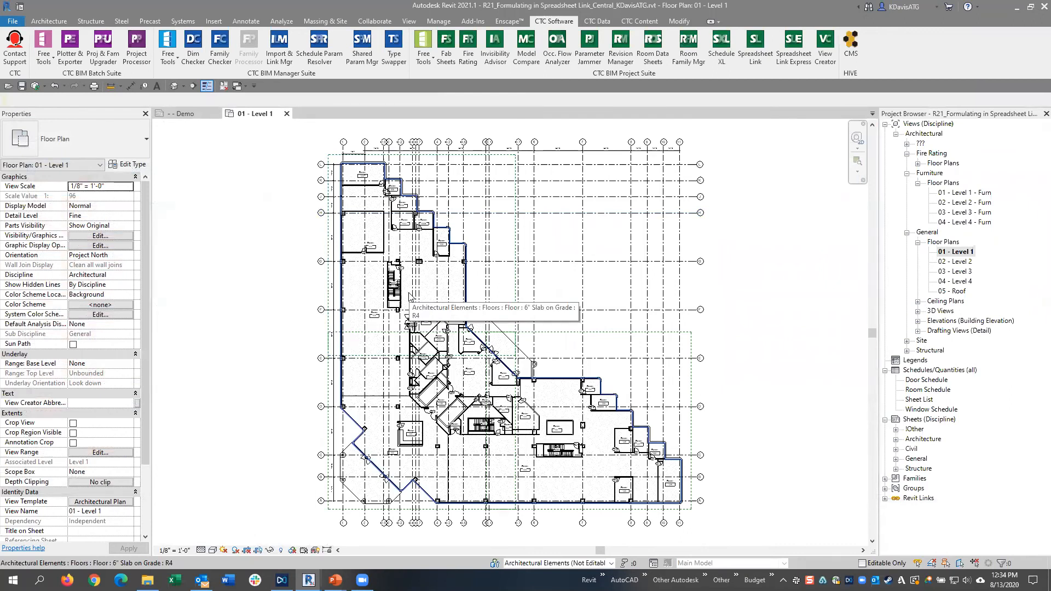
{"action": "left_click", "coordinate": [292, 550]}
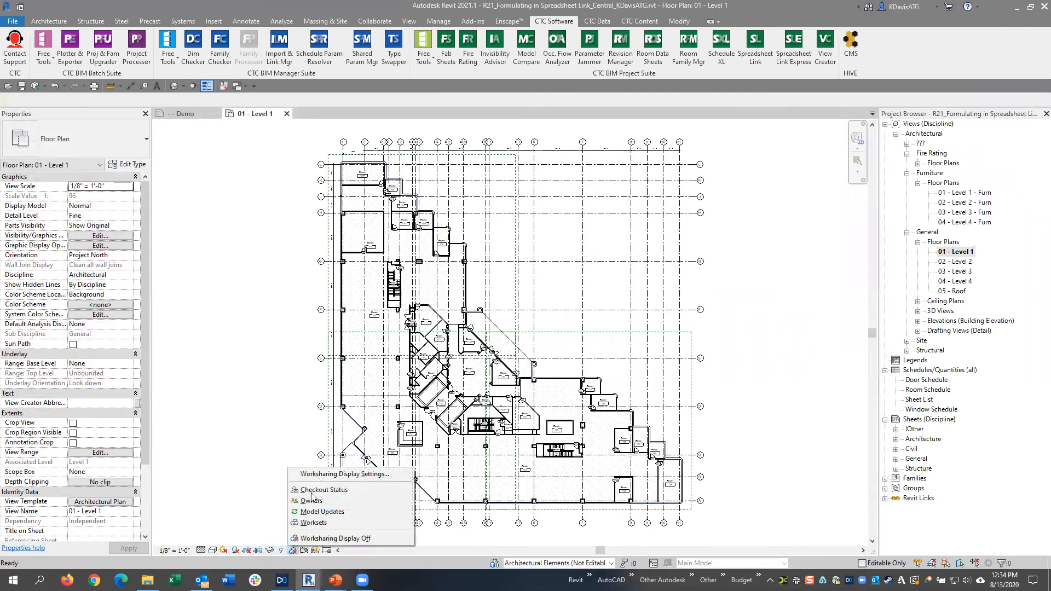
{"action": "left_click", "coordinate": [314, 522]}
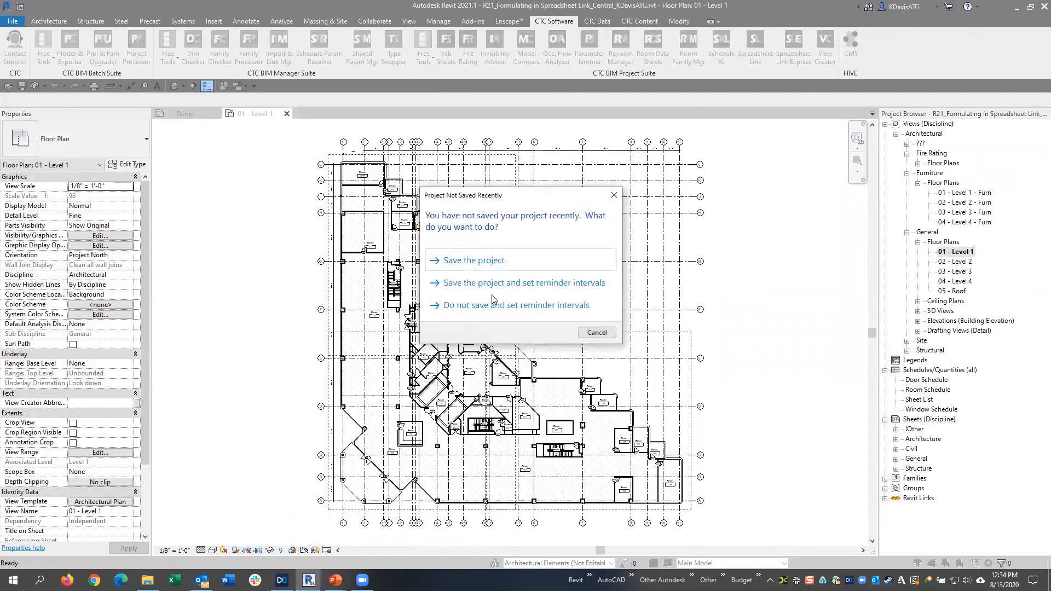
{"action": "left_click", "coordinate": [595, 334]}
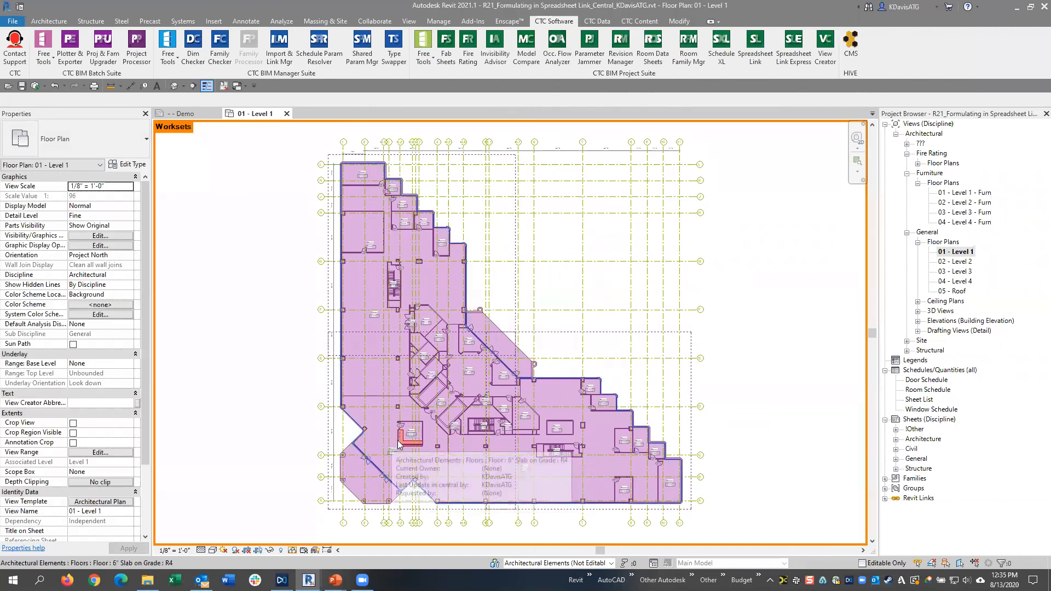
Inspect the workset of the linked furniture model around room 101 and turn the worksharing display off
{"action": "scroll", "coordinate": [399, 442], "scroll_direction": "up", "scroll_amount": 5}
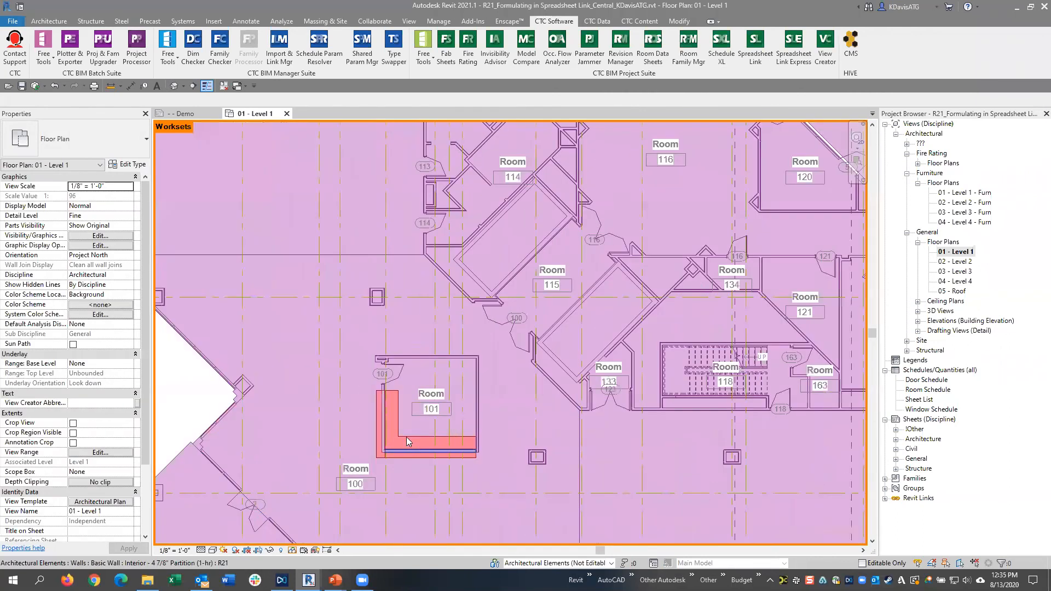
{"action": "left_click", "coordinate": [437, 441]}
{"action": "scroll", "coordinate": [421, 435], "scroll_direction": "down", "scroll_amount": 5}
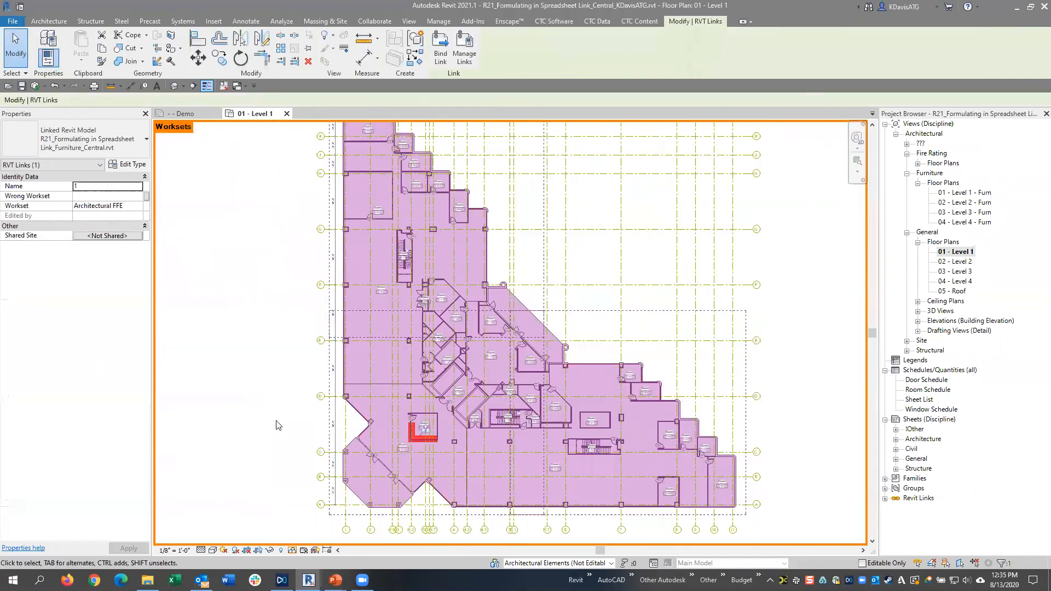
{"action": "left_click", "coordinate": [268, 422]}
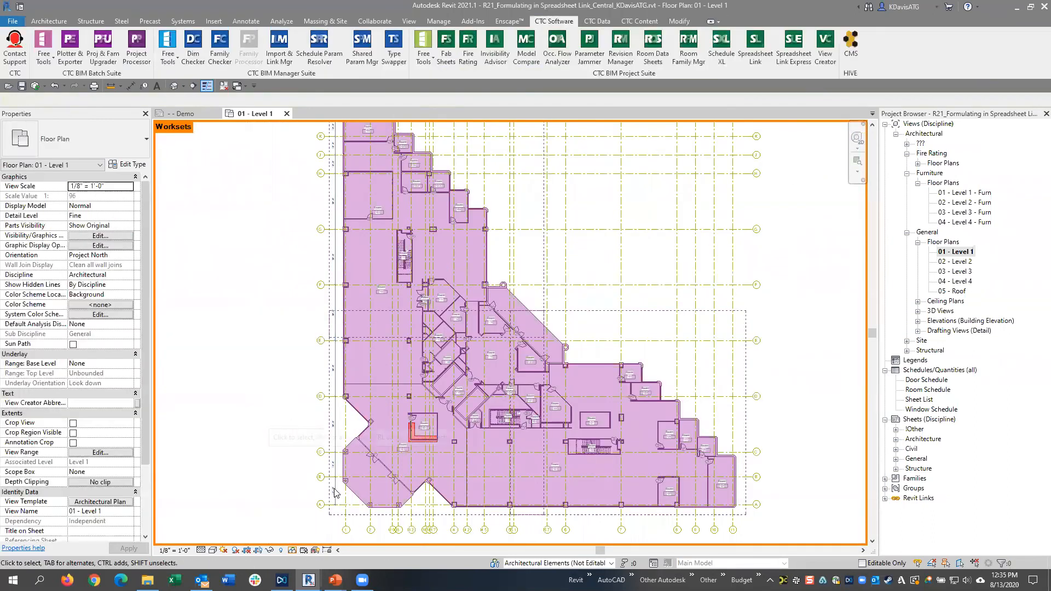
{"action": "left_click", "coordinate": [293, 550]}
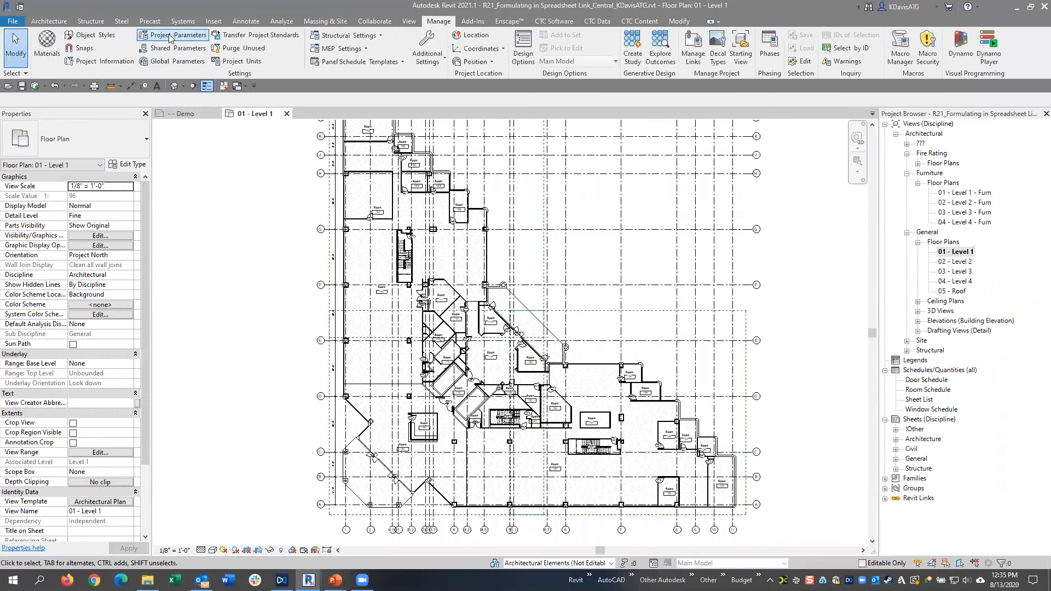
Review the name, type and assigned categories of the Wrong Workset project parameter and close its definition
{"action": "left_click", "coordinate": [164, 35]}
{"action": "left_click_drag", "start_coordinate": [543, 271], "coordinate": [540, 350]}
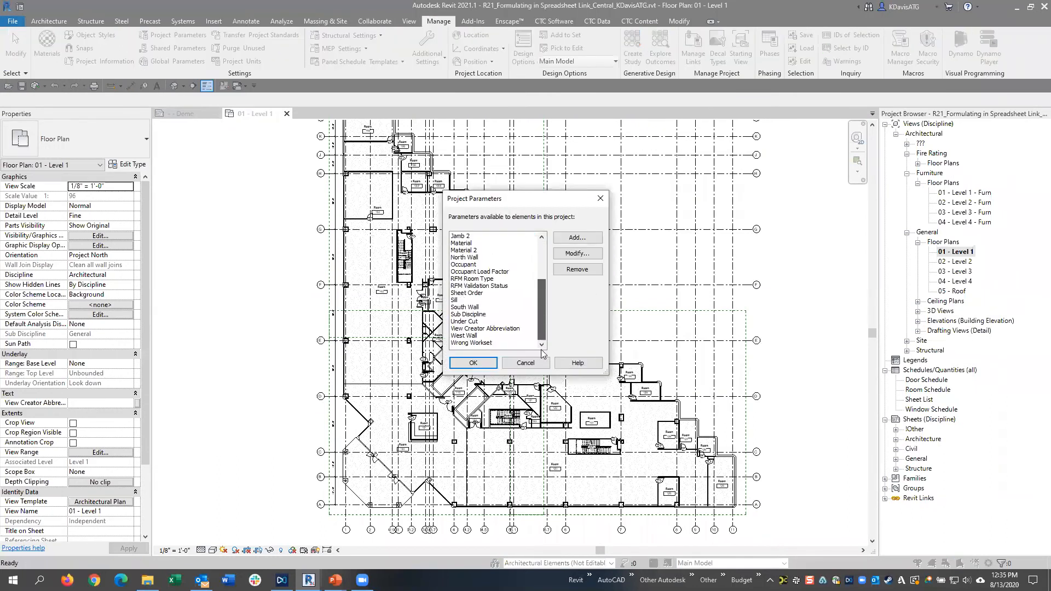
{"action": "left_click", "coordinate": [484, 344]}
{"action": "left_click", "coordinate": [581, 253]}
{"action": "left_click_drag", "start_coordinate": [360, 276], "coordinate": [336, 273]}
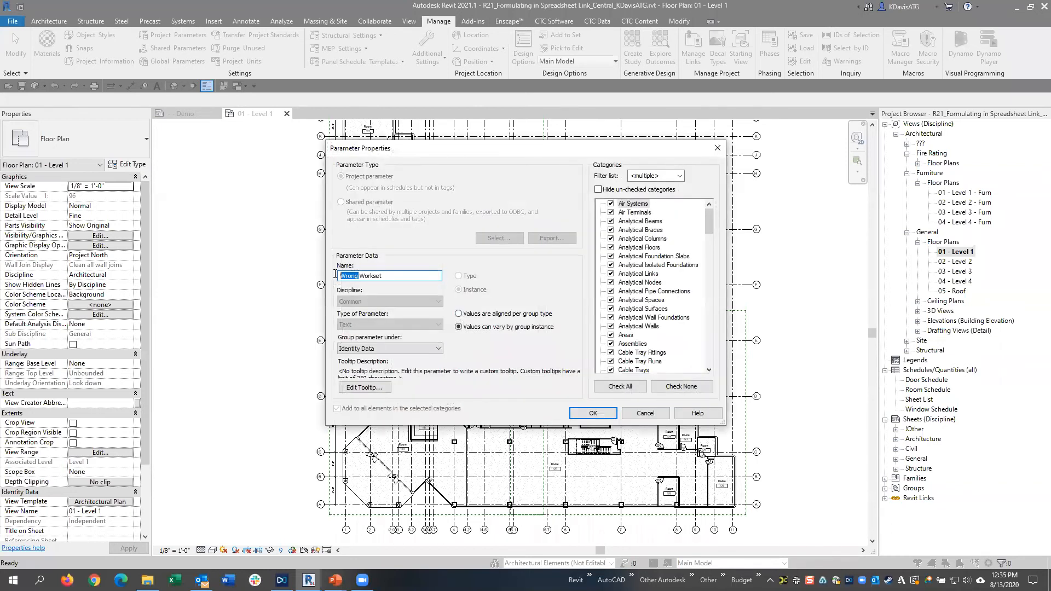
{"action": "left_click_drag", "start_coordinate": [712, 222], "coordinate": [688, 200]}
{"action": "left_click", "coordinate": [593, 413]}
{"action": "left_click", "coordinate": [541, 366]}
Open Spreadsheet Link and load the settings file Wrong Workset Rooms.slsettings
{"action": "left_click", "coordinate": [639, 20]}
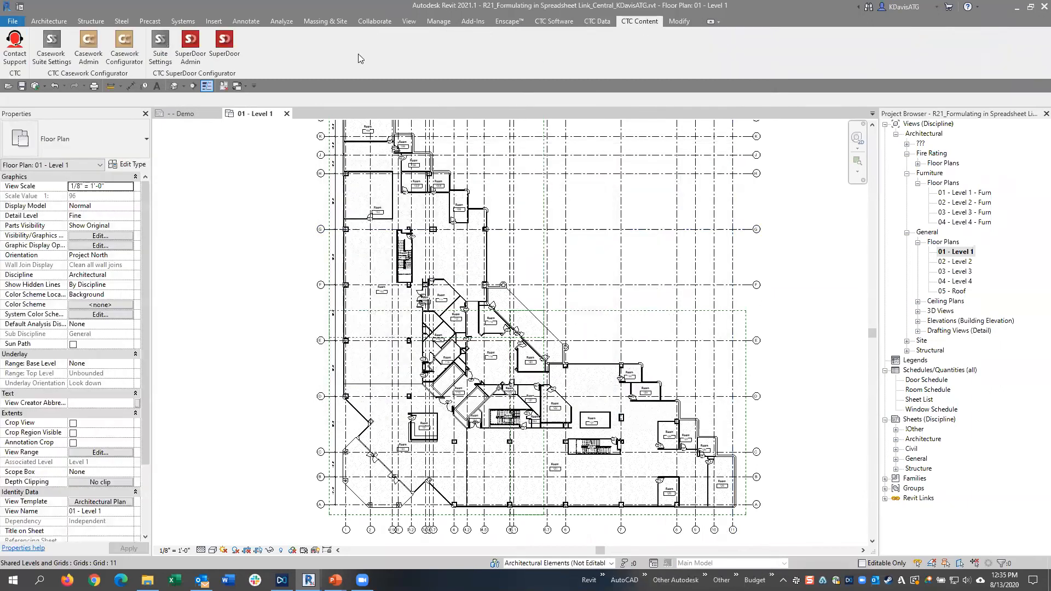
{"action": "left_click", "coordinate": [552, 22]}
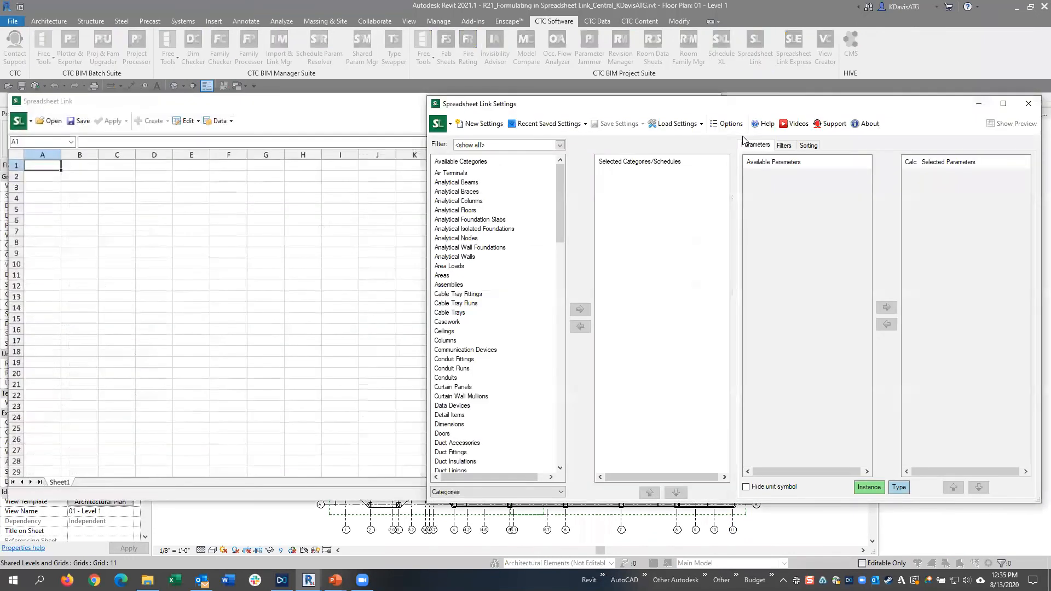
{"action": "left_click", "coordinate": [691, 131]}
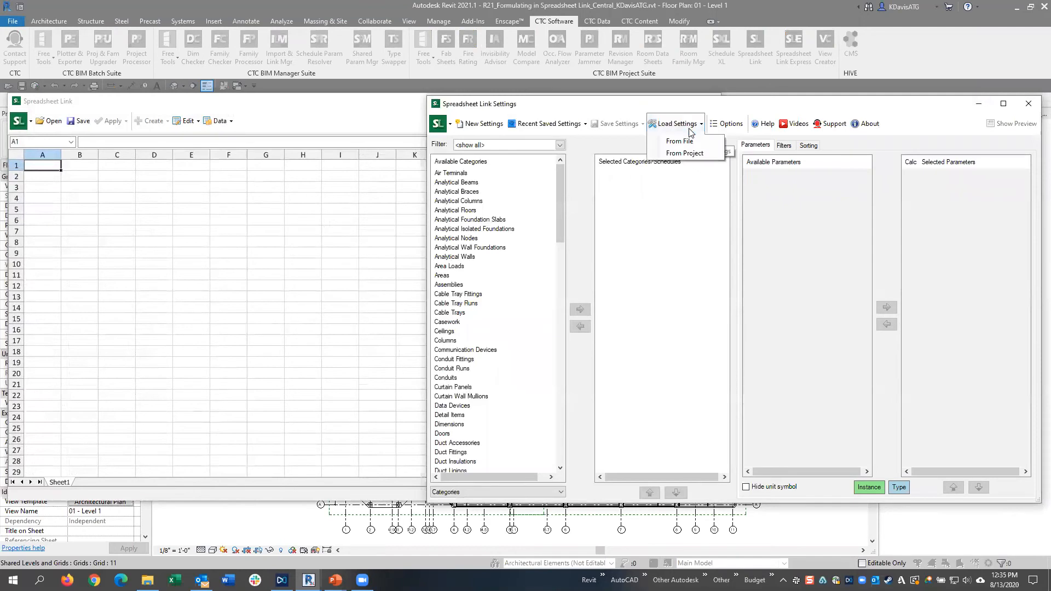
{"action": "left_click", "coordinate": [689, 144]}
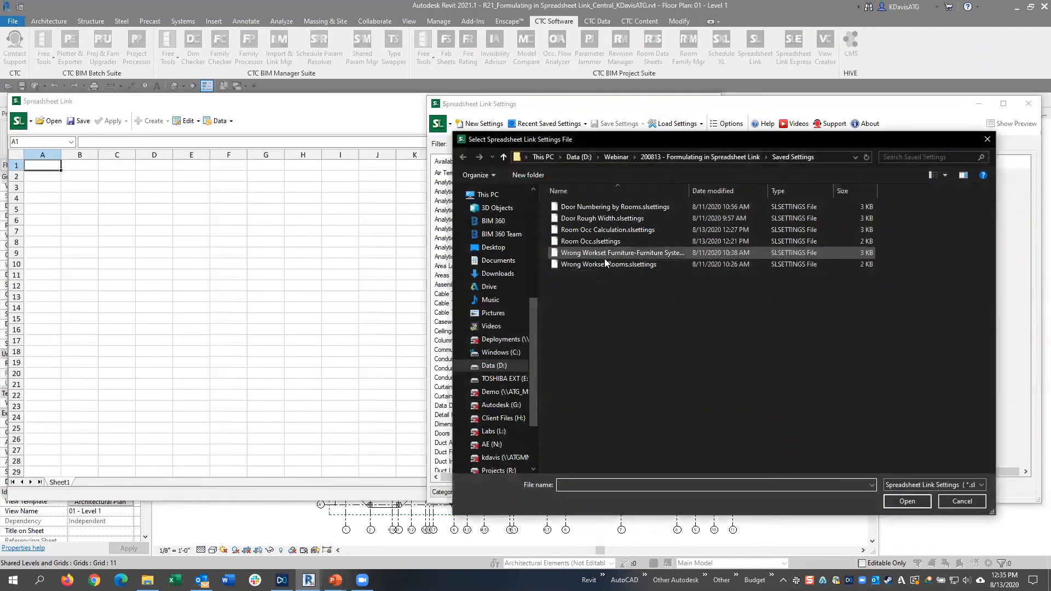
{"action": "left_click", "coordinate": [636, 267]}
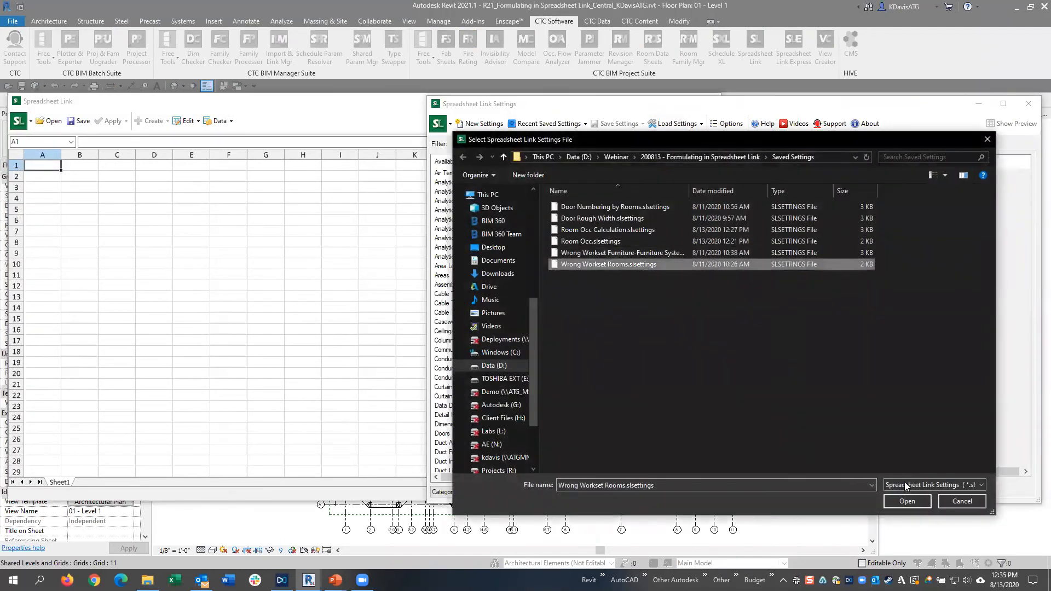
{"action": "left_click", "coordinate": [909, 501]}
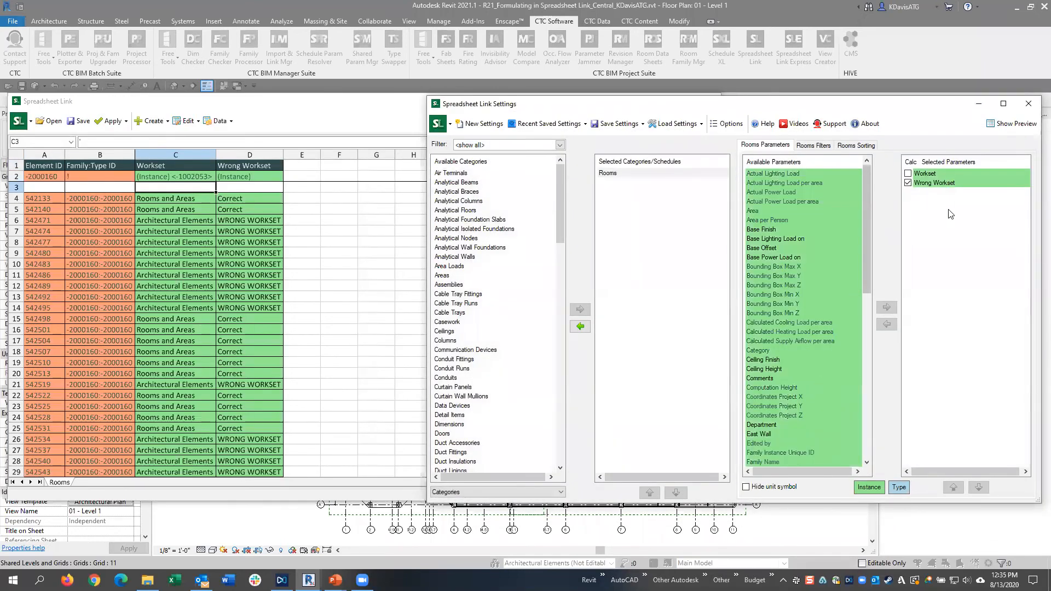
Examine each part of the Wrong Workset formula in D4: the Rooms and Areas condition and its two text results
{"action": "left_click", "coordinate": [943, 184]}
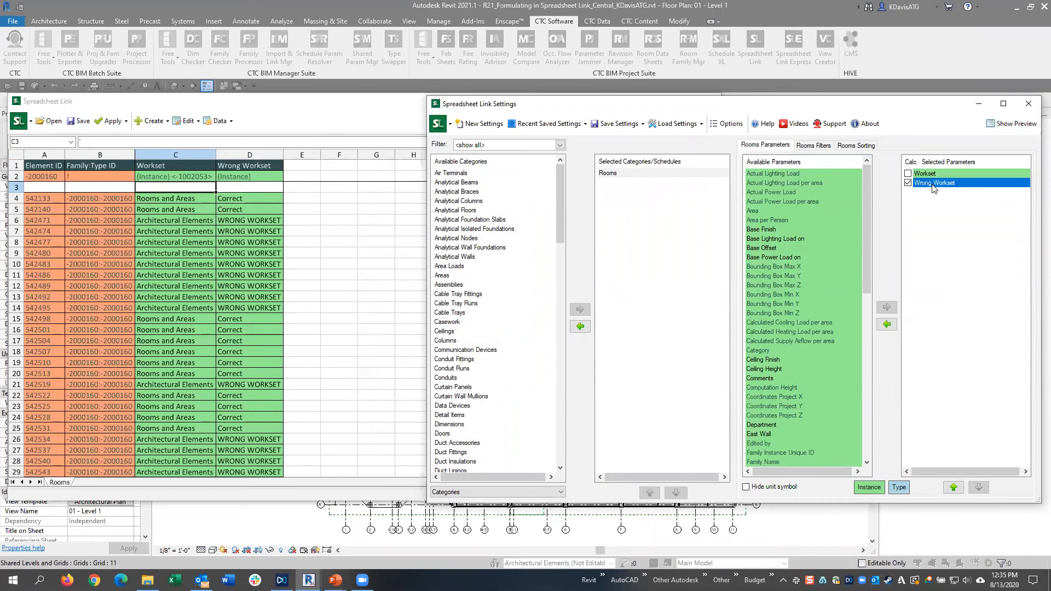
{"action": "key", "text": "ctrl"}
{"action": "key", "text": "ctrl"}
{"action": "left_click", "coordinate": [235, 200]}
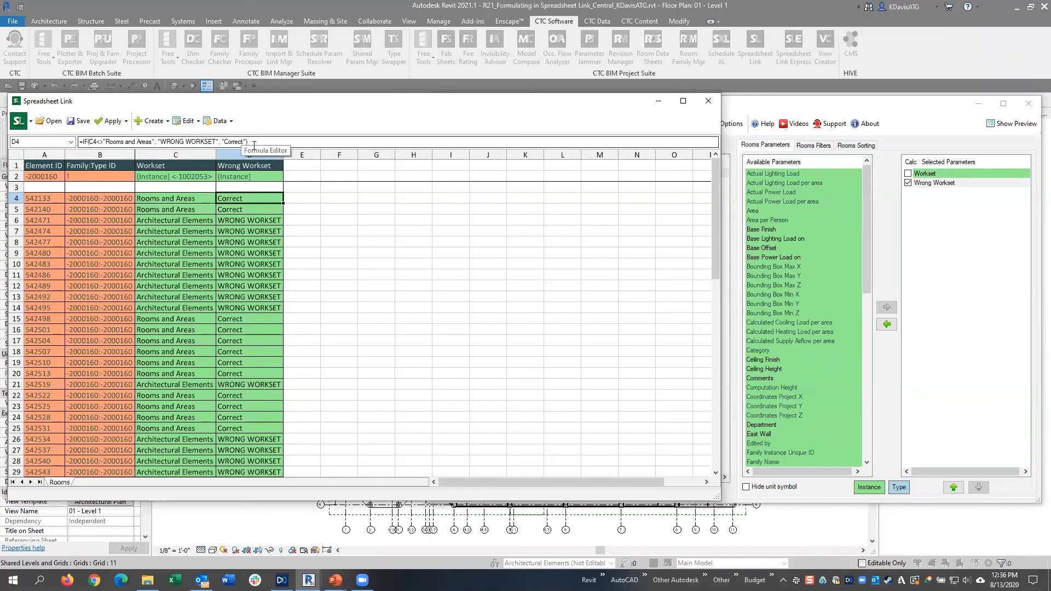
{"action": "left_click", "coordinate": [104, 141]}
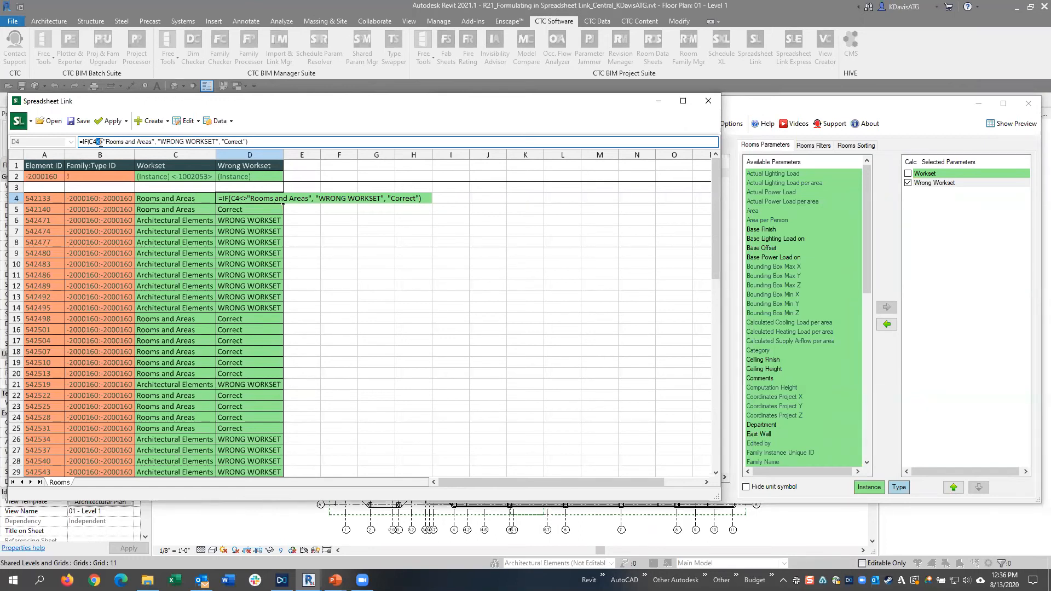
{"action": "left_click", "coordinate": [146, 143], "text": "shift"}
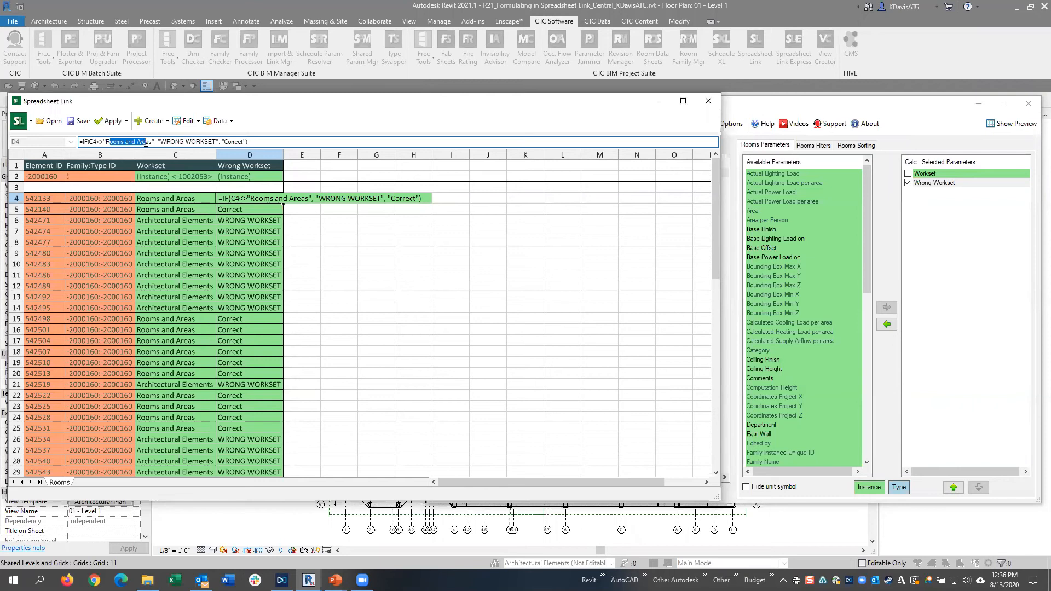
{"action": "left_click", "coordinate": [164, 141]}
{"action": "left_click_drag", "start_coordinate": [173, 139], "coordinate": [209, 139]}
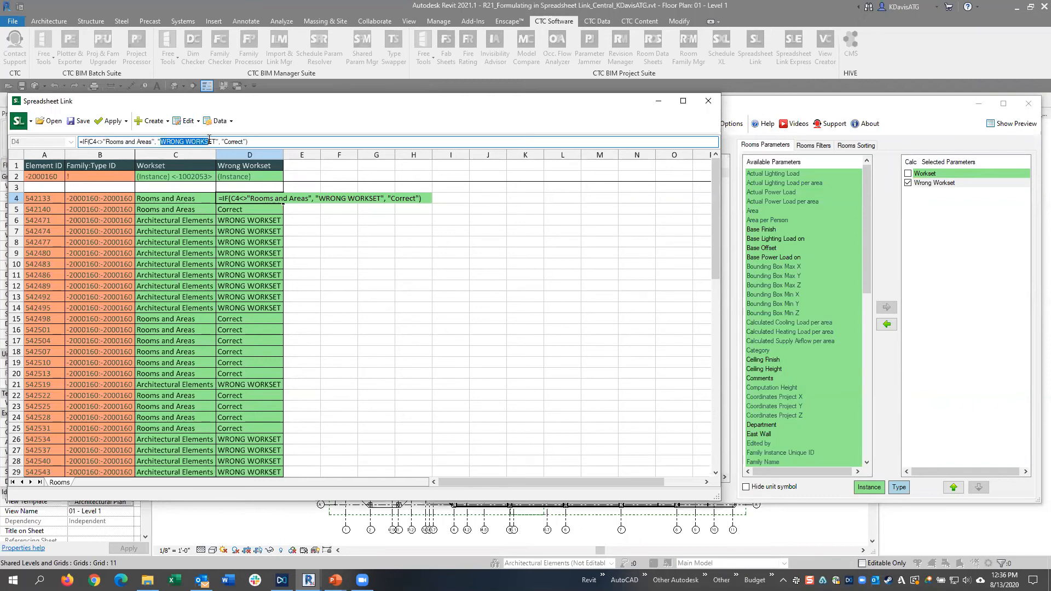
{"action": "left_click", "coordinate": [226, 140]}
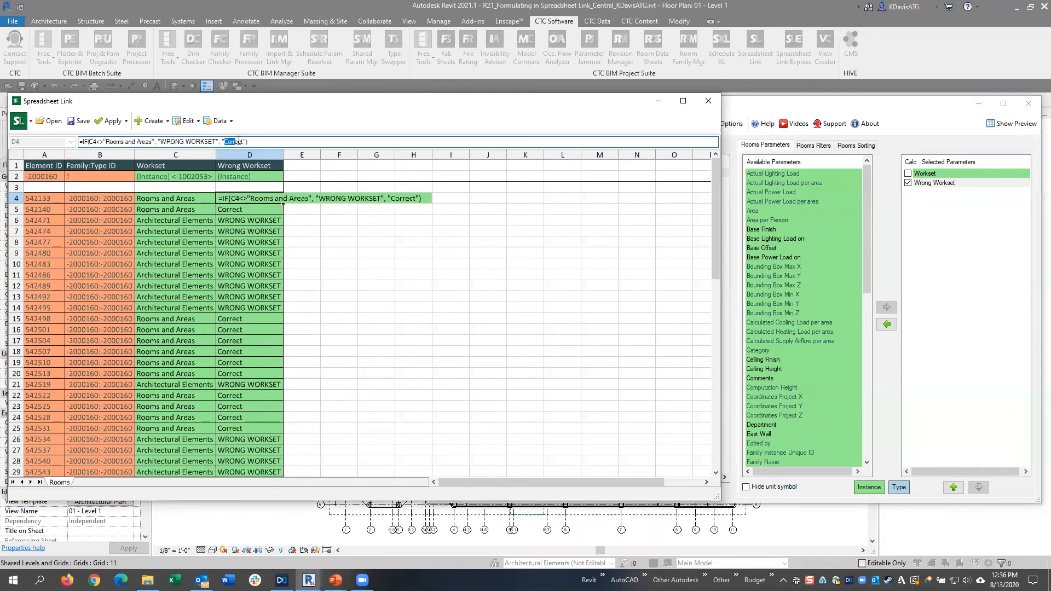
{"action": "key", "text": "Escape"}
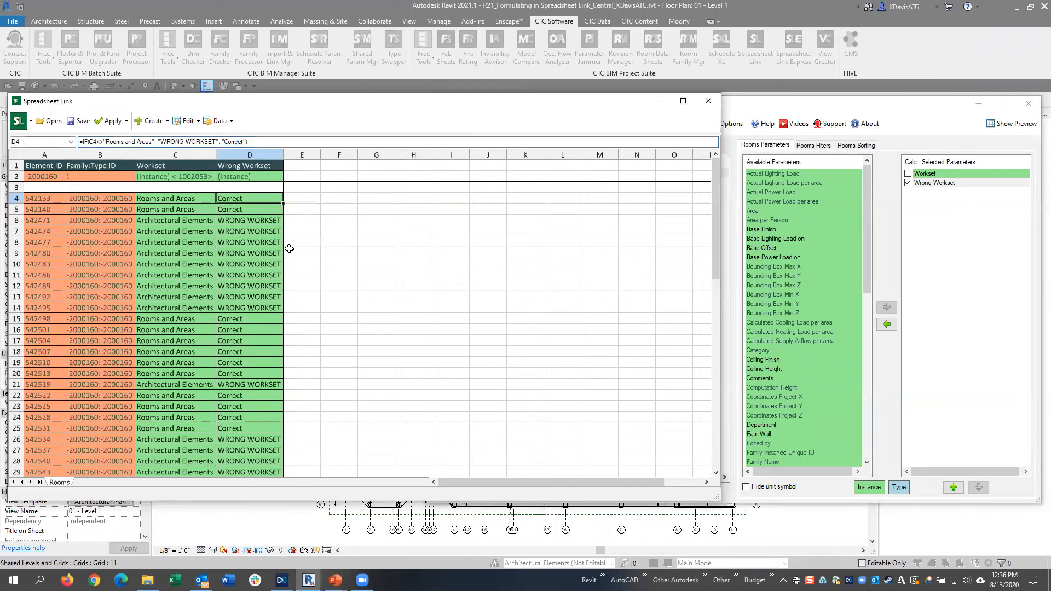
Compare the Wrong Workset results in D4 through D14 with the neighbouring Workset values, including C6
{"action": "left_click", "coordinate": [244, 210]}
{"action": "left_click", "coordinate": [248, 202]}
{"action": "left_click", "coordinate": [245, 212]}
{"action": "left_click_drag", "start_coordinate": [264, 221], "coordinate": [255, 308]}
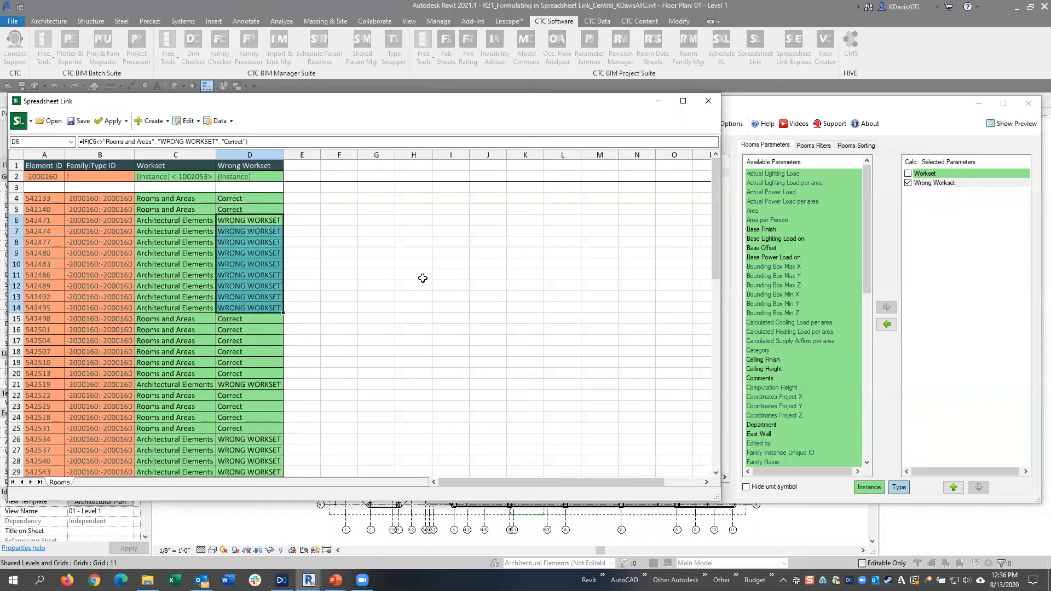
{"action": "left_click", "coordinate": [210, 221]}
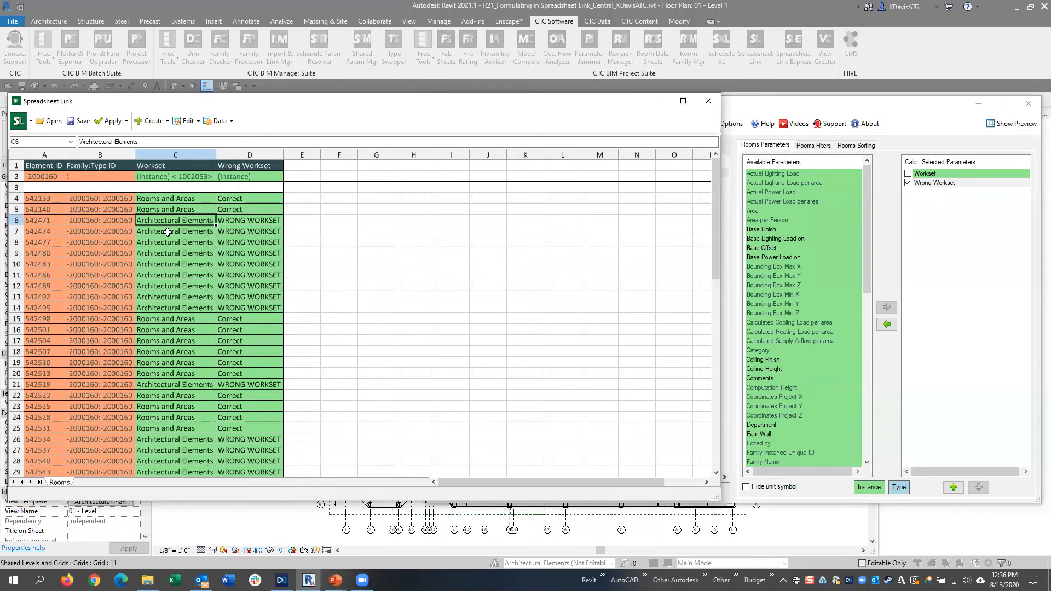
Apply the Rooms worksheet values to the Revit project and close Spreadsheet Link without saving the settings
{"action": "left_click", "coordinate": [125, 121]}
{"action": "left_click", "coordinate": [131, 139]}
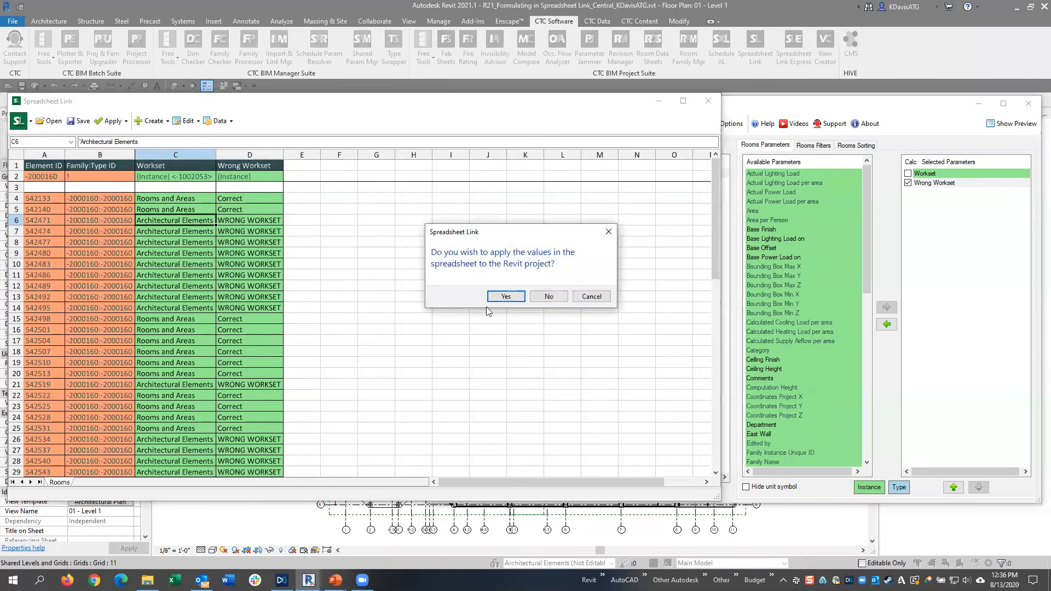
{"action": "left_click", "coordinate": [507, 296]}
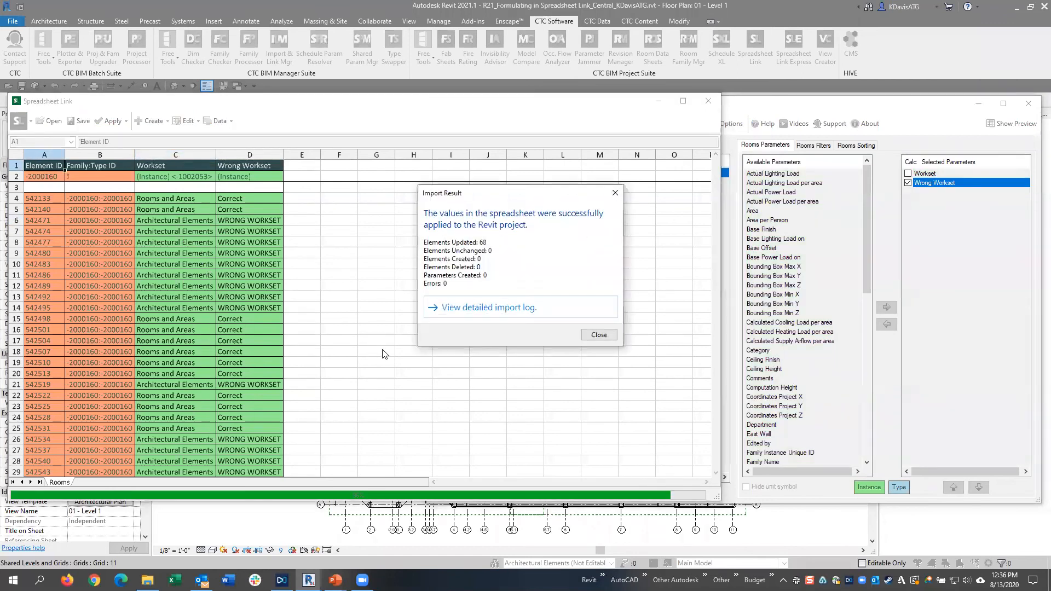
{"action": "left_click", "coordinate": [601, 335]}
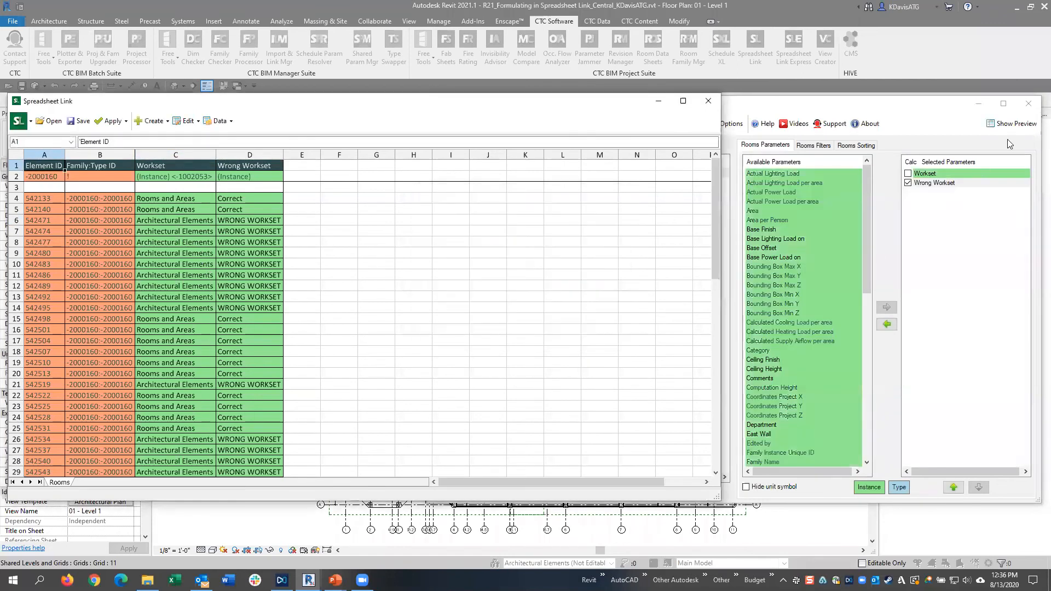
{"action": "left_click", "coordinate": [1028, 104]}
{"action": "left_click", "coordinate": [548, 310]}
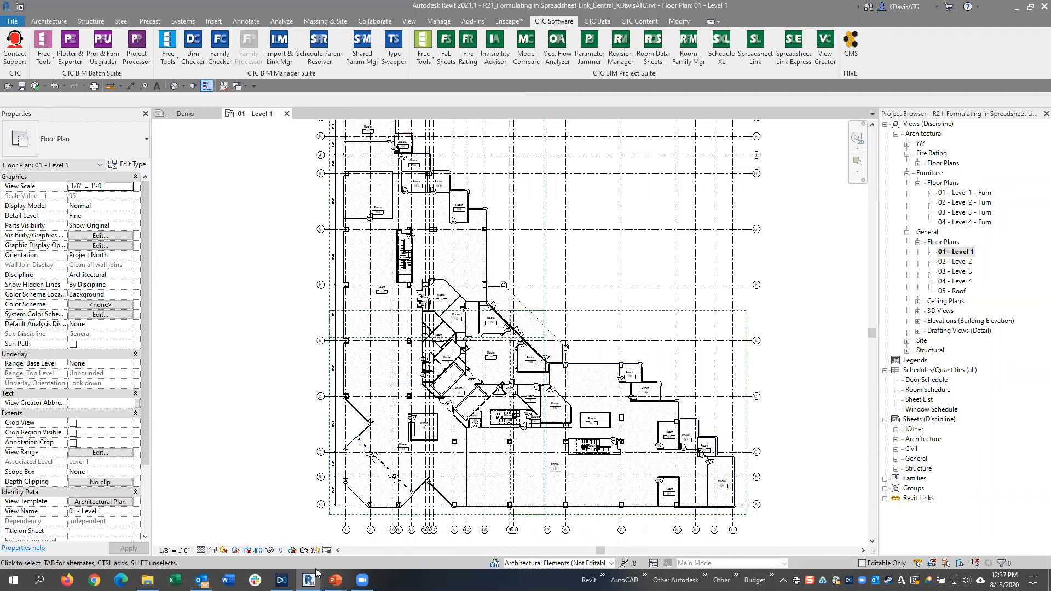
Switch to the furniture central project and load the Wrong Workset settings for Furniture and Furniture Systems into Spreadsheet Link
{"action": "mouse_move", "coordinate": [309, 580]}
{"action": "left_click", "coordinate": [356, 546]}
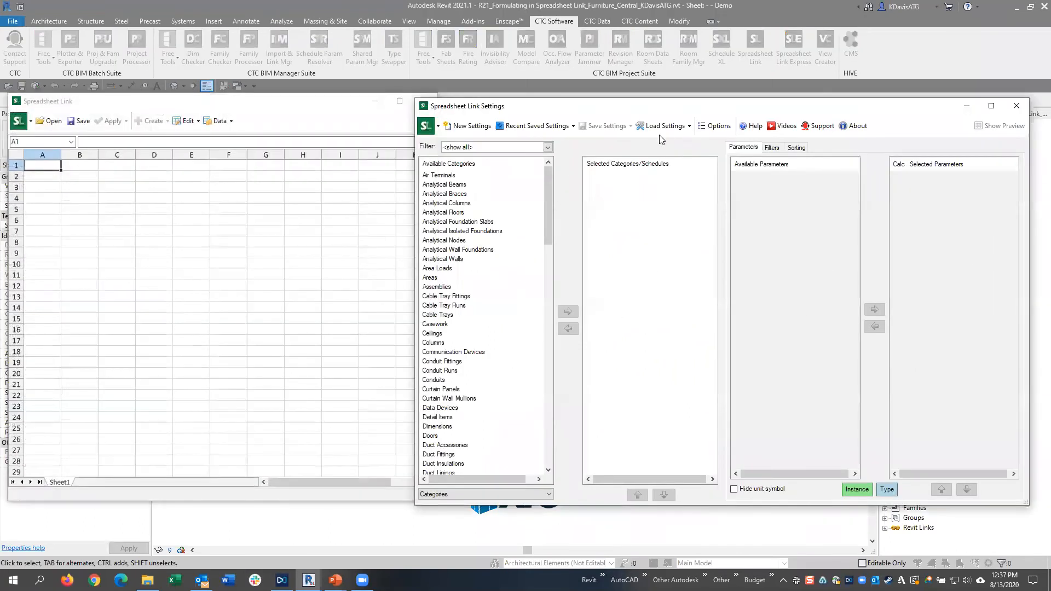
{"action": "left_click", "coordinate": [664, 126]}
{"action": "left_click", "coordinate": [669, 144]}
{"action": "left_click", "coordinate": [710, 286]}
{"action": "left_click", "coordinate": [993, 532]}
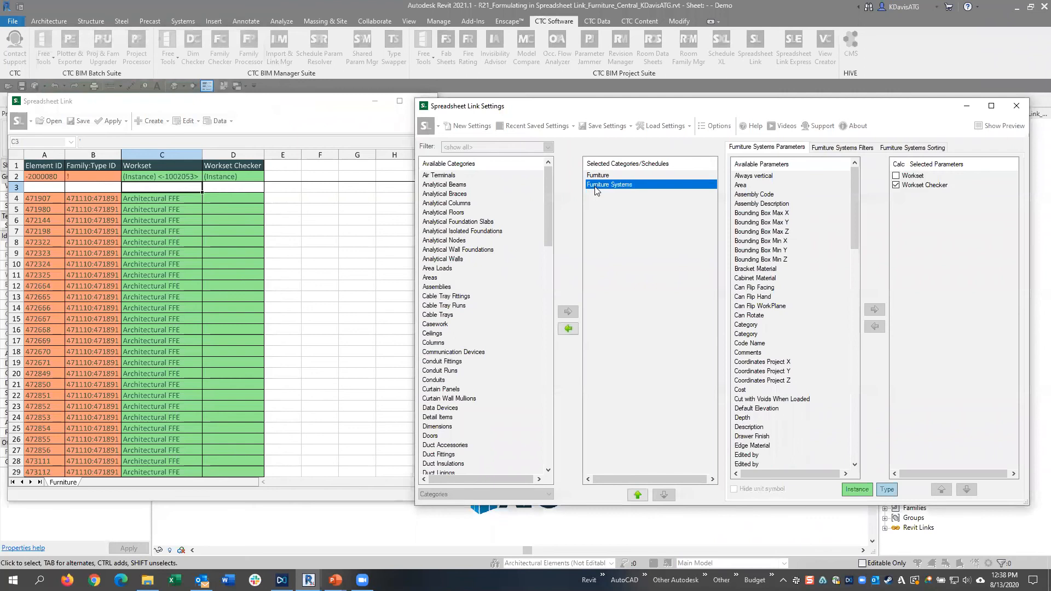
Check the Workset Checker formula in D9 and compare its results with the Workset values down the Furniture sheet
{"action": "left_click", "coordinate": [608, 175]}
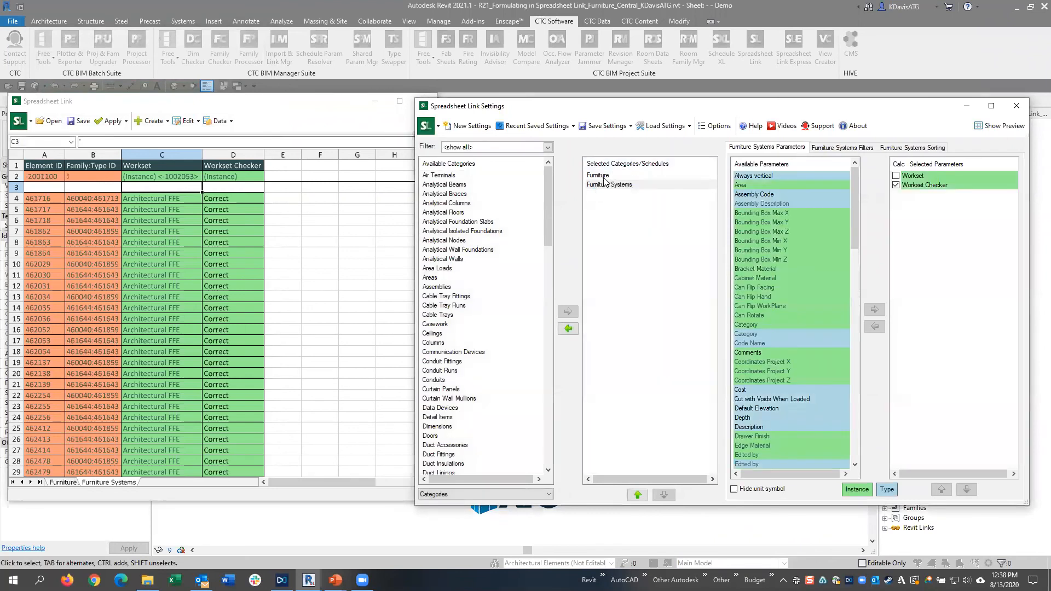
{"action": "left_click", "coordinate": [244, 253]}
{"action": "scroll", "coordinate": [227, 301], "scroll_direction": "down", "scroll_amount": 11}
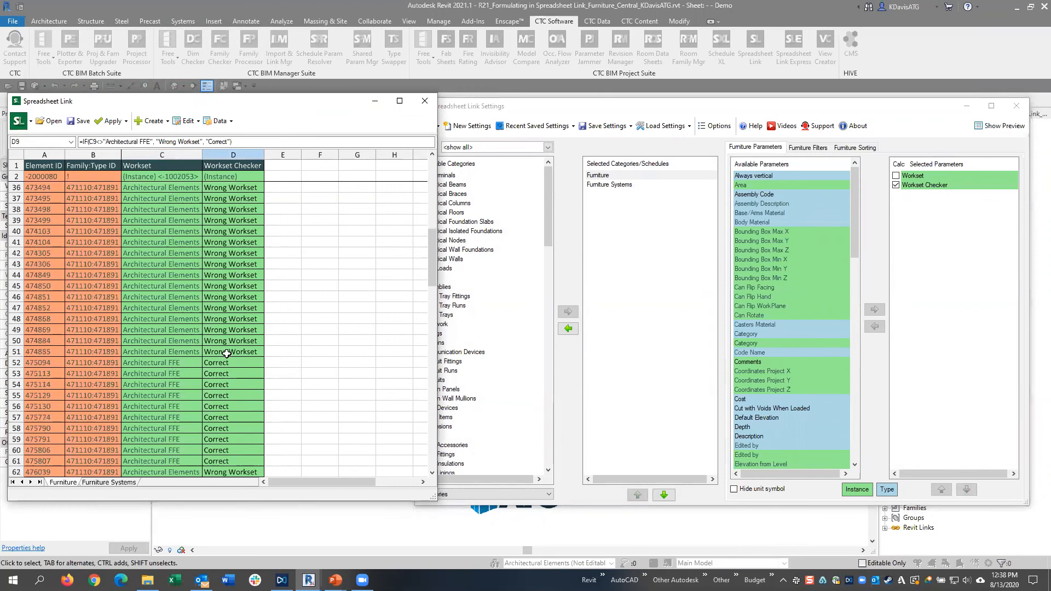
{"action": "scroll", "coordinate": [228, 330], "scroll_direction": "down", "scroll_amount": 8}
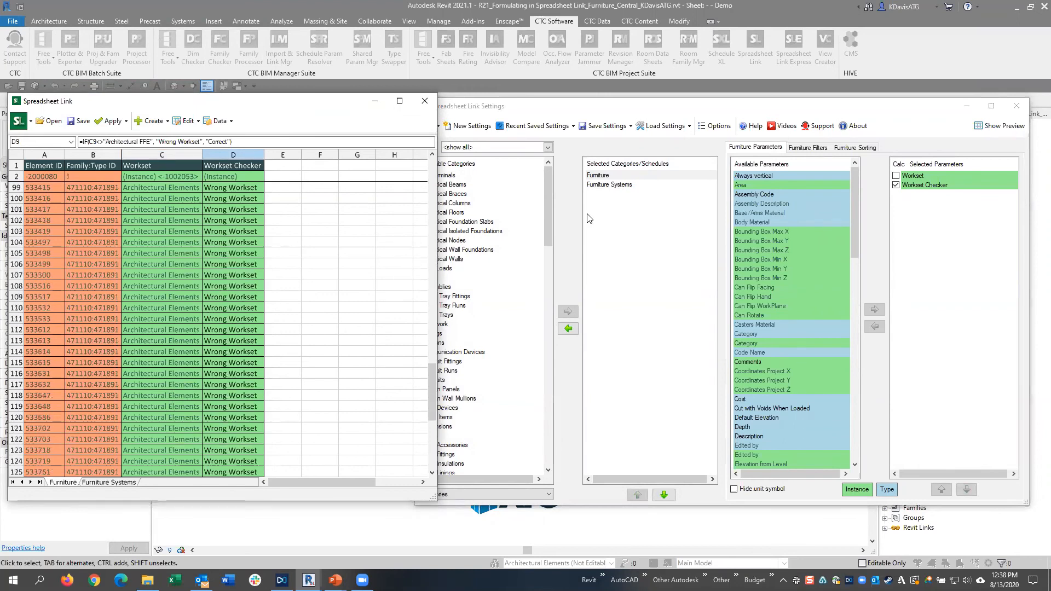
Review the Workset and Workset Checker columns through the Furniture Systems sheet, including the workset value in C624
{"action": "left_click", "coordinate": [612, 185]}
{"action": "left_click", "coordinate": [232, 299]}
{"action": "scroll", "coordinate": [241, 302], "scroll_direction": "down", "scroll_amount": 20}
{"action": "mouse_move", "coordinate": [436, 174]}
{"action": "left_mouse_down"}
{"action": "mouse_move", "coordinate": [420, 251]}
{"action": "mouse_move", "coordinate": [429, 450]}
{"action": "mouse_move", "coordinate": [438, 158]}
{"action": "left_mouse_up"}
{"action": "left_click", "coordinate": [127, 297]}
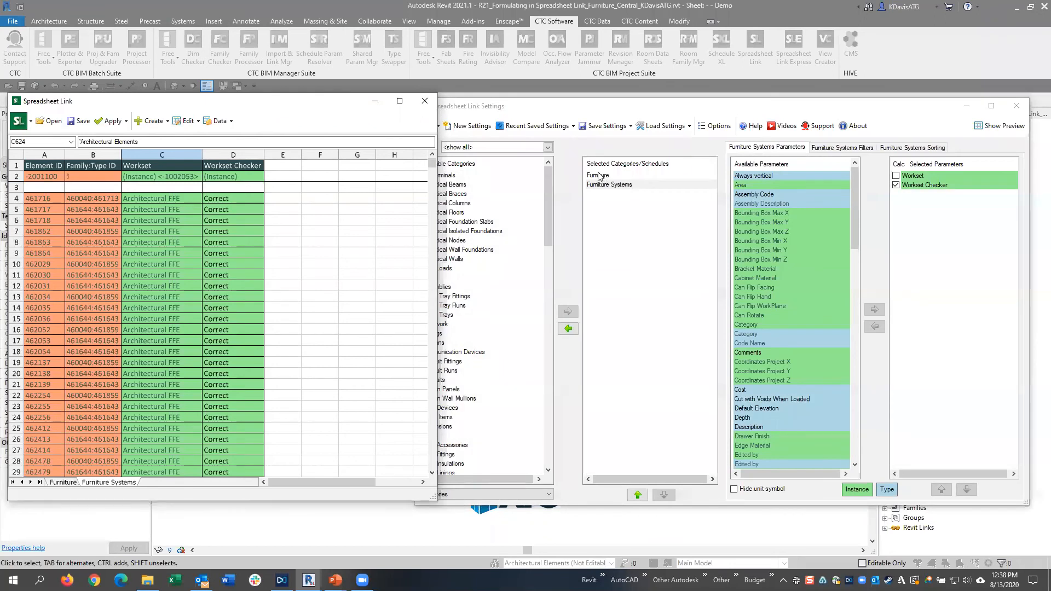
Close Spreadsheet Link in the furniture project without saving the settings
{"action": "left_click", "coordinate": [610, 357]}
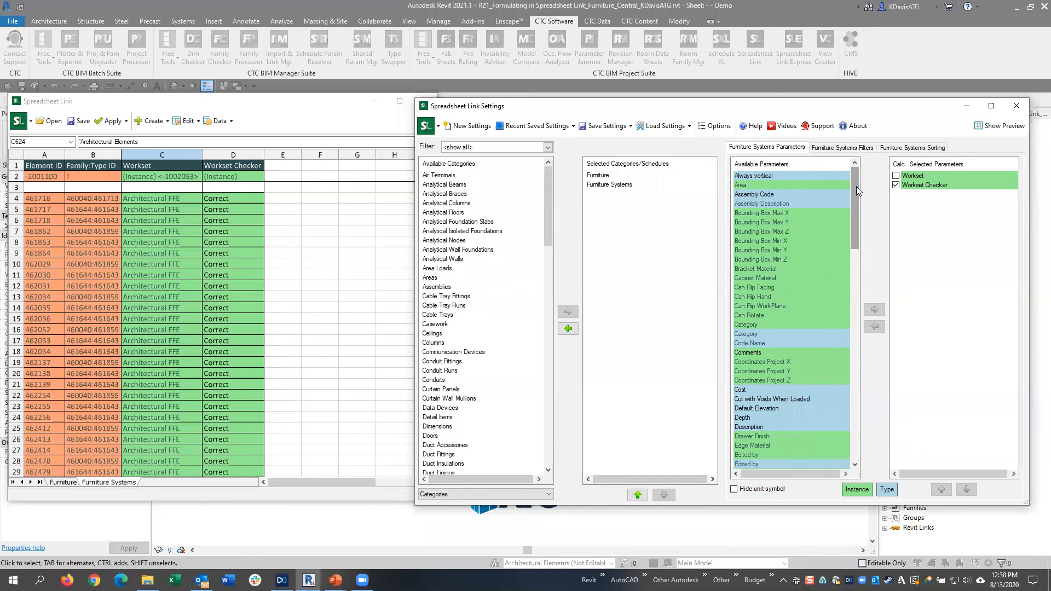
{"action": "left_click", "coordinate": [1016, 106]}
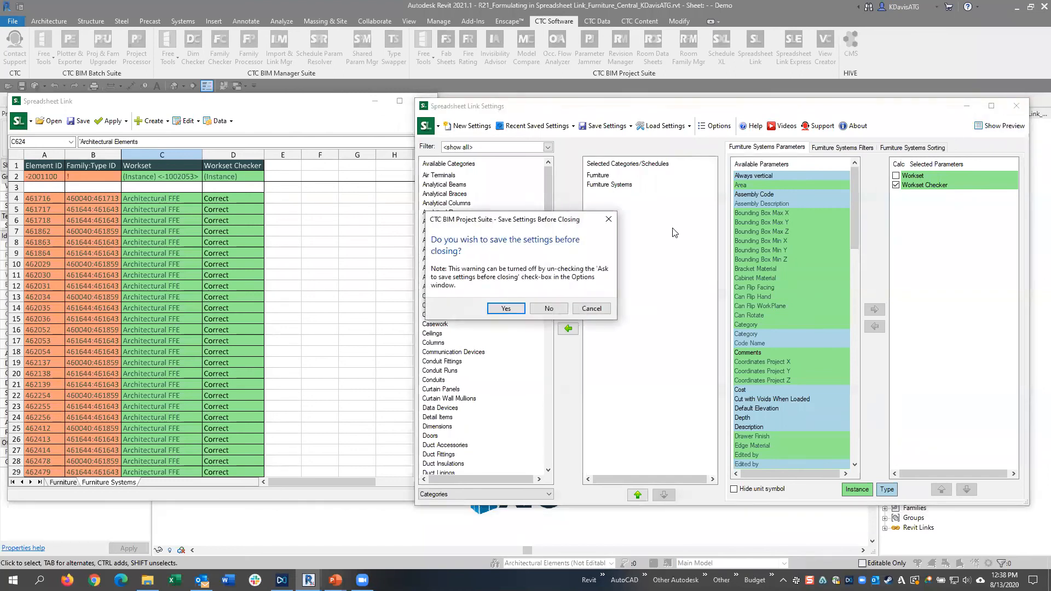
{"action": "left_click", "coordinate": [549, 308]}
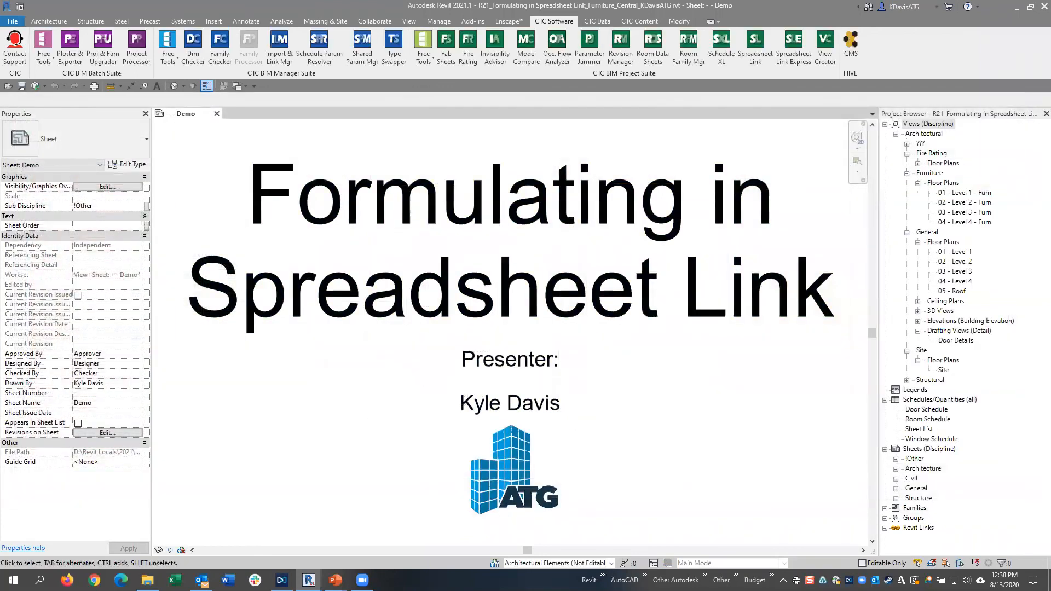